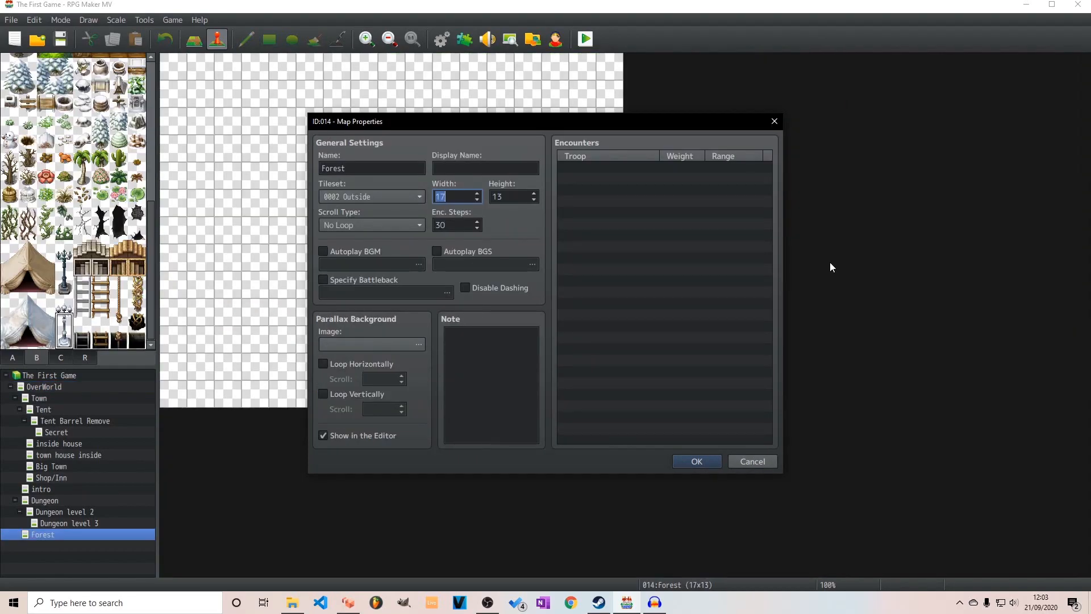
Set the Forest map's size to 100 by 100 and specify Grassland & Forest as its battleback.
{"action": "type", "text": "100"}
{"action": "key", "text": "Tab"}
{"action": "type", "text": "100"}
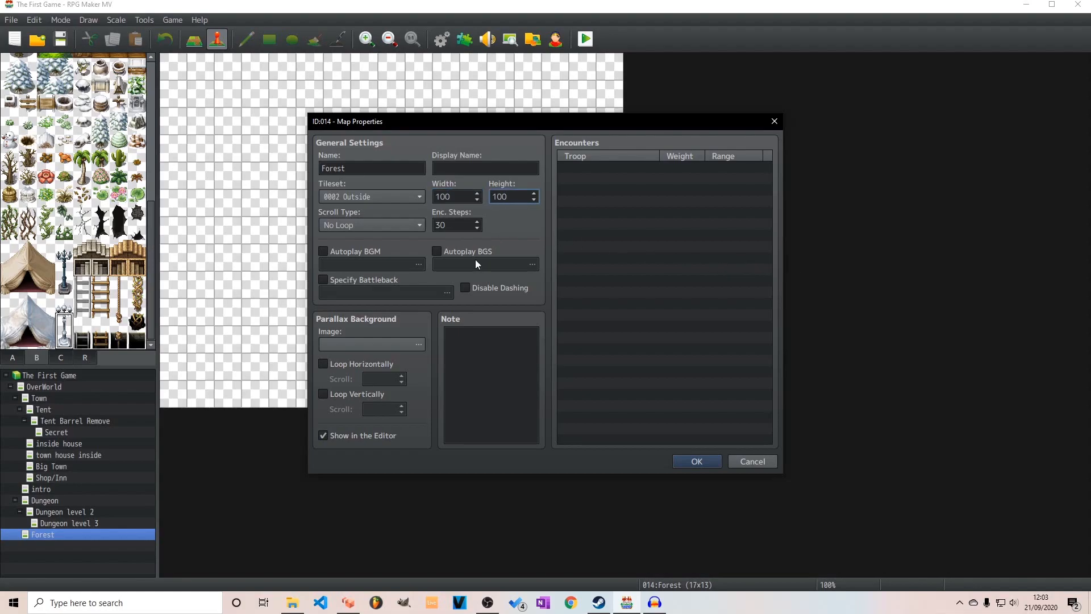
{"action": "left_click", "coordinate": [323, 280]}
{"action": "left_click", "coordinate": [451, 292]}
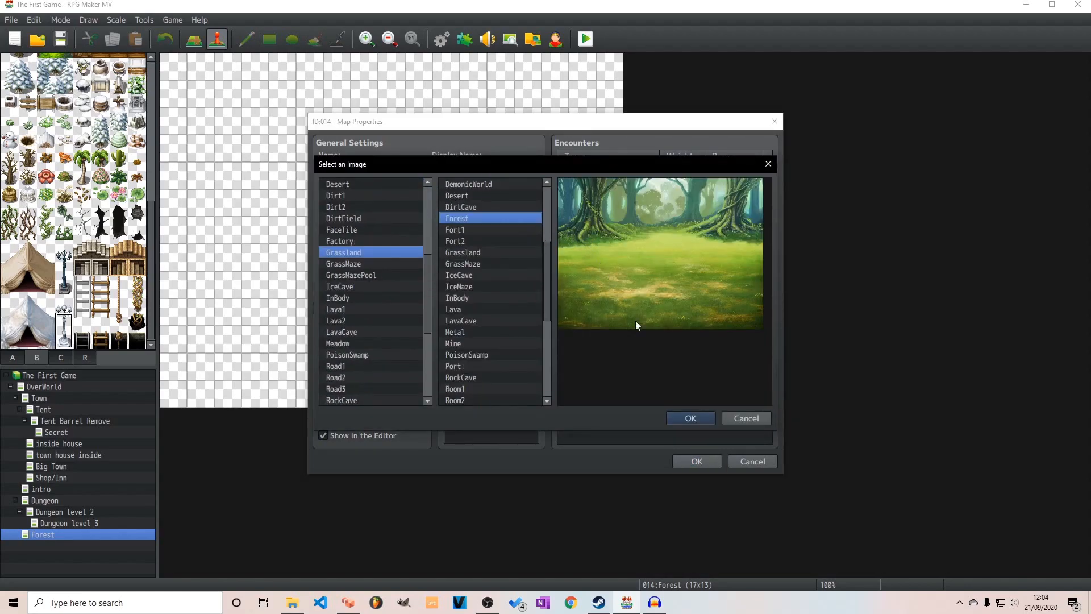
{"action": "left_click", "coordinate": [687, 417]}
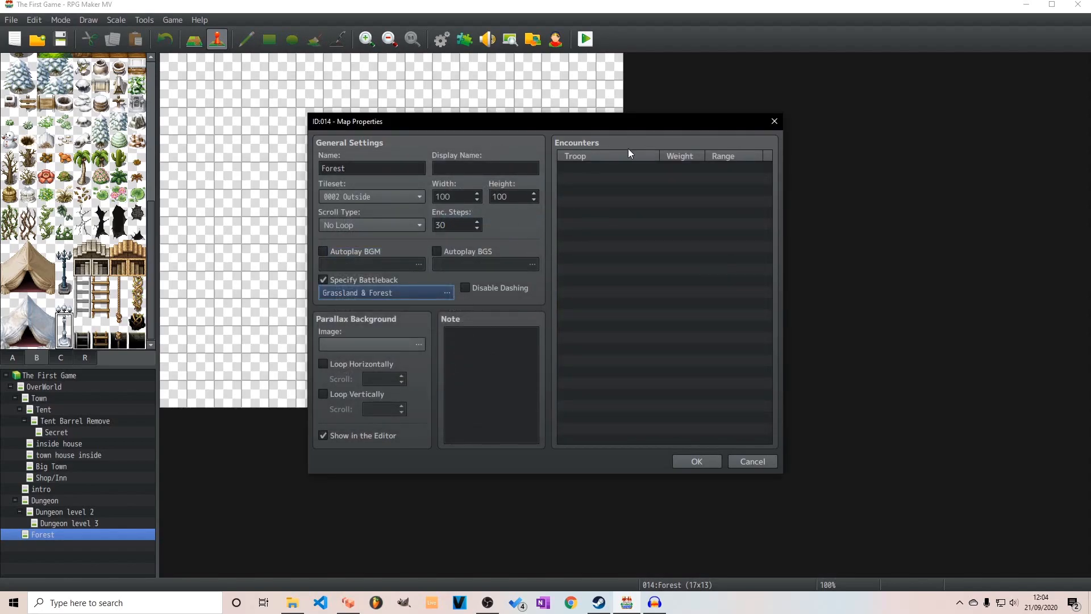
Add an Orc encounter with weight 5 over the entire Forest map and apply the map properties.
{"action": "double_click", "coordinate": [629, 166]}
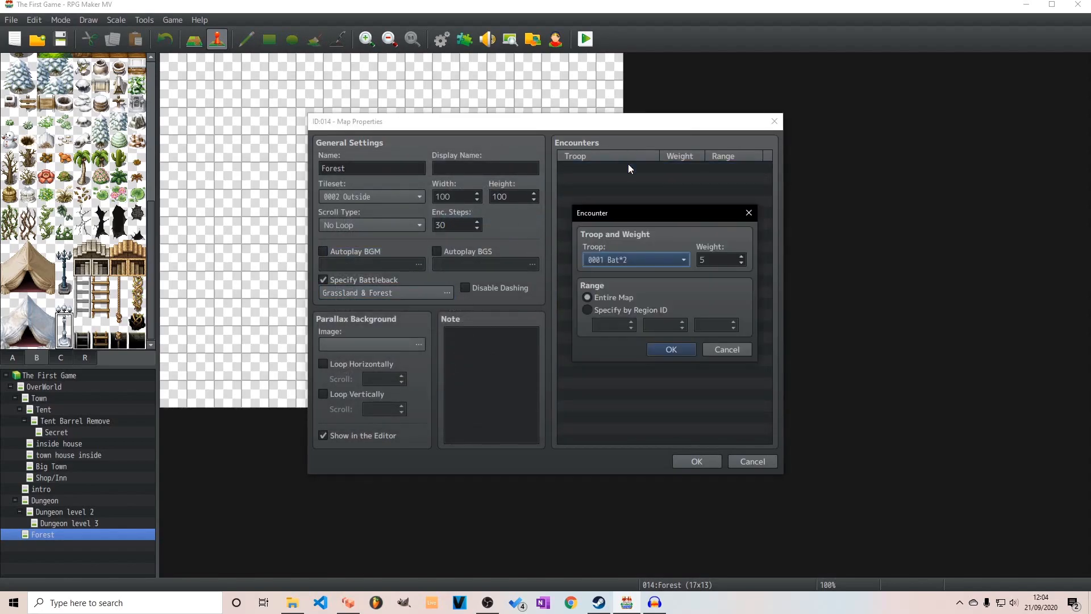
{"action": "left_click", "coordinate": [675, 257]}
{"action": "left_click", "coordinate": [643, 298]}
{"action": "left_click", "coordinate": [674, 346]}
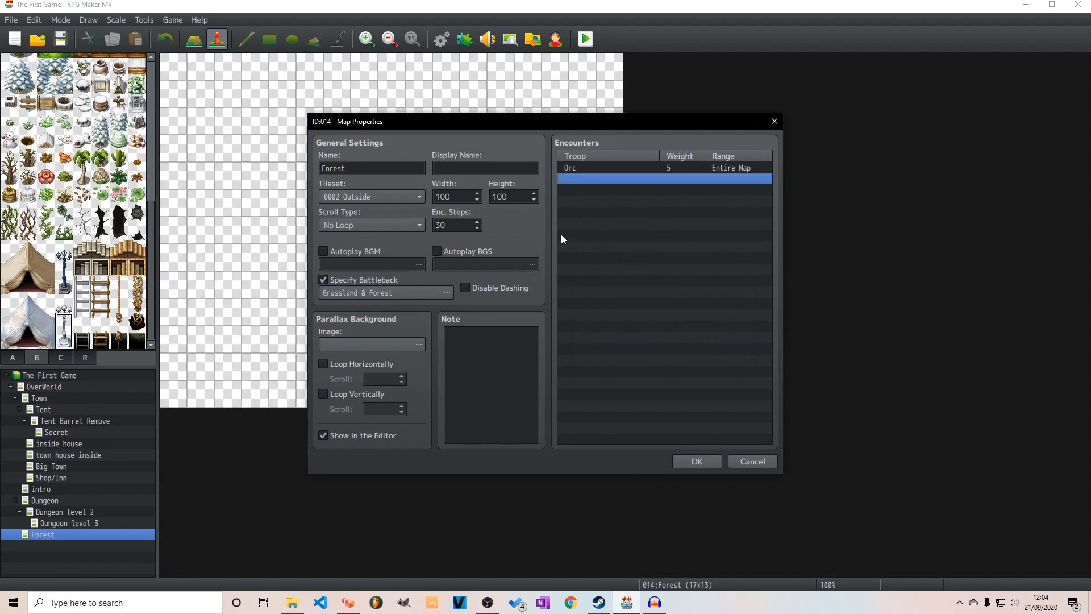
{"action": "left_click", "coordinate": [683, 463]}
Generate a Rooms-type dungeon on the Forest map with black-topped tree-trunk walls and a plain green grass floor.
{"action": "right_click", "coordinate": [112, 534]}
{"action": "left_click", "coordinate": [163, 591]}
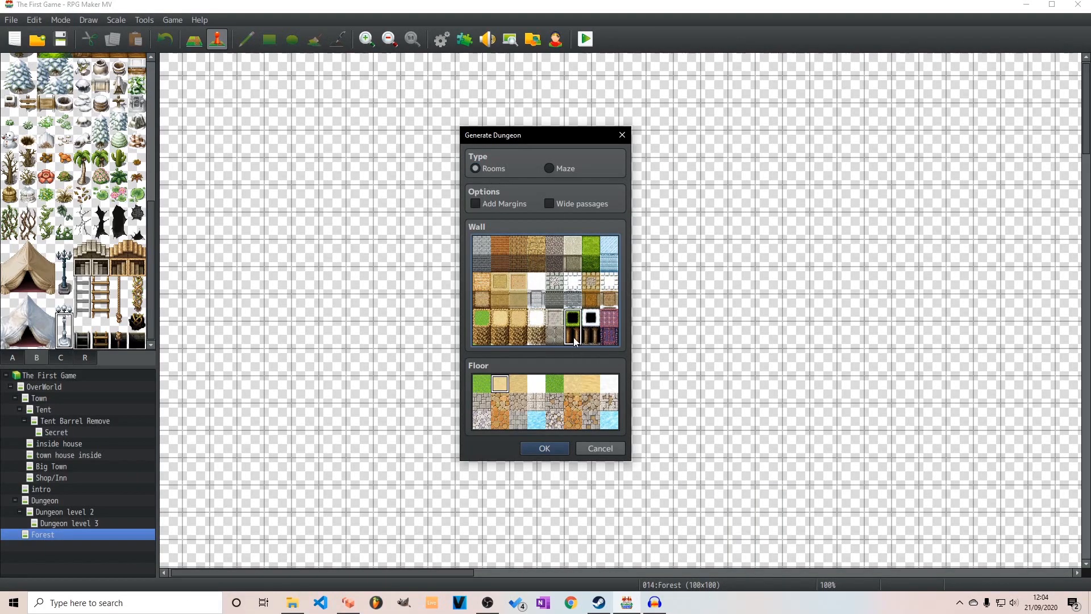
{"action": "left_click", "coordinate": [483, 386]}
{"action": "left_click", "coordinate": [546, 448]}
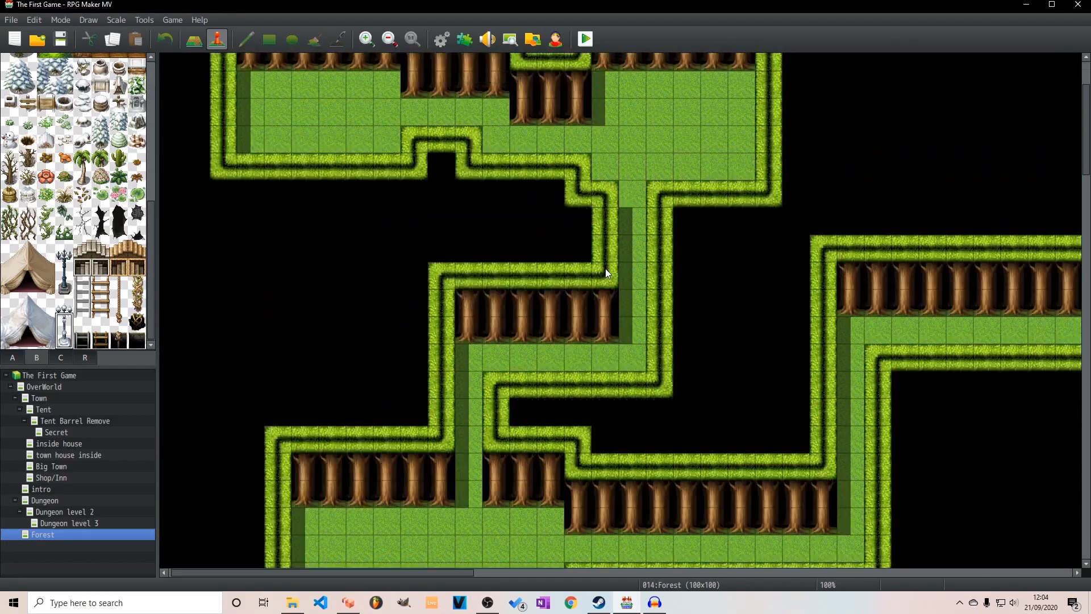
Examine the layout of the rooms and passages generated on the Forest map.
{"action": "scroll", "coordinate": [630, 228], "scroll_direction": "up", "scroll_amount": 2}
{"action": "scroll", "coordinate": [493, 563], "scroll_direction": "down", "scroll_amount": 5}
{"action": "scroll", "coordinate": [727, 402], "scroll_direction": "right", "scroll_amount": 10, "text": "shift"}
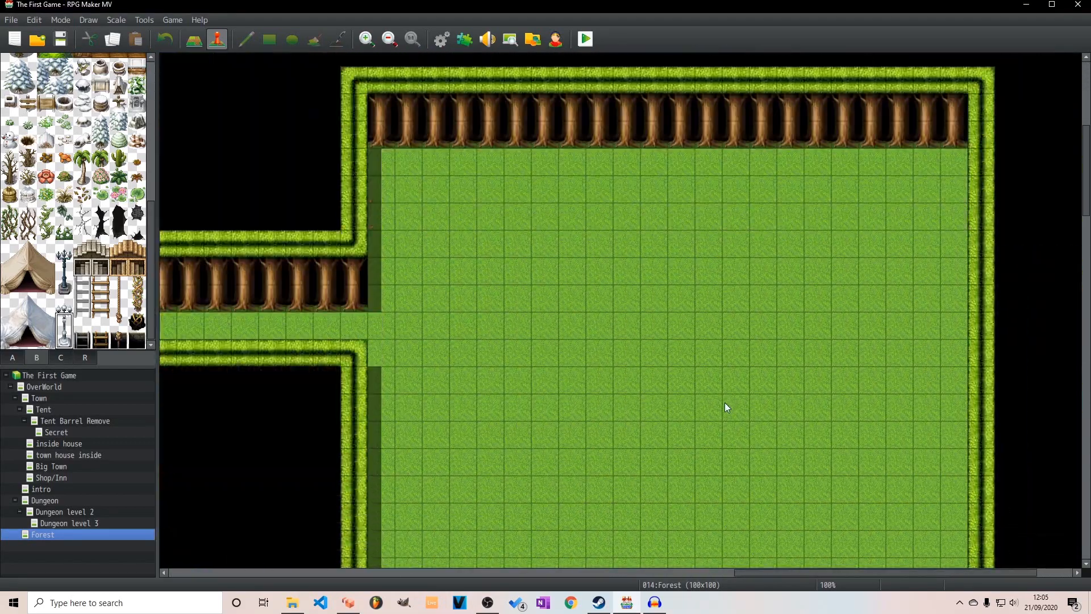
{"action": "scroll", "coordinate": [712, 416], "scroll_direction": "down", "scroll_amount": 5}
{"action": "scroll", "coordinate": [712, 416], "scroll_direction": "down", "scroll_amount": 5}
{"action": "scroll", "coordinate": [1063, 227], "scroll_direction": "up", "scroll_amount": 10}
{"action": "scroll", "coordinate": [1060, 90], "scroll_direction": "left", "scroll_amount": 10, "text": "shift"}
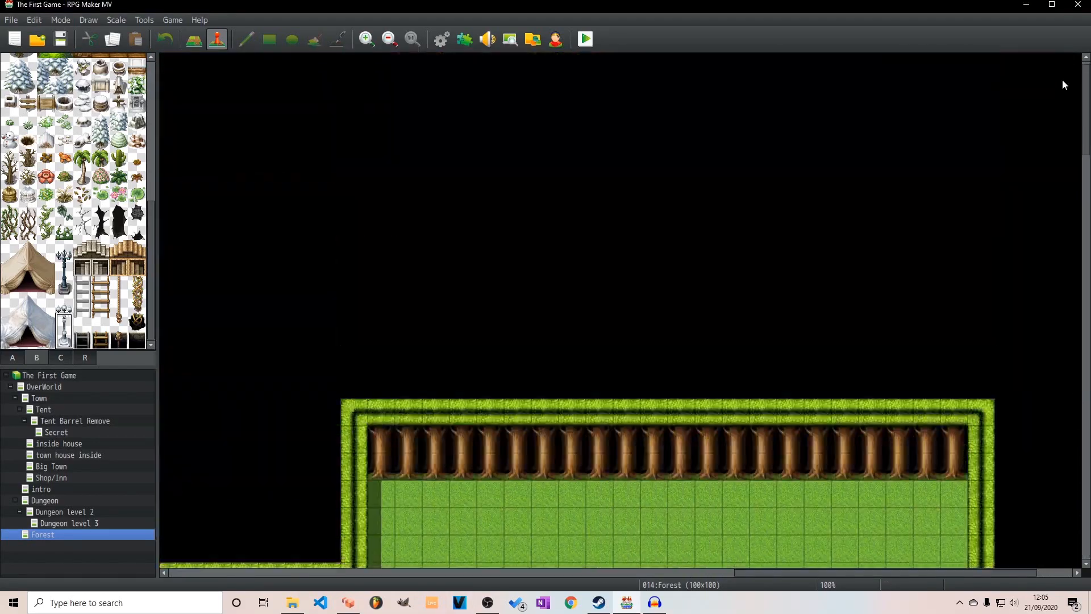
{"action": "scroll", "coordinate": [258, 239], "scroll_direction": "left", "scroll_amount": 5, "text": "shift"}
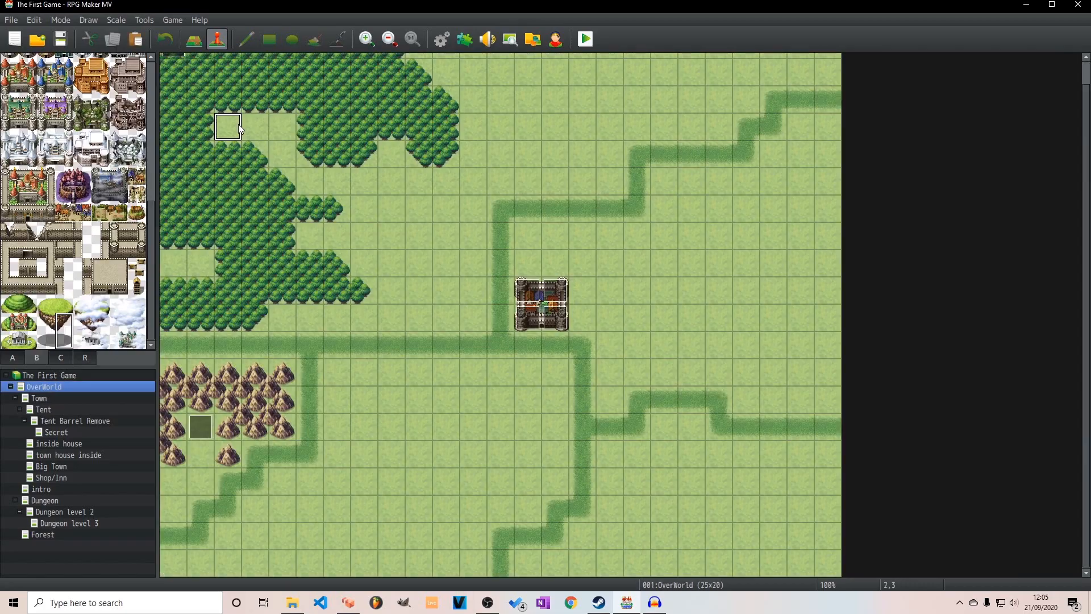
Create a quick transfer event in the OverWorld forest clearing at 2,3, leading to Forest (3,6) with direction Right.
{"action": "right_click", "coordinate": [237, 124]}
{"action": "mouse_move", "coordinate": [325, 260]}
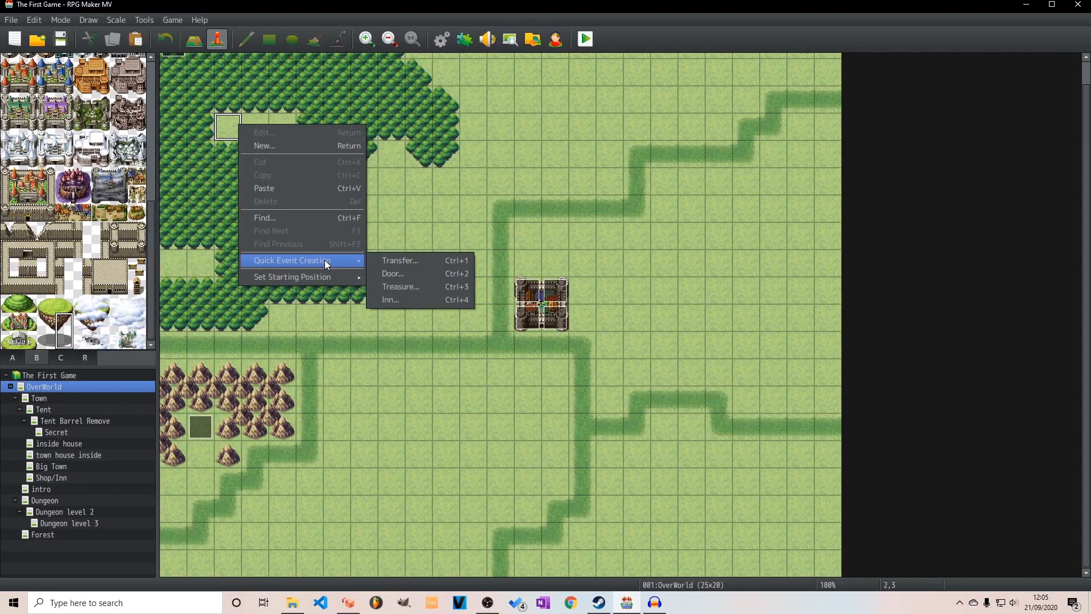
{"action": "left_click", "coordinate": [413, 261]}
{"action": "left_click", "coordinate": [552, 298]}
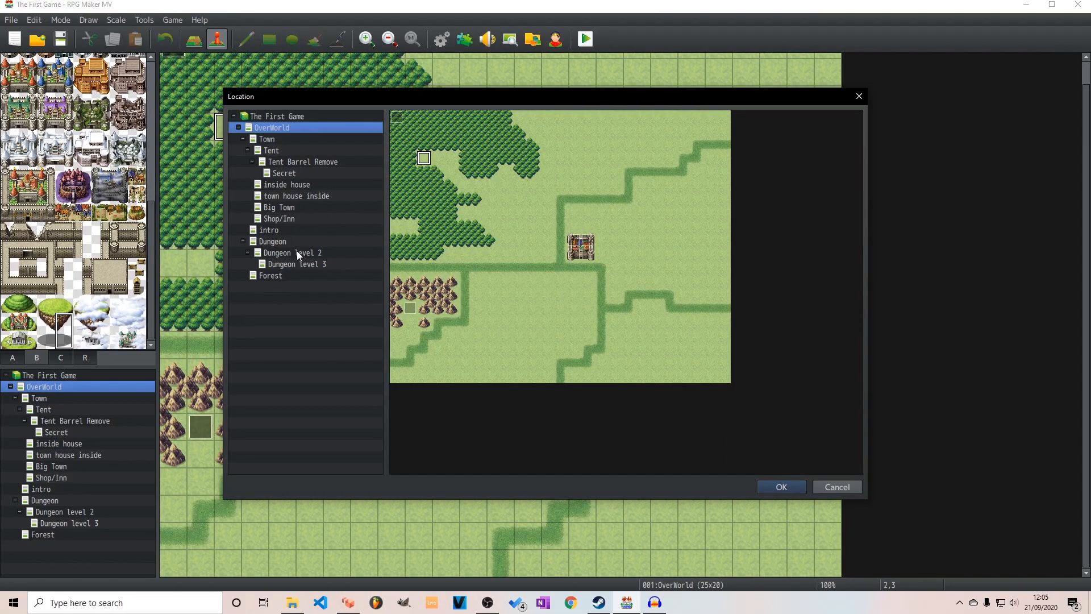
{"action": "left_click", "coordinate": [299, 274]}
{"action": "left_click", "coordinate": [436, 196]}
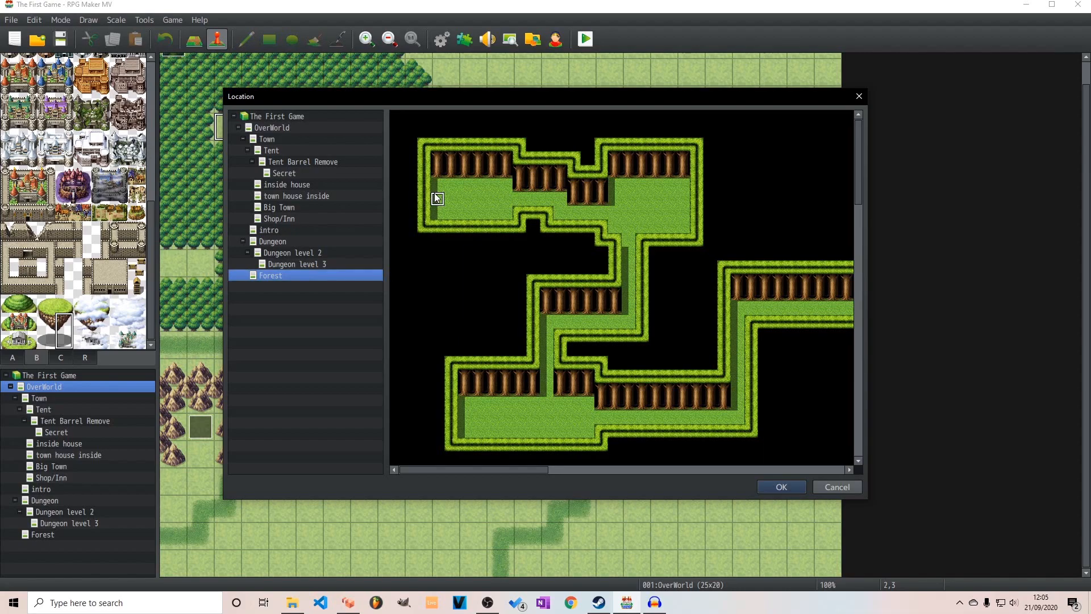
{"action": "left_click", "coordinate": [781, 487]}
{"action": "left_click", "coordinate": [612, 299]}
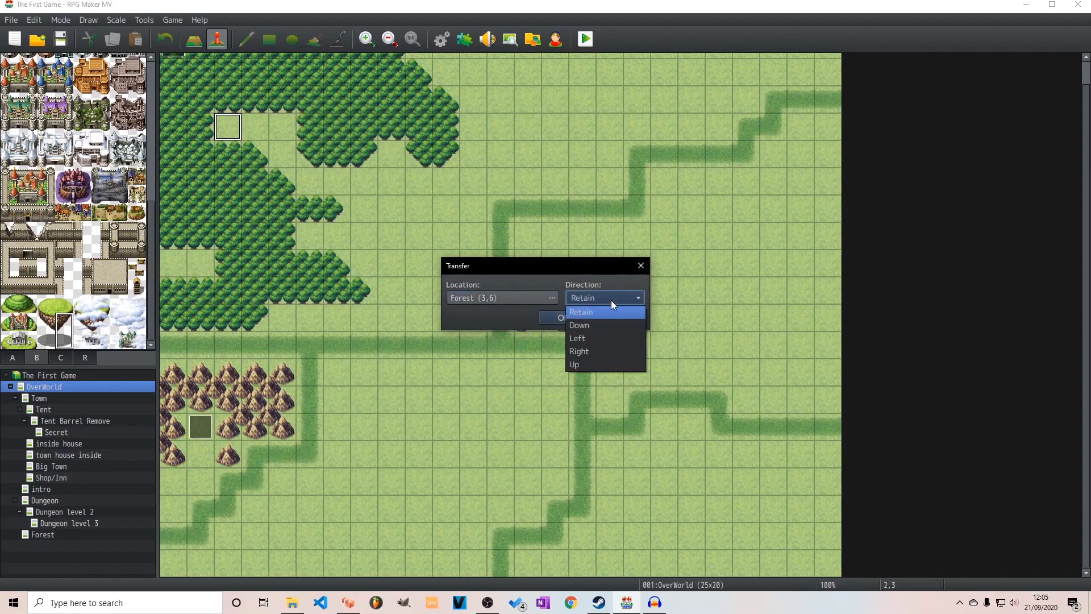
{"action": "left_click", "coordinate": [588, 349]}
{"action": "left_click", "coordinate": [574, 317]}
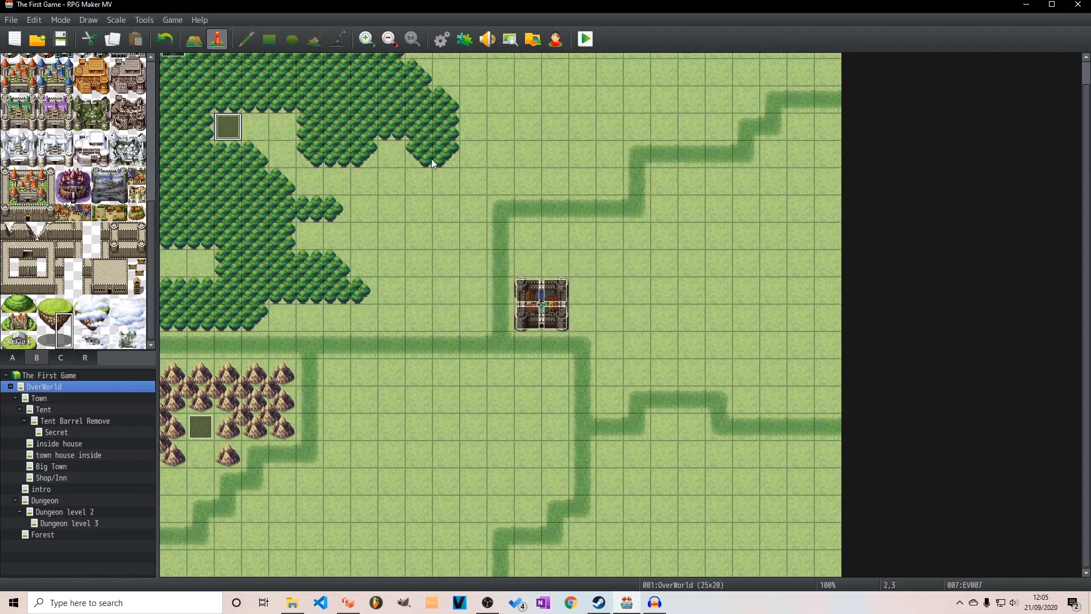
Open the Forest map, add a sixth troop slot in the database, and name that troop Mixed.
{"action": "left_click", "coordinate": [43, 535]}
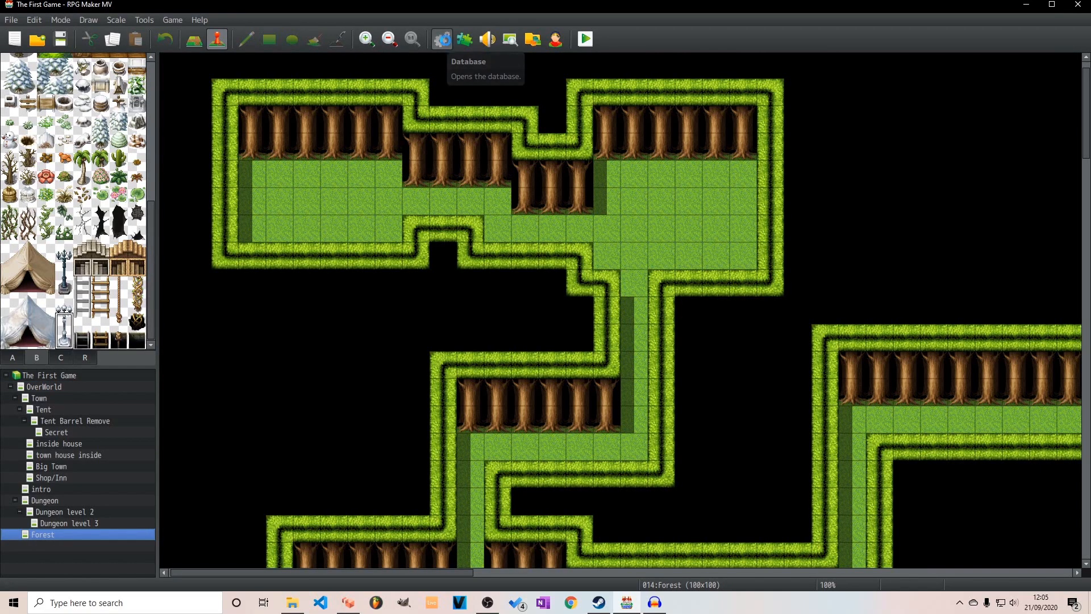
{"action": "left_click", "coordinate": [442, 39]}
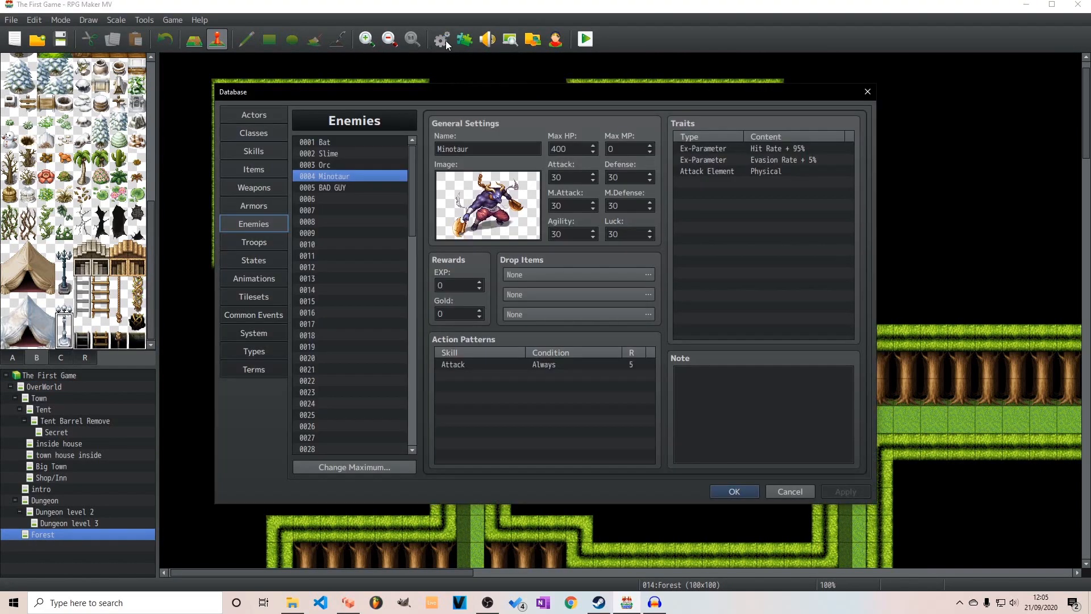
{"action": "left_click", "coordinate": [268, 238]}
{"action": "left_click", "coordinate": [340, 187]}
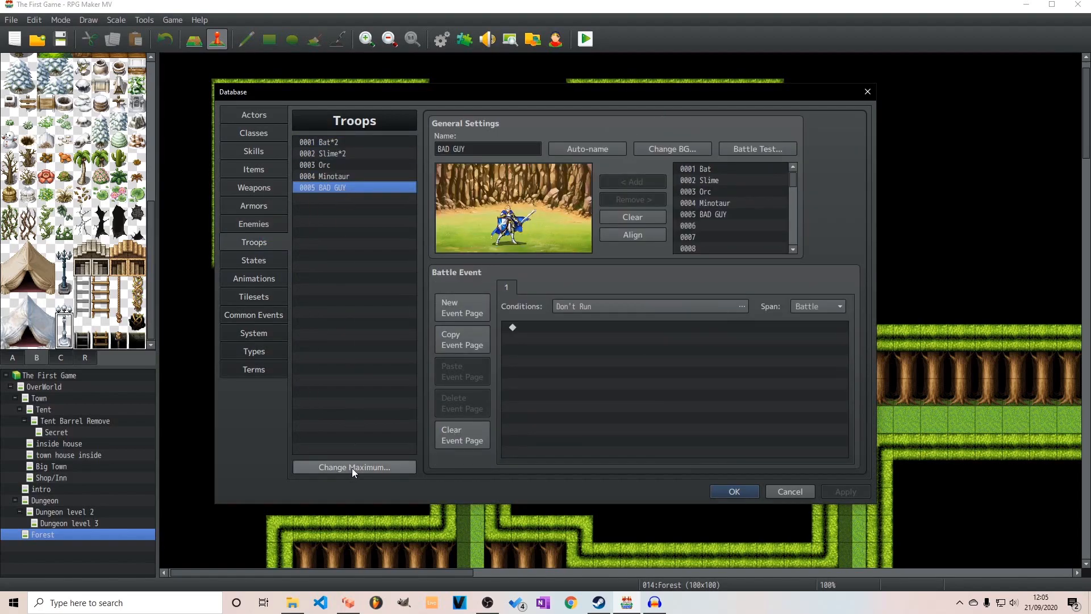
{"action": "left_click", "coordinate": [353, 465]}
{"action": "left_click", "coordinate": [336, 482]}
{"action": "left_click", "coordinate": [342, 198]}
{"action": "left_click", "coordinate": [488, 149]}
{"action": "type", "text": "Mixed"}
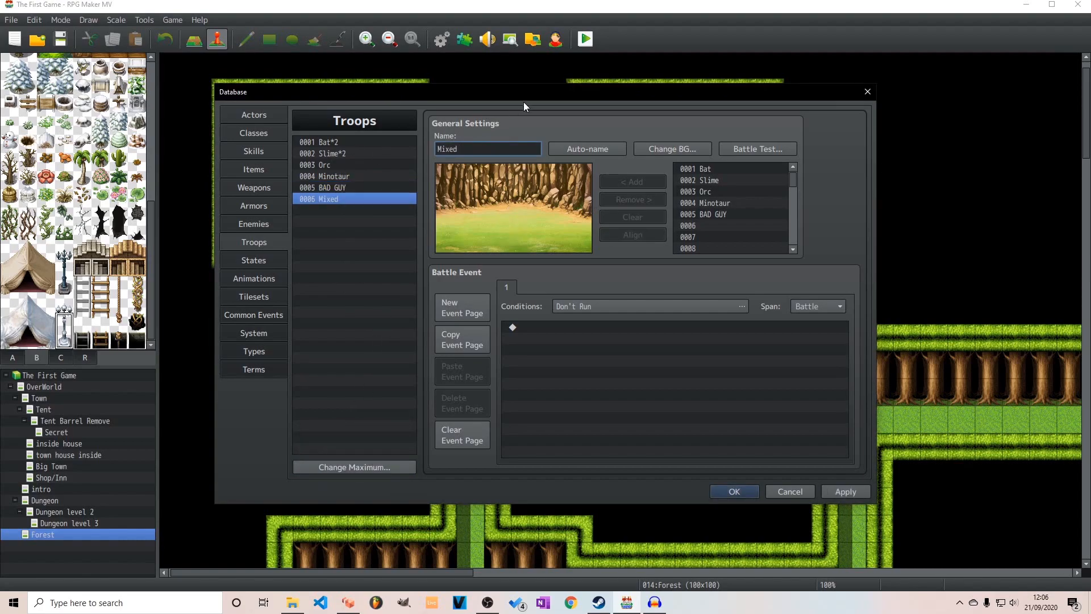
Fill the Mixed troop with two Bats, one Slime and one Orc.
{"action": "left_click", "coordinate": [705, 168]}
{"action": "left_click", "coordinate": [612, 180]}
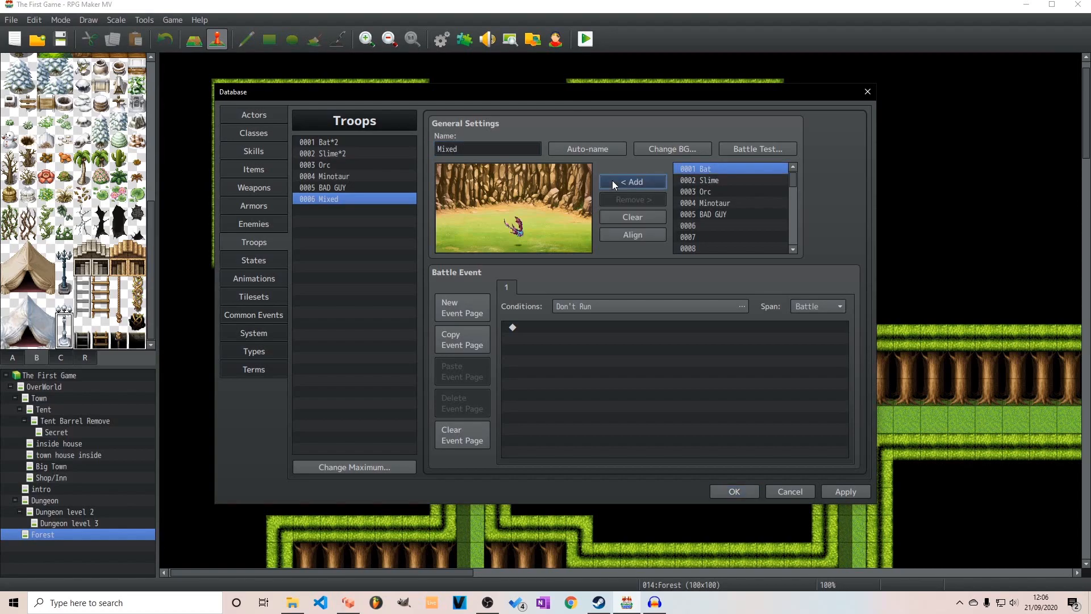
{"action": "left_click", "coordinate": [705, 180]}
{"action": "left_click", "coordinate": [653, 180]}
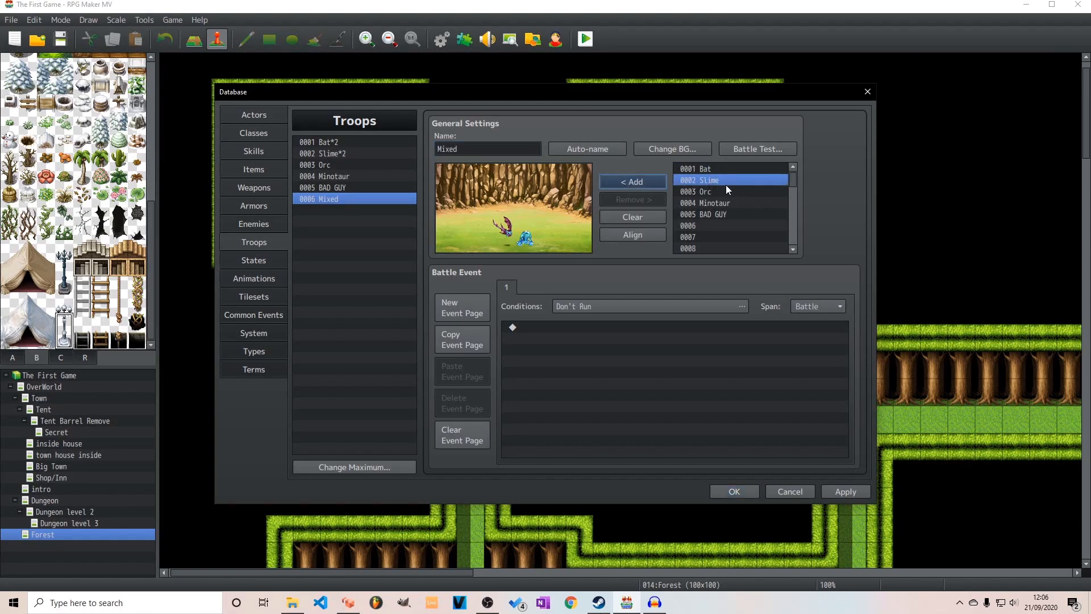
{"action": "left_click", "coordinate": [712, 169]}
{"action": "left_click", "coordinate": [639, 183]}
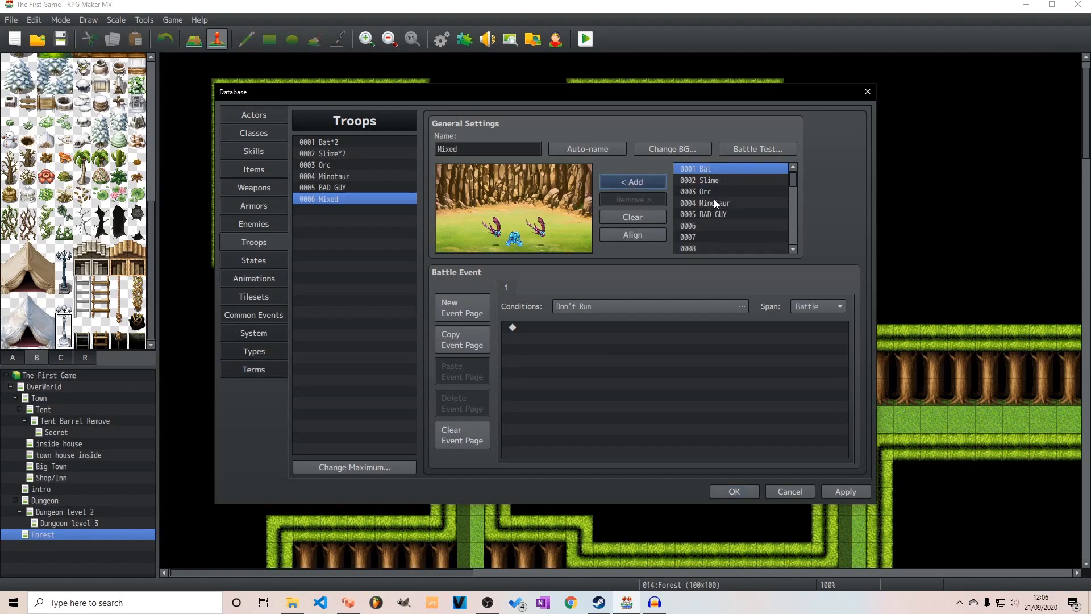
{"action": "left_click", "coordinate": [702, 193]}
{"action": "left_click", "coordinate": [661, 182]}
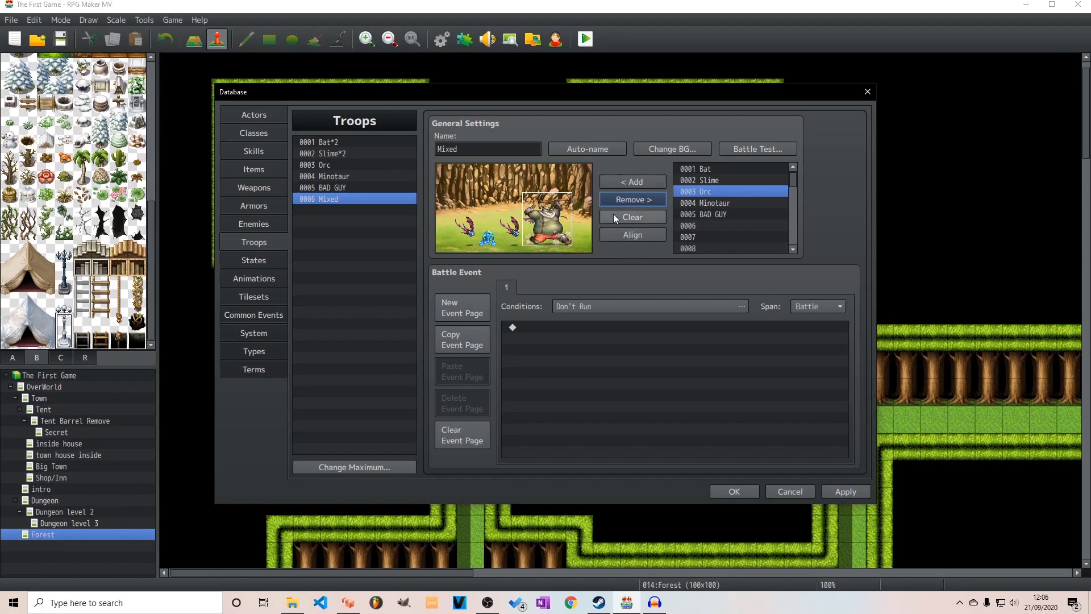
Rename the Mixed troop to Mixed1.
{"action": "double_click", "coordinate": [496, 151]}
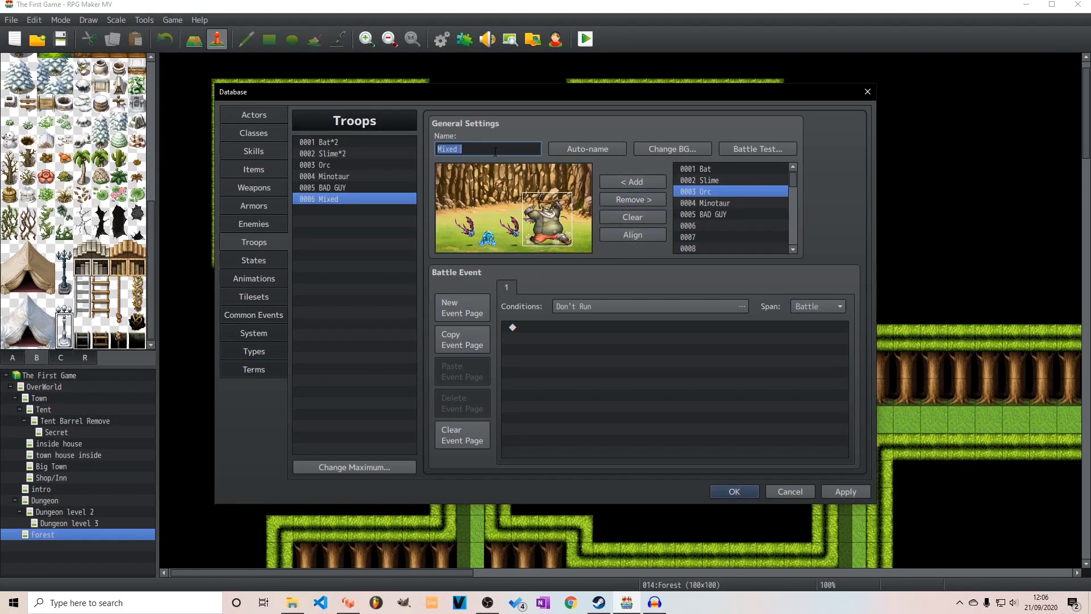
{"action": "left_click", "coordinate": [496, 151]}
{"action": "type", "text": "1"}
Add a seventh troop named Mixed2 with two Bats and two Slimes, and save the database changes.
{"action": "left_click", "coordinate": [354, 467]}
{"action": "left_click", "coordinate": [316, 480]}
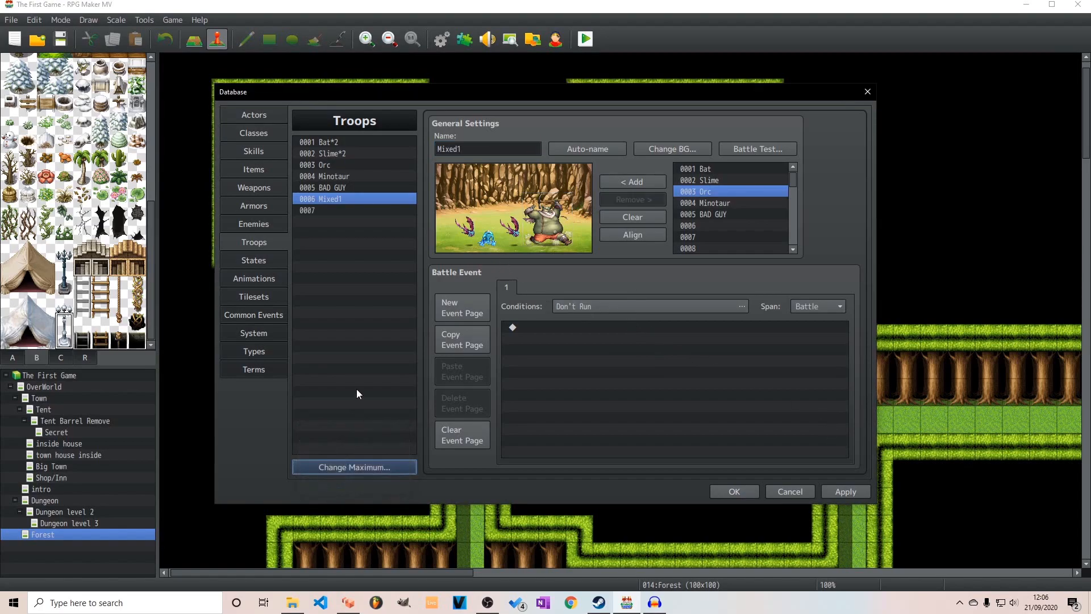
{"action": "left_click", "coordinate": [366, 210]}
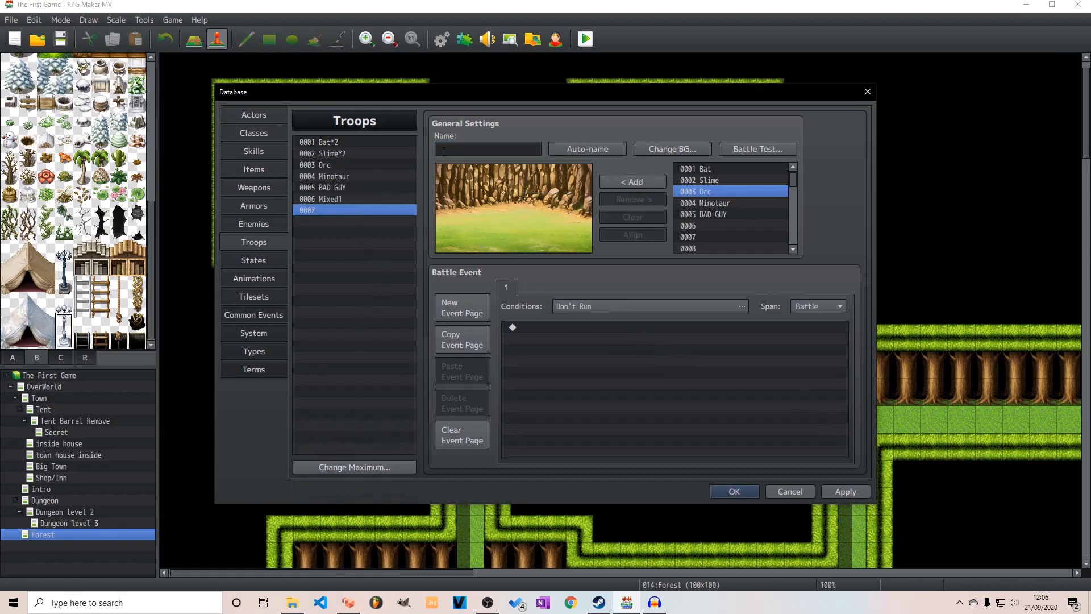
{"action": "left_click", "coordinate": [705, 169]}
{"action": "left_click", "coordinate": [632, 181]}
{"action": "left_click", "coordinate": [633, 181]}
{"action": "left_click", "coordinate": [705, 181]}
{"action": "left_click", "coordinate": [633, 181]}
{"action": "left_click", "coordinate": [633, 182]}
{"action": "left_click", "coordinate": [463, 145]}
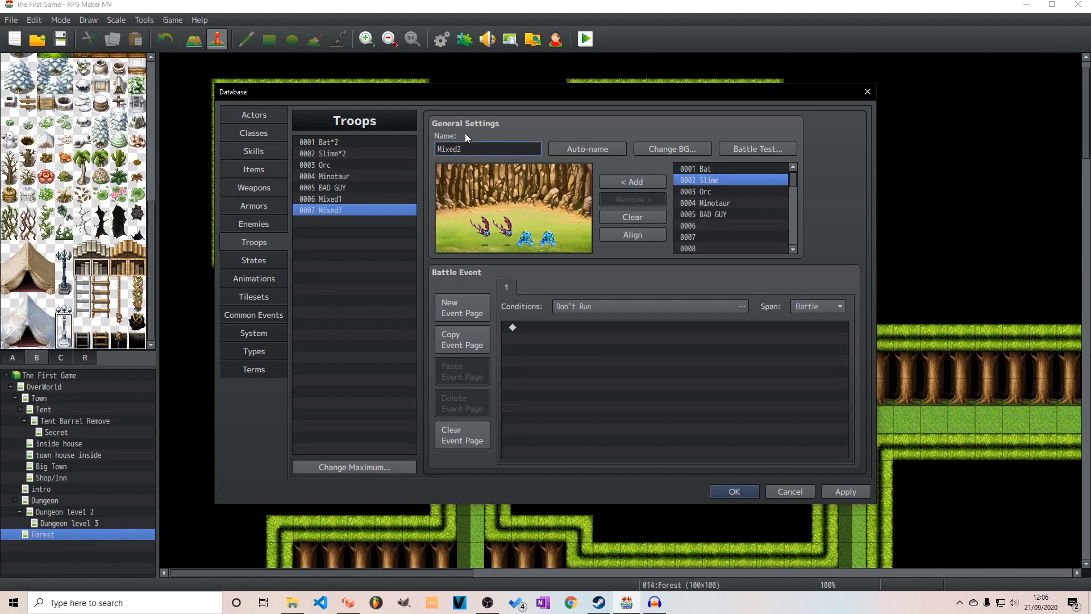
{"action": "left_click", "coordinate": [735, 491]}
Add a Mixed1 troop encounter to the Forest map's properties.
{"action": "right_click", "coordinate": [84, 532]}
{"action": "left_click", "coordinate": [151, 452]}
{"action": "double_click", "coordinate": [660, 257]}
{"action": "key", "text": "Down"}
{"action": "key", "text": "Down"}
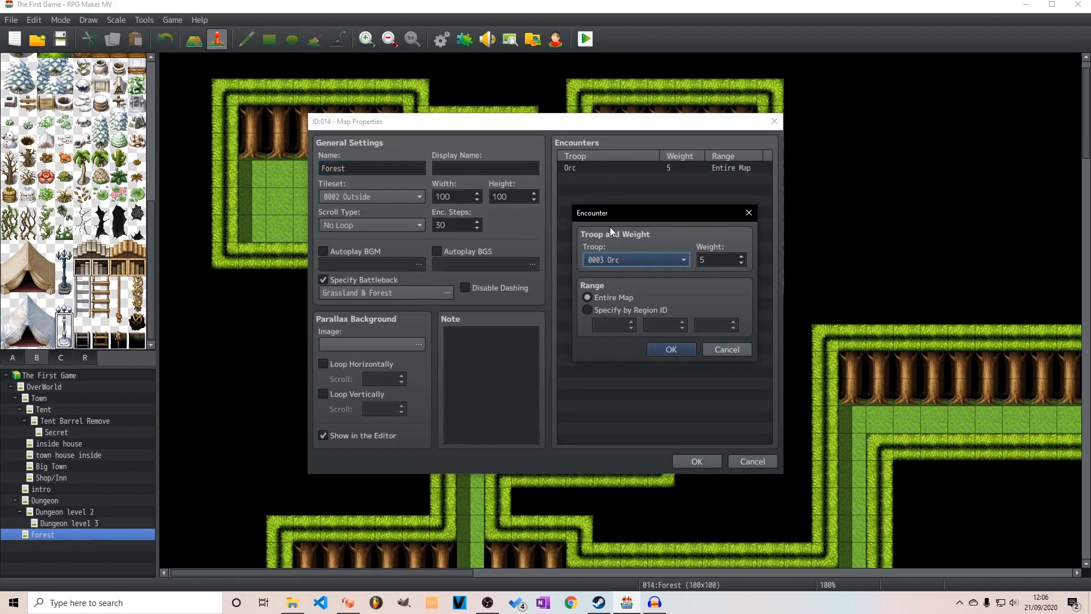
{"action": "left_click", "coordinate": [682, 259]}
{"action": "left_click", "coordinate": [640, 333]}
{"action": "left_click", "coordinate": [659, 349]}
Add a Mixed2 troop encounter to the Forest map and apply the map properties.
{"action": "double_click", "coordinate": [626, 220]}
{"action": "left_click", "coordinate": [654, 260]}
{"action": "left_click", "coordinate": [626, 356]}
{"action": "left_click", "coordinate": [667, 350]}
{"action": "key", "text": "Return"}
Define enemy 0006 in the database with the Behemoth image and the name Behemoth.
{"action": "scroll", "coordinate": [577, 291], "scroll_direction": "down", "scroll_amount": 10}
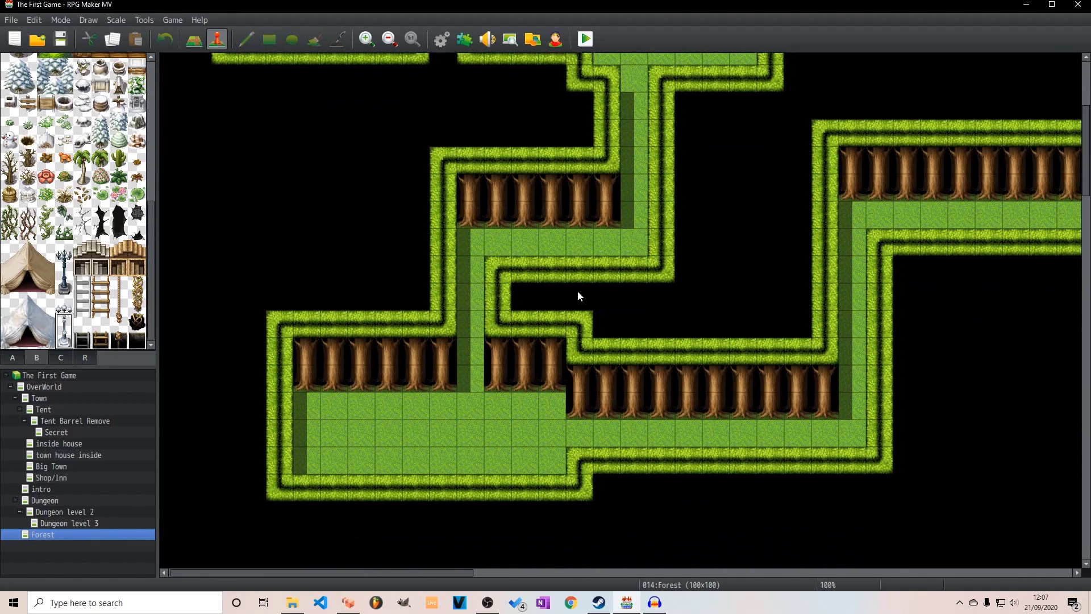
{"action": "left_click_drag", "start_coordinate": [1085, 267], "coordinate": [1083, 531]}
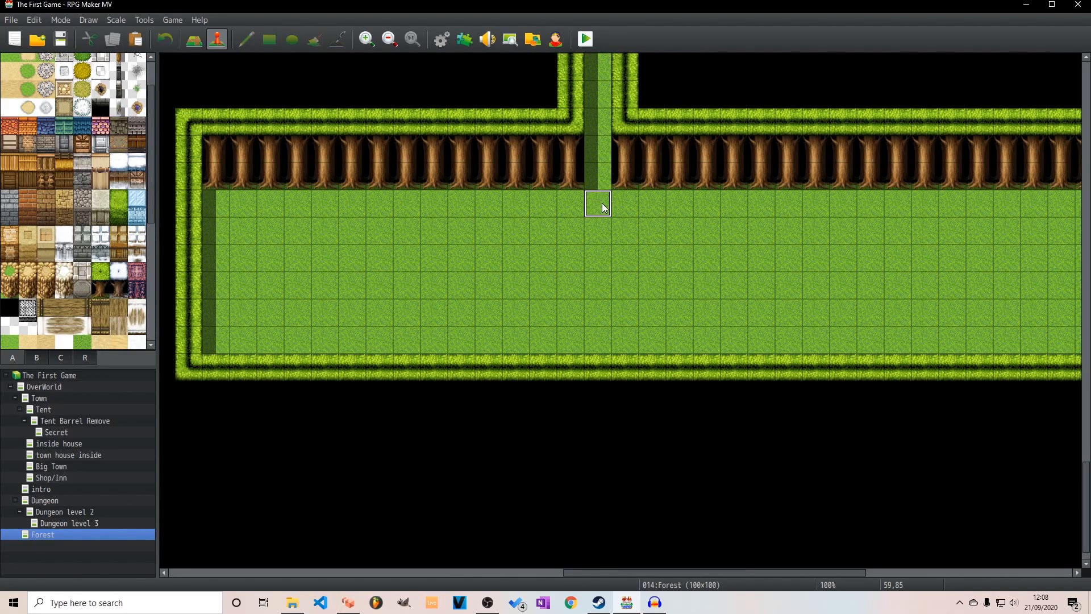
{"action": "left_click", "coordinate": [439, 38]}
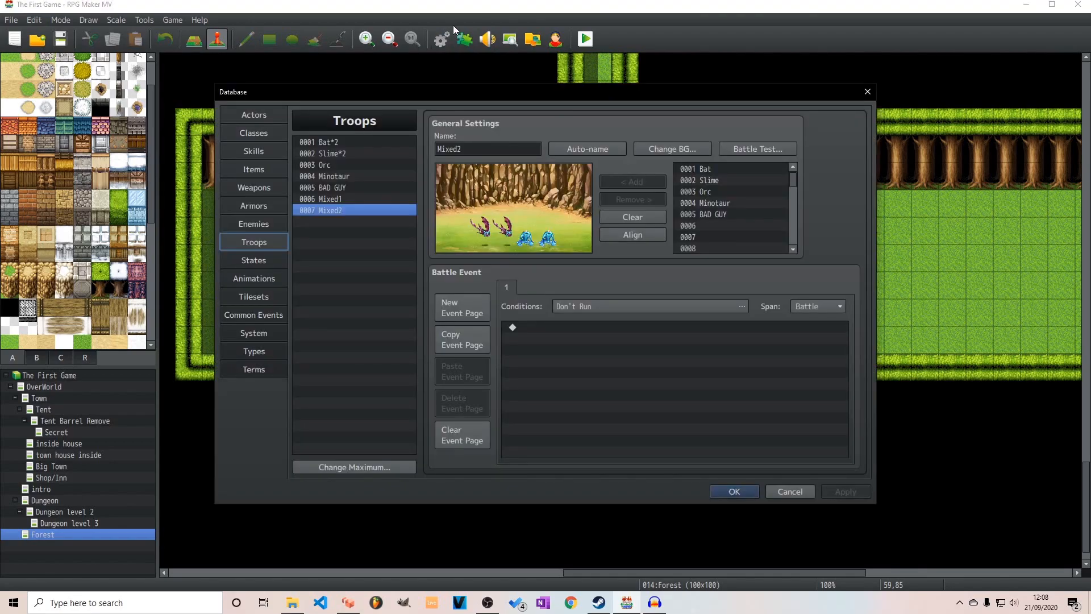
{"action": "left_click", "coordinate": [244, 224]}
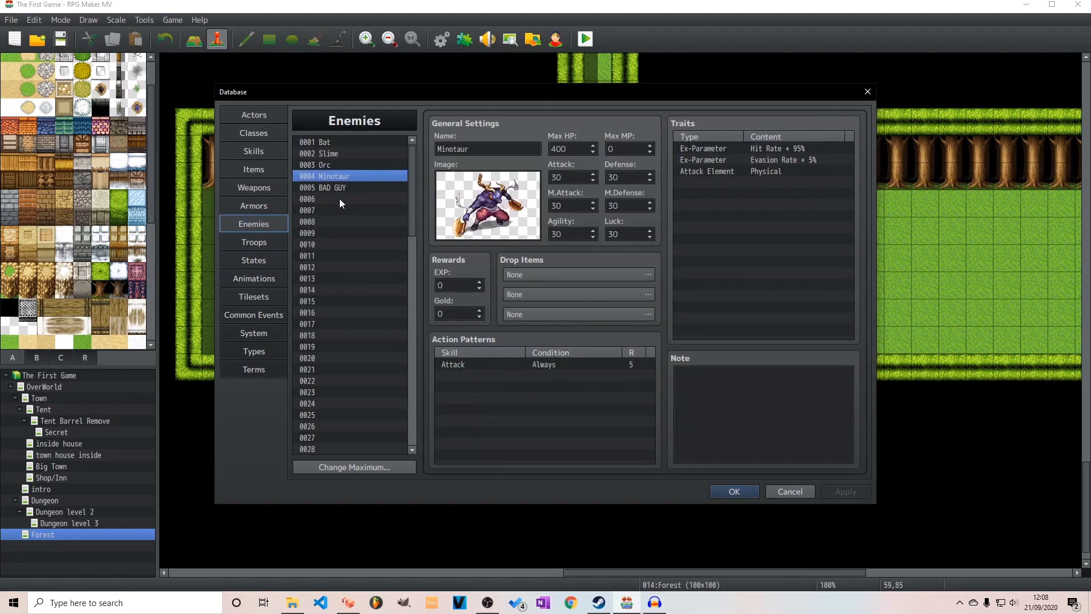
{"action": "left_click", "coordinate": [339, 199]}
{"action": "double_click", "coordinate": [488, 204]}
{"action": "left_click_drag", "start_coordinate": [483, 389], "coordinate": [589, 392]}
{"action": "left_click", "coordinate": [666, 419]}
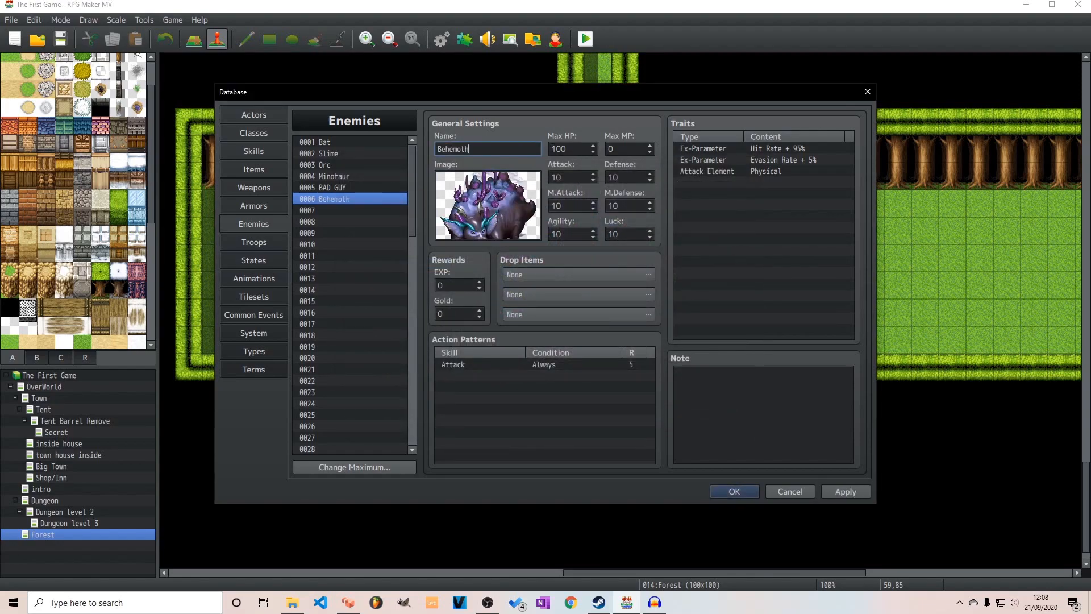
Set the Behemoth's Max HP to 1000 and its Attack to 20.
{"action": "double_click", "coordinate": [578, 146]}
{"action": "type", "text": "1000"}
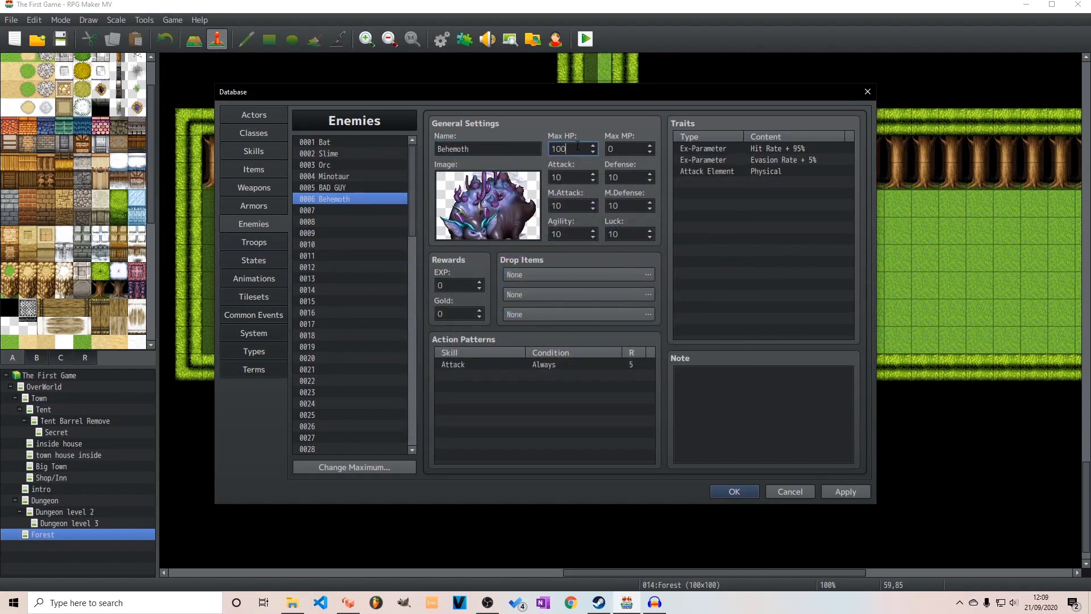
{"action": "double_click", "coordinate": [566, 176]}
{"action": "type", "text": "20"}
Give the Behemoth two drop items, Stimulant and Potion, each with a probability of 1/1.
{"action": "double_click", "coordinate": [578, 275]}
{"action": "left_click", "coordinate": [569, 265]}
{"action": "left_click", "coordinate": [567, 317]}
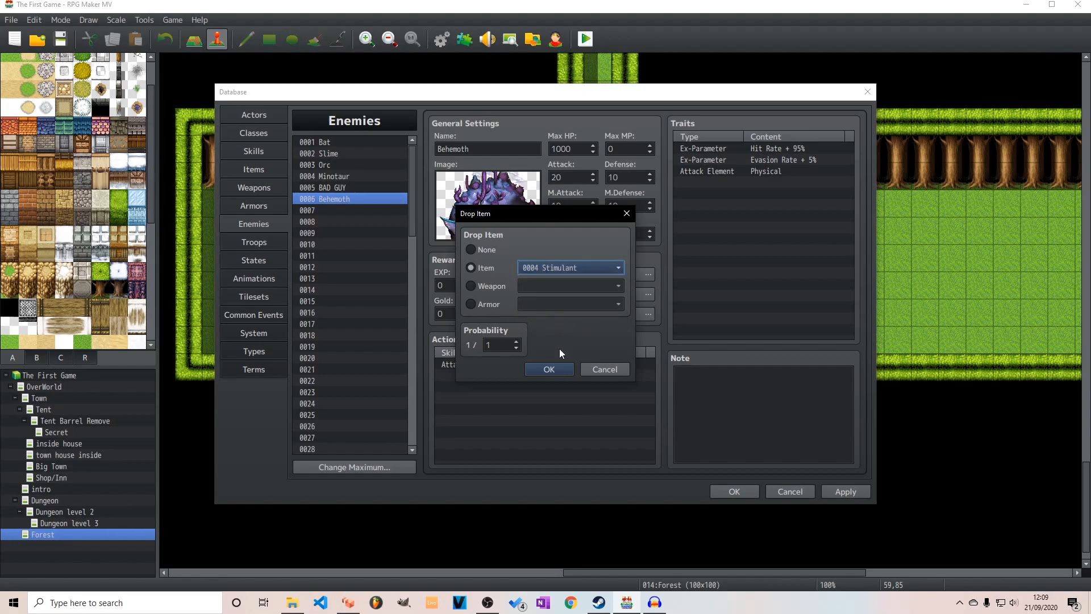
{"action": "left_click", "coordinate": [552, 367]}
{"action": "double_click", "coordinate": [594, 295]}
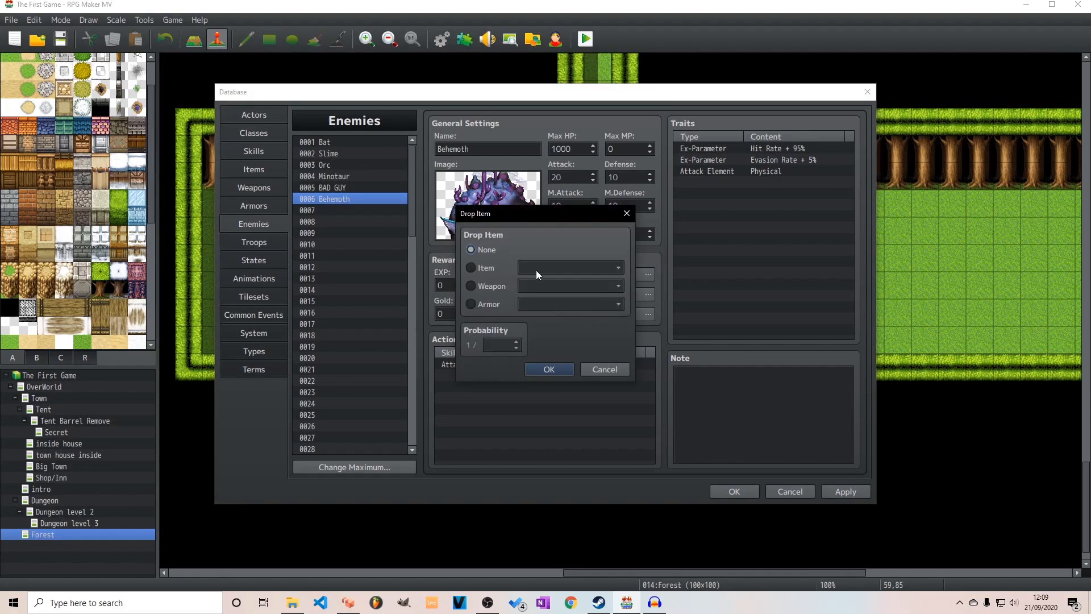
{"action": "left_click", "coordinate": [488, 268]}
{"action": "left_click", "coordinate": [549, 370]}
Set the Behemoth's rewards to 1000 EXP and 200 gold.
{"action": "double_click", "coordinate": [461, 286]}
{"action": "type", "text": "1000"}
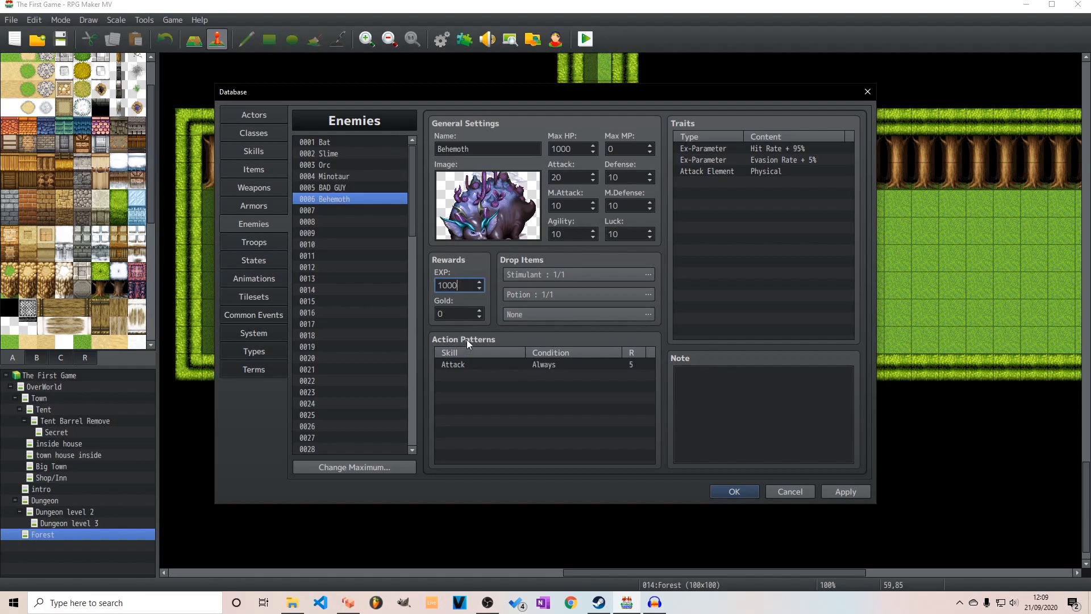
{"action": "double_click", "coordinate": [453, 315]}
{"action": "type", "text": "200"}
Set the Bat's rewards to 20 EXP and 5 gold, and check the Slime's and Orc's rewards.
{"action": "left_click", "coordinate": [341, 142]}
{"action": "double_click", "coordinate": [460, 286]}
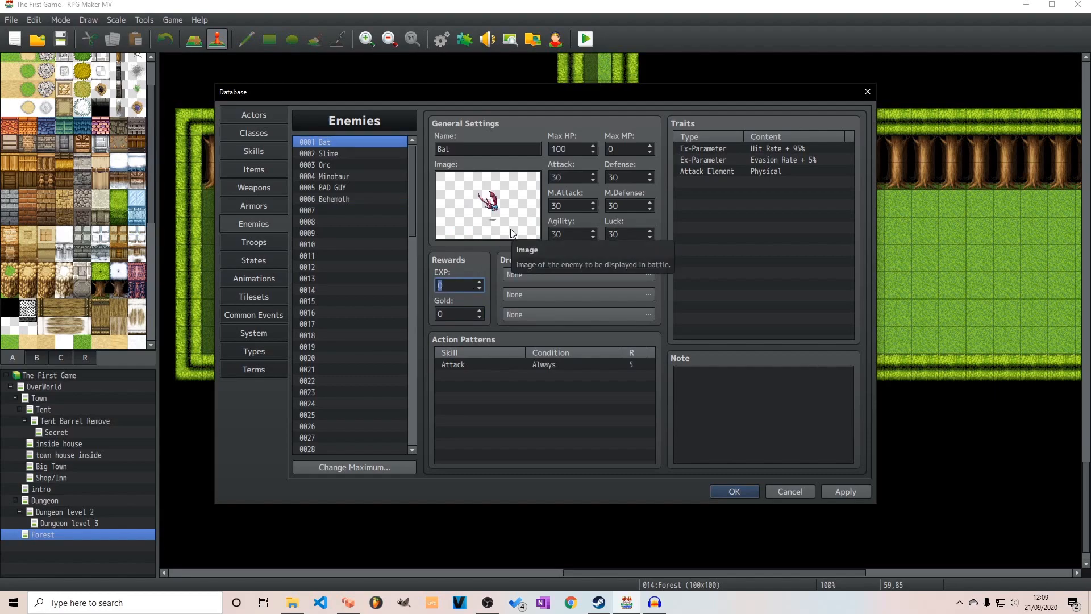
{"action": "left_click", "coordinate": [340, 154]}
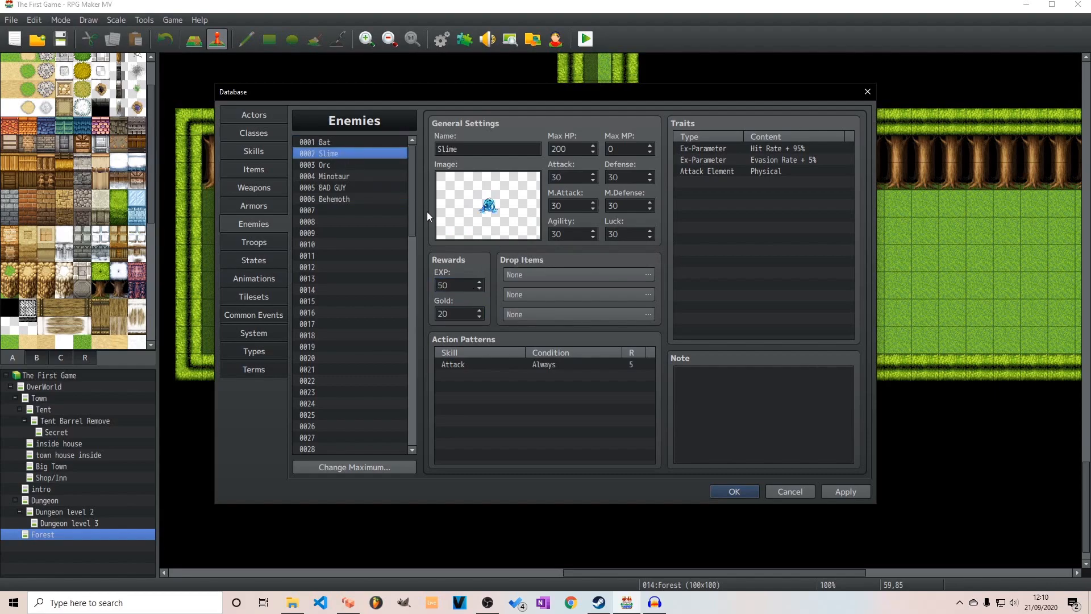
{"action": "left_click", "coordinate": [355, 165]}
Give the Bat a 1/10 item drop, the Slime a 1/20 Magic Water drop and the Orc a 1/10 Potion drop.
{"action": "left_click", "coordinate": [353, 143]}
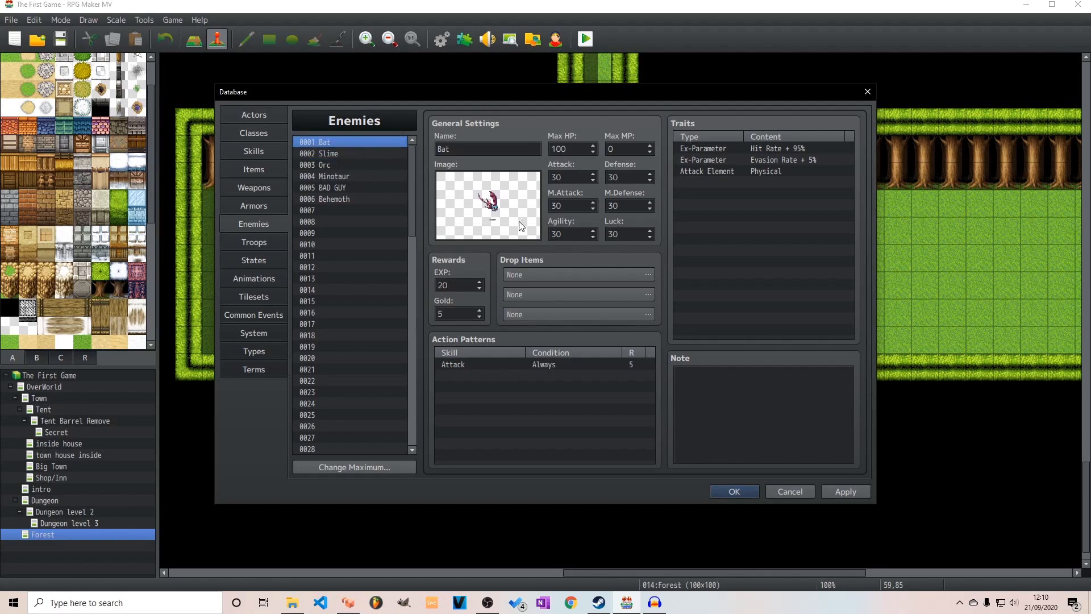
{"action": "double_click", "coordinate": [544, 275]}
{"action": "left_click", "coordinate": [486, 269]}
{"action": "key", "text": "Tab"}
{"action": "type", "text": "10"}
{"action": "left_click", "coordinate": [543, 369]}
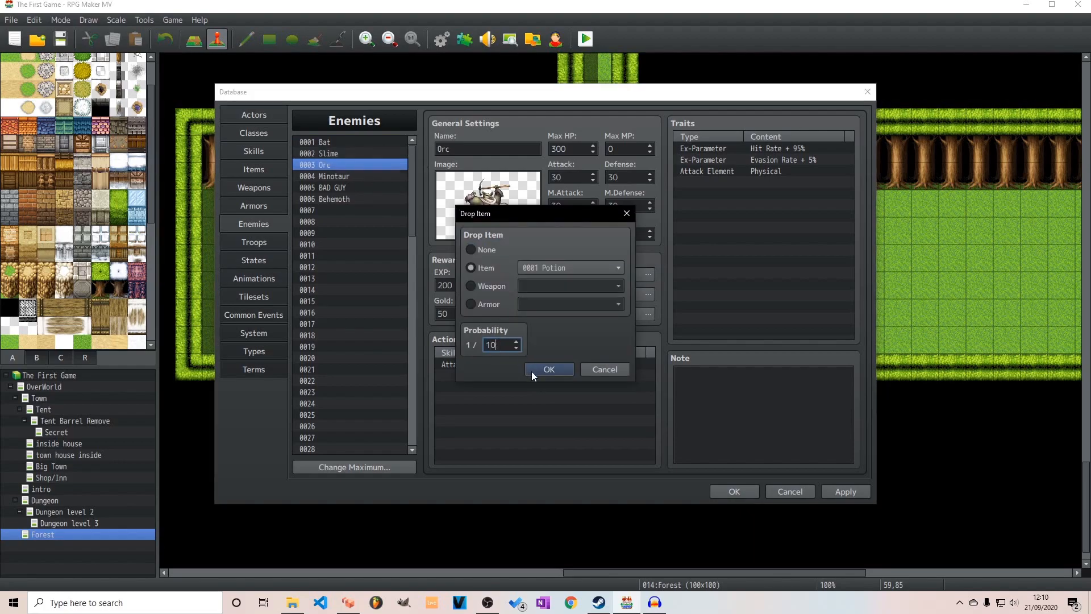
{"action": "left_click", "coordinate": [530, 370]}
Review the stats, rewards and drop items of the enemies from Bat to Behemoth and save the database changes.
{"action": "left_click", "coordinate": [348, 196]}
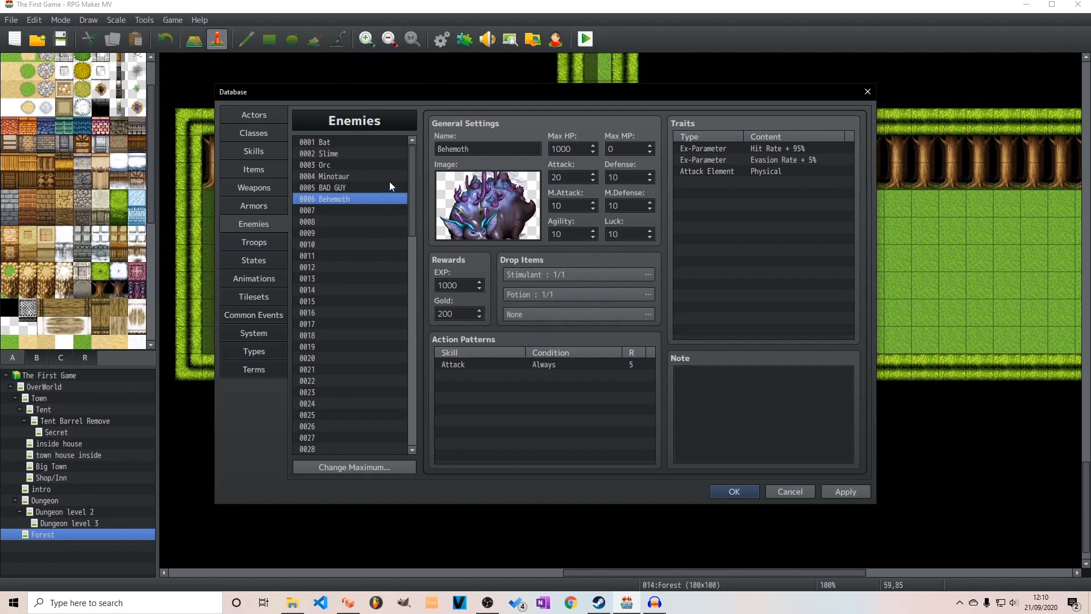
{"action": "left_click", "coordinate": [370, 139]}
{"action": "left_click", "coordinate": [360, 152]}
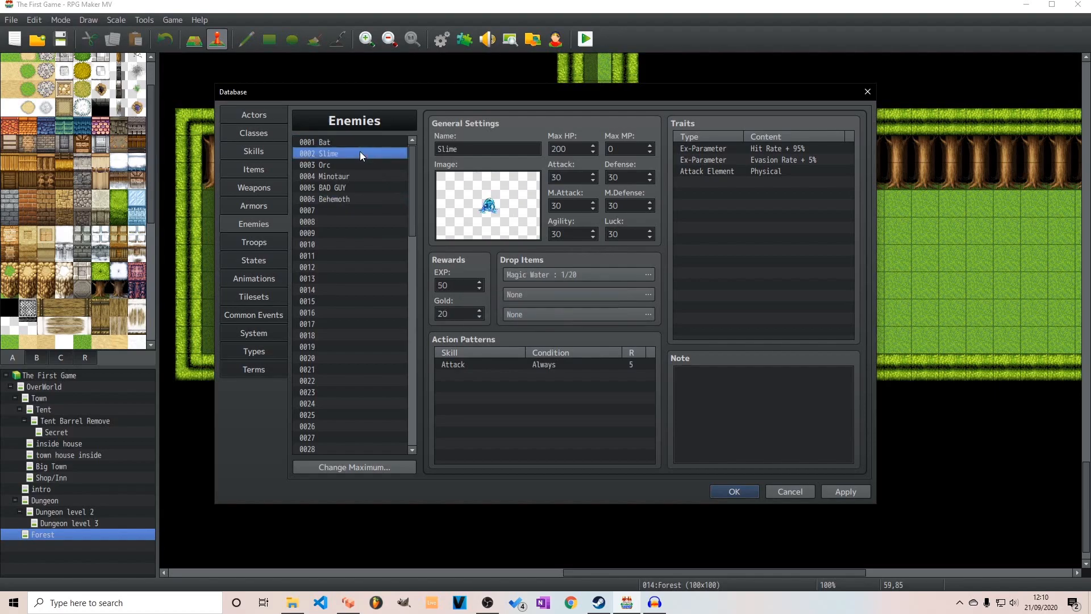
{"action": "left_click", "coordinate": [361, 165]}
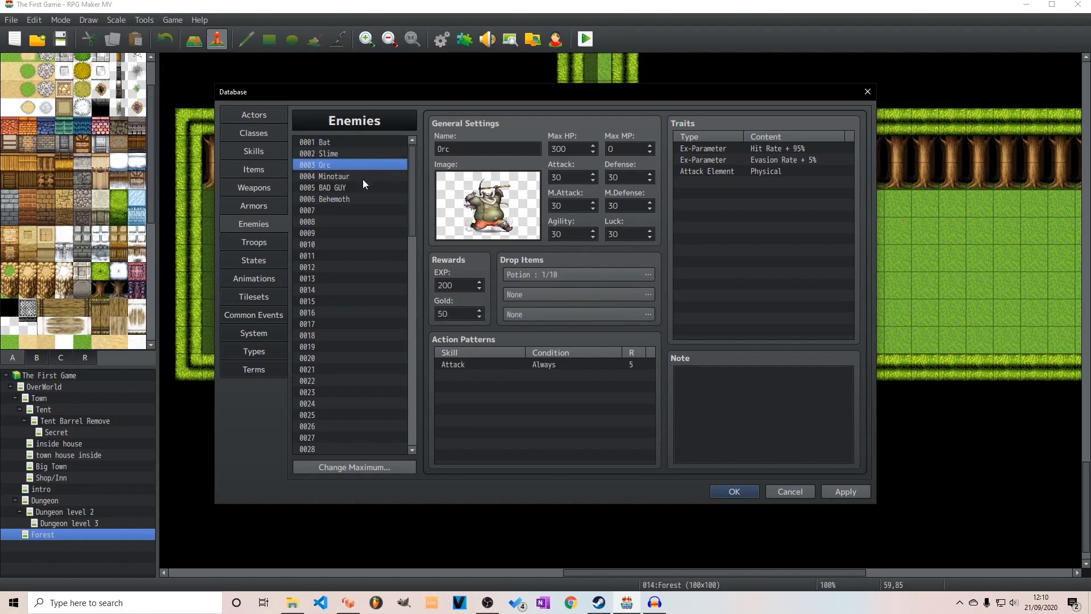
{"action": "left_click", "coordinate": [362, 179]}
{"action": "left_click", "coordinate": [361, 188]}
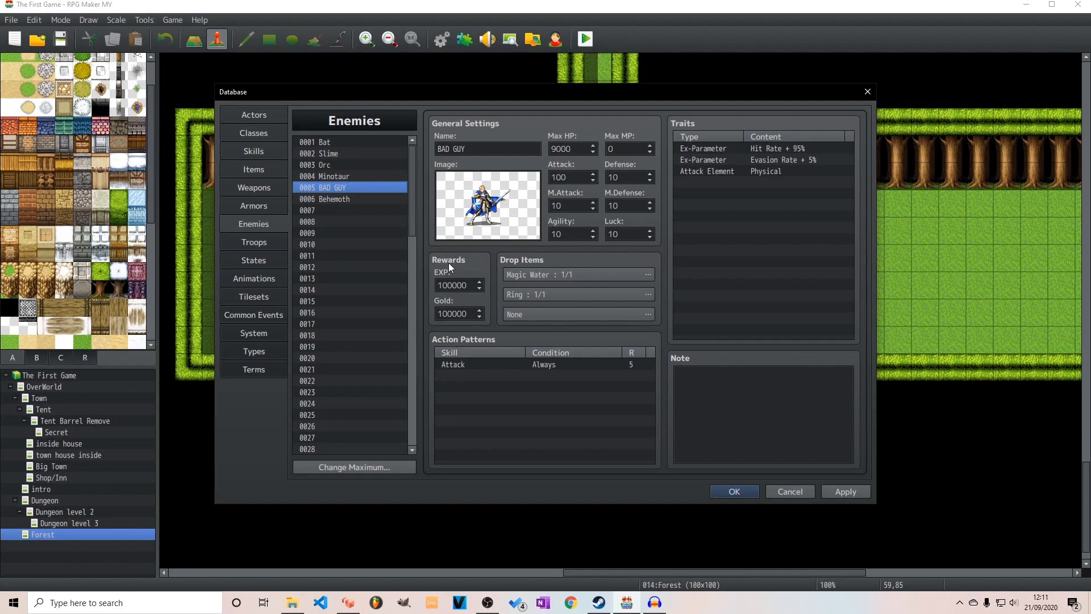
{"action": "left_click", "coordinate": [734, 492]}
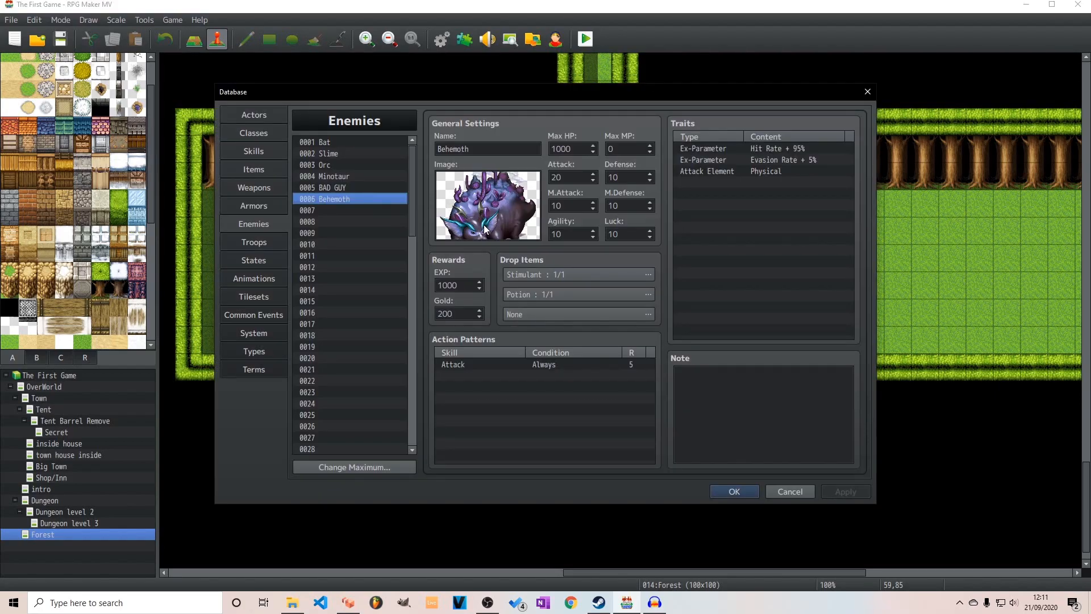
Raise the troop maximum to 8 and create troop 0008, named Behemoth, containing the Behemoth enemy.
{"action": "left_click", "coordinate": [271, 241]}
{"action": "left_click", "coordinate": [360, 469]}
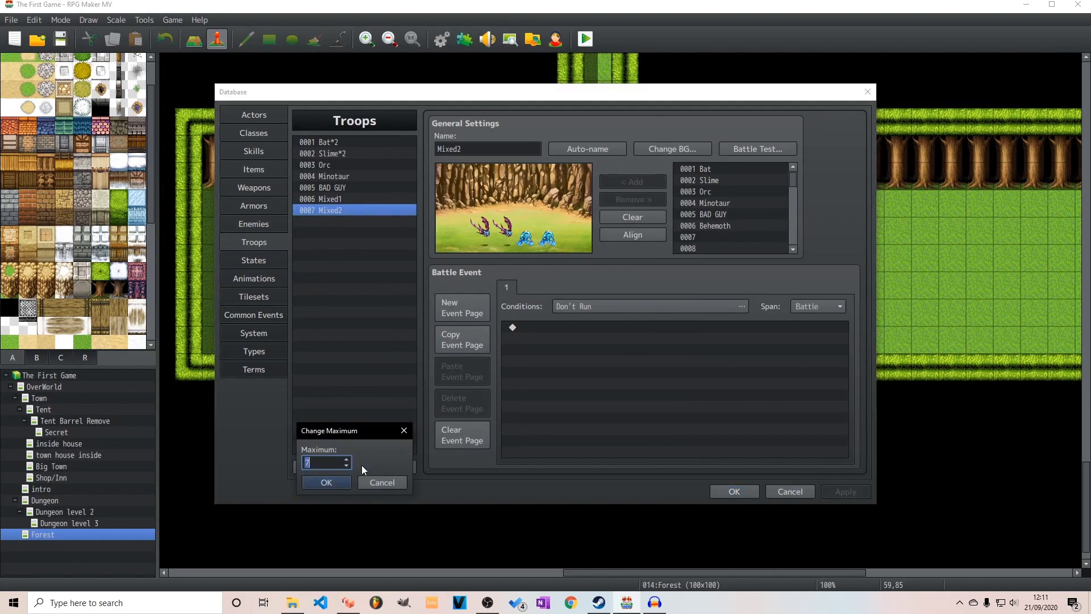
{"action": "left_click", "coordinate": [326, 482]}
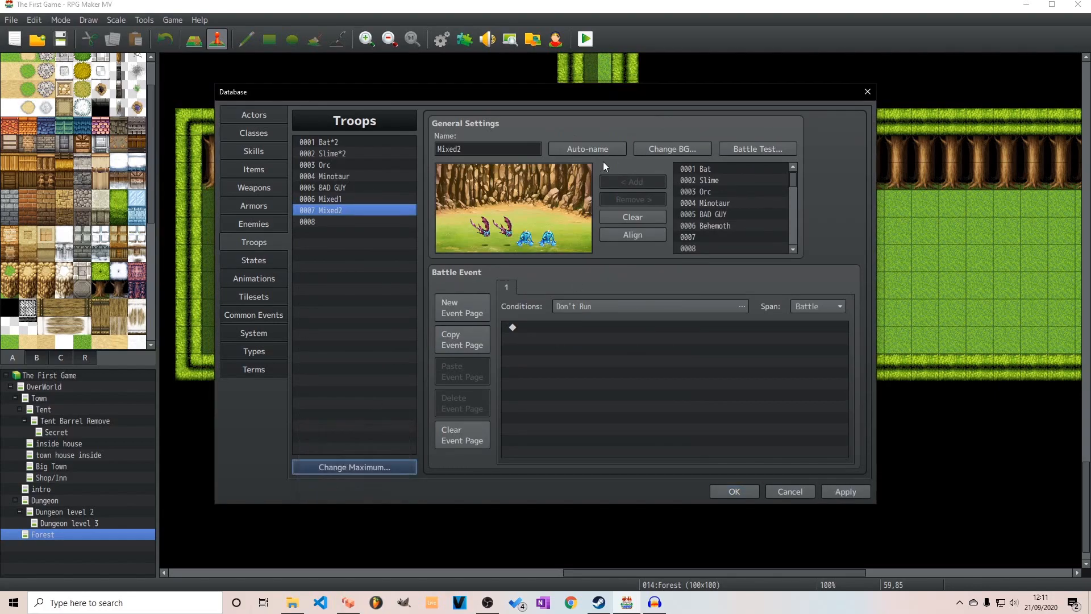
{"action": "left_click", "coordinate": [722, 226]}
{"action": "left_click", "coordinate": [623, 181]}
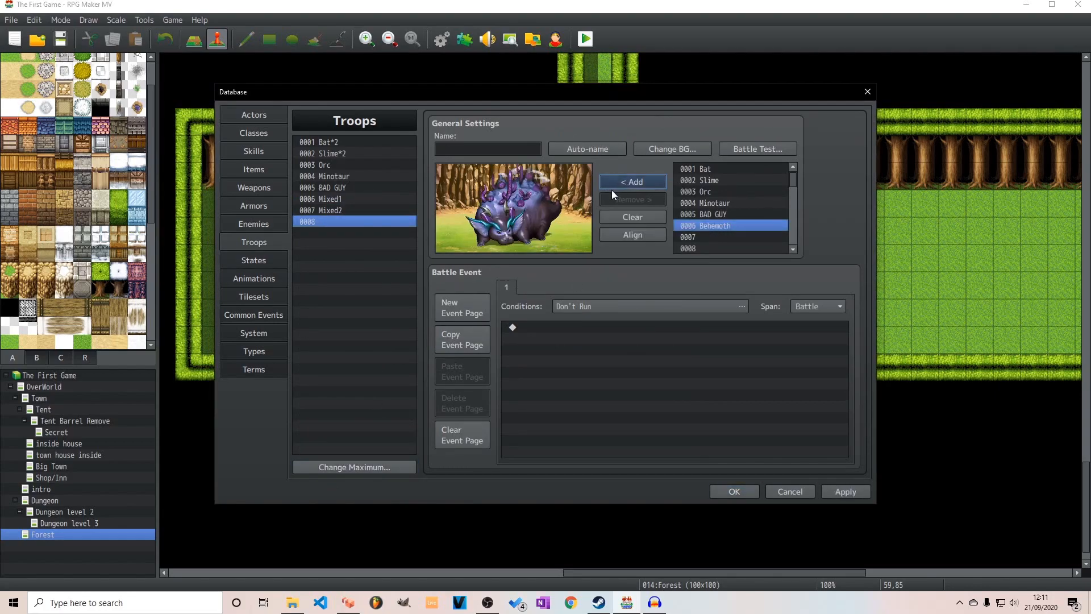
{"action": "key", "text": "Escape"}
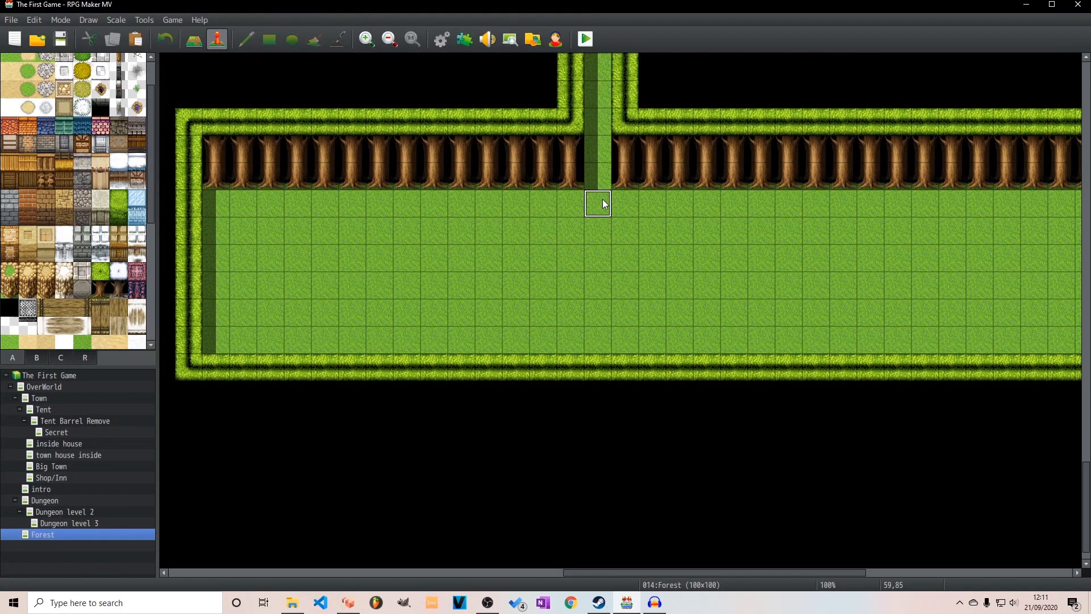
Create an event on the Forest floor tile below the corridor with a Battle Processing command for troop 0008 Behemoth.
{"action": "double_click", "coordinate": [603, 204]}
{"action": "double_click", "coordinate": [512, 178]}
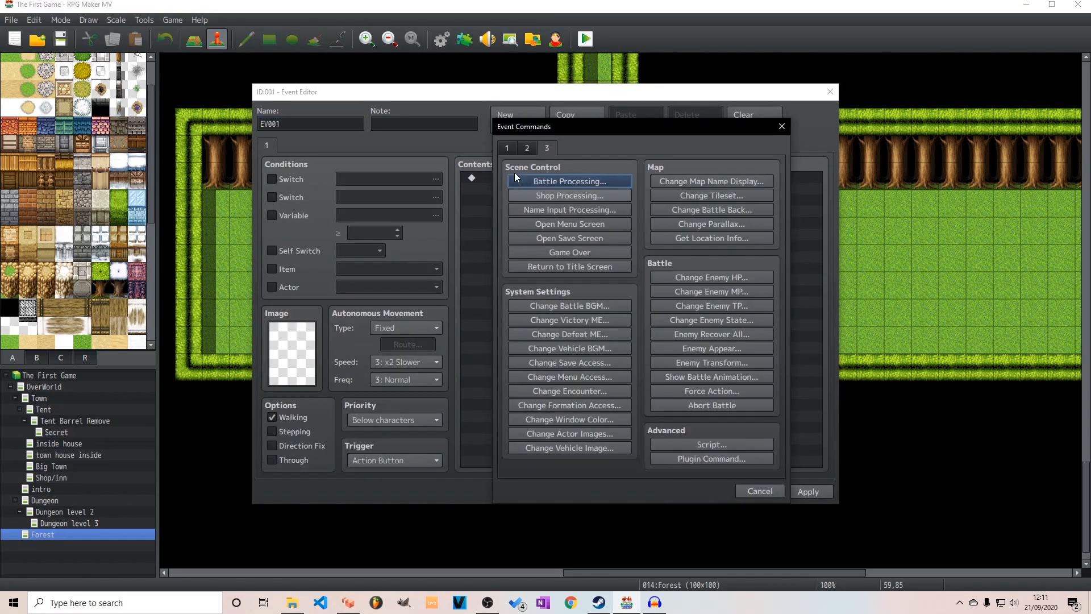
{"action": "left_click", "coordinate": [580, 183]}
{"action": "left_click", "coordinate": [648, 279]}
{"action": "left_click", "coordinate": [625, 389]}
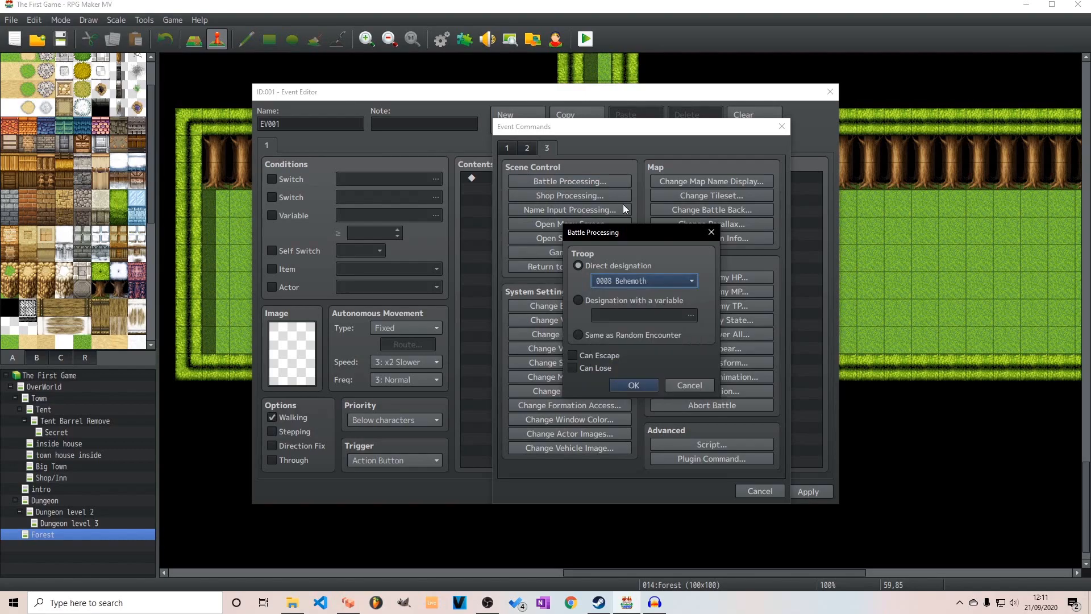
{"action": "left_click", "coordinate": [634, 385]}
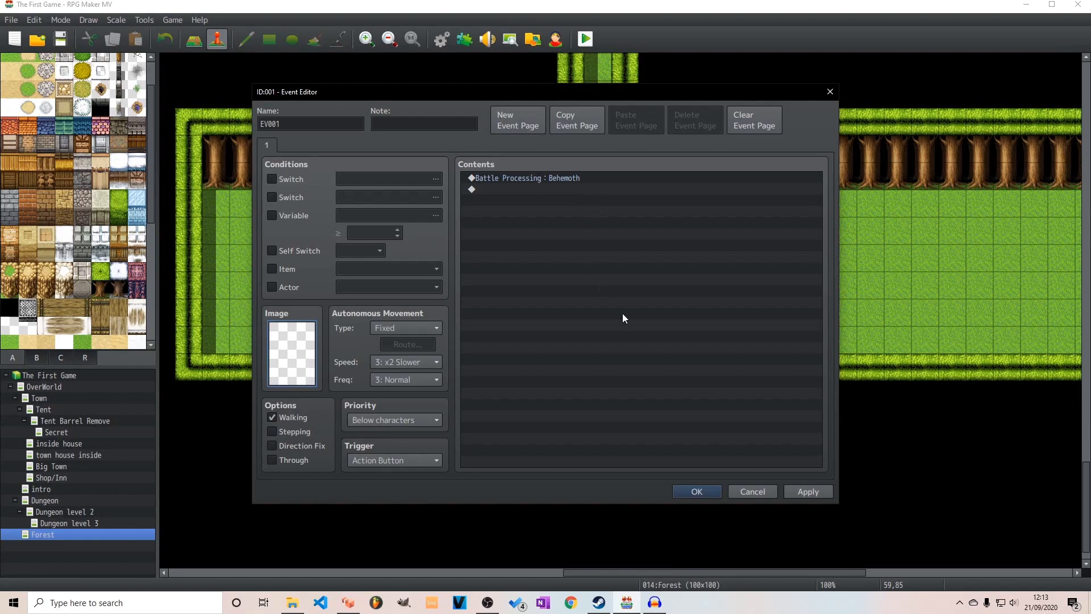
Set the event's trigger to Player Touch and add a Control Self Switch A = ON command after the battle.
{"action": "left_click", "coordinate": [380, 460]}
{"action": "left_click", "coordinate": [386, 485]}
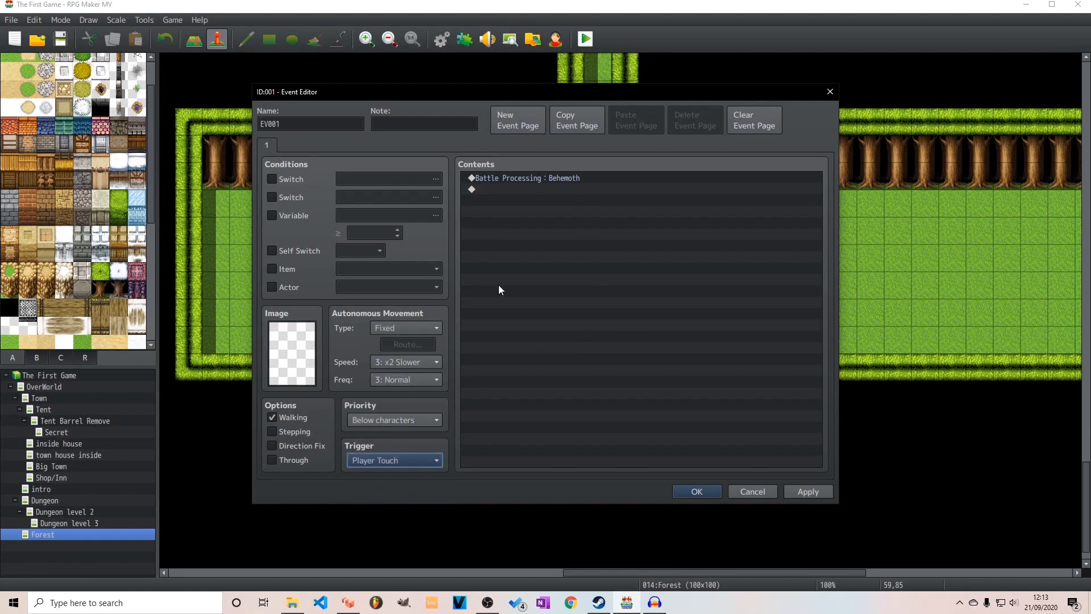
{"action": "double_click", "coordinate": [516, 189]}
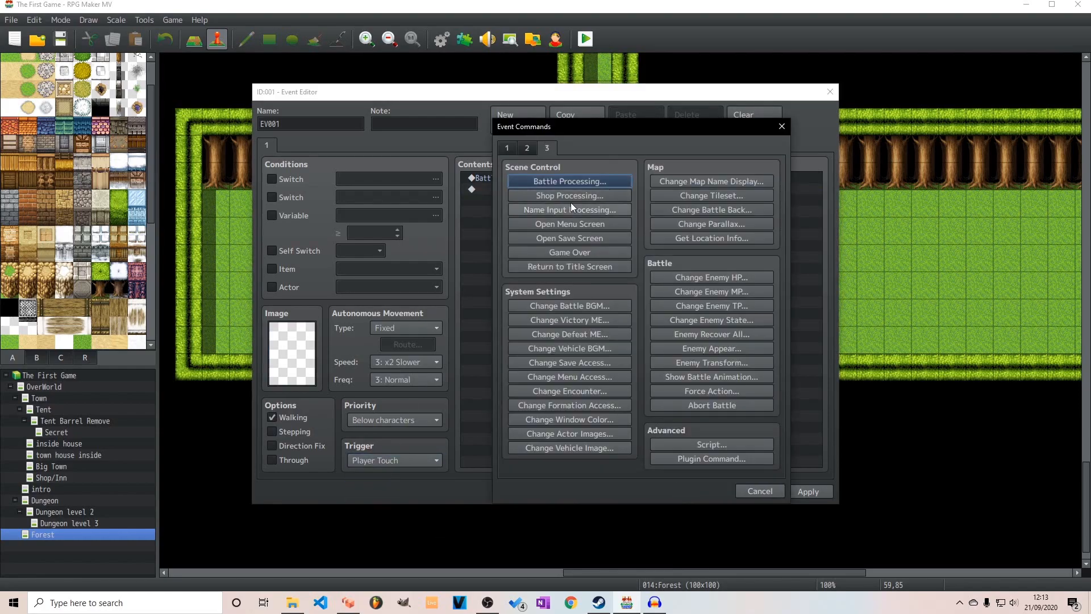
{"action": "left_click", "coordinate": [524, 148]}
{"action": "left_click", "coordinate": [507, 148]}
{"action": "left_click", "coordinate": [570, 305]}
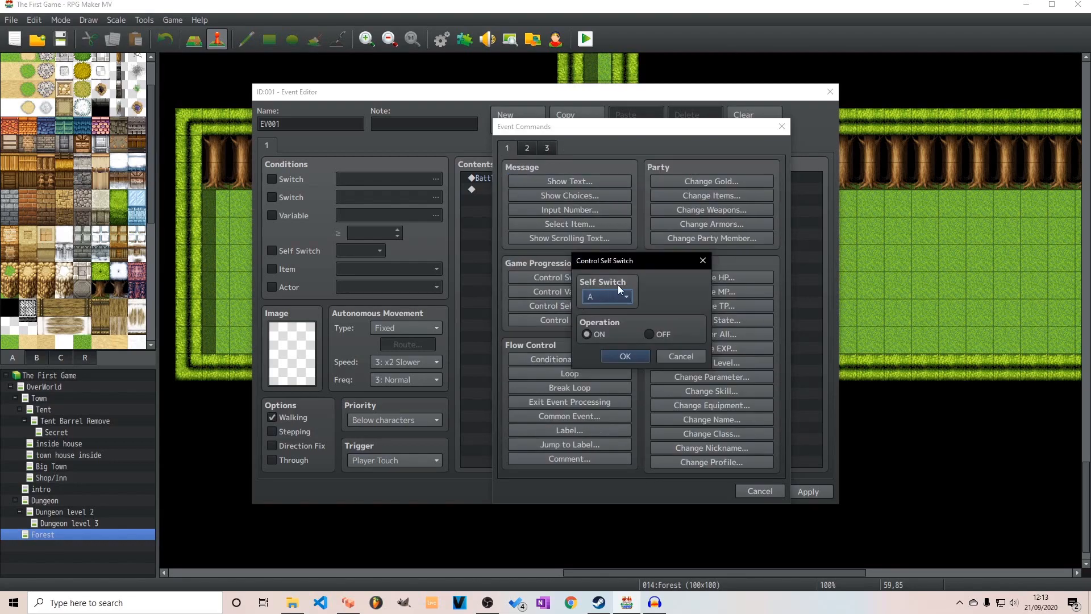
{"action": "left_click", "coordinate": [618, 356]}
Add a blank second event page conditioned on the self switch and confirm the event.
{"action": "left_click", "coordinate": [529, 119]}
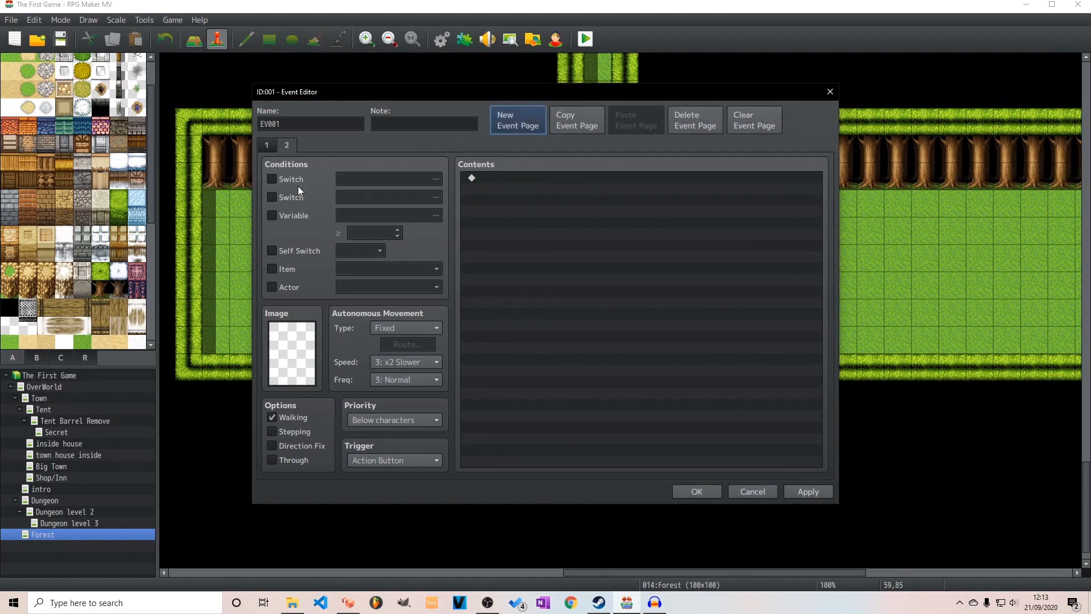
{"action": "left_click", "coordinate": [273, 250]}
{"action": "left_click", "coordinate": [267, 146]}
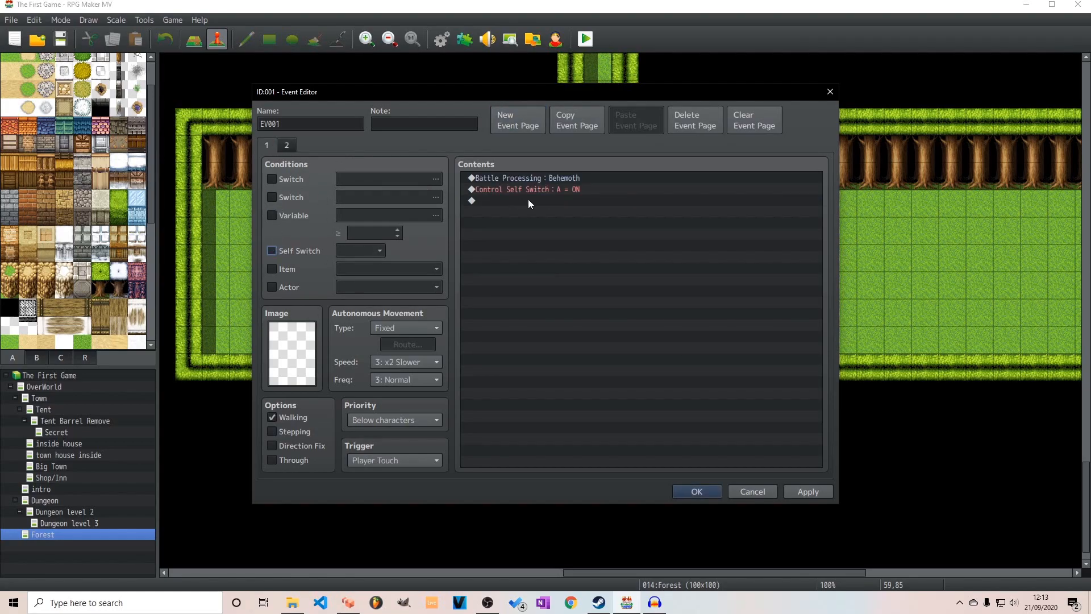
{"action": "left_click", "coordinate": [697, 492]}
Add a Collapse Effect trait set to Boss to the Behemoth enemy in the database.
{"action": "left_click", "coordinate": [446, 46]}
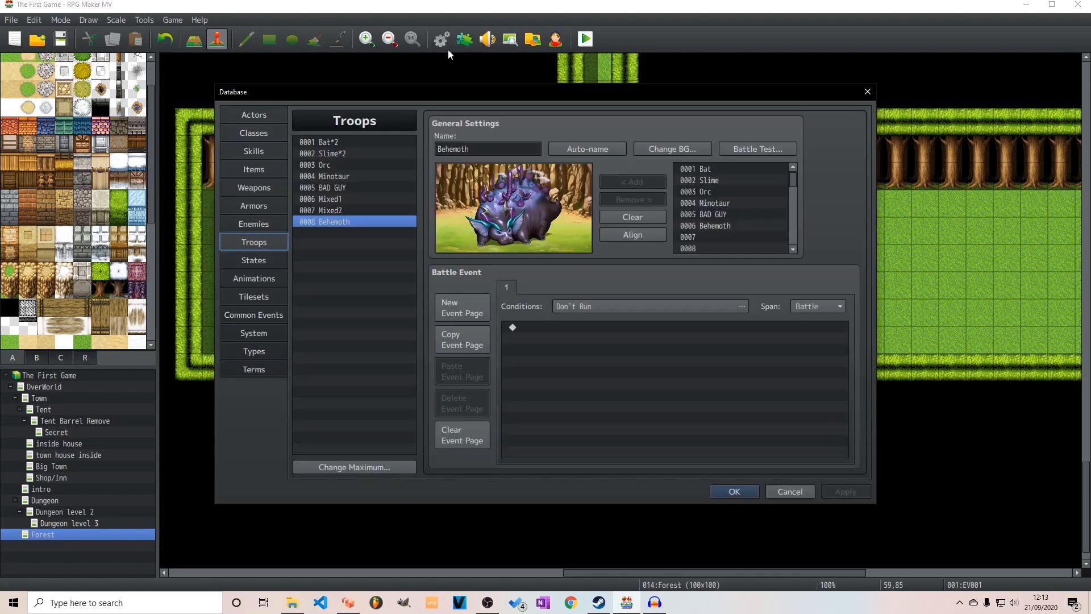
{"action": "left_click", "coordinate": [238, 224]}
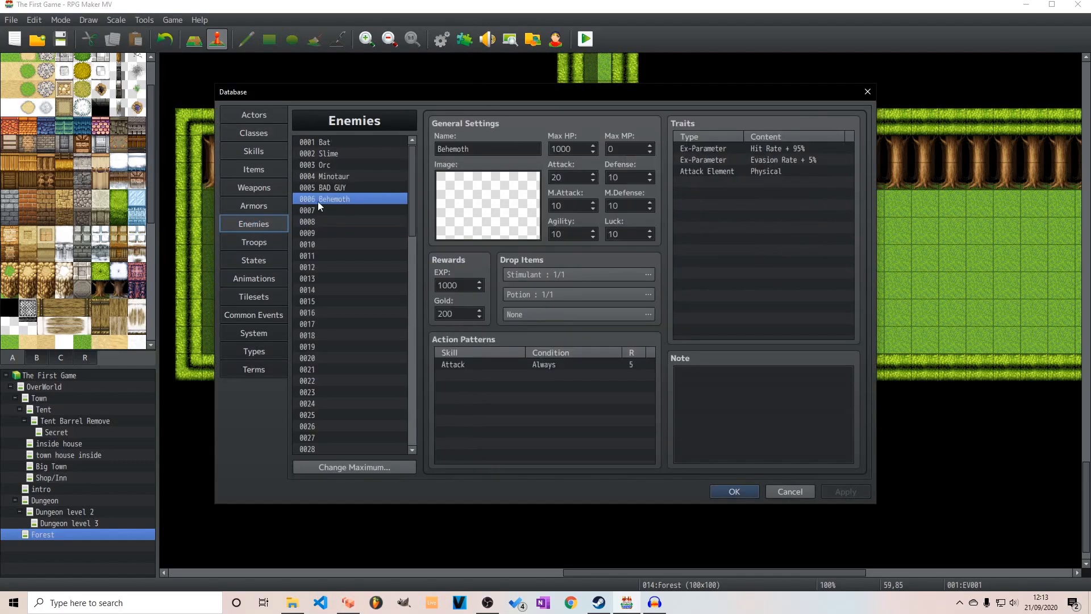
{"action": "double_click", "coordinate": [740, 172]}
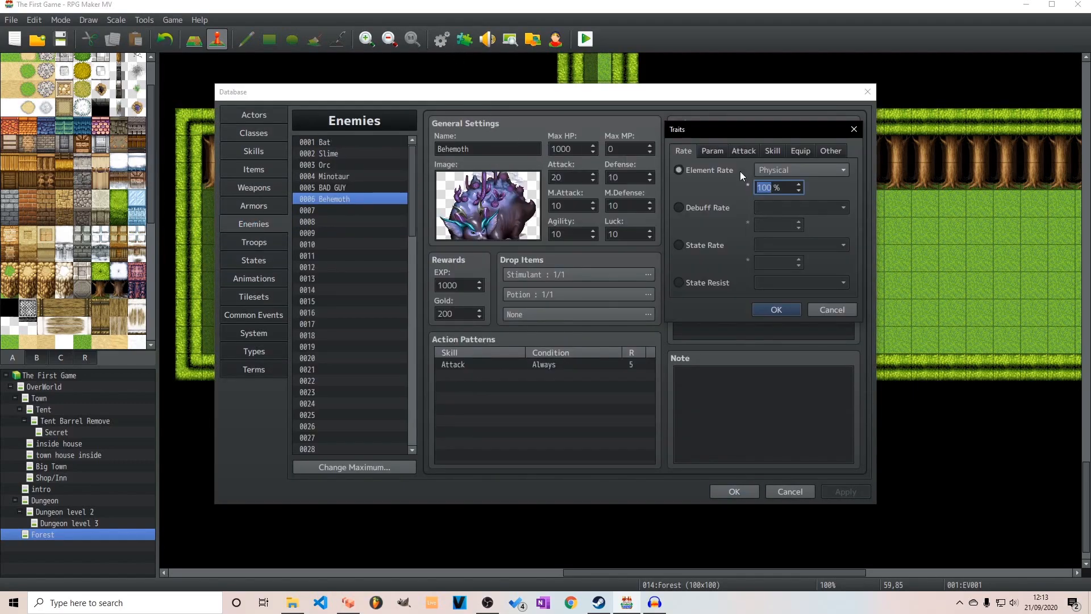
{"action": "left_click", "coordinate": [828, 149]}
{"action": "left_click", "coordinate": [795, 210]}
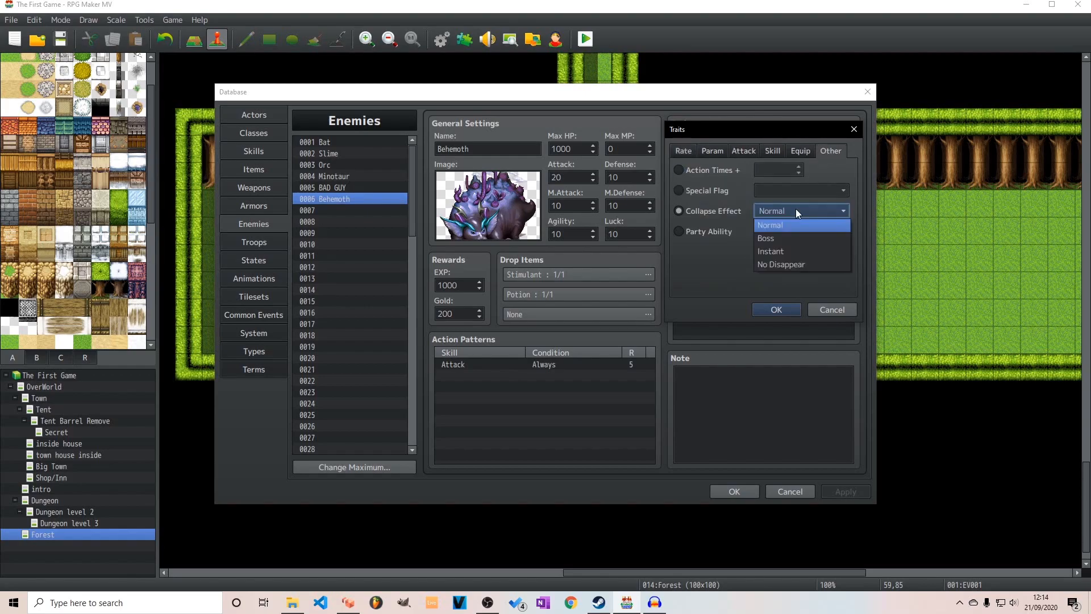
{"action": "left_click", "coordinate": [782, 239]}
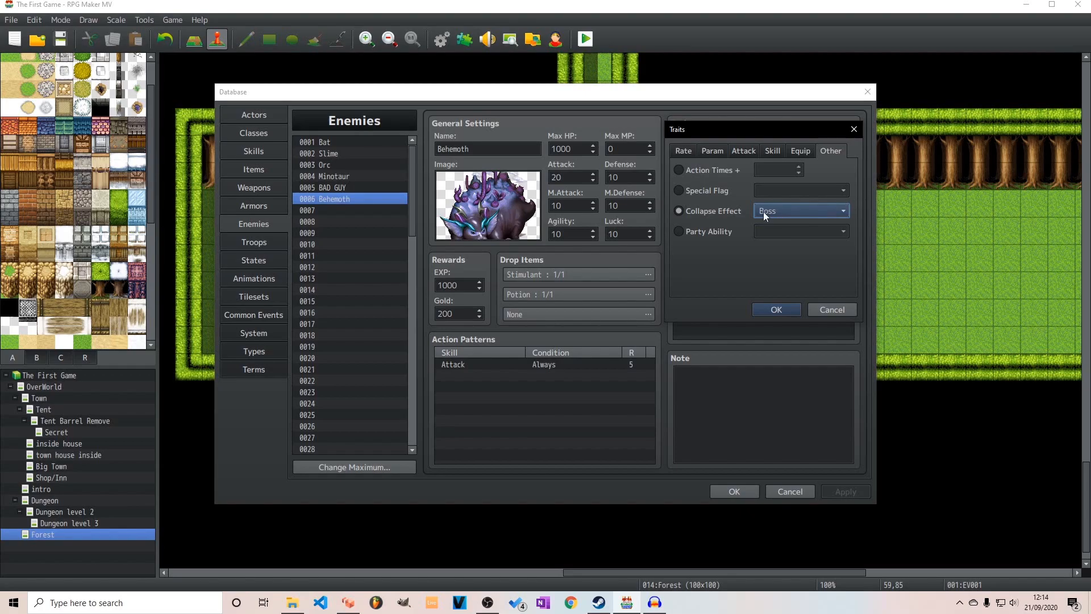
Add a Party Ability trait set to Drop Item Double to the Behemoth enemy.
{"action": "left_click", "coordinate": [796, 232]}
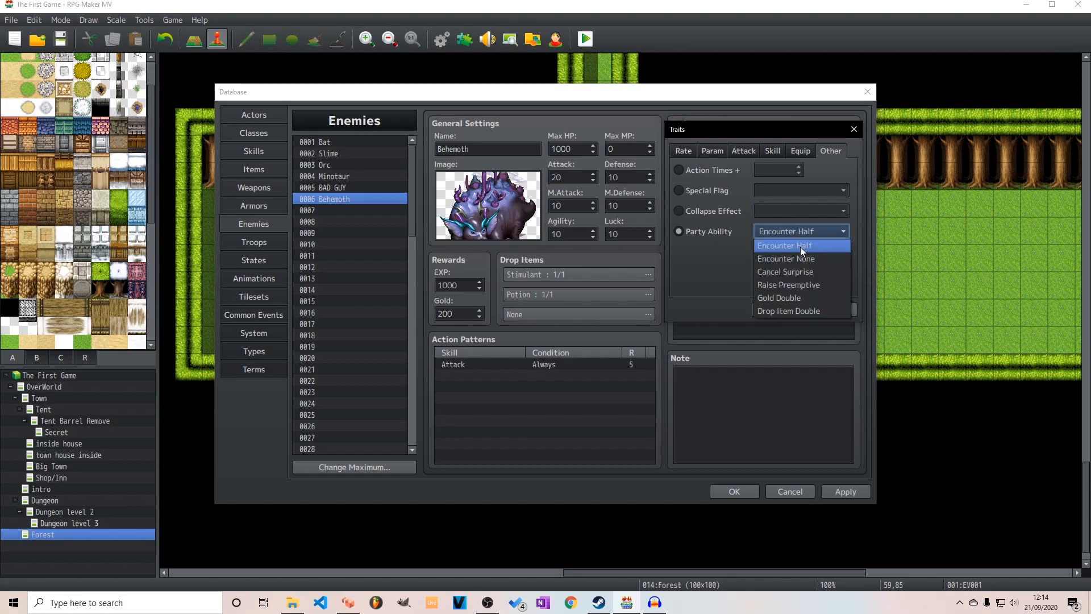
{"action": "left_click", "coordinate": [801, 316]}
{"action": "left_click", "coordinate": [788, 307]}
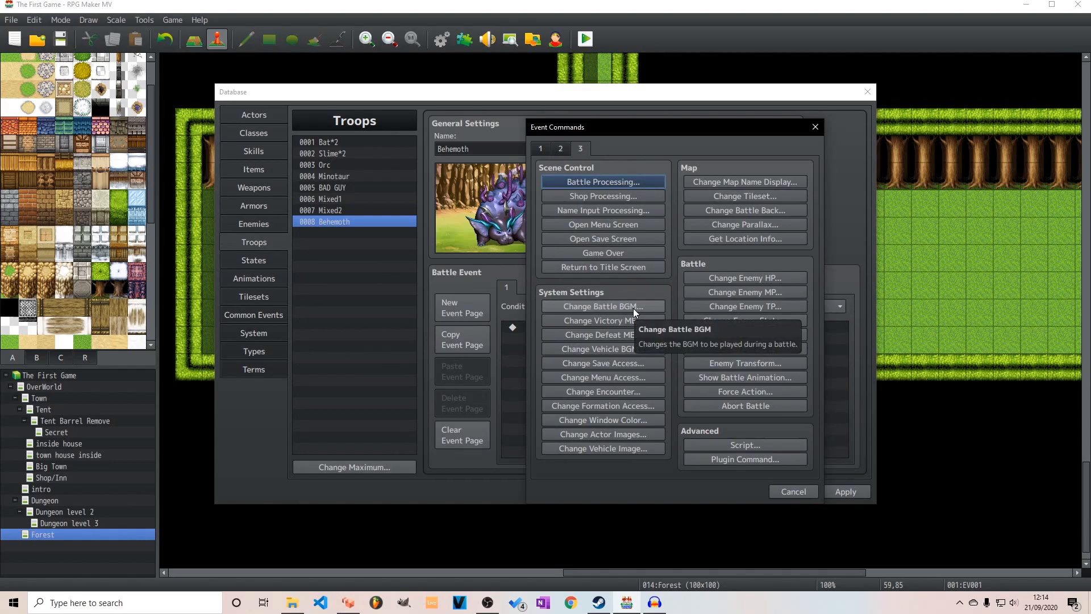
Start a Change Battle BGM command in the Behemoth troop's battle event and preview the Battle1 track.
{"action": "left_click_drag", "start_coordinate": [626, 136], "coordinate": [826, 143]}
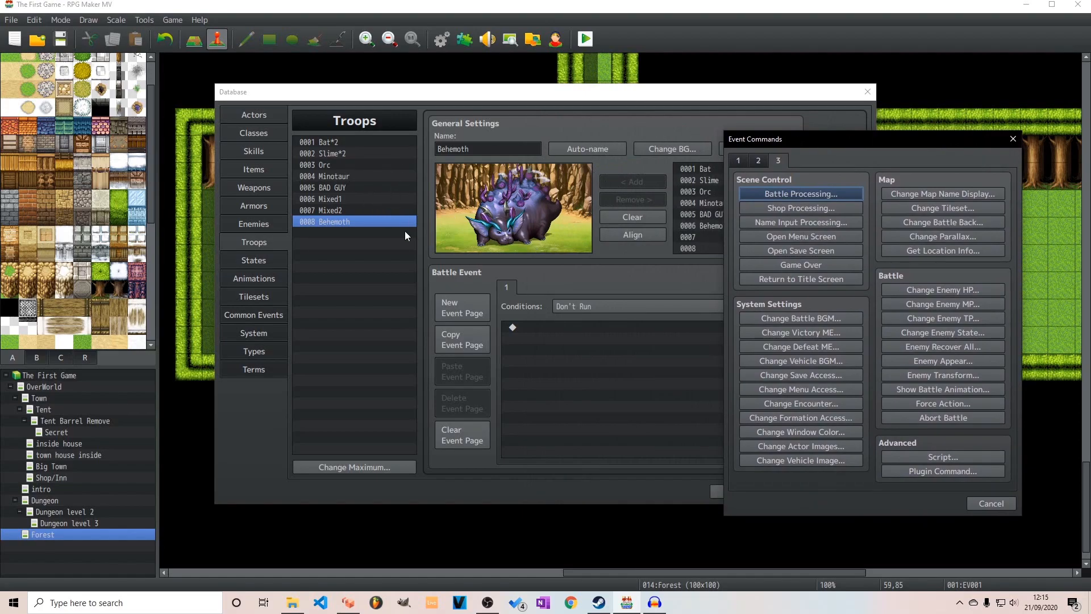
{"action": "left_click_drag", "start_coordinate": [838, 134], "coordinate": [621, 111]}
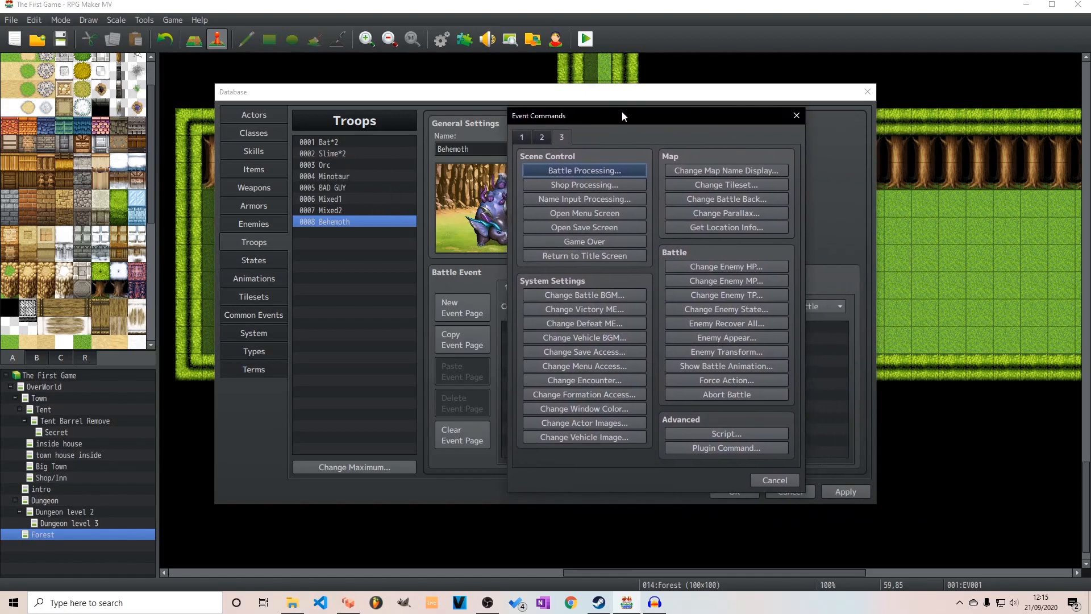
{"action": "left_click", "coordinate": [605, 294]}
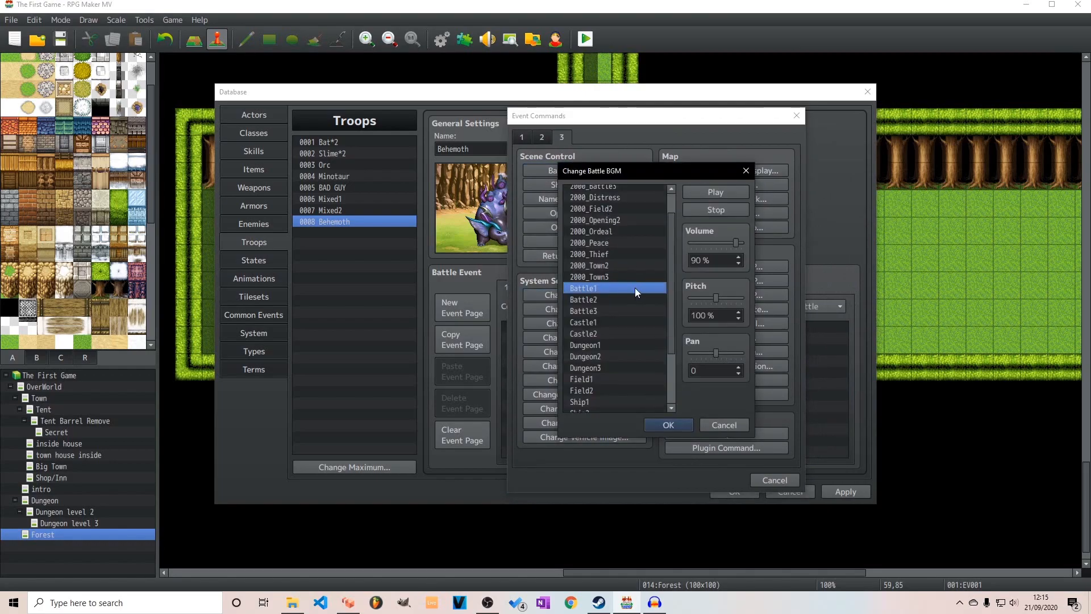
{"action": "left_click", "coordinate": [720, 195]}
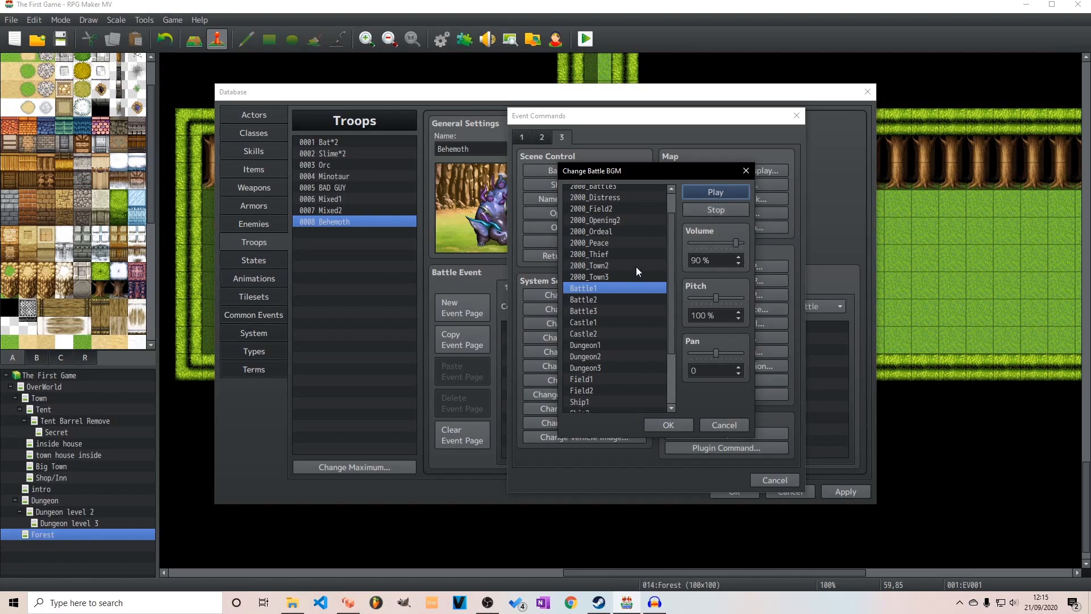
{"action": "scroll", "coordinate": [636, 269], "scroll_direction": "up", "scroll_amount": 1}
{"action": "scroll", "coordinate": [636, 269], "scroll_direction": "down", "scroll_amount": 1}
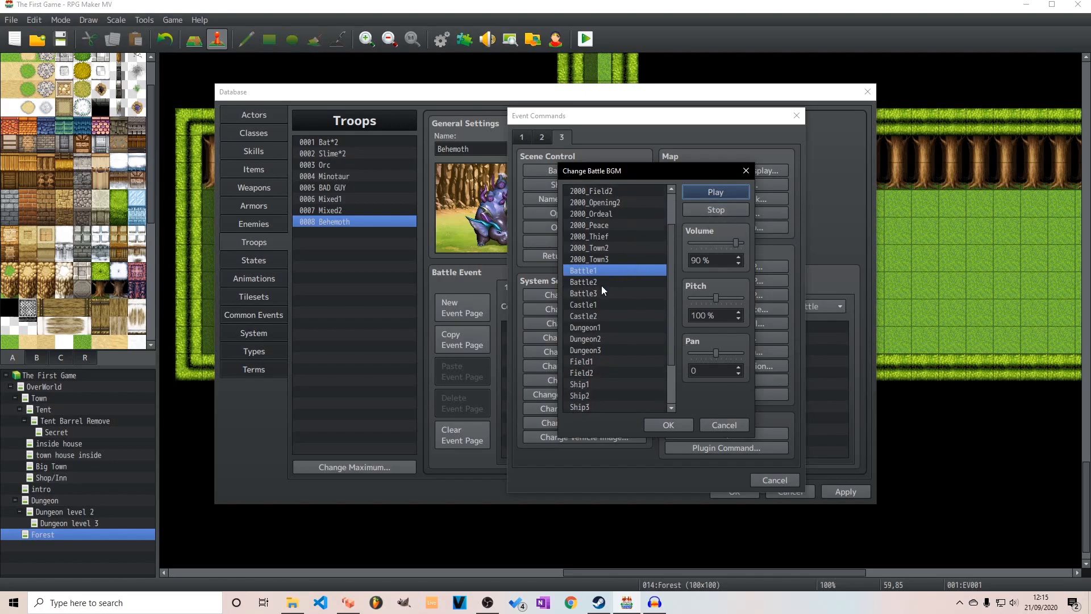
{"action": "left_click", "coordinate": [708, 210]}
{"action": "scroll", "coordinate": [636, 309], "scroll_direction": "down", "scroll_amount": 2}
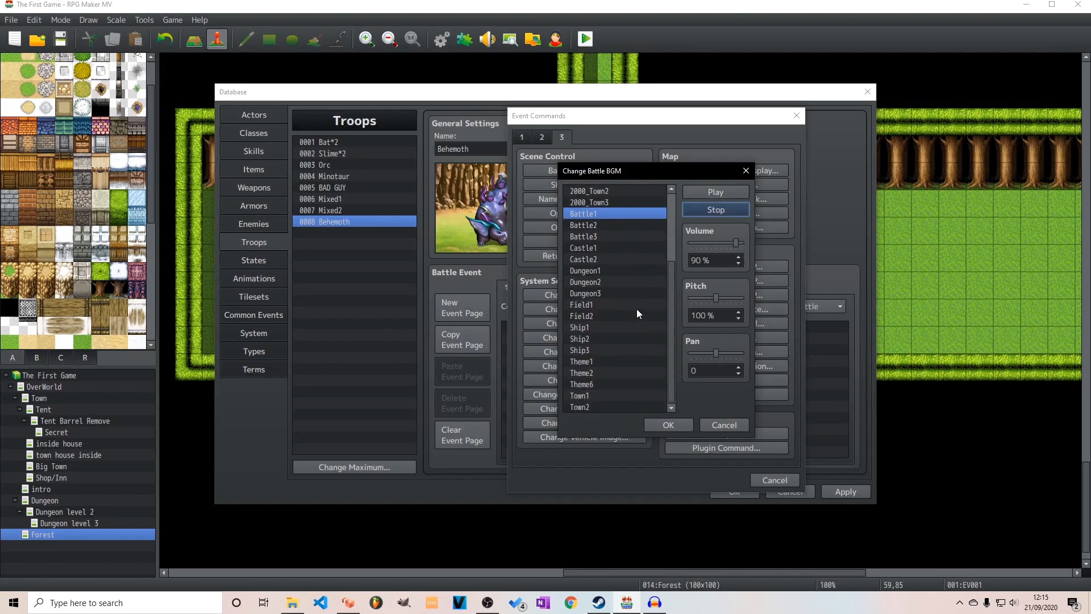
{"action": "scroll", "coordinate": [636, 315], "scroll_direction": "up", "scroll_amount": 1}
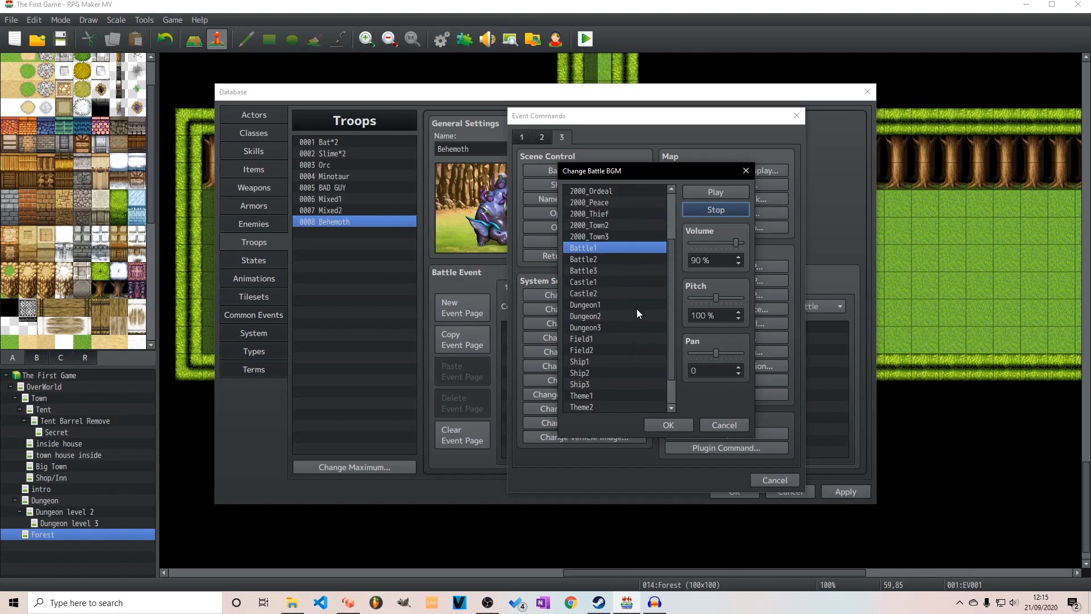
Preview Battle2 and Battle3, choose Battle3 as the Behemoth troop's battle BGM, and confirm the database changes.
{"action": "left_click", "coordinate": [594, 261]}
{"action": "left_click", "coordinate": [736, 192]}
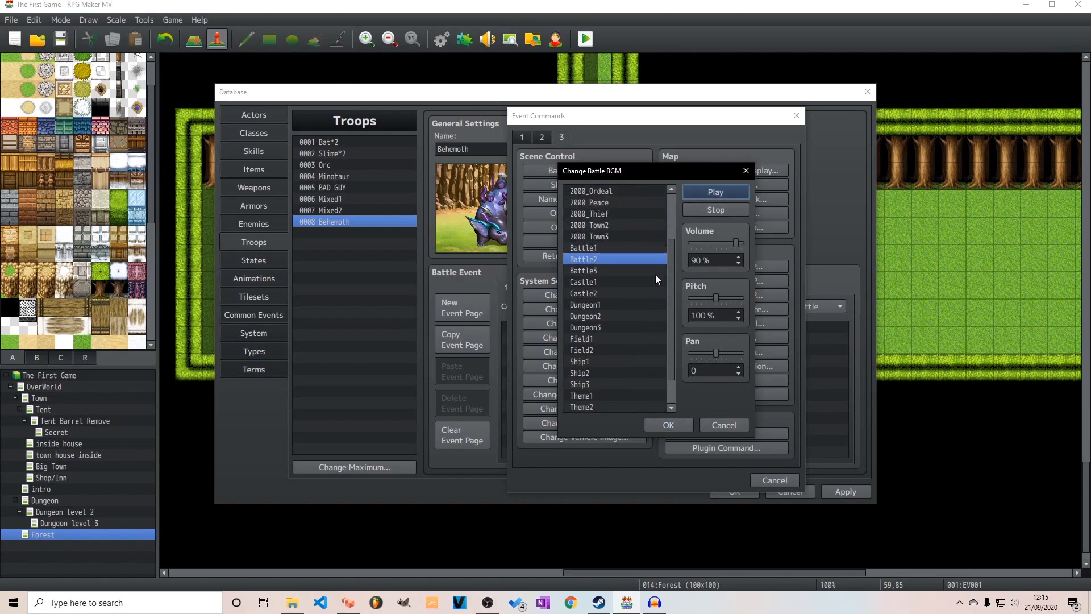
{"action": "left_click", "coordinate": [621, 271]}
{"action": "left_click", "coordinate": [701, 193]}
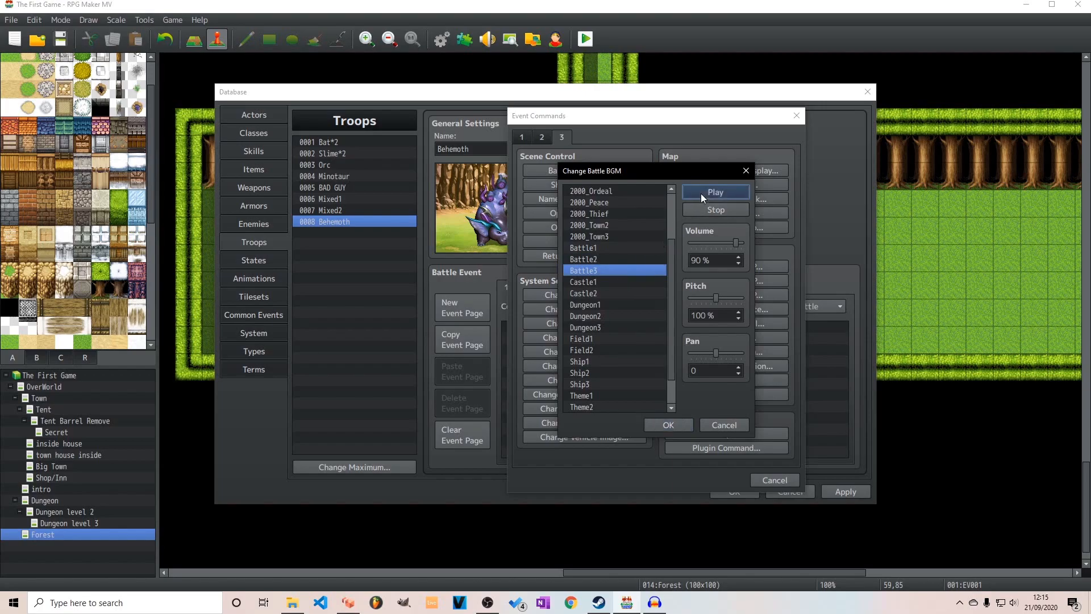
{"action": "scroll", "coordinate": [671, 269], "scroll_direction": "down", "scroll_amount": 1}
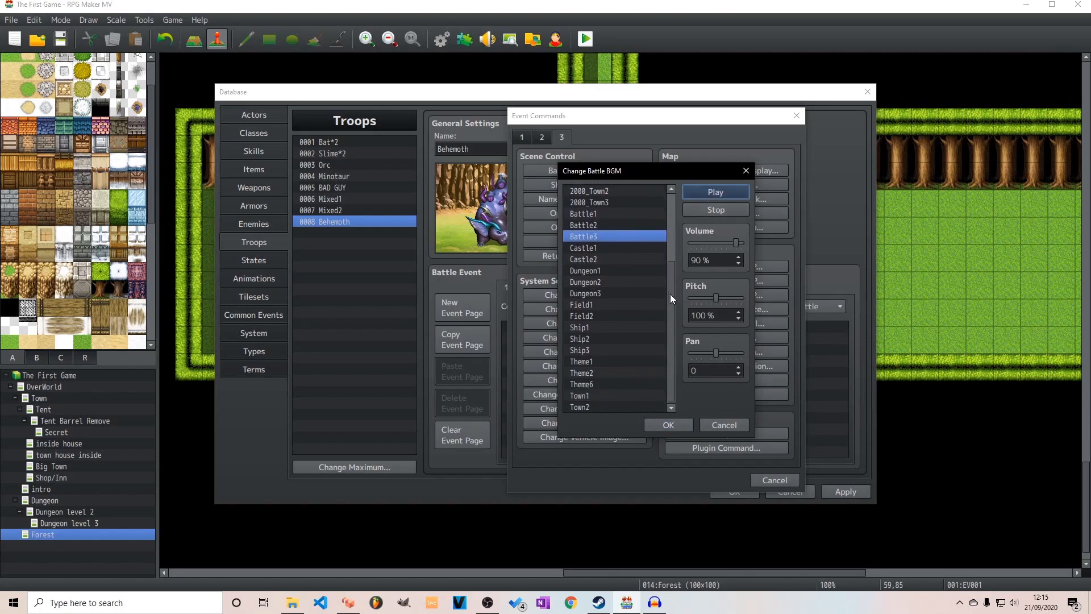
{"action": "left_click", "coordinate": [725, 209]}
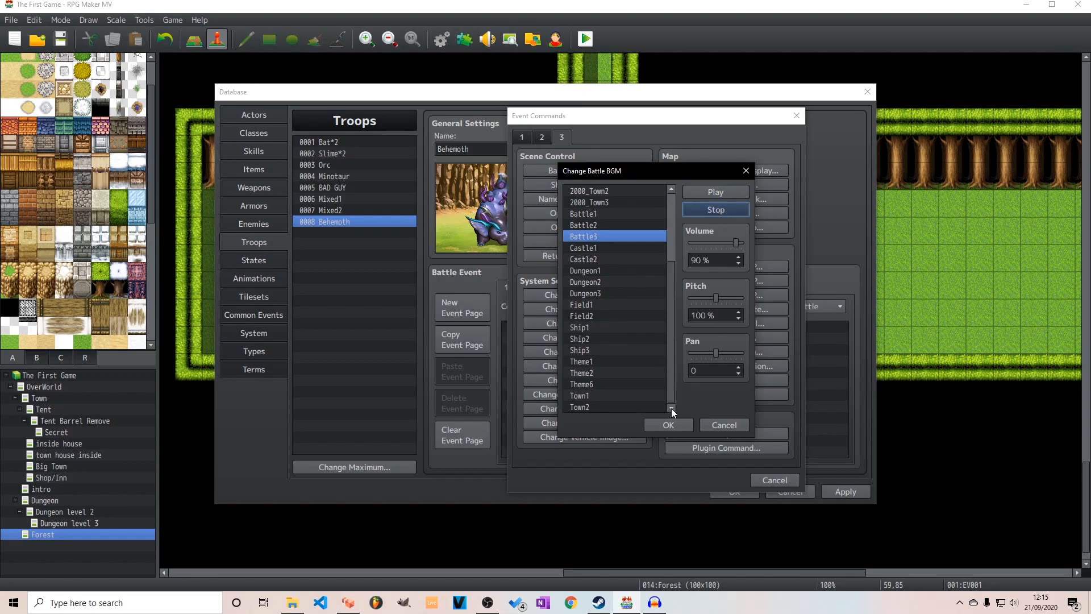
{"action": "left_click", "coordinate": [669, 428]}
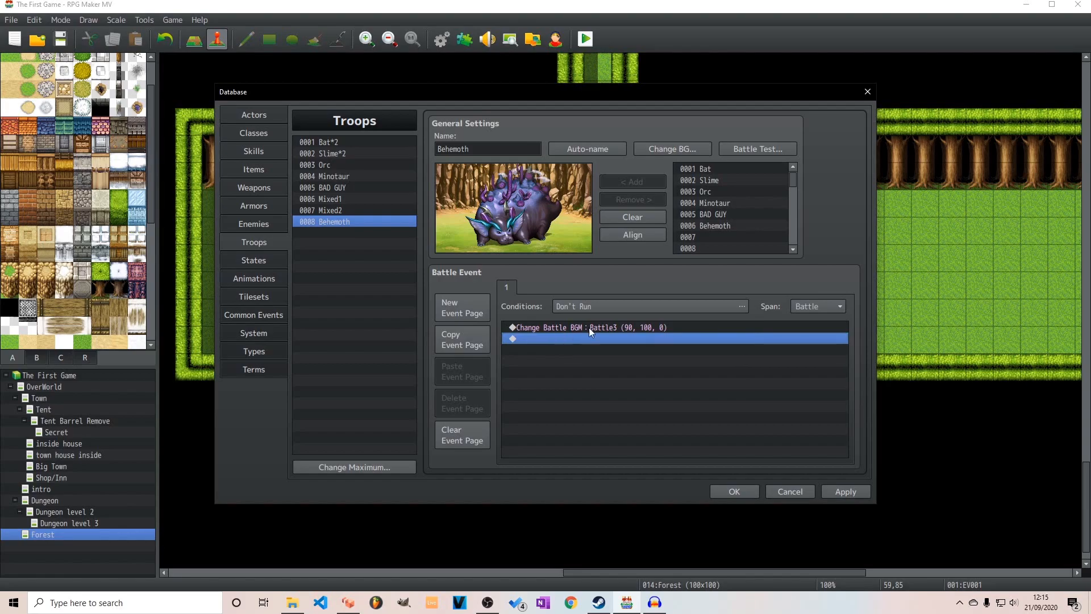
{"action": "left_click", "coordinate": [737, 491]}
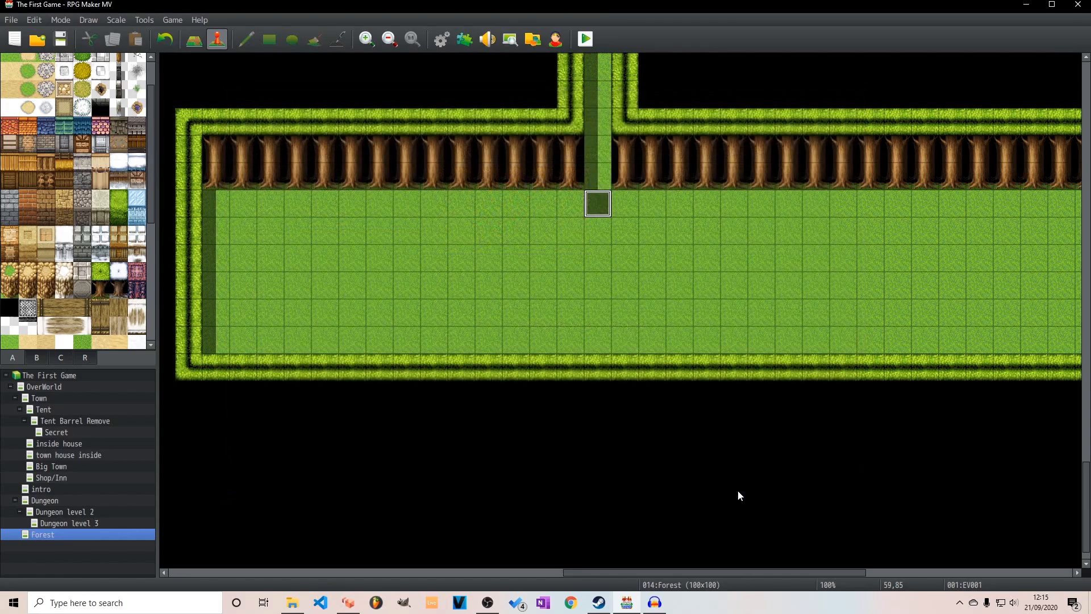
Create a treasure chest event containing Gold at (61,87), in the lower clearing southeast of the path opening.
{"action": "scroll", "coordinate": [597, 265], "scroll_direction": "up", "scroll_amount": 2}
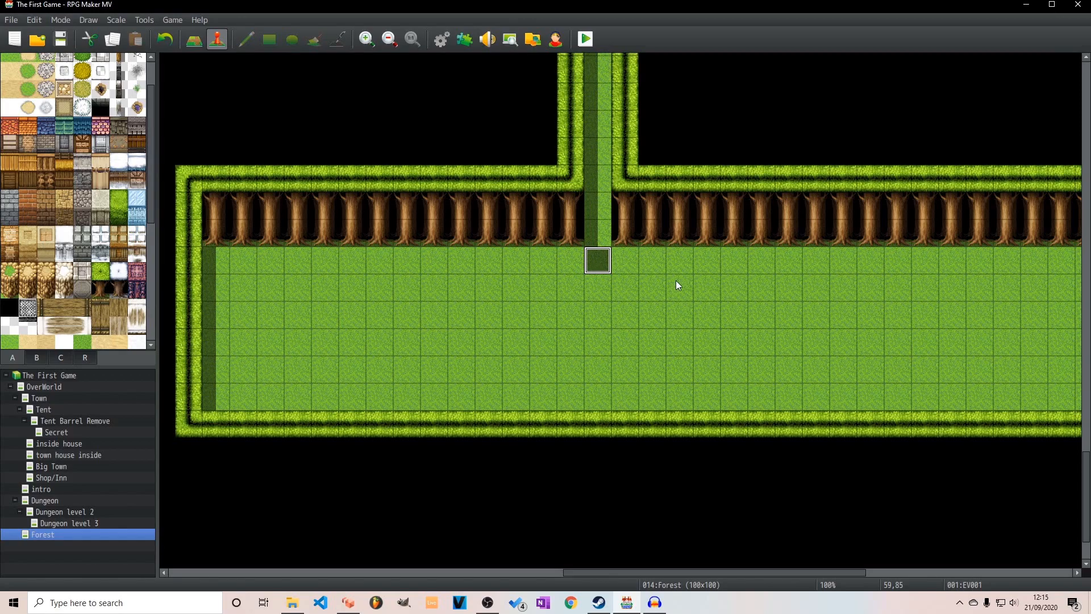
{"action": "right_click", "coordinate": [653, 310]}
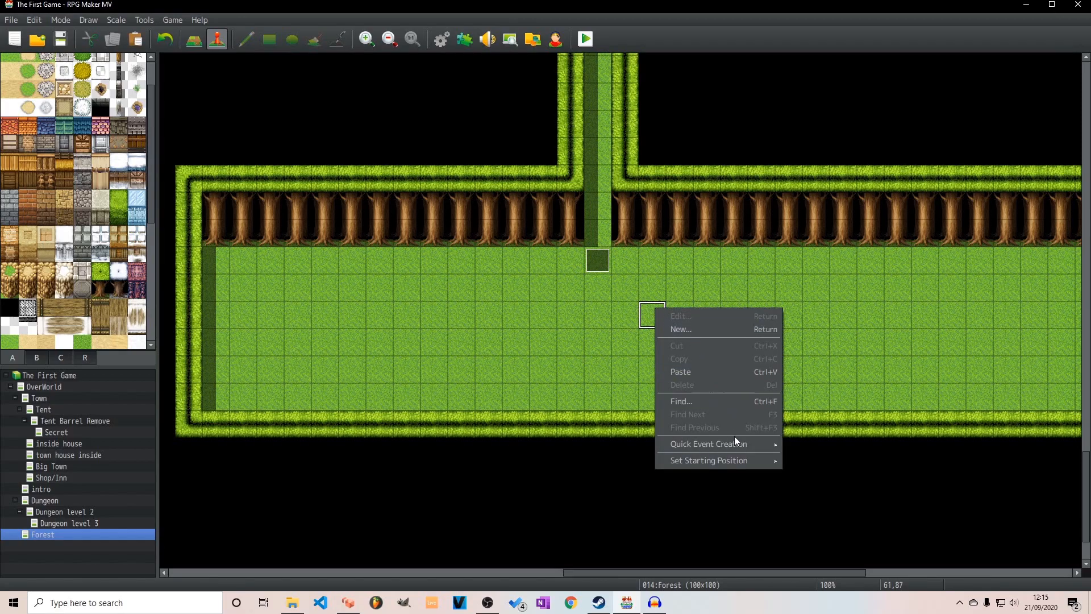
{"action": "mouse_move", "coordinate": [750, 441]}
{"action": "left_click", "coordinate": [813, 469]}
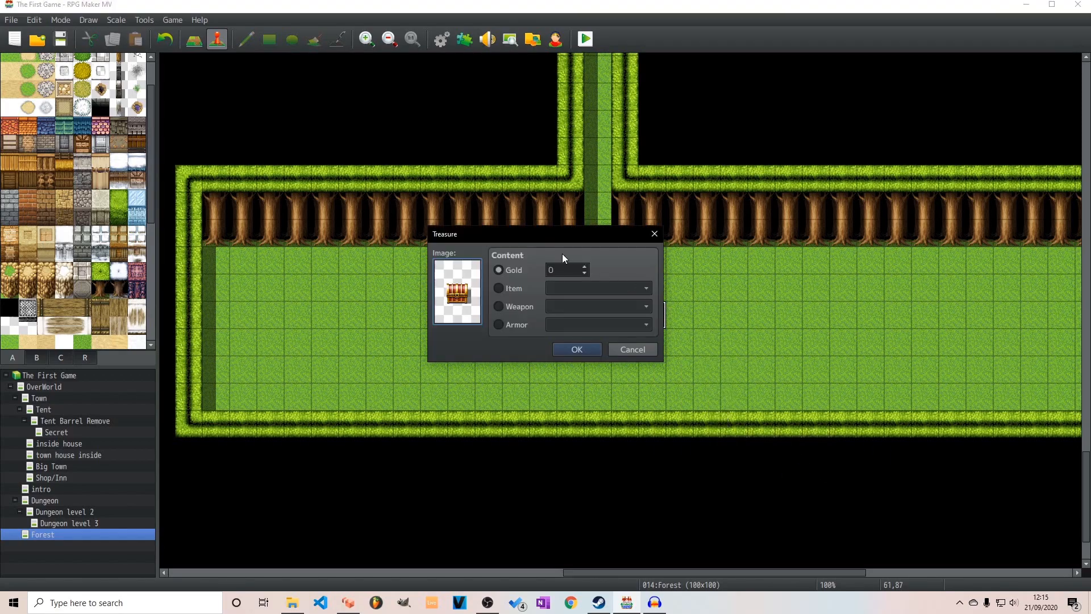
{"action": "left_click", "coordinate": [522, 270]}
Create a second treasure chest event at (57,87) containing Potion and set its Change Items quantity to 10.
{"action": "left_click", "coordinate": [499, 288]}
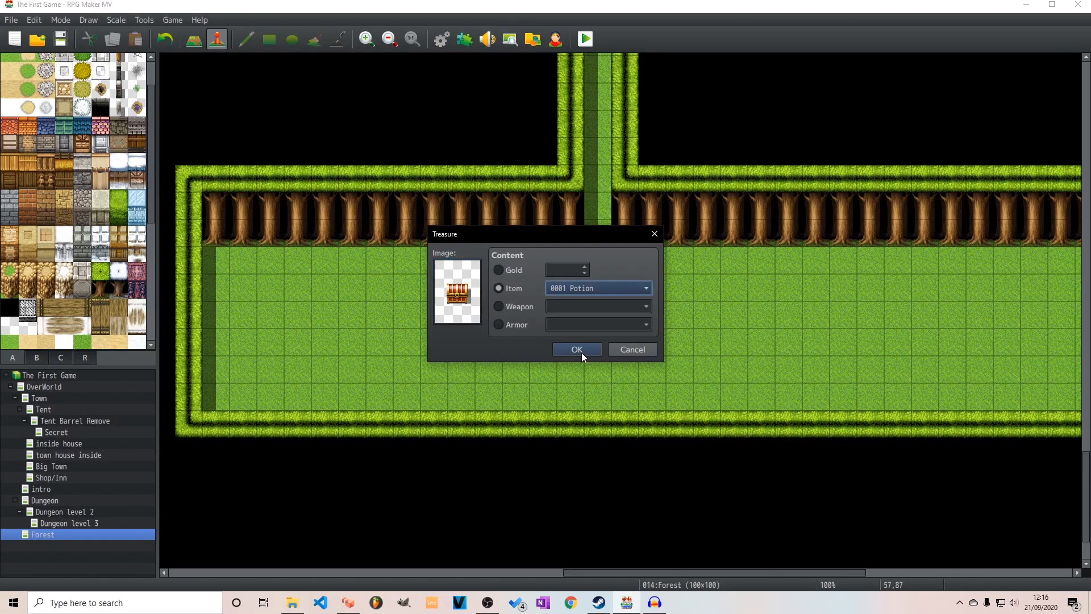
{"action": "left_click", "coordinate": [577, 349]}
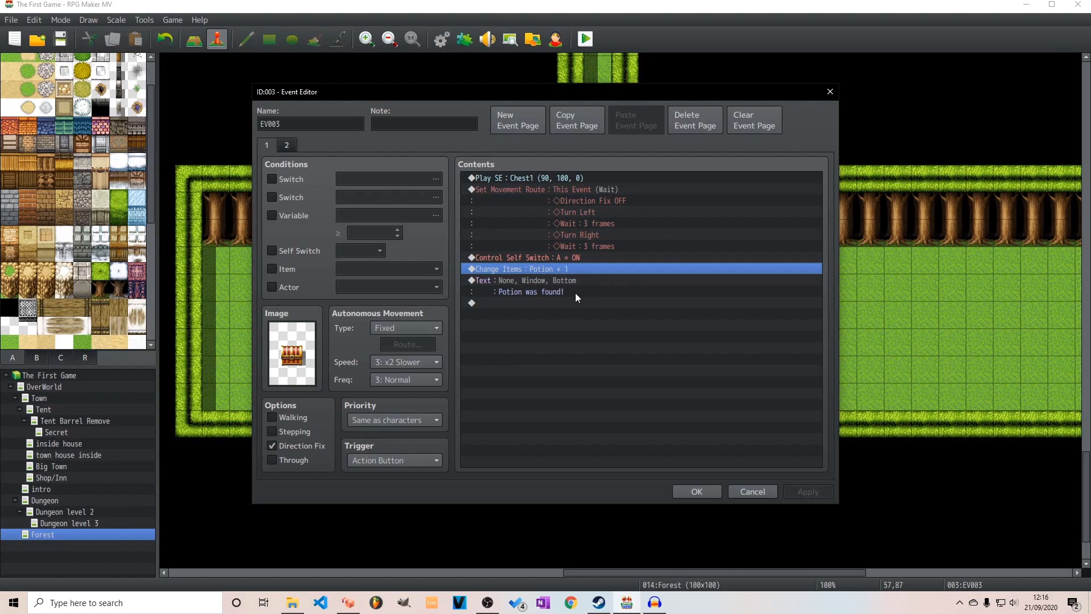
{"action": "left_click", "coordinate": [554, 305]}
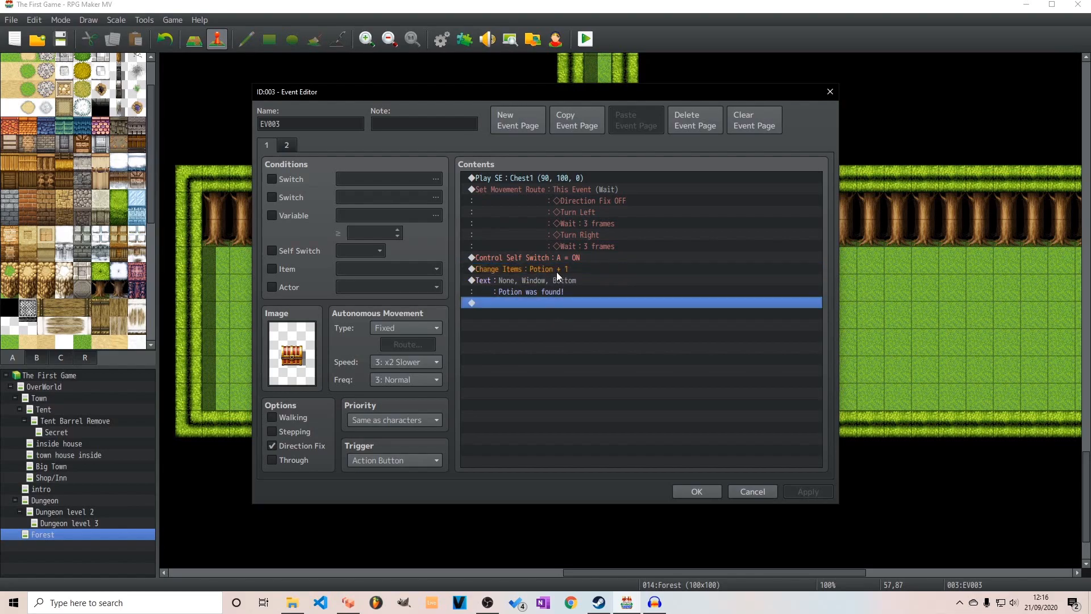
{"action": "left_click", "coordinate": [549, 270]}
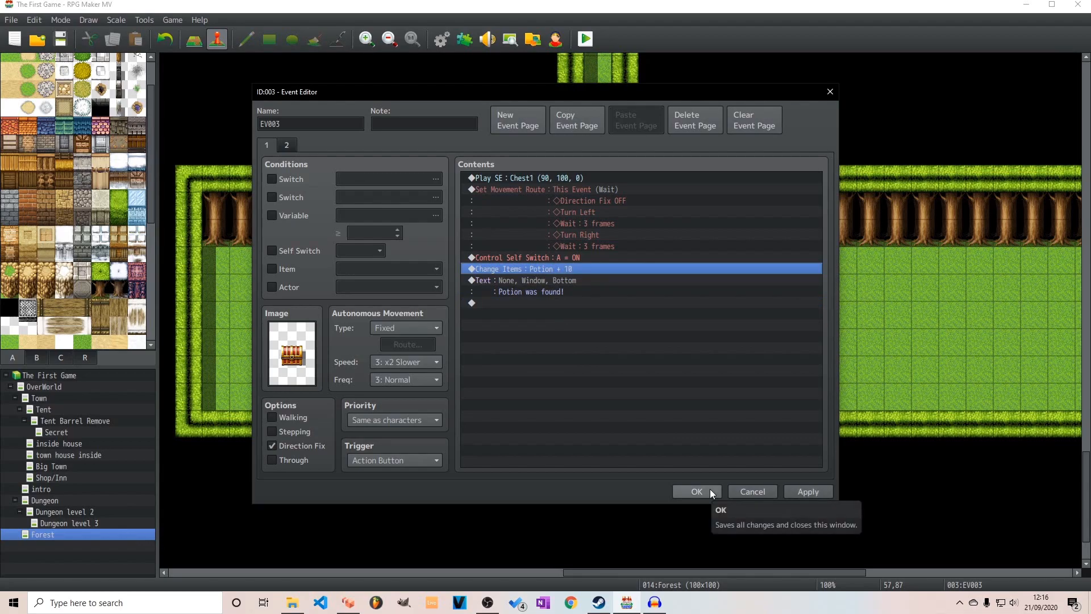
{"action": "left_click", "coordinate": [696, 492]}
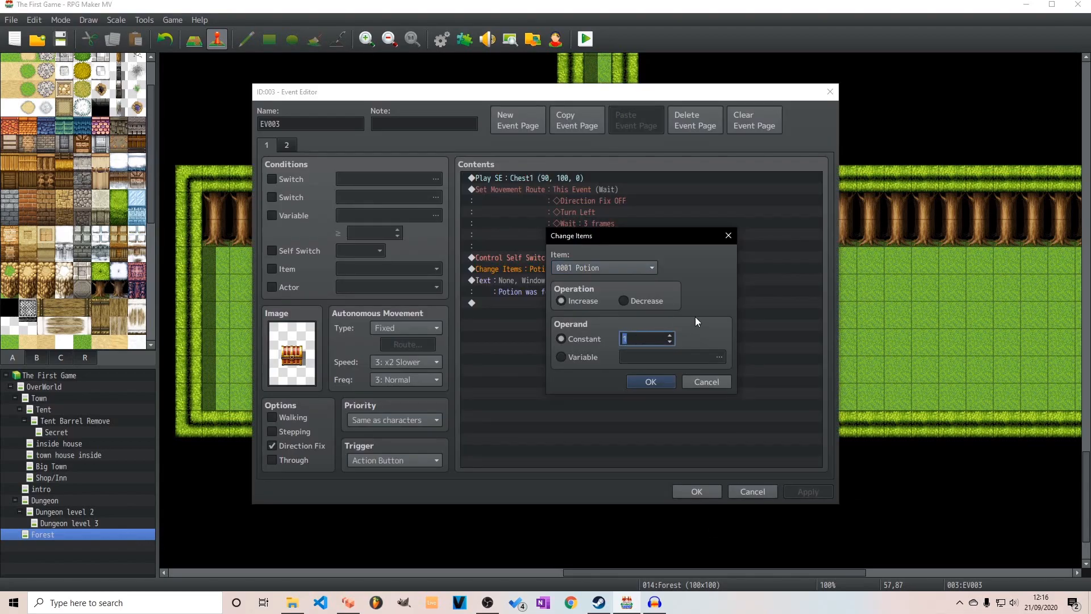
{"action": "type", "text": "10"}
{"action": "left_click", "coordinate": [650, 383]}
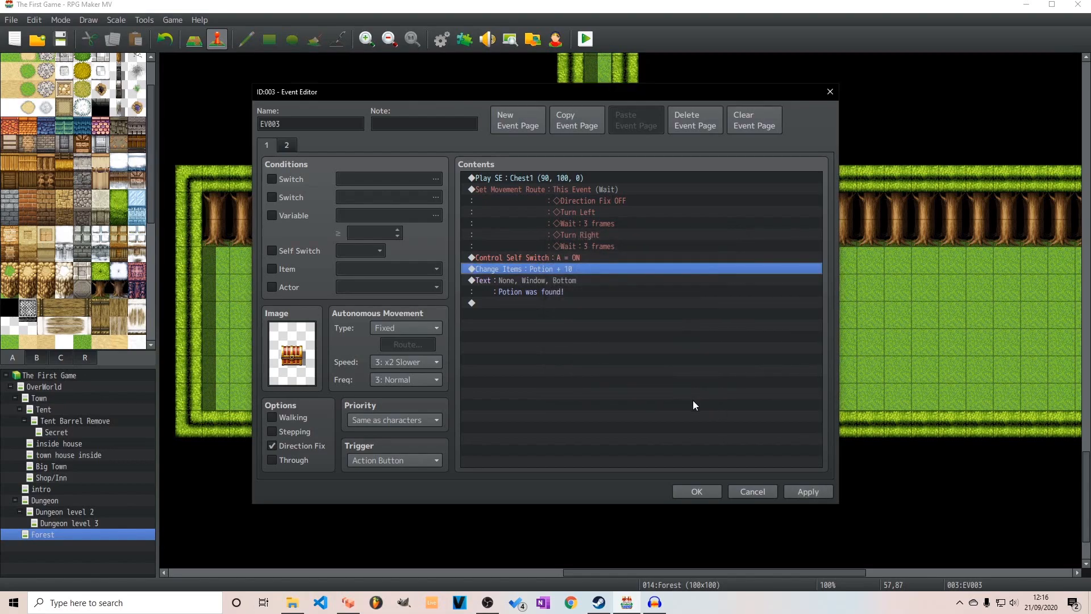
{"action": "left_click", "coordinate": [711, 490]}
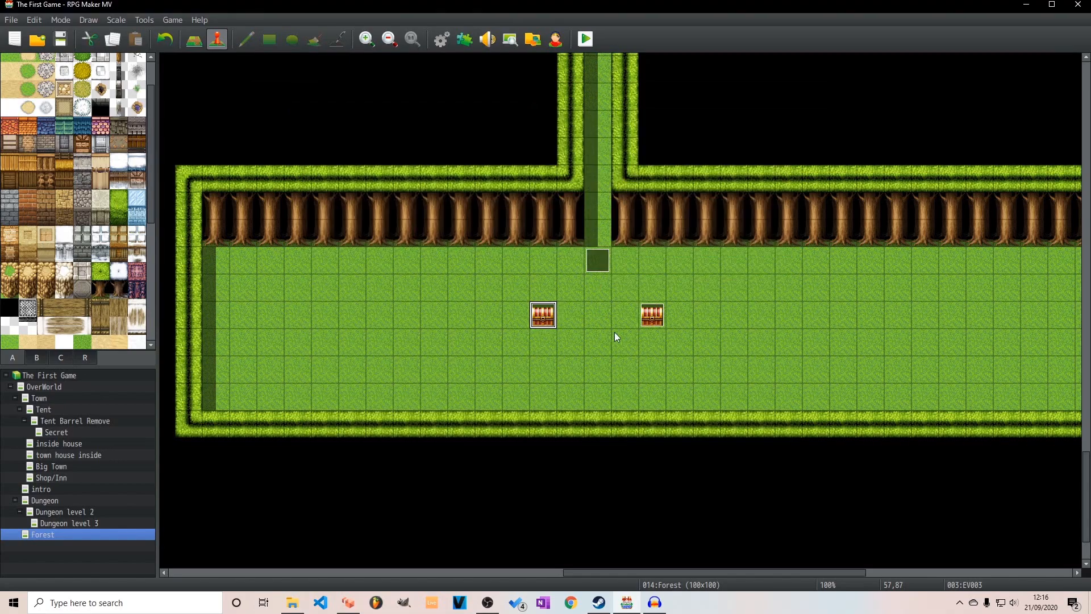
Place a hanging rope tile over the tree wall, west of the path opening in the lower clearing.
{"action": "left_click", "coordinate": [194, 39]}
{"action": "left_click", "coordinate": [36, 356]}
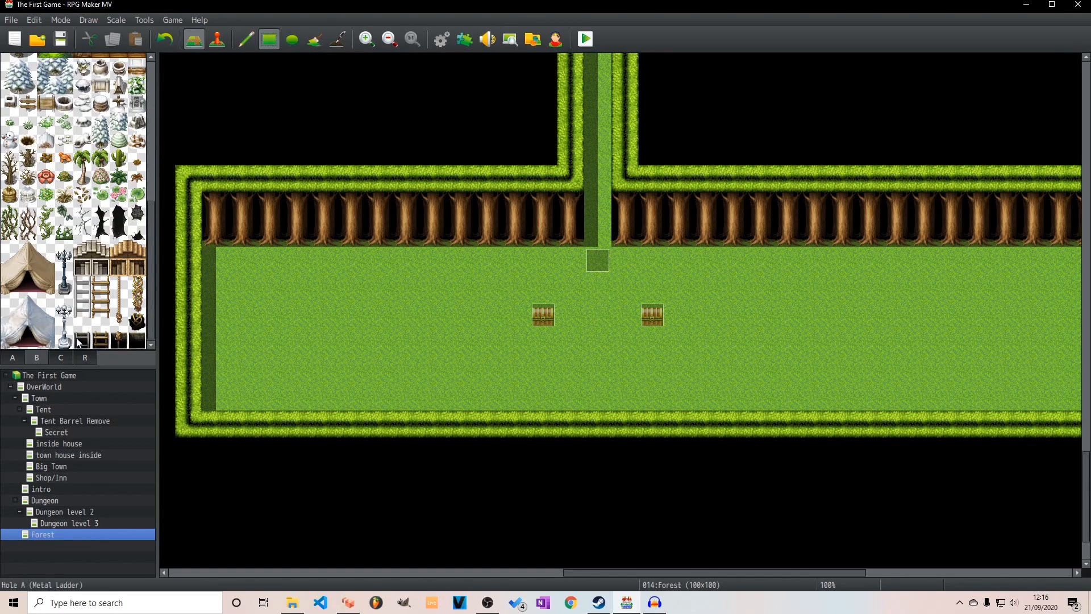
{"action": "left_click_drag", "start_coordinate": [124, 282], "coordinate": [119, 322]}
{"action": "left_click", "coordinate": [381, 205]}
Create a transfer event at the foot of the rope (51,85) leading to OverWorld, just beside the forest entrance.
{"action": "key", "text": "F6"}
{"action": "right_click", "coordinate": [378, 254]}
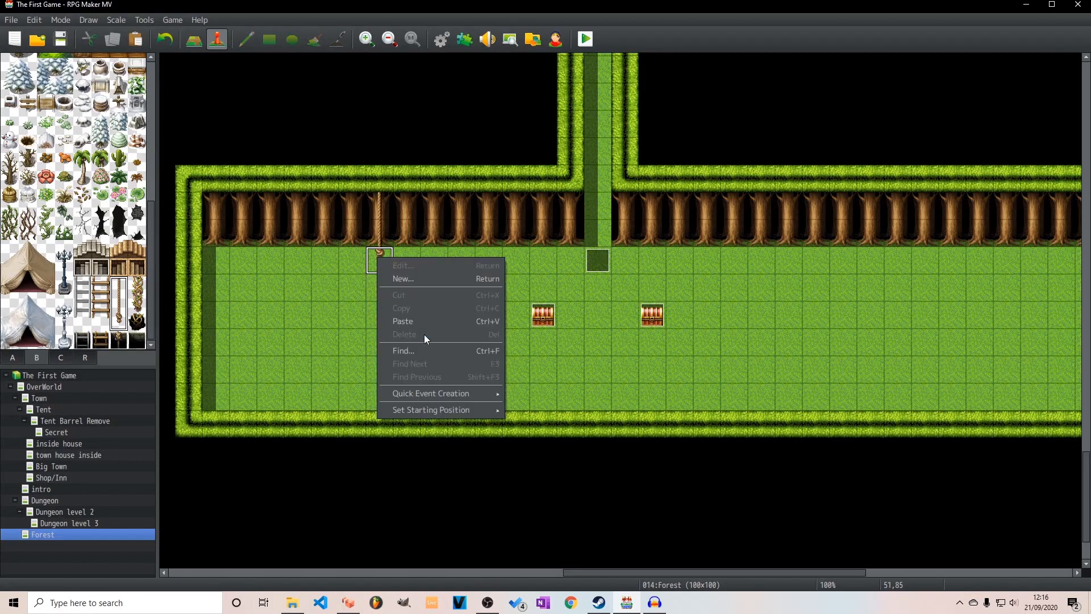
{"action": "mouse_move", "coordinate": [455, 395]}
{"action": "left_click", "coordinate": [540, 400]}
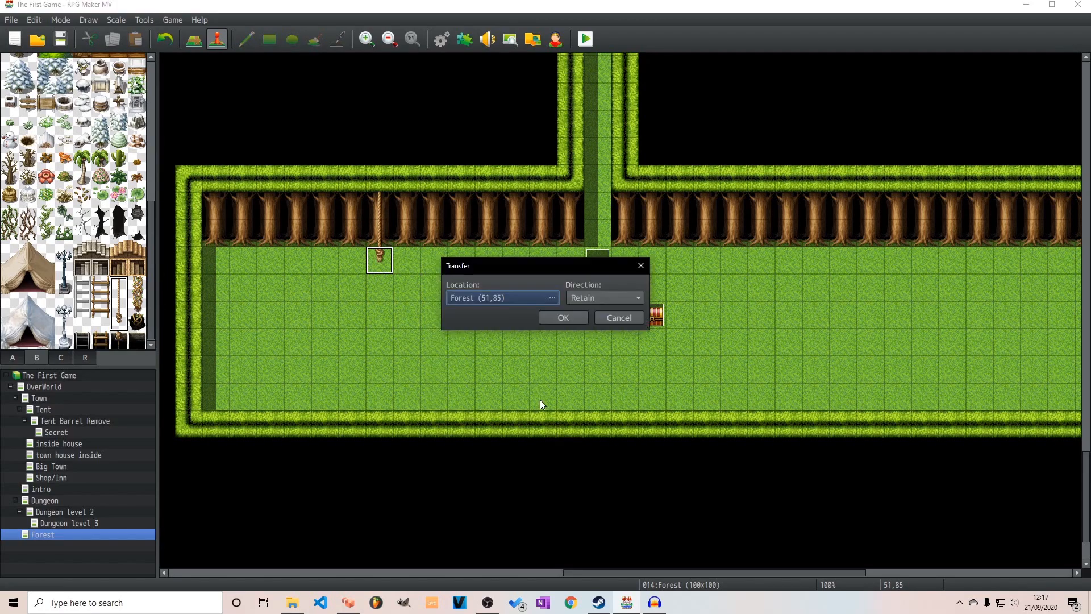
{"action": "left_click", "coordinate": [541, 296]}
{"action": "left_click", "coordinate": [439, 159]}
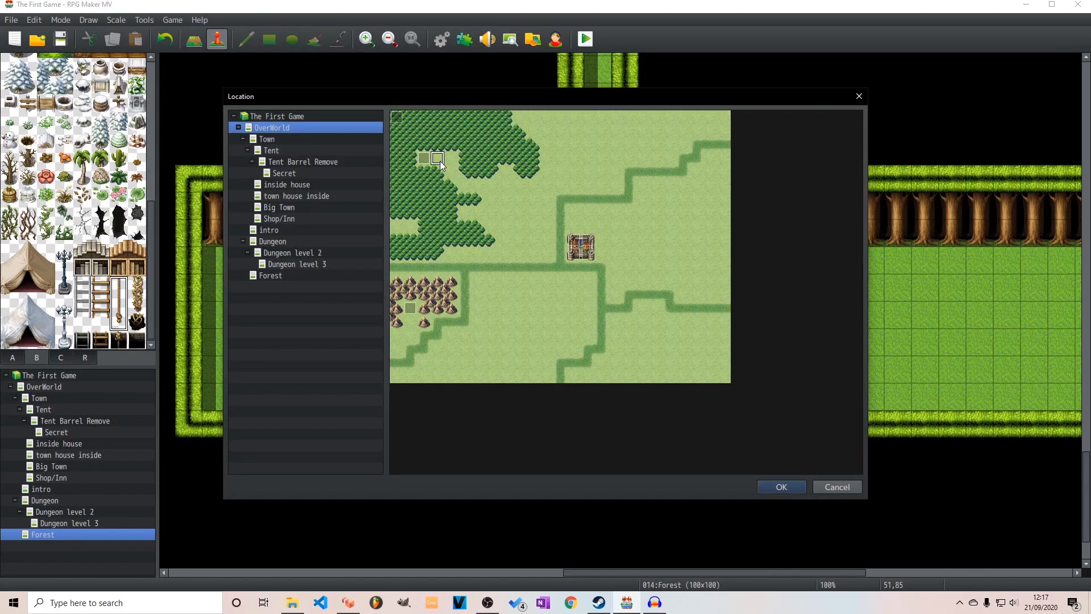
{"action": "left_click", "coordinate": [782, 487]}
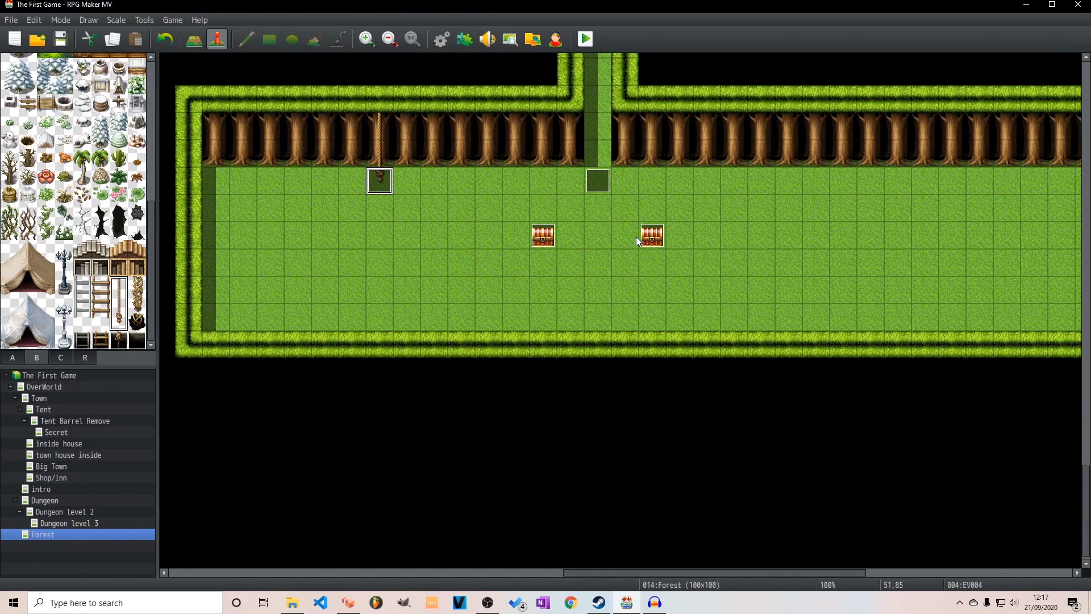
Place a wooden cross marker tile at (78,37), just northwest of the large clearing's southern exit, and return to event editing.
{"action": "scroll", "coordinate": [636, 237], "scroll_direction": "up", "scroll_amount": 3}
{"action": "left_click_drag", "start_coordinate": [1089, 463], "coordinate": [1082, 122]}
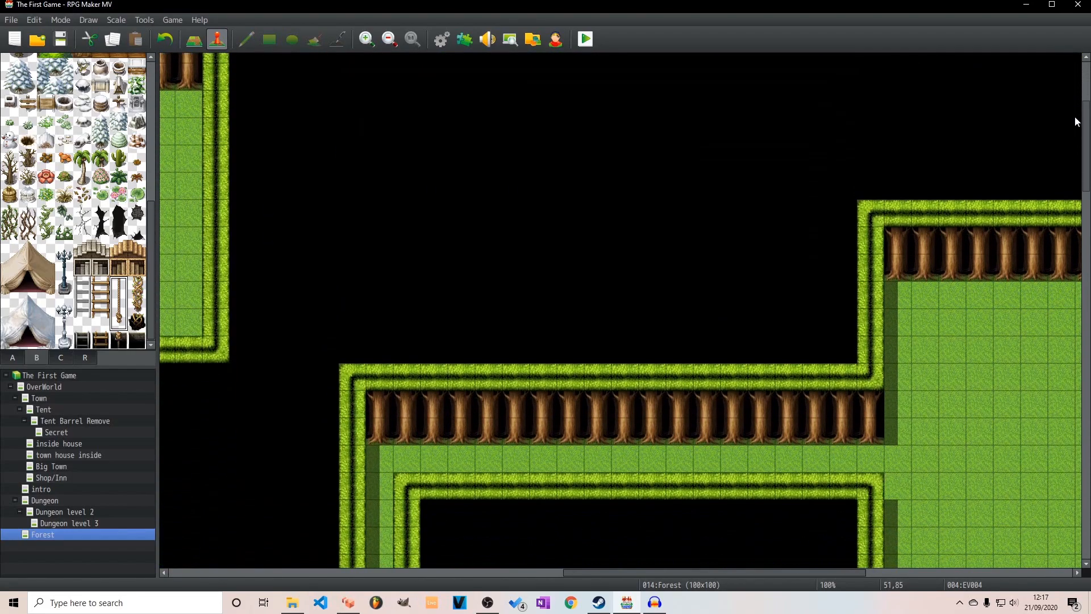
{"action": "scroll", "coordinate": [695, 479], "scroll_direction": "left", "scroll_amount": 10, "text": "shift"}
{"action": "scroll", "coordinate": [230, 521], "scroll_direction": "up", "scroll_amount": 3}
{"action": "scroll", "coordinate": [445, 367], "scroll_direction": "down", "scroll_amount": 4}
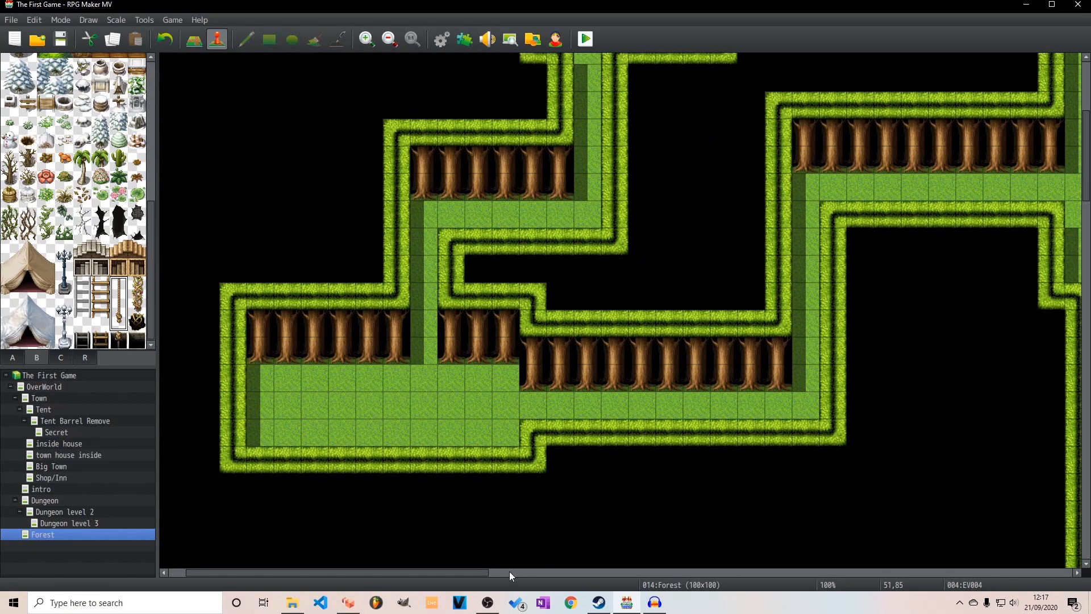
{"action": "left_click_drag", "start_coordinate": [421, 572], "coordinate": [667, 541]}
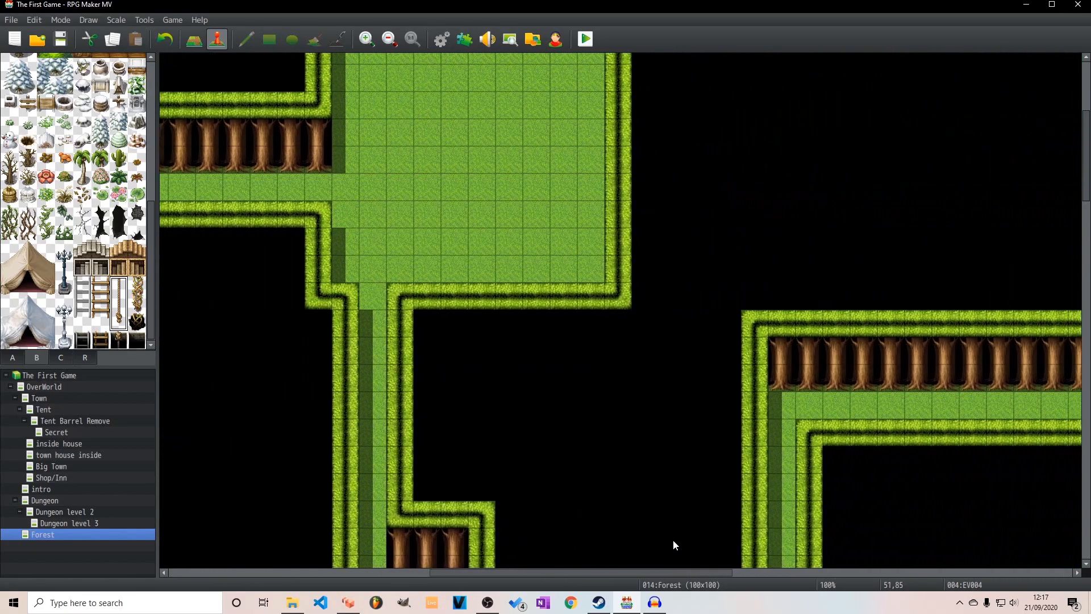
{"action": "scroll", "coordinate": [669, 306], "scroll_direction": "down", "scroll_amount": 5}
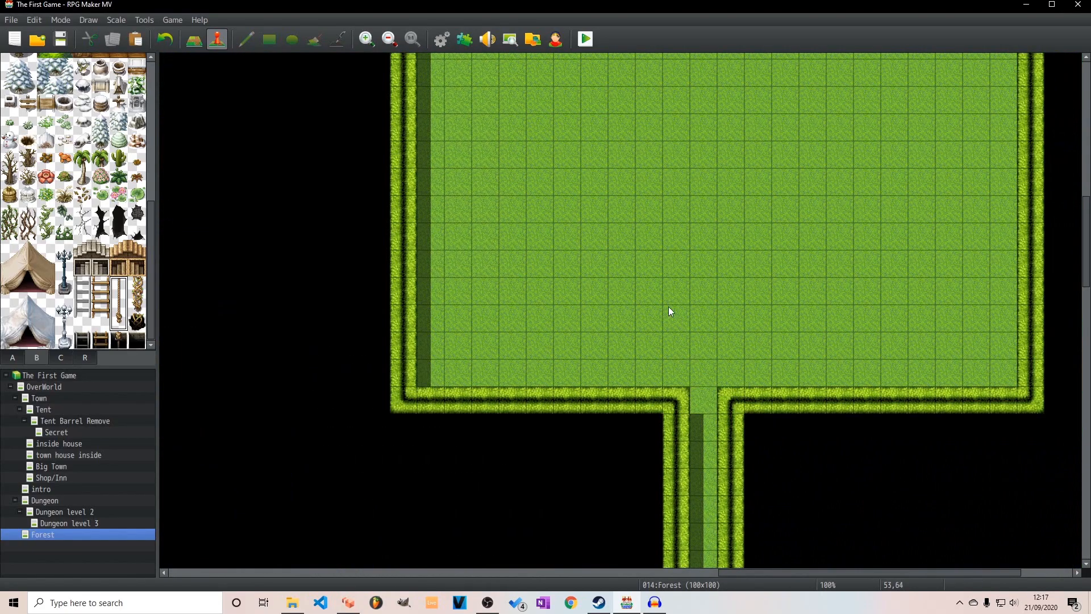
{"action": "left_click", "coordinate": [649, 373]}
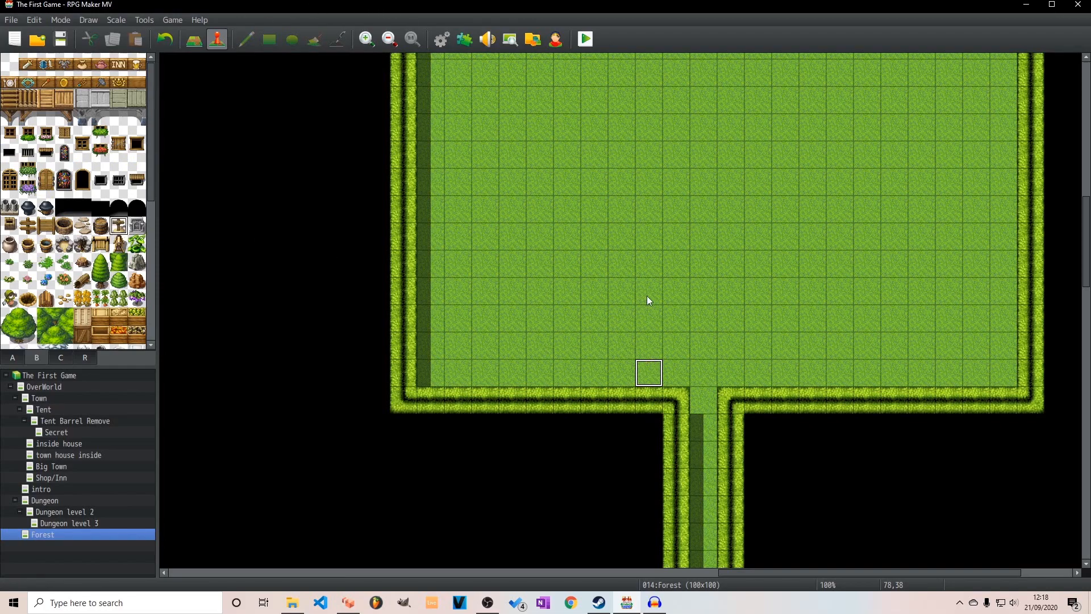
{"action": "left_click", "coordinate": [195, 41]}
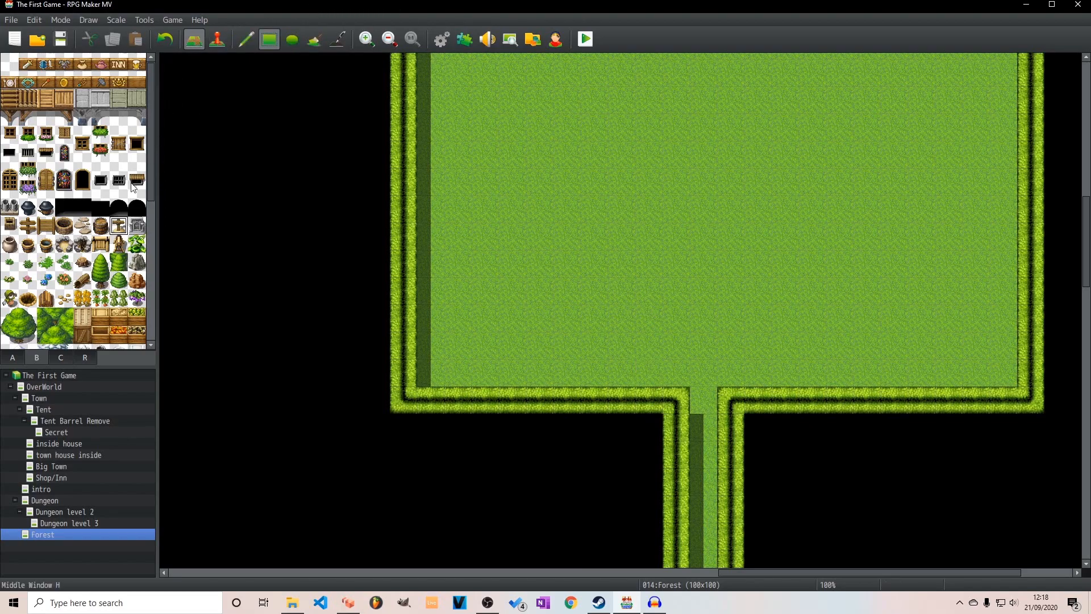
{"action": "left_click", "coordinate": [649, 351]}
{"action": "key", "text": "F6"}
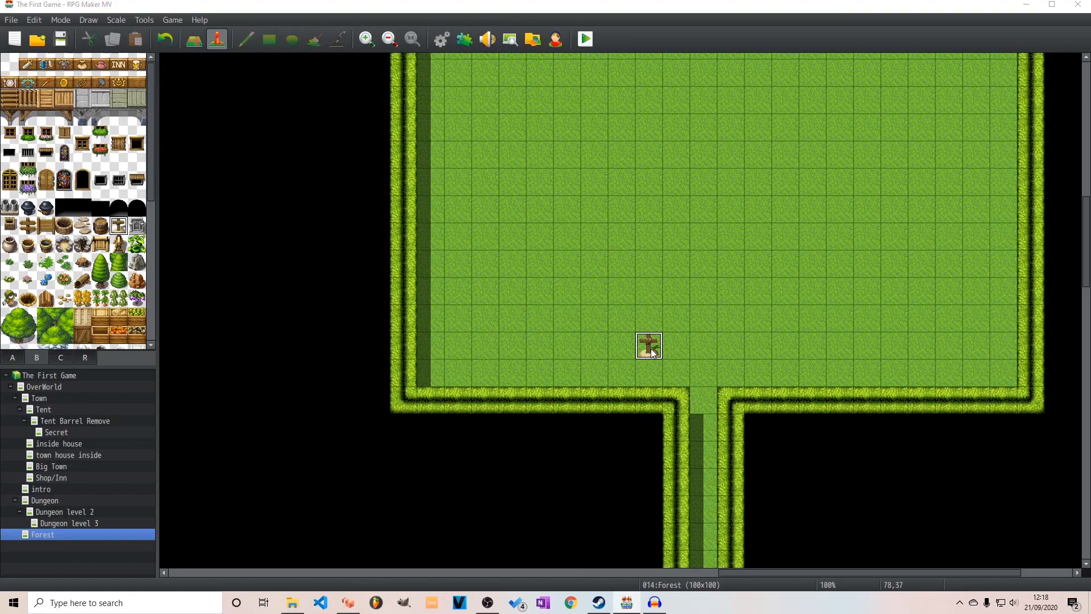
Create an event on the cross marker at (78,37) that enables save access and opens the save screen.
{"action": "double_click", "coordinate": [651, 352]}
{"action": "double_click", "coordinate": [477, 178]}
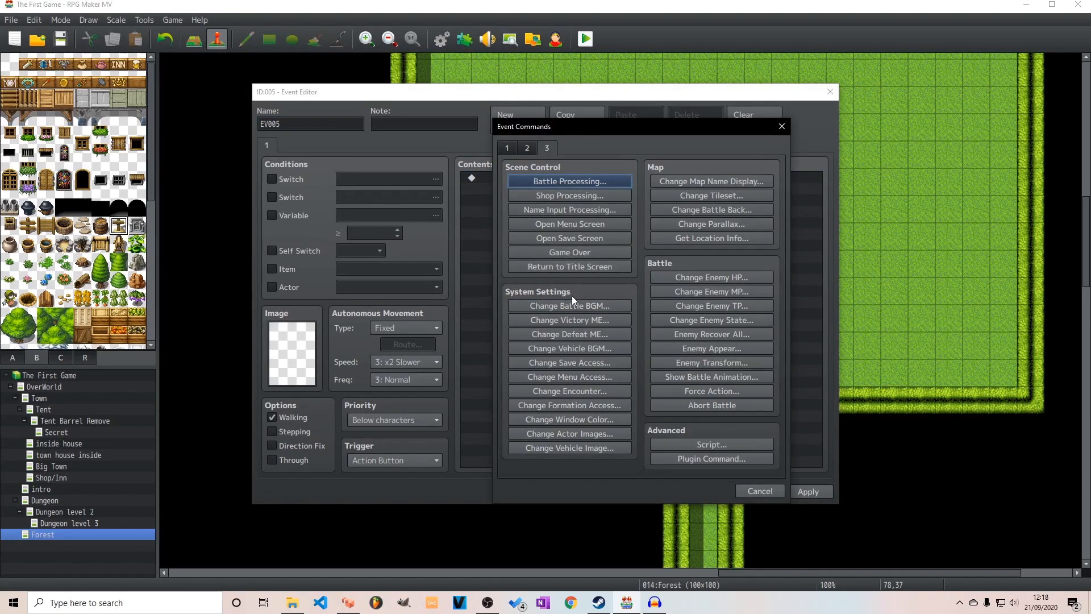
{"action": "left_click", "coordinate": [577, 365]}
{"action": "left_click", "coordinate": [653, 314]}
{"action": "left_click", "coordinate": [625, 336]}
{"action": "double_click", "coordinate": [540, 193]}
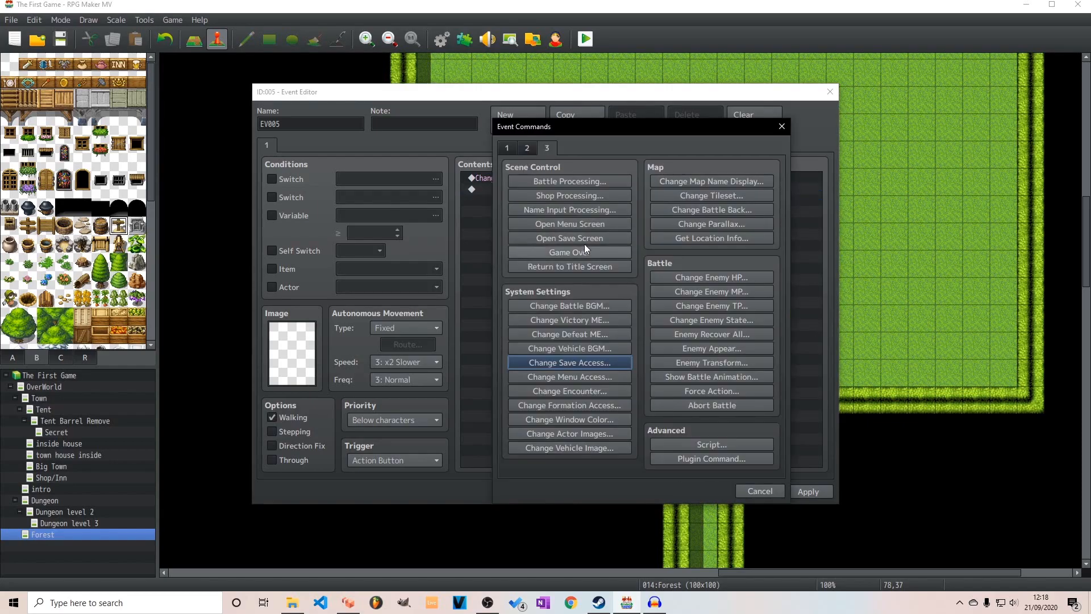
{"action": "left_click", "coordinate": [588, 238]}
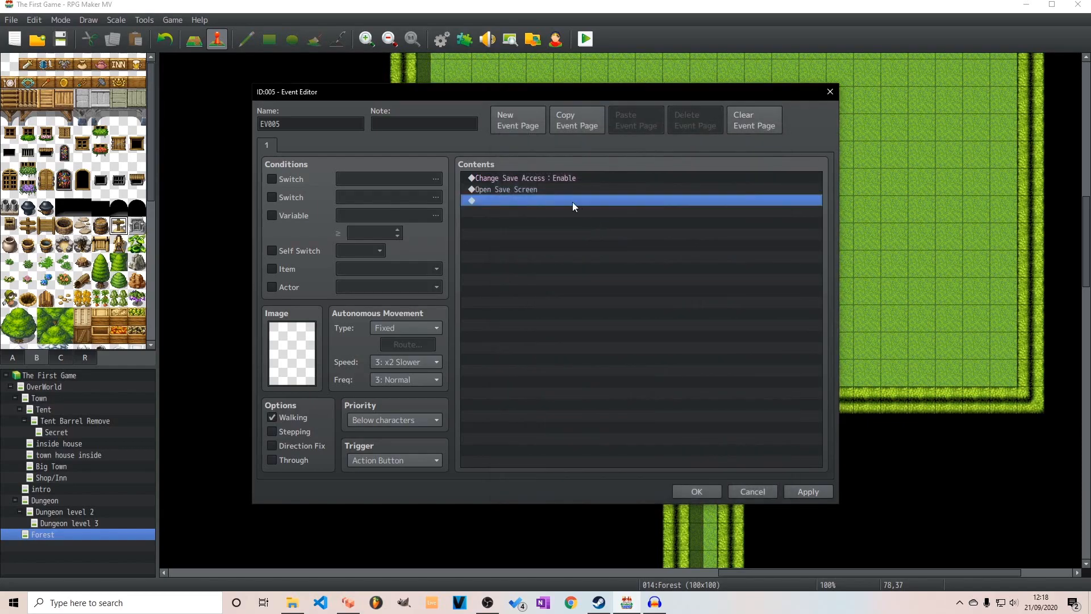
Finish the cross marker's save event with a second Change Save Access command that disables saving.
{"action": "double_click", "coordinate": [494, 201]}
{"action": "left_click", "coordinate": [586, 364]}
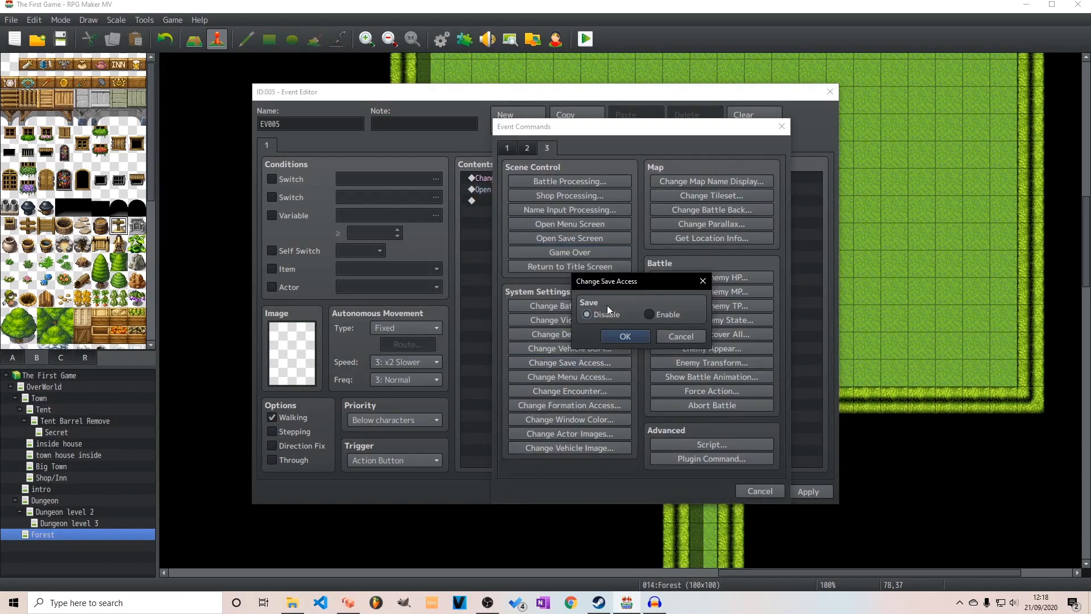
{"action": "left_click", "coordinate": [647, 316]}
{"action": "left_click", "coordinate": [625, 336]}
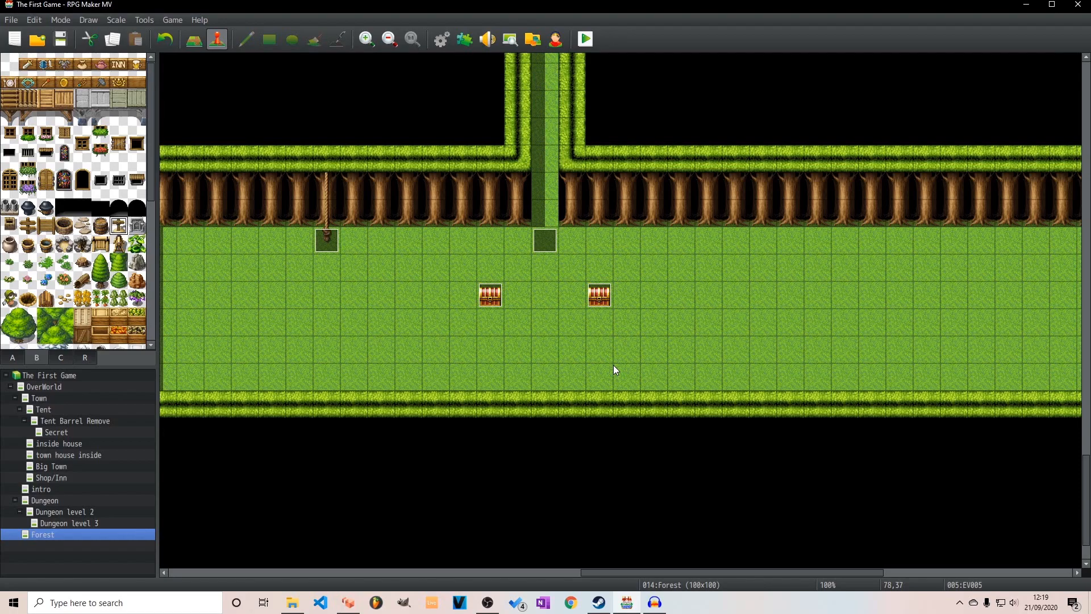
Review the Behemoth's troop battle event and its enemy stats, rewards and traits in the database.
{"action": "left_click", "coordinate": [545, 241]}
{"action": "left_click", "coordinate": [433, 41]}
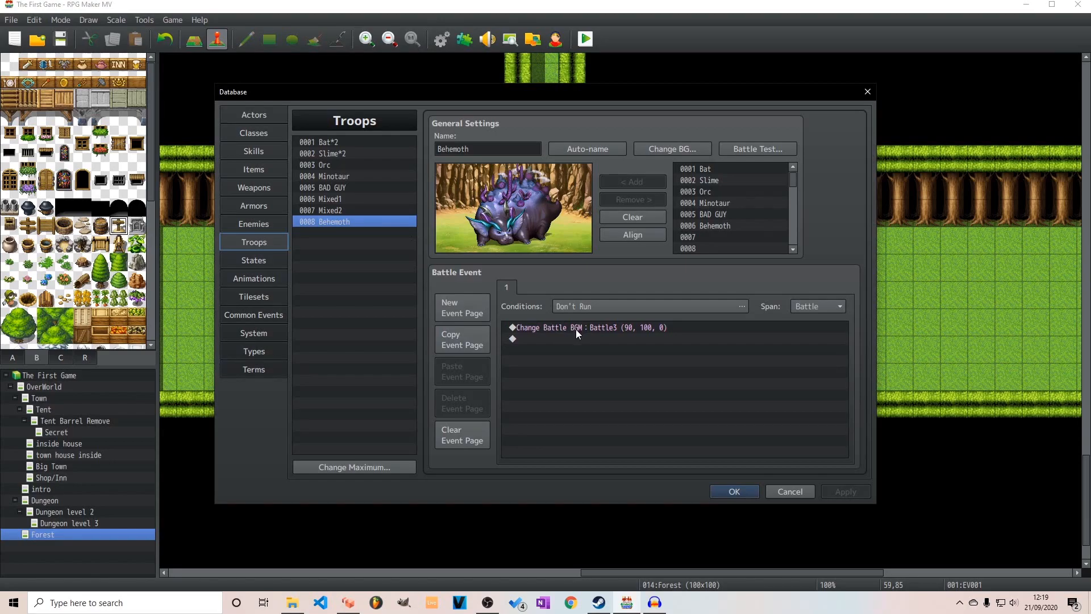
{"action": "left_click", "coordinate": [253, 223]}
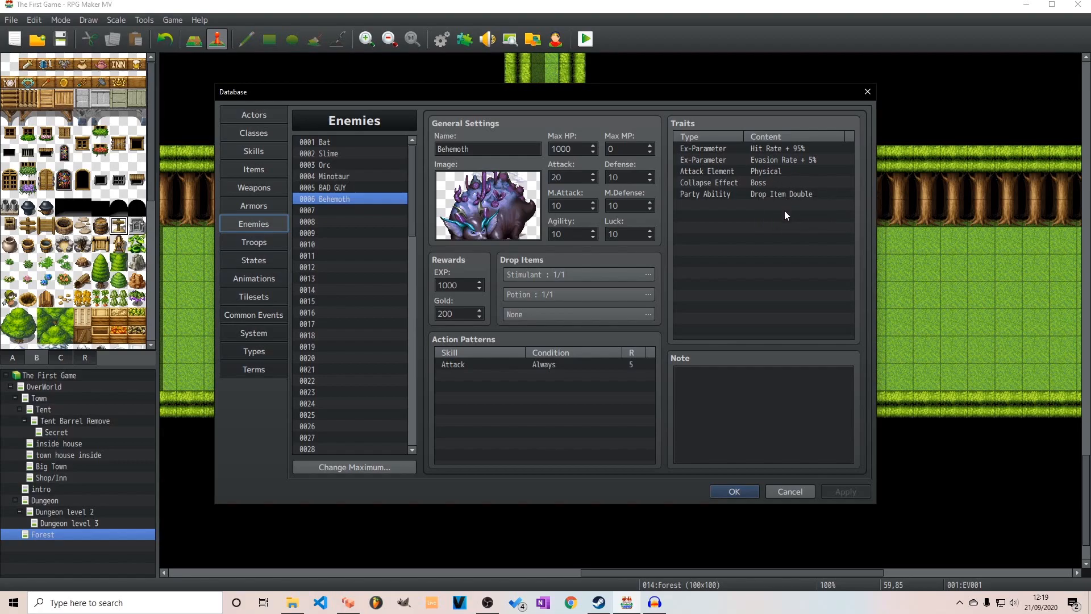
{"action": "key", "text": "Escape"}
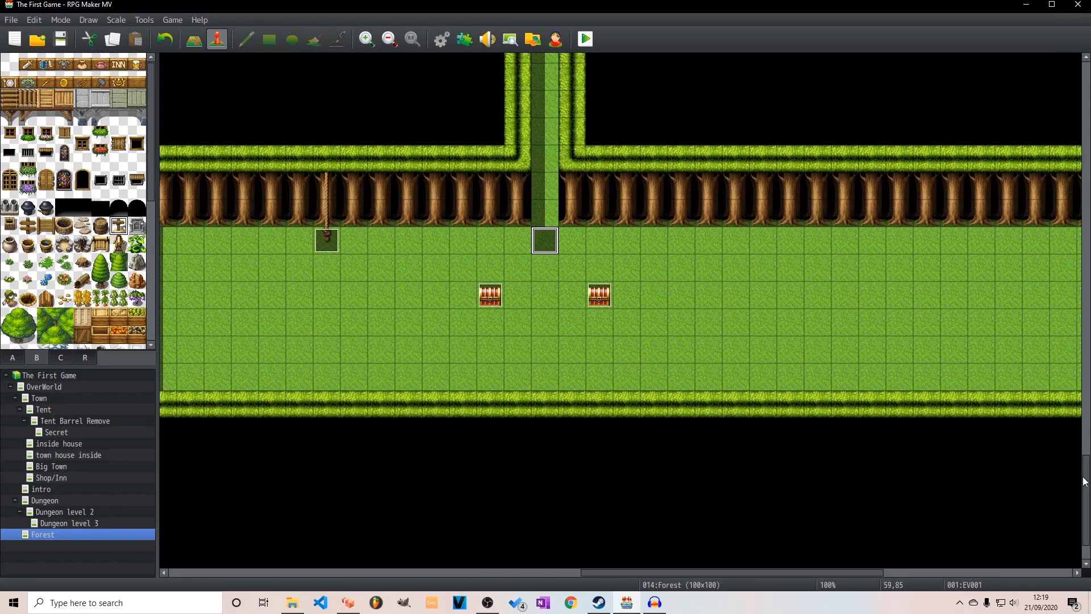
Set the player's starting position at (71,22), just inside the large clearing's western entrance.
{"action": "left_click_drag", "start_coordinate": [1083, 481], "coordinate": [1083, 125]}
{"action": "scroll", "coordinate": [625, 294], "scroll_direction": "down", "scroll_amount": 2}
{"action": "scroll", "coordinate": [774, 382], "scroll_direction": "up", "scroll_amount": 2}
{"action": "scroll", "coordinate": [774, 382], "scroll_direction": "down", "scroll_amount": 3}
{"action": "scroll", "coordinate": [774, 573], "scroll_direction": "right", "scroll_amount": 3}
{"action": "right_click", "coordinate": [653, 253]}
{"action": "left_click", "coordinate": [793, 404]}
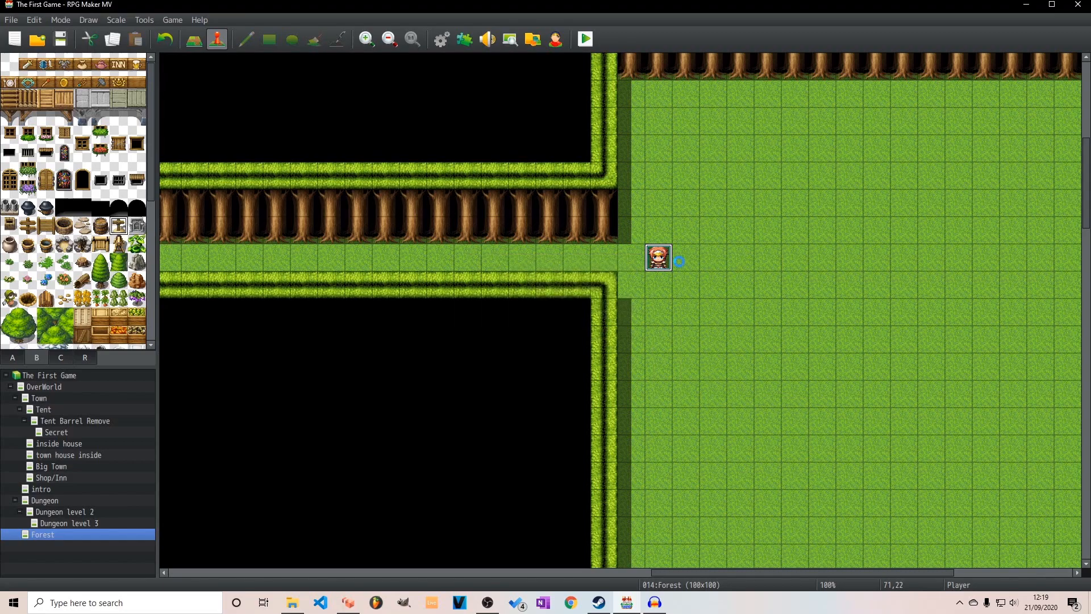
Start a new game in the playtest and fight a random encounter's round, casting magic with the Hero and the Mage.
{"action": "key", "text": "Up"}
{"action": "key", "text": "Return"}
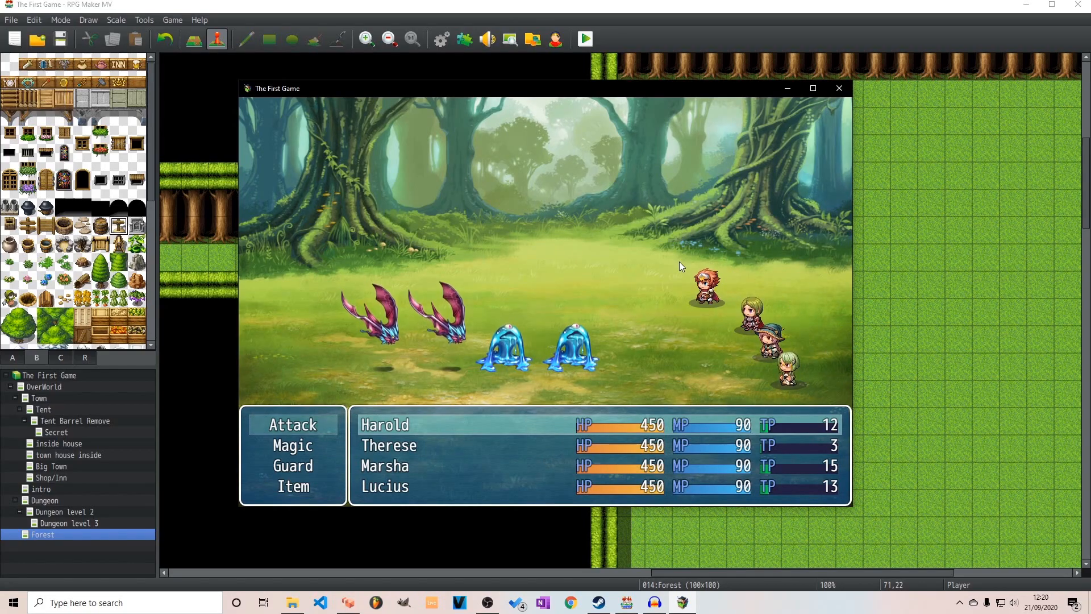
{"action": "key", "text": "Down"}
{"action": "key", "text": "Return"}
{"action": "key", "text": "Return"}
{"action": "key", "text": "Down"}
{"action": "key", "text": "Return"}
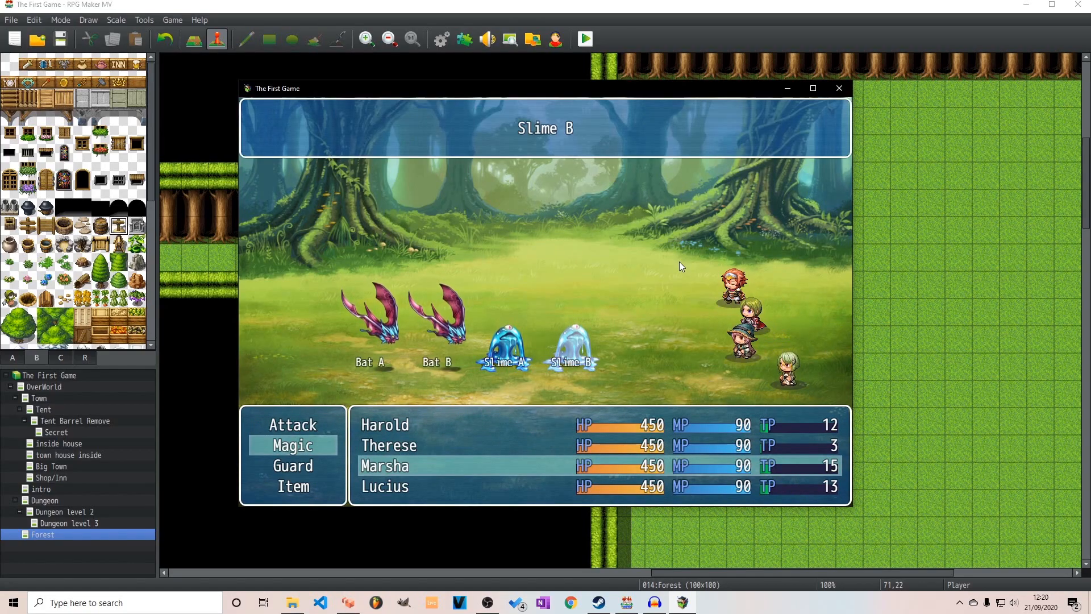
{"action": "key", "text": "Return"}
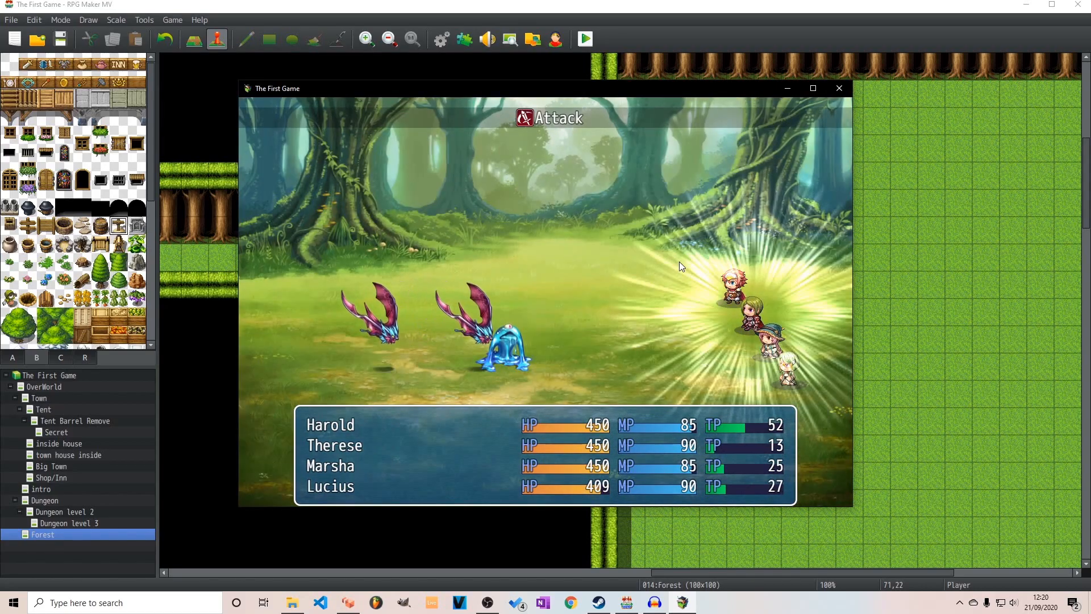
Defeat the remaining bats and slime and dismiss the battle results.
{"action": "key", "text": "Return"}
{"action": "key", "text": "Return"}
{"action": "key", "text": "Return"}
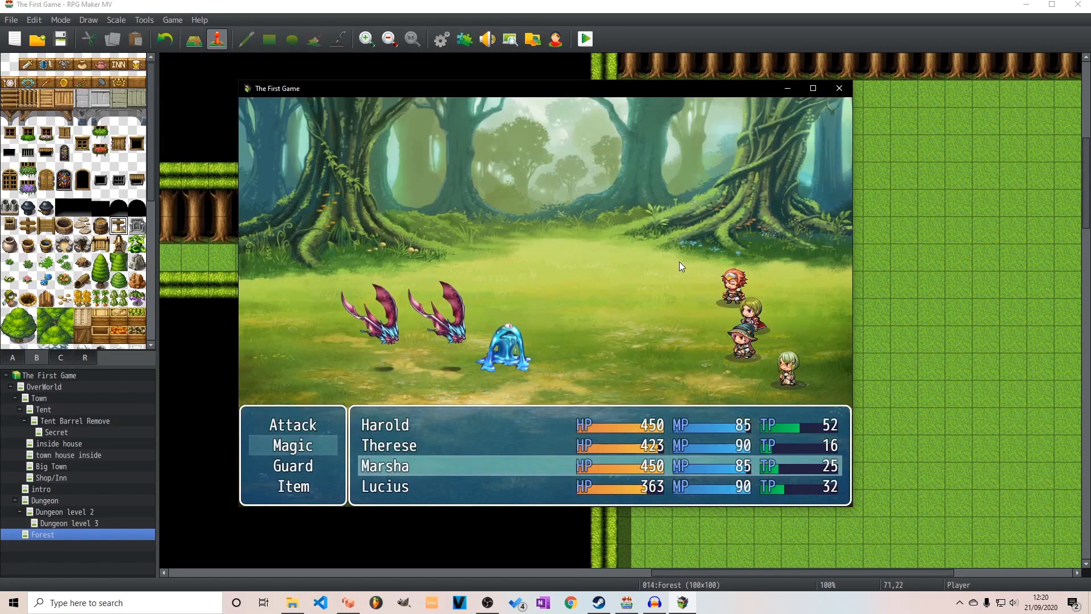
{"action": "key", "text": "Return"}
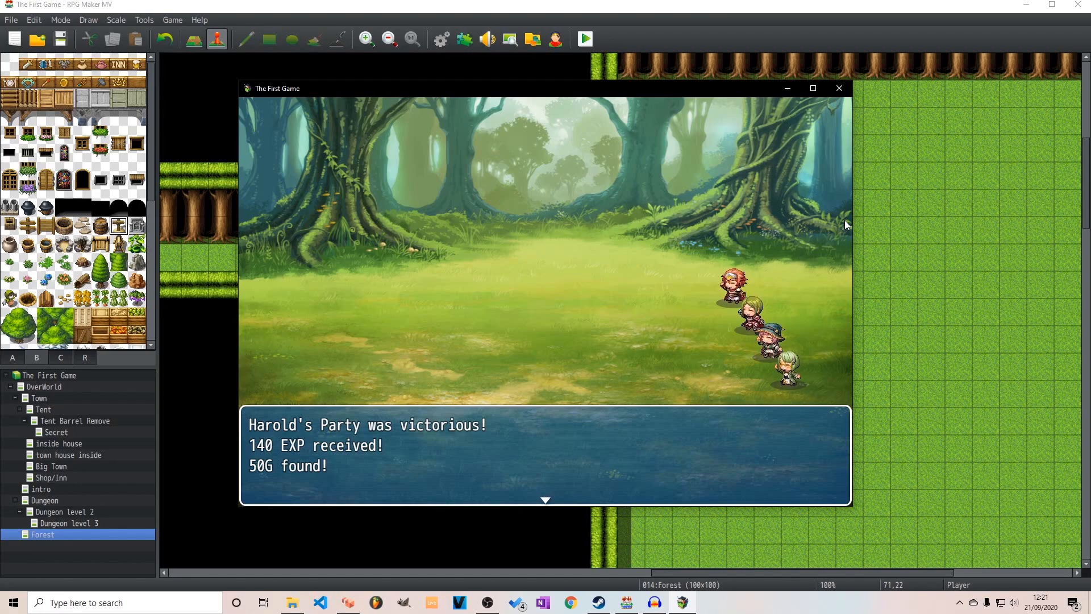
{"action": "key", "text": "Return"}
{"action": "key", "text": "Return"}
{"action": "key", "text": "Return"}
{"action": "key", "text": "Return"}
{"action": "key", "text": "Return"}
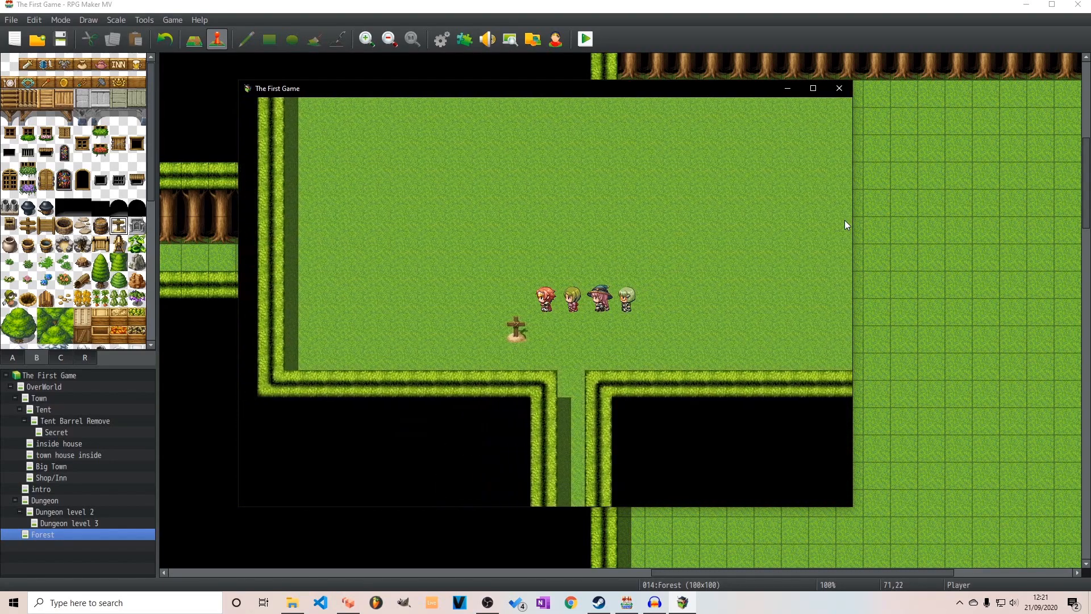
Fight another encounter with two bats and a slime near the cross marker, using magic and attacks until it is won.
{"action": "key", "text": "Return"}
{"action": "key", "text": "Return"}
{"action": "key", "text": "Down"}
{"action": "key", "text": "Return"}
{"action": "key", "text": "Return"}
{"action": "key", "text": "Return"}
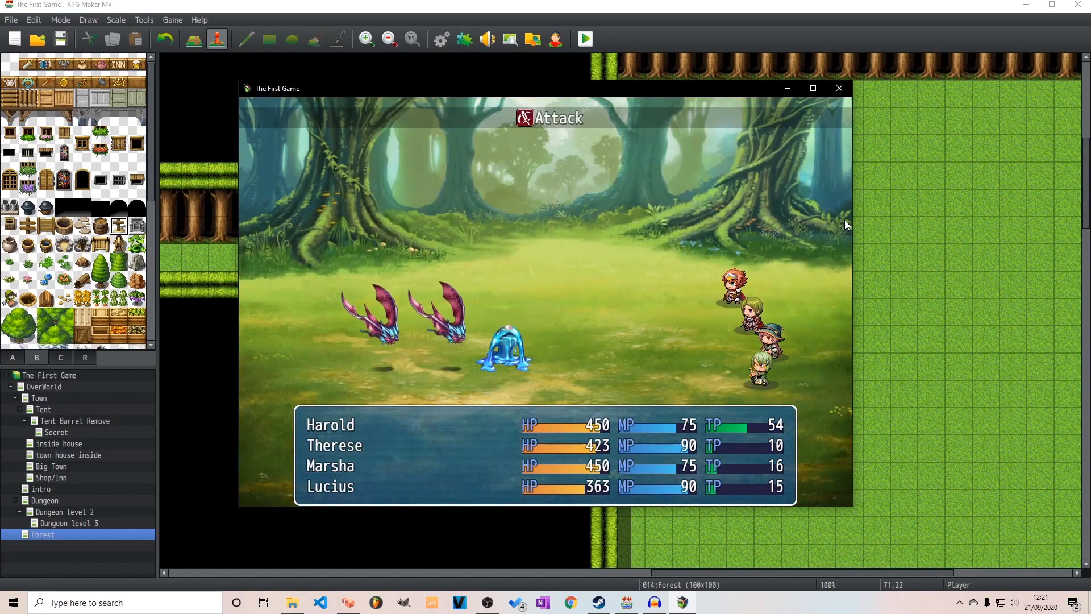
{"action": "key", "text": "Down"}
{"action": "key", "text": "Return"}
{"action": "key", "text": "Right"}
{"action": "key", "text": "Return"}
{"action": "key", "text": "Return"}
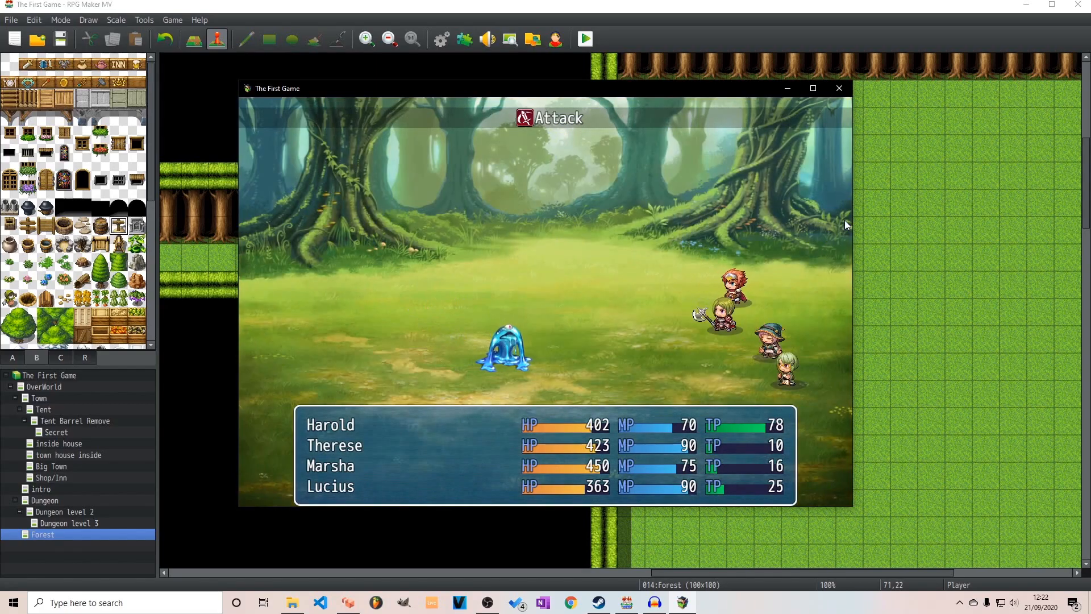
{"action": "key", "text": "Return"}
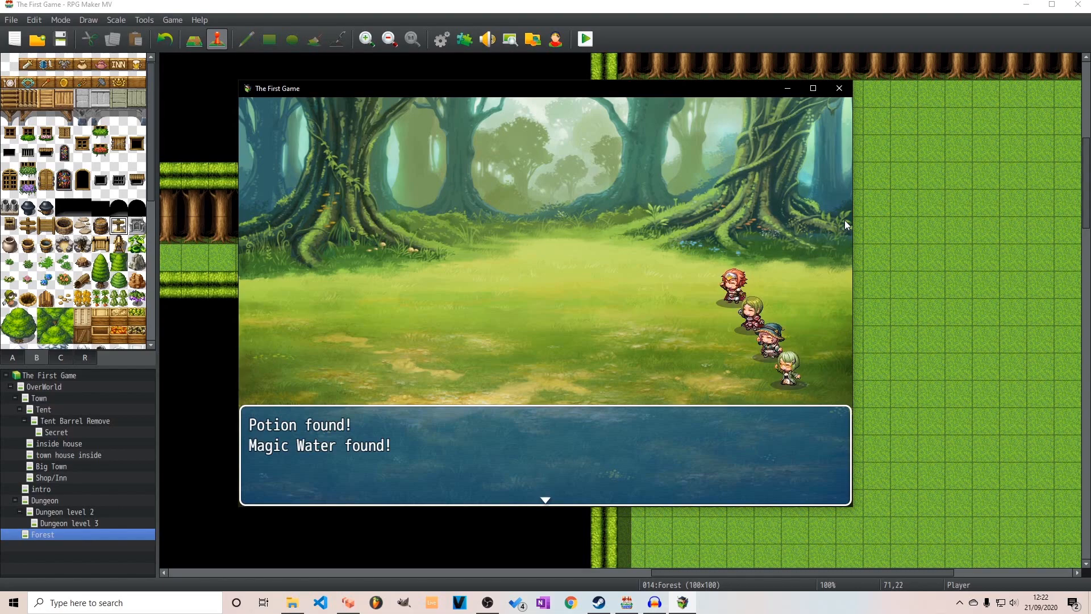
Dismiss the reward and level-up messages, open the save screen at the cross marker and save to File 1.
{"action": "key", "text": "Return"}
{"action": "key", "text": "Return"}
{"action": "key", "text": "Return"}
{"action": "key", "text": "Return"}
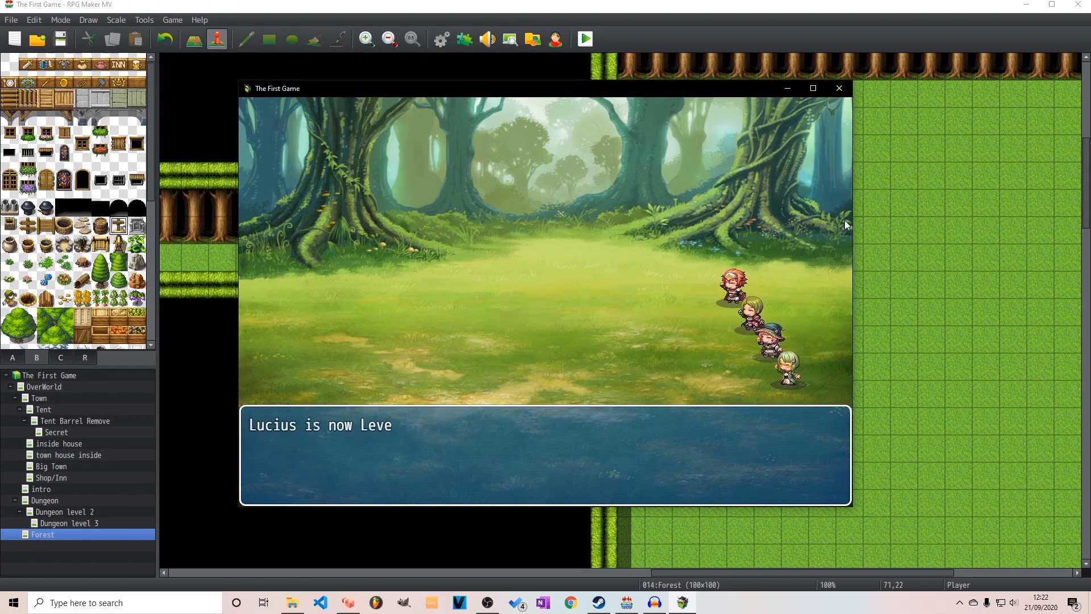
{"action": "key", "text": "Return"}
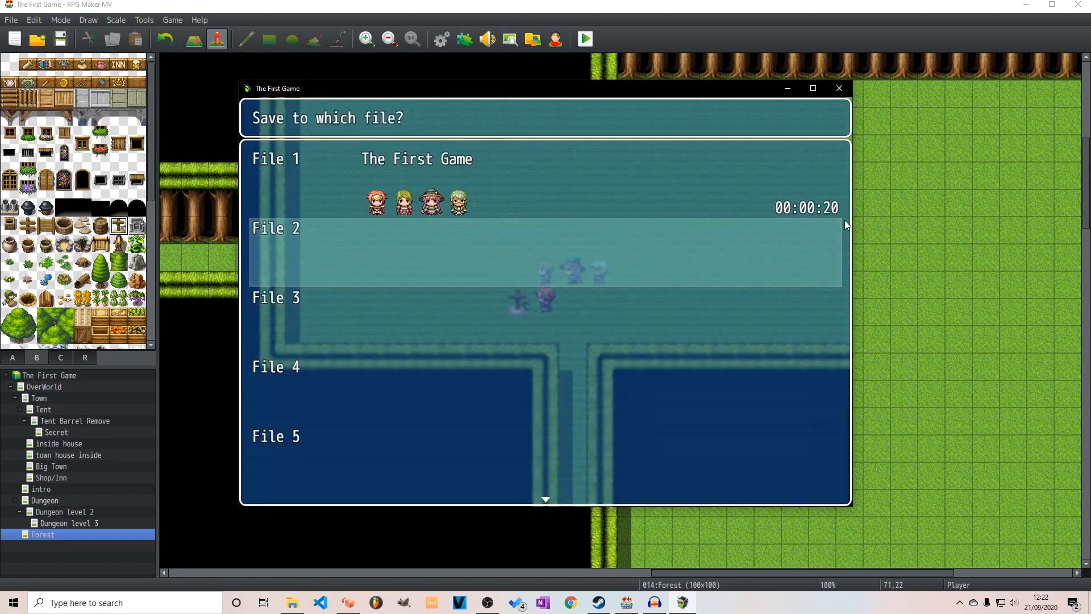
{"action": "key", "text": "Up"}
{"action": "key", "text": "Return"}
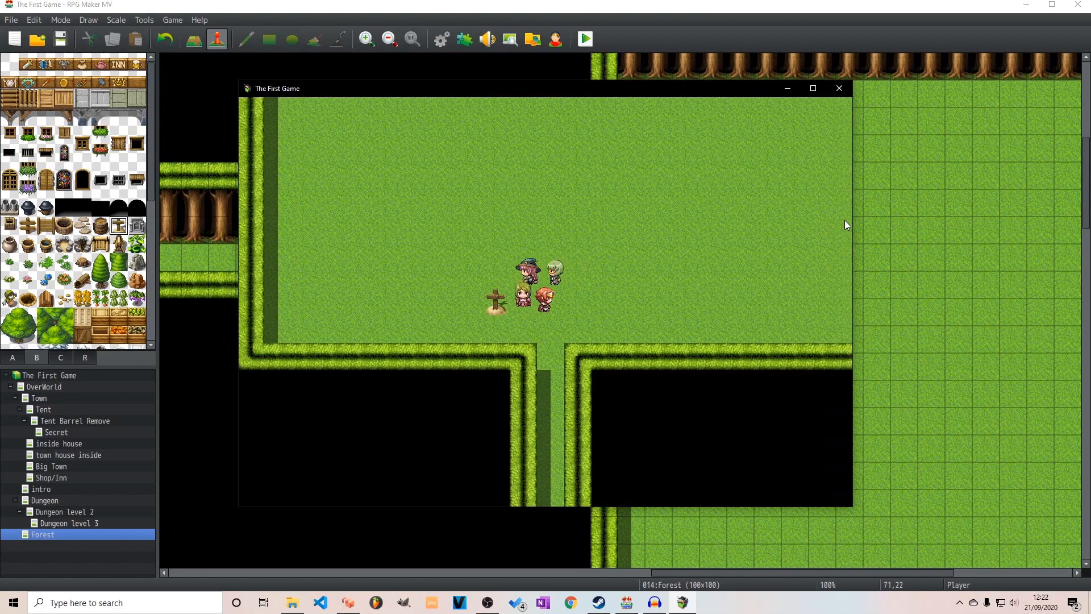
Walk on from the cross marker and fight the next bats and slime encounter with attacks.
{"action": "key", "text": "Down"}
{"action": "key", "text": "Return"}
{"action": "key", "text": "Return"}
{"action": "key", "text": "Return"}
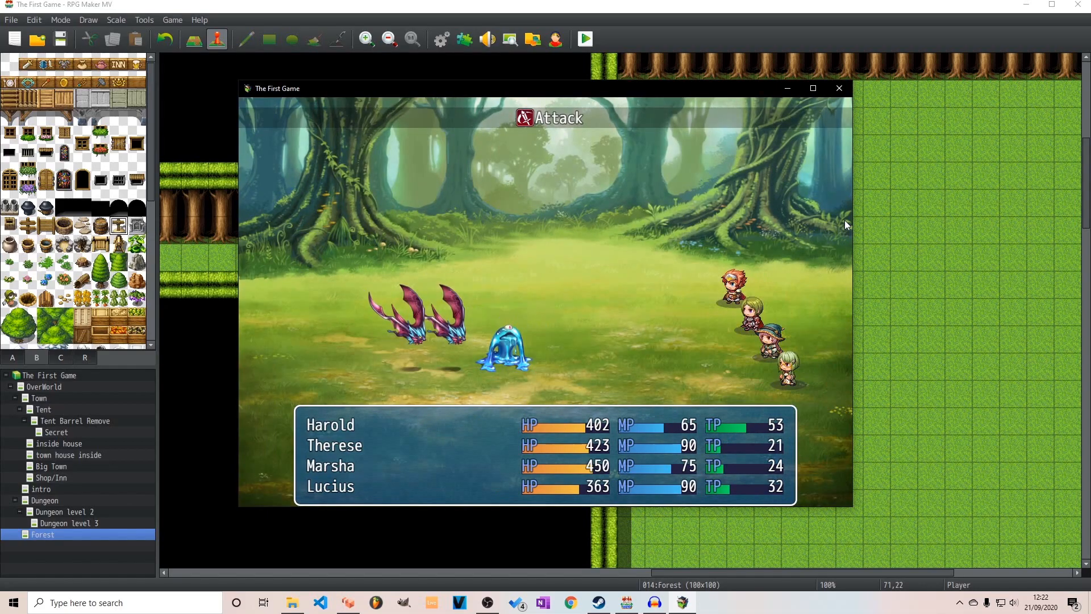
{"action": "key", "text": "Return"}
{"action": "key", "text": "Return"}
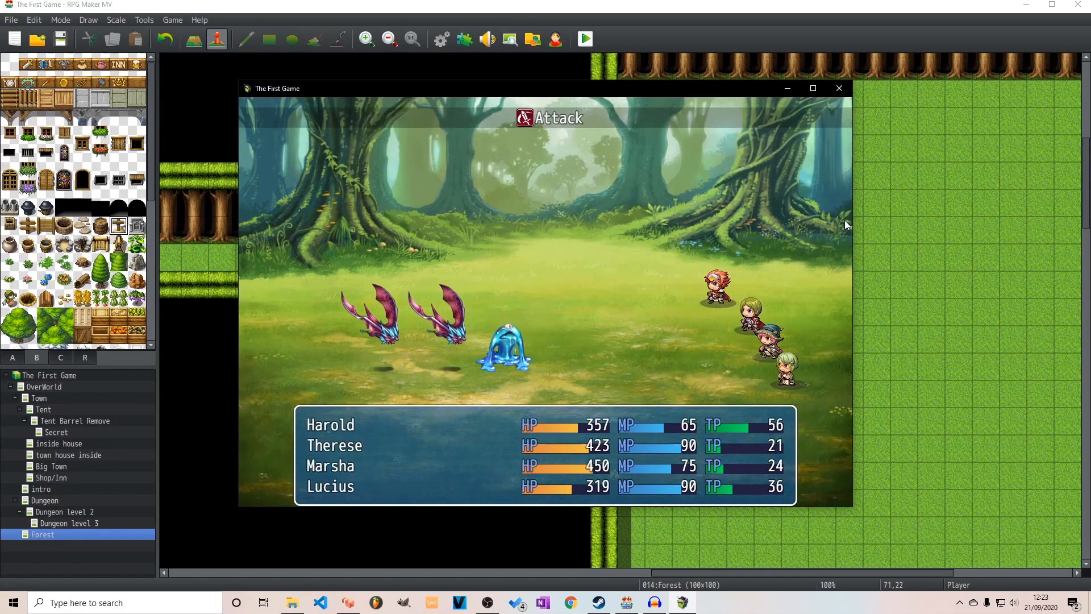
Fight the following encounter with two bats and two slimes, attacking with the party.
{"action": "key", "text": "Down"}
{"action": "key", "text": "Down"}
{"action": "key", "text": "Return"}
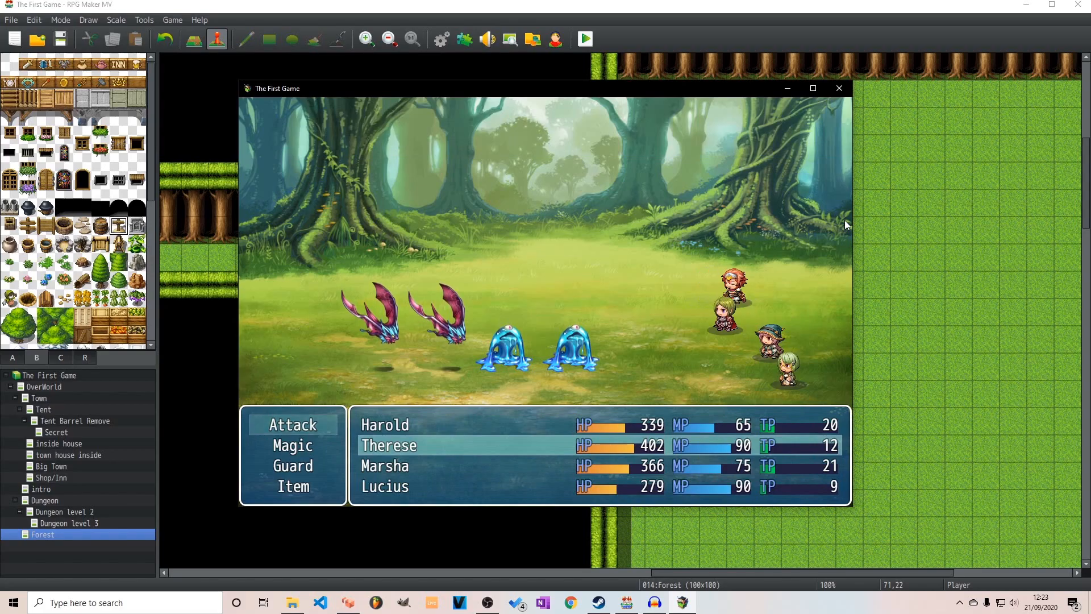
{"action": "key", "text": "Return"}
{"action": "key", "text": "Return"}
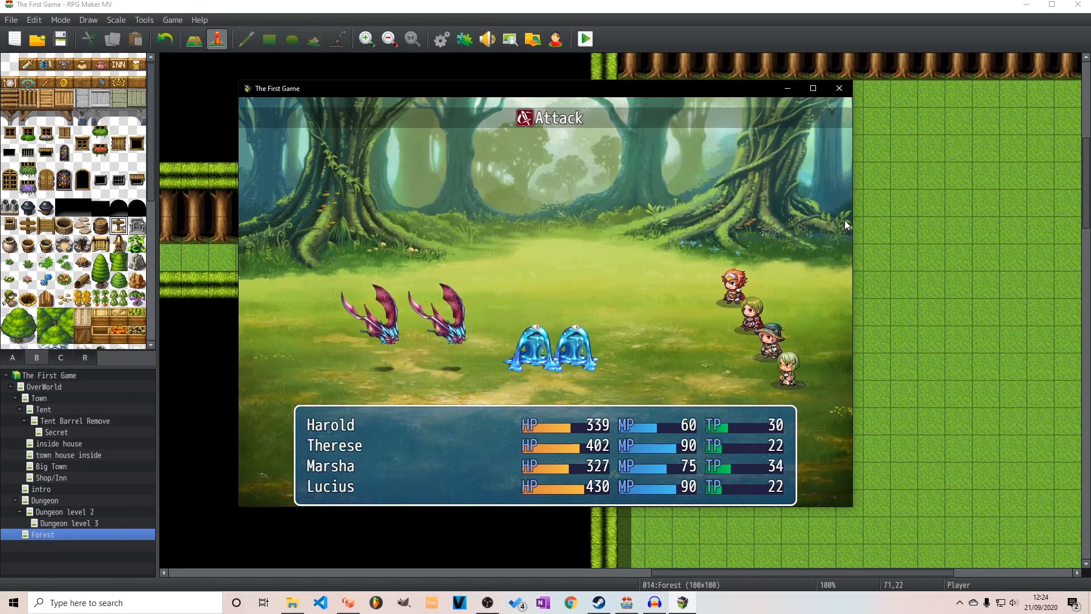
{"action": "key", "text": "Return"}
{"action": "key", "text": "Return"}
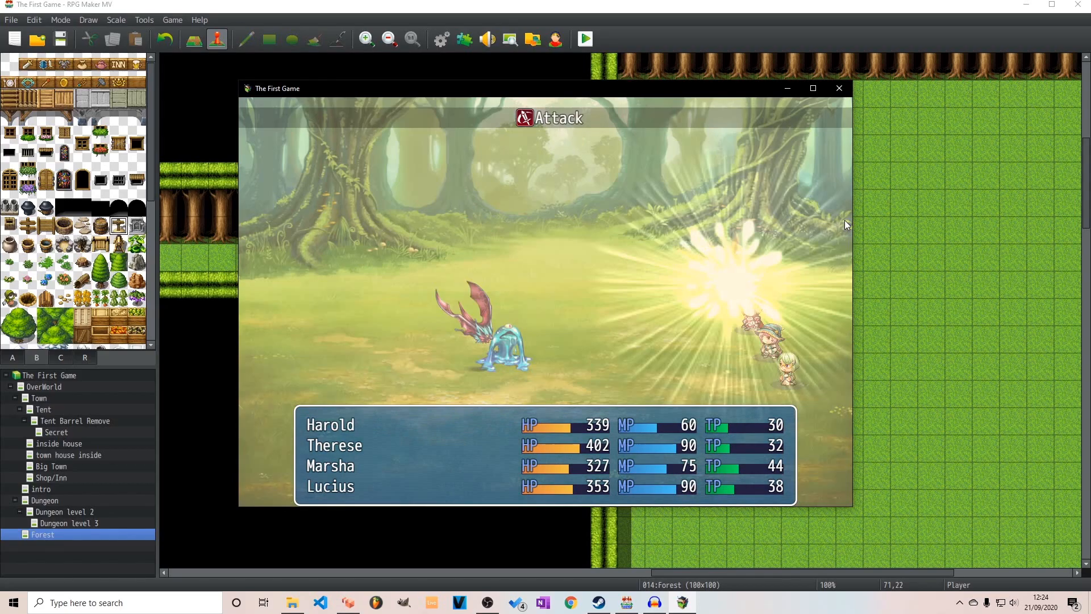
Heal the Priest with magic during the battle and keep attacking the remaining bat and slime.
{"action": "key", "text": "Return"}
{"action": "key", "text": "Escape"}
{"action": "key", "text": "Down"}
{"action": "key", "text": "Up"}
{"action": "key", "text": "Return"}
{"action": "key", "text": "Return"}
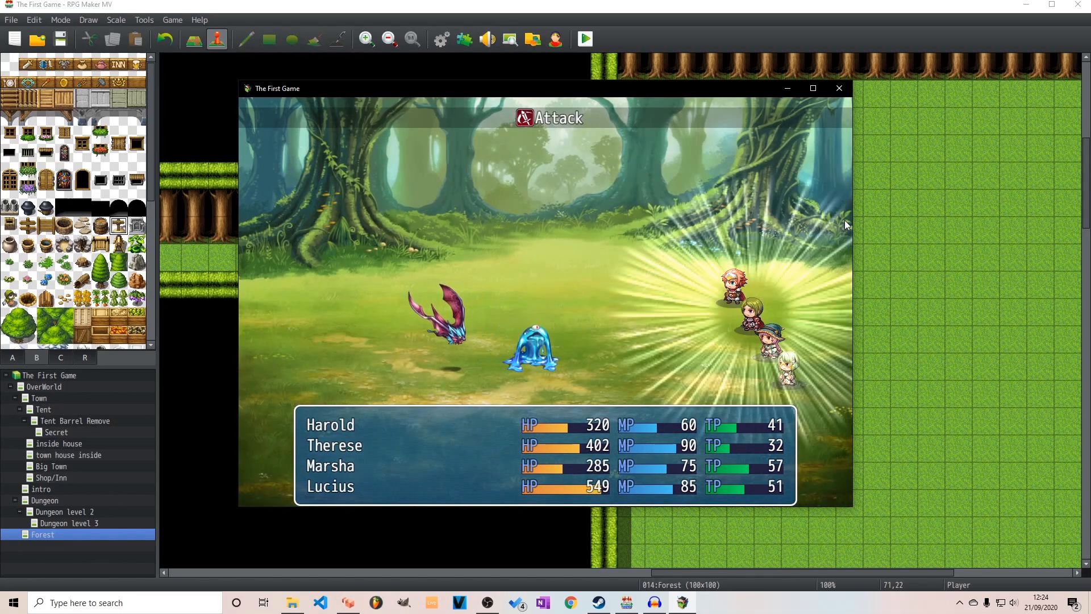
{"action": "key", "text": "Return"}
{"action": "key", "text": "Return"}
{"action": "key", "text": "Return"}
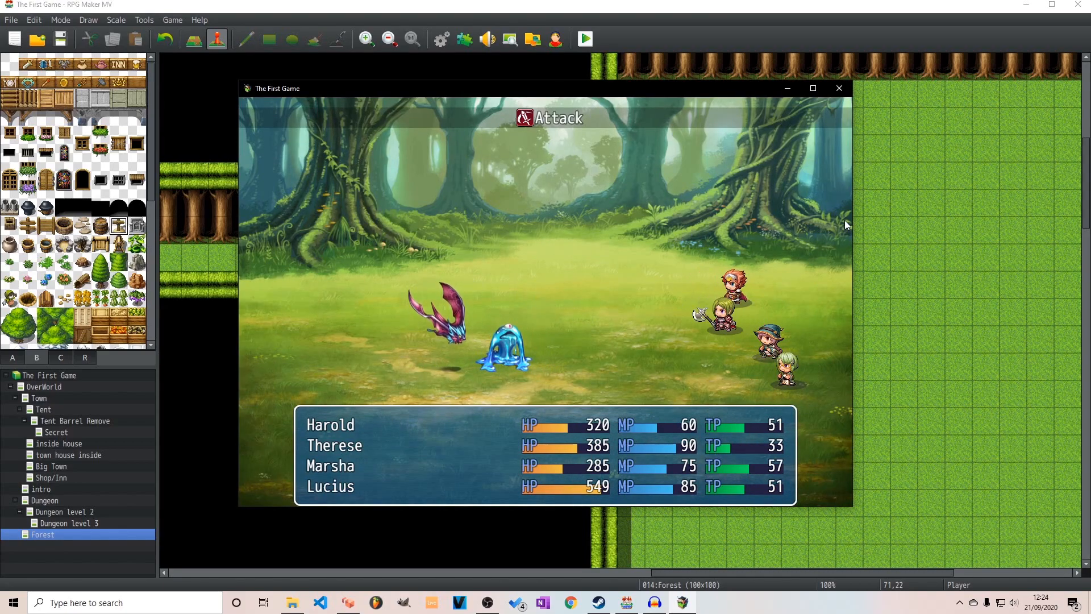
Use the Priest's Heal skill on the Hero, Warrior and Mage from the game menu, and return to the map.
{"action": "key", "text": "Escape"}
{"action": "key", "text": "Down"}
{"action": "key", "text": "Return"}
{"action": "key", "text": "Up"}
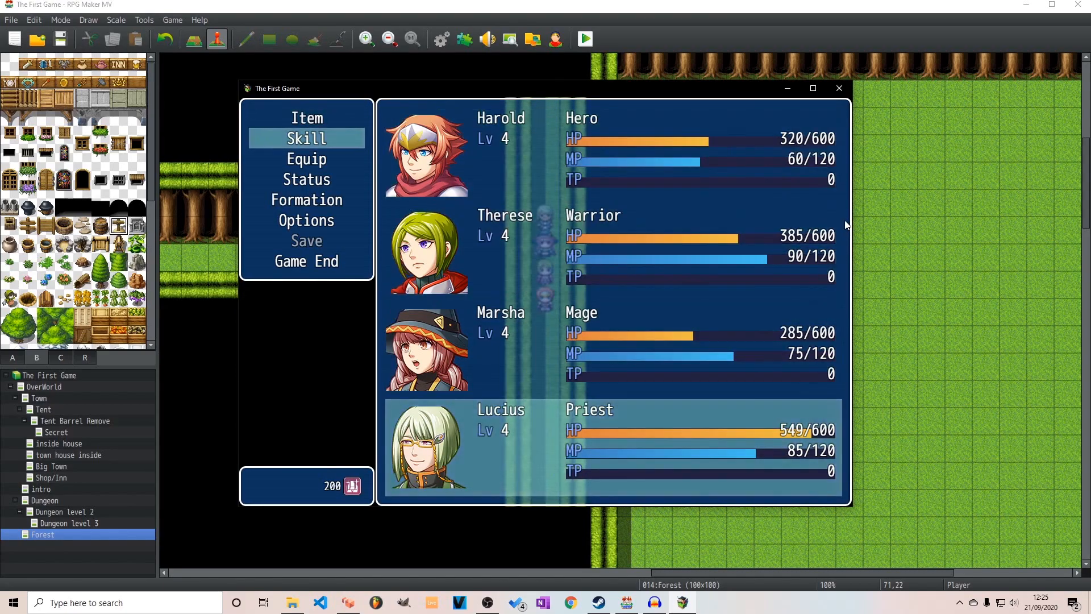
{"action": "key", "text": "Return"}
{"action": "key", "text": "Return"}
{"action": "key", "text": "Return"}
{"action": "key", "text": "Down"}
{"action": "key", "text": "Return"}
{"action": "key", "text": "Down"}
{"action": "key", "text": "Return"}
{"action": "key", "text": "Down"}
{"action": "key", "text": "Return"}
{"action": "key", "text": "Down"}
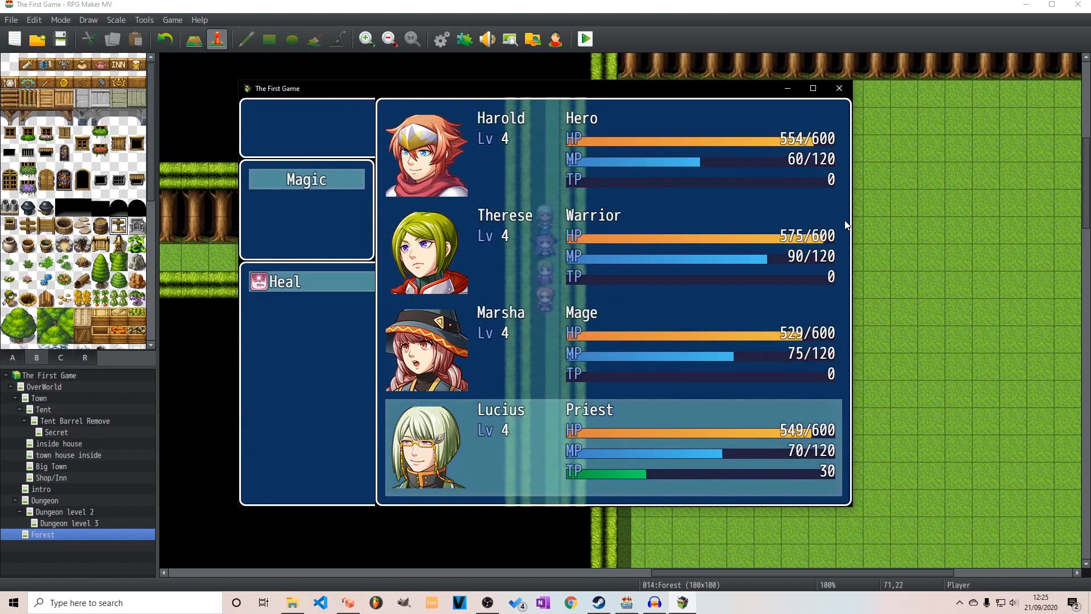
{"action": "key", "text": "Escape"}
{"action": "key", "text": "Escape"}
{"action": "key", "text": "Escape"}
{"action": "key", "text": "Escape"}
{"action": "key", "text": "F5"}
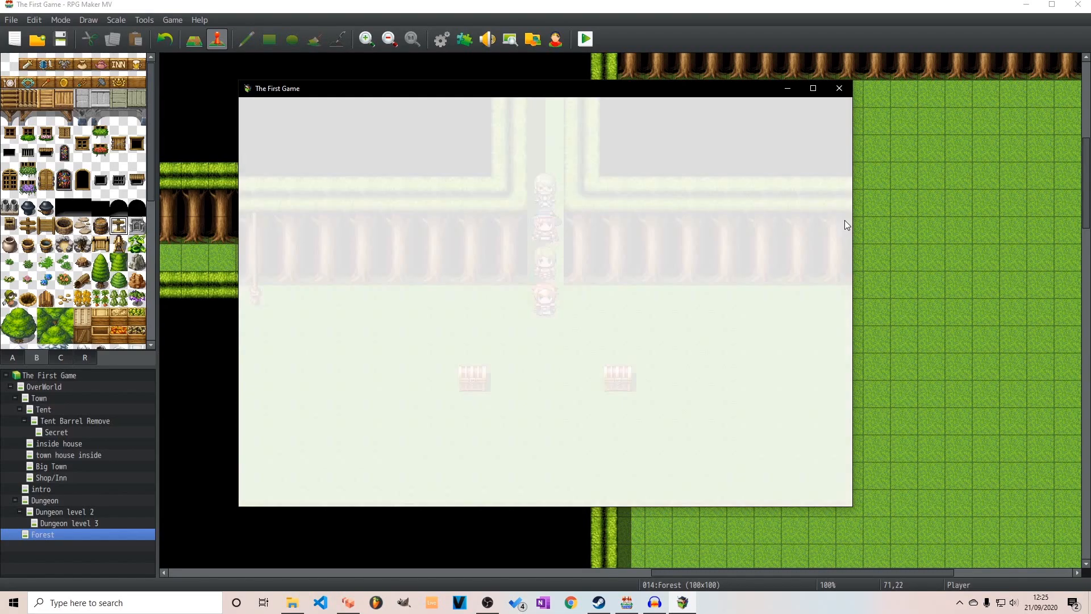
Fight the first round of the Behemoth boss battle, casting magic with the Hero and the Mage.
{"action": "key", "text": "Return"}
{"action": "key", "text": "Return"}
{"action": "key", "text": "Down"}
{"action": "key", "text": "Return"}
{"action": "key", "text": "Return"}
{"action": "key", "text": "Return"}
{"action": "key", "text": "Return"}
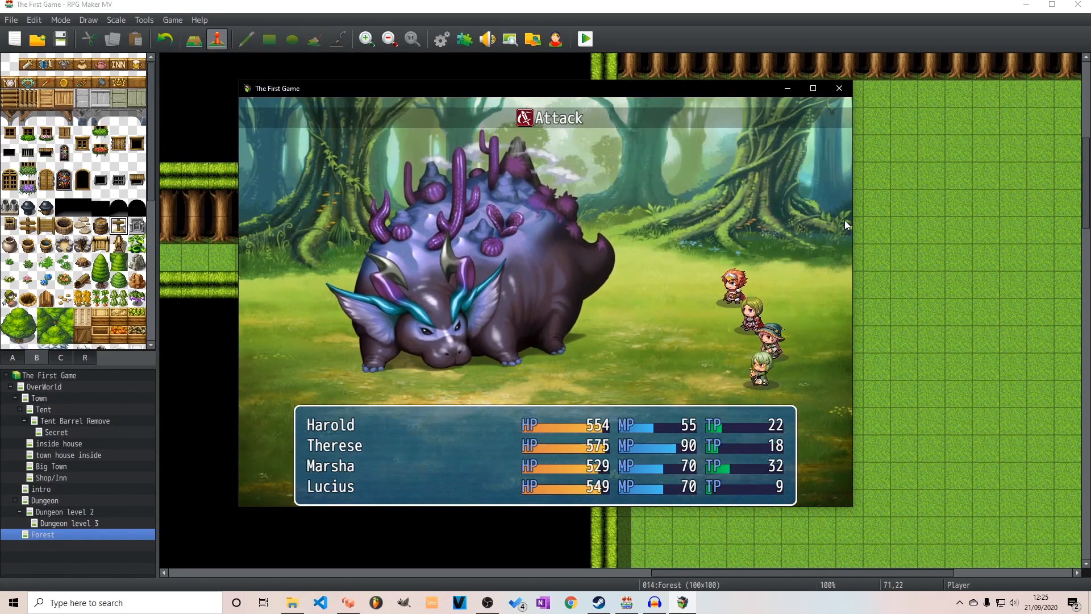
Attack the Behemoth with all four party members round after round until the boss battle is won.
{"action": "key", "text": "Return"}
{"action": "key", "text": "Return"}
{"action": "key", "text": "Return"}
{"action": "key", "text": "Return"}
{"action": "key", "text": "Return"}
{"action": "key", "text": "Return"}
{"action": "key", "text": "Return"}
{"action": "key", "text": "Return"}
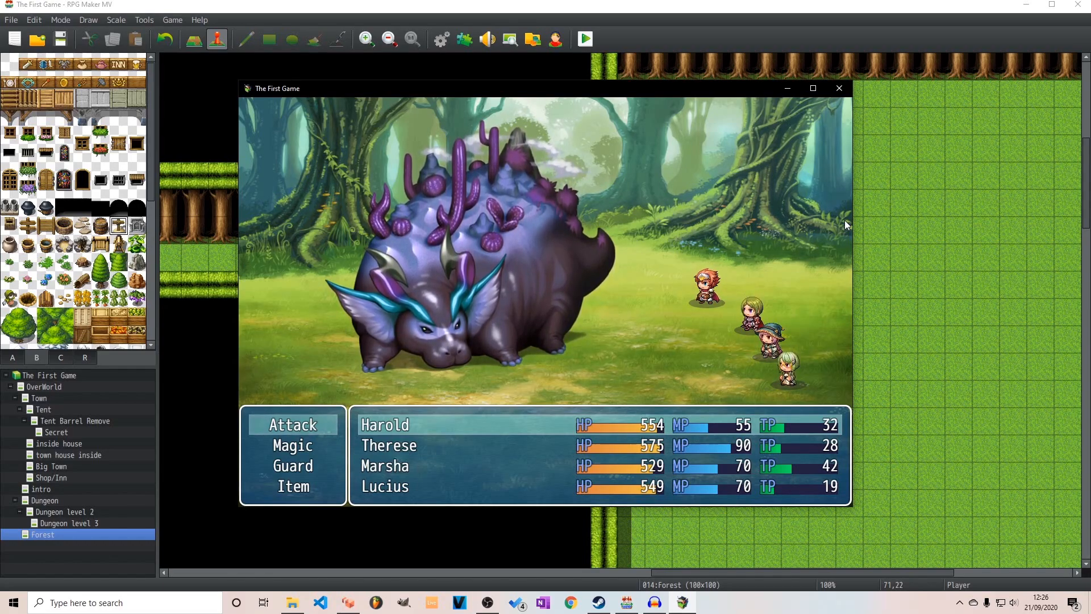
{"action": "key", "text": "Return"}
{"action": "key", "text": "Return"}
{"action": "key", "text": "Return"}
{"action": "key", "text": "Return"}
{"action": "key", "text": "Return"}
{"action": "key", "text": "Return"}
{"action": "key", "text": "Return"}
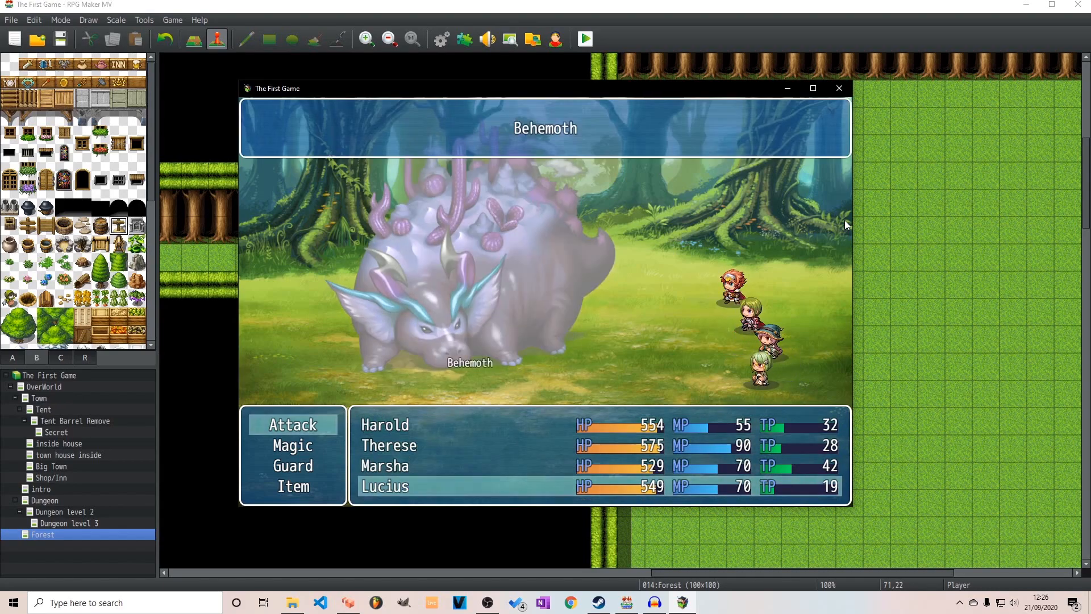
{"action": "key", "text": "Return"}
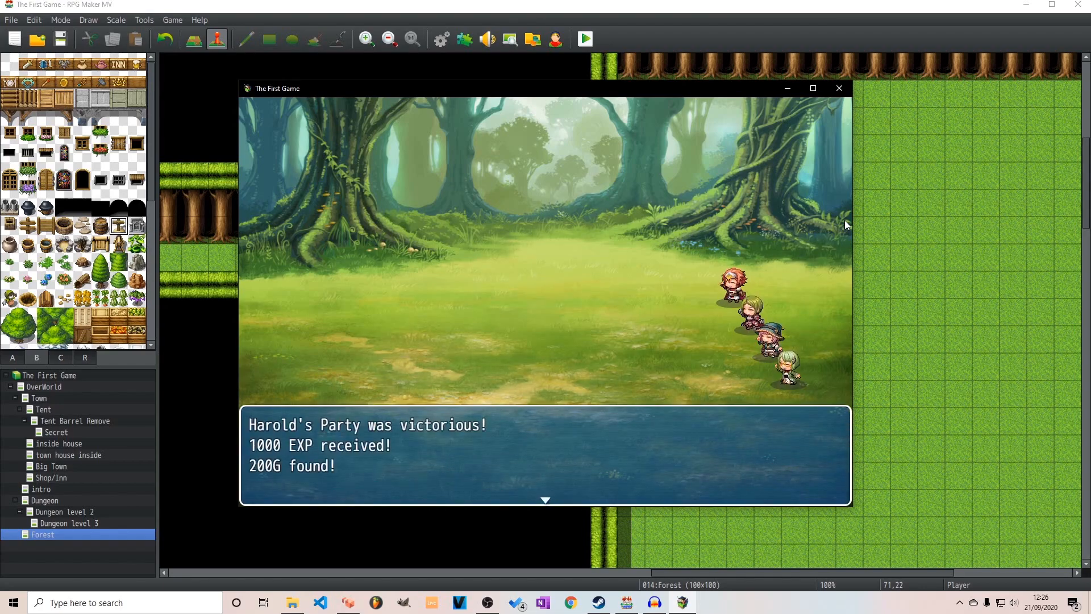
Advance through the Behemoth victory messages for rewards and level-ups, and return to the Forest map.
{"action": "key", "text": "Return"}
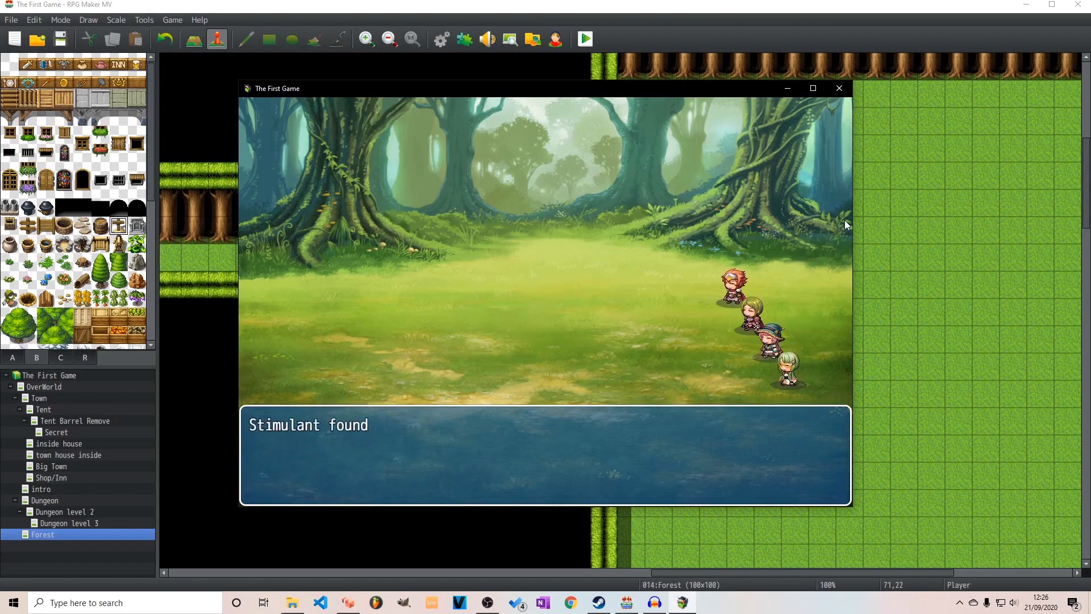
{"action": "key", "text": "Return"}
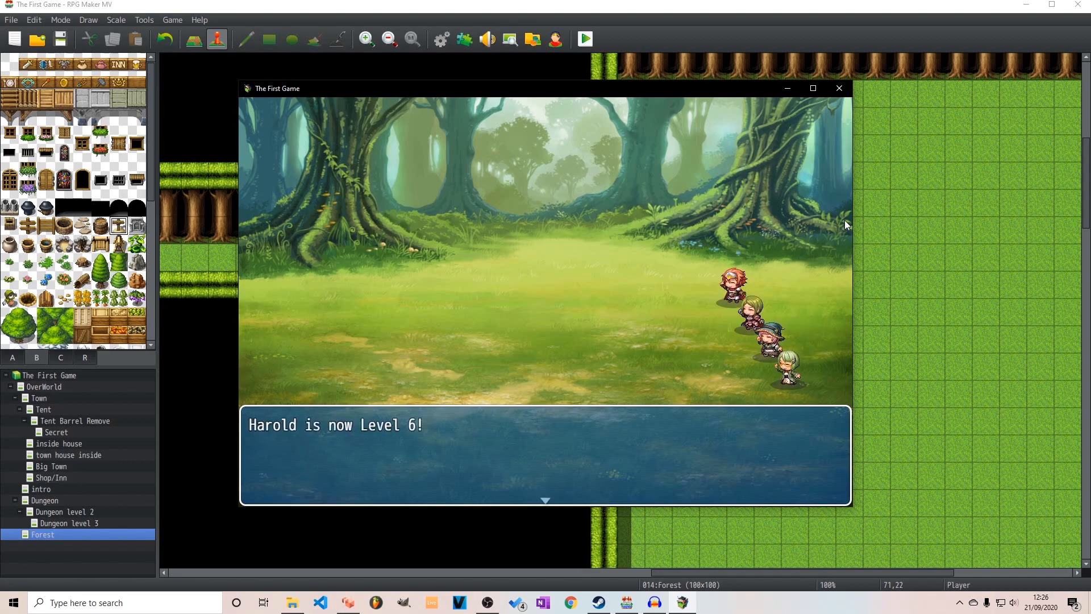
{"action": "key", "text": "Return"}
{"action": "key", "text": "Return"}
{"action": "key", "text": "Return"}
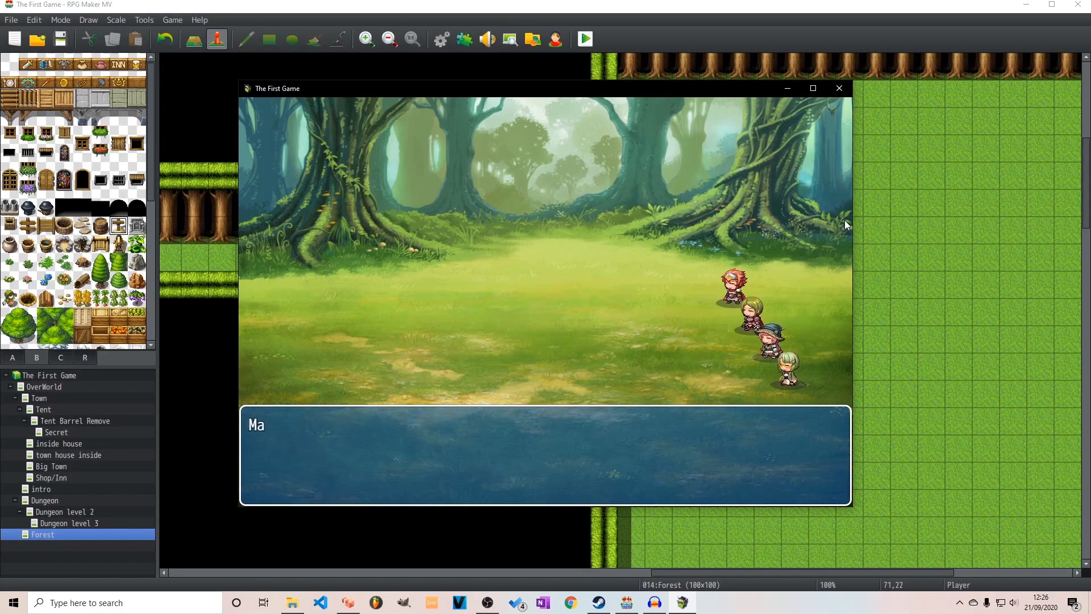
{"action": "key", "text": "Return"}
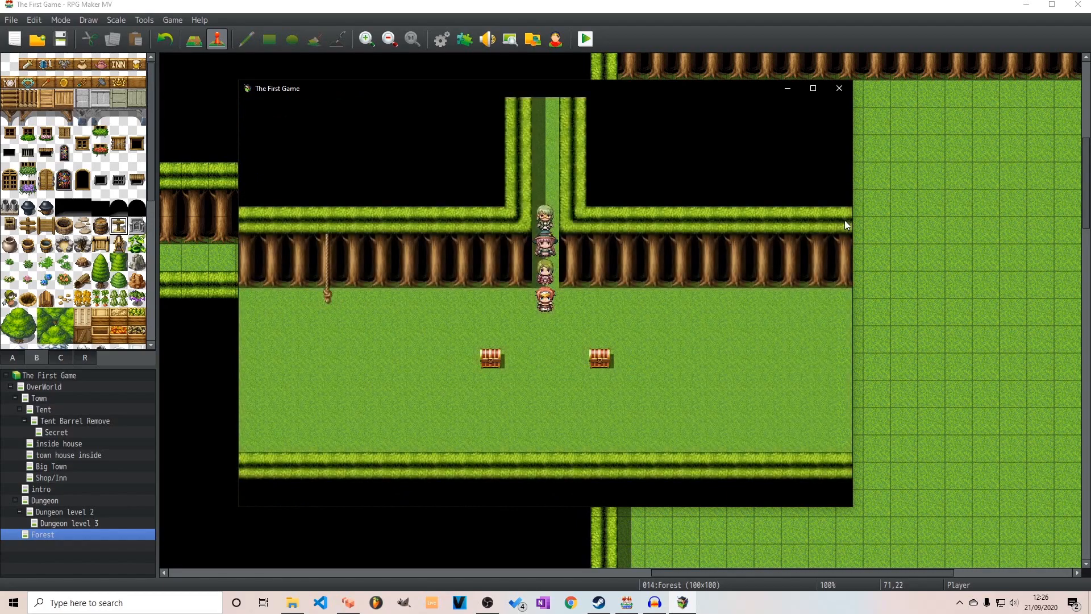
Walk the party into the clearing and open both treasure chests.
{"action": "key", "text": "Down"}
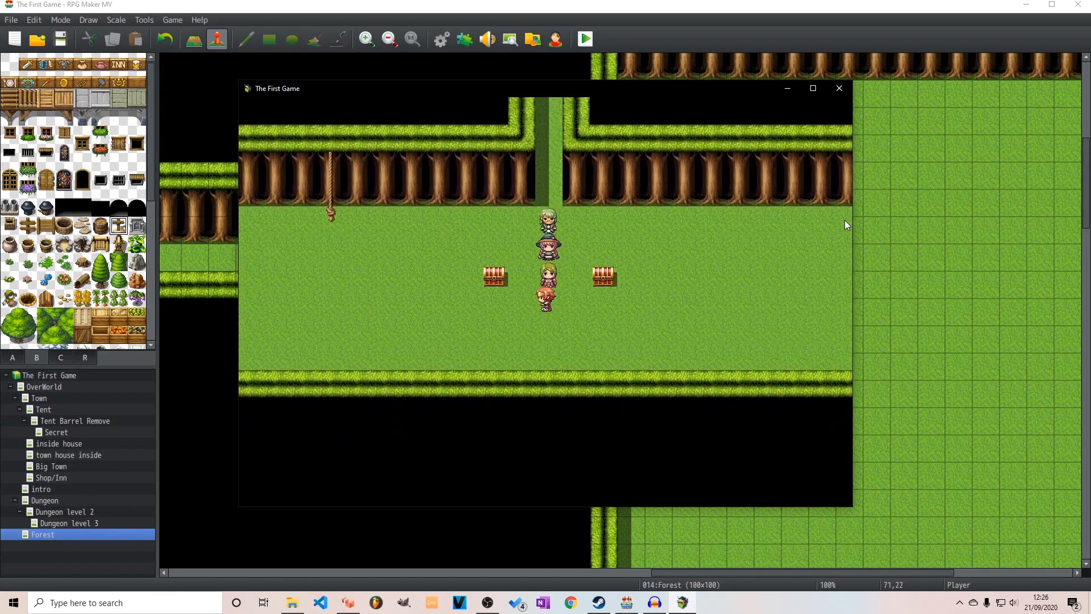
{"action": "key", "text": "Left"}
{"action": "key", "text": "Return"}
{"action": "key", "text": "Return"}
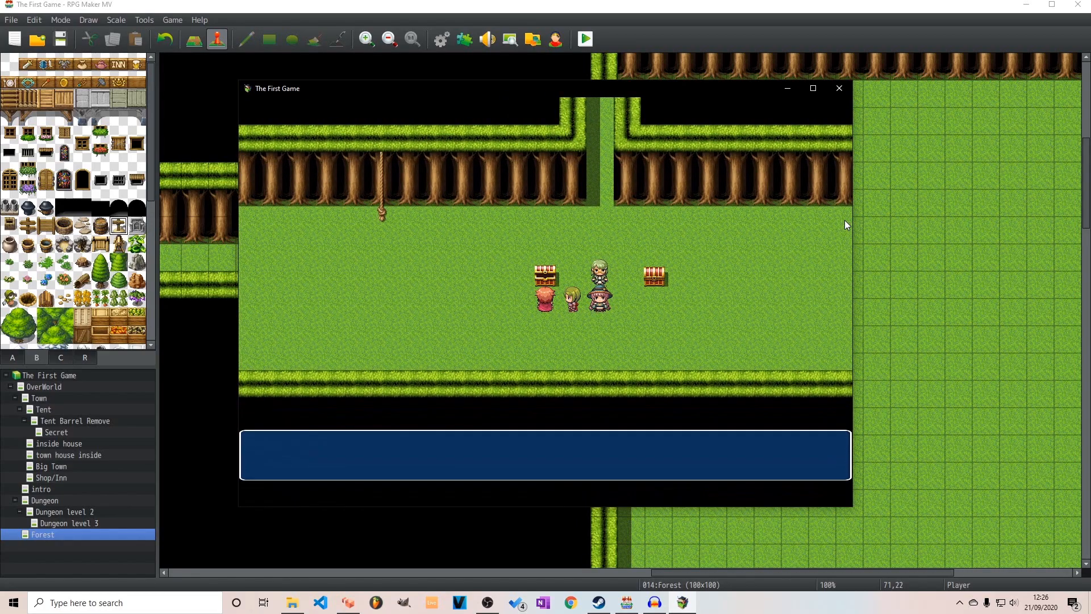
{"action": "key", "text": "Left"}
{"action": "key", "text": "Up"}
{"action": "key", "text": "Return"}
{"action": "key", "text": "Up"}
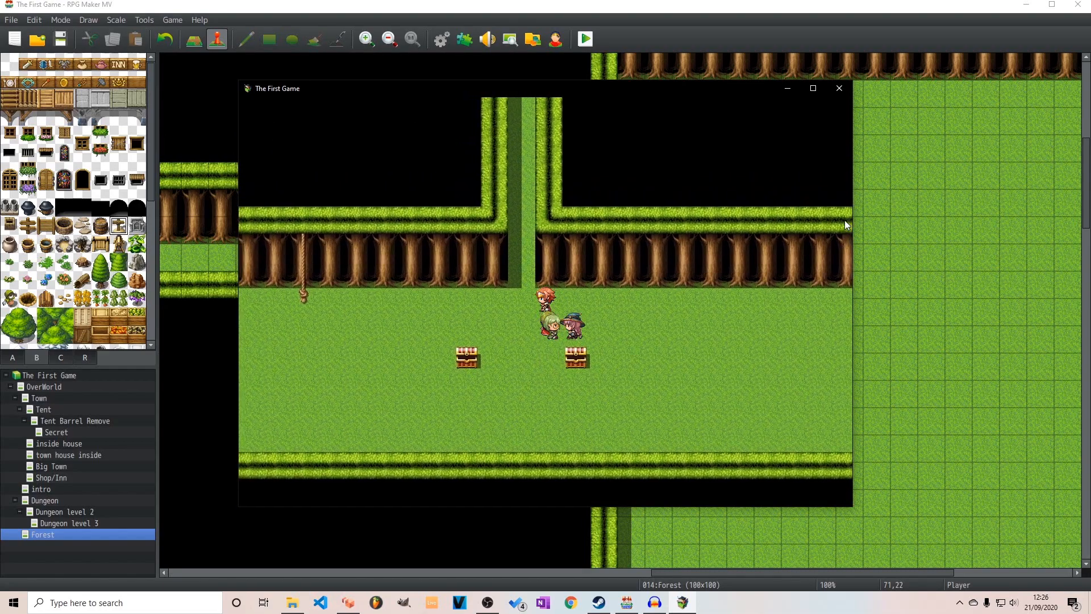
Cross the defeated boss's trigger spot again, leave the Forest by the rope to OverWorld, and end the playtest.
{"action": "key", "text": "Down"}
{"action": "key", "text": "Up"}
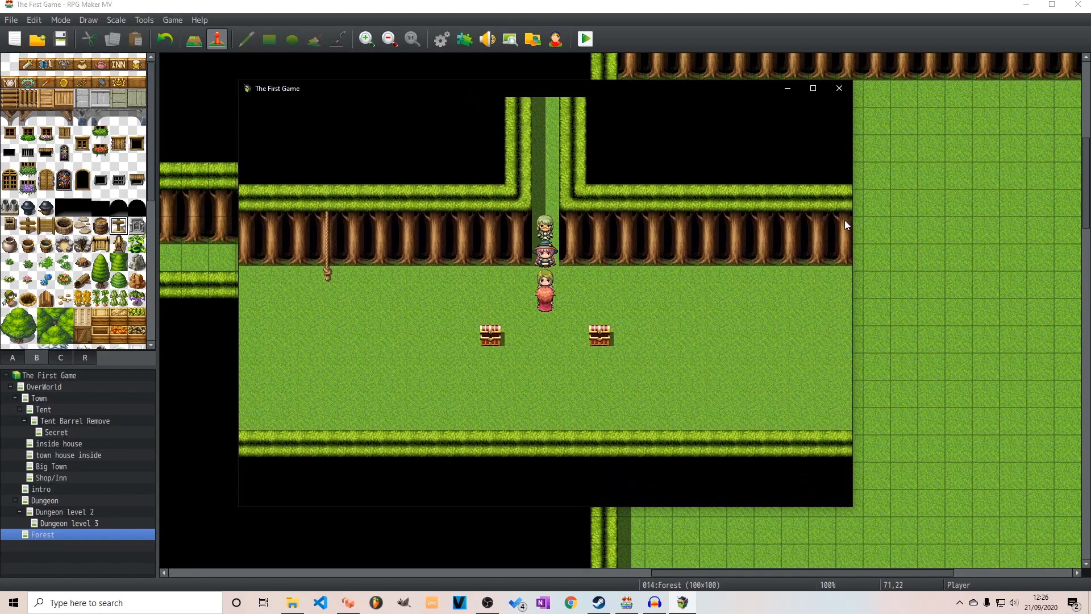
{"action": "key", "text": "Up"}
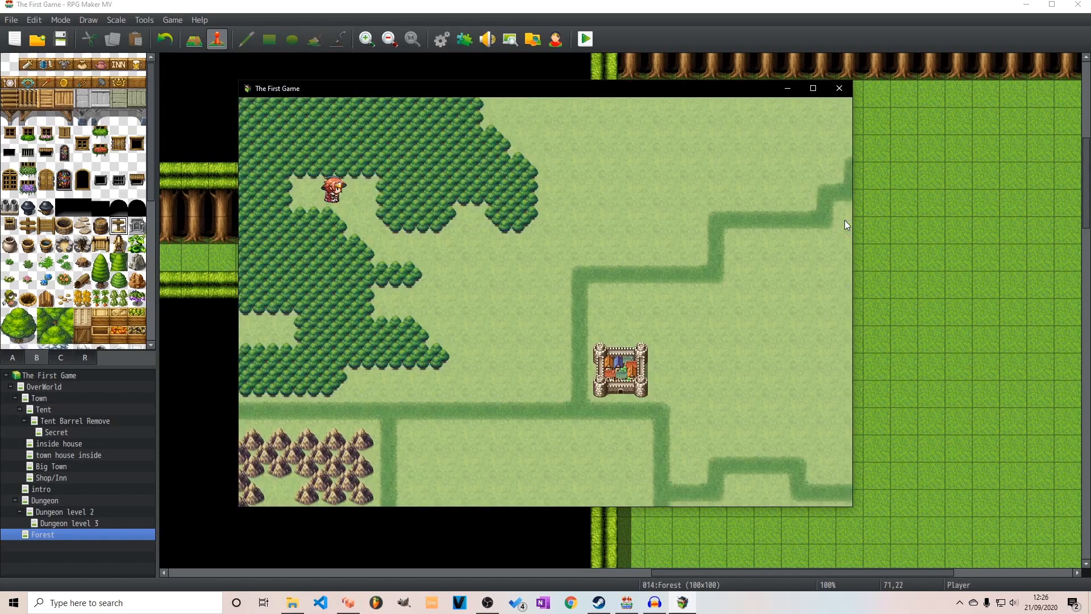
{"action": "key", "text": "Right"}
{"action": "key", "text": "Down"}
{"action": "key", "text": "alt+F4"}
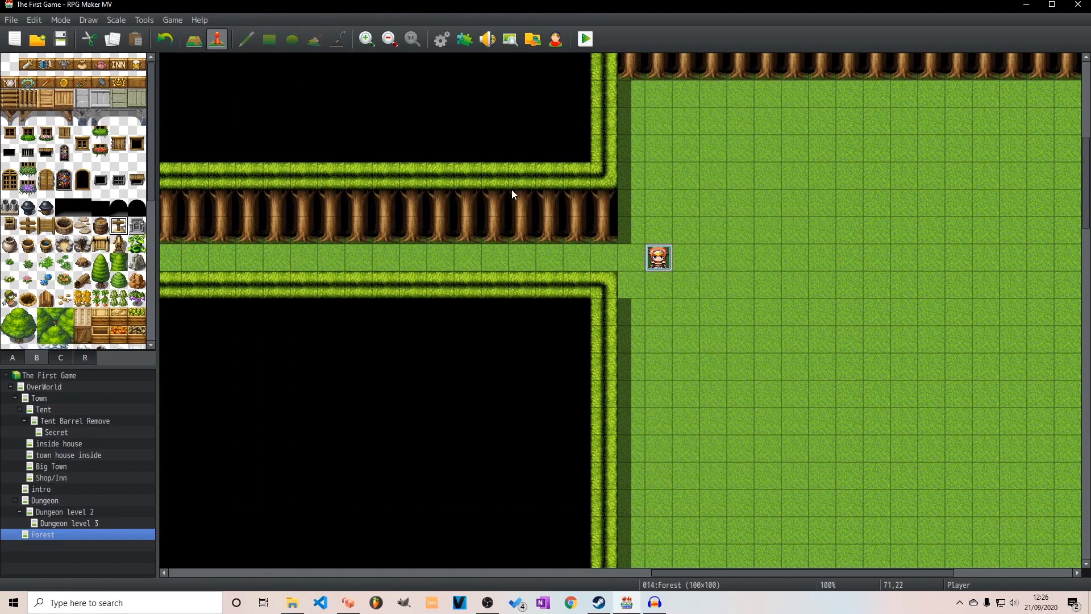
Set the Behemoth enemy's Hit Rate trait to 100% in the database.
{"action": "left_click_drag", "start_coordinate": [1085, 182], "coordinate": [1076, 487]}
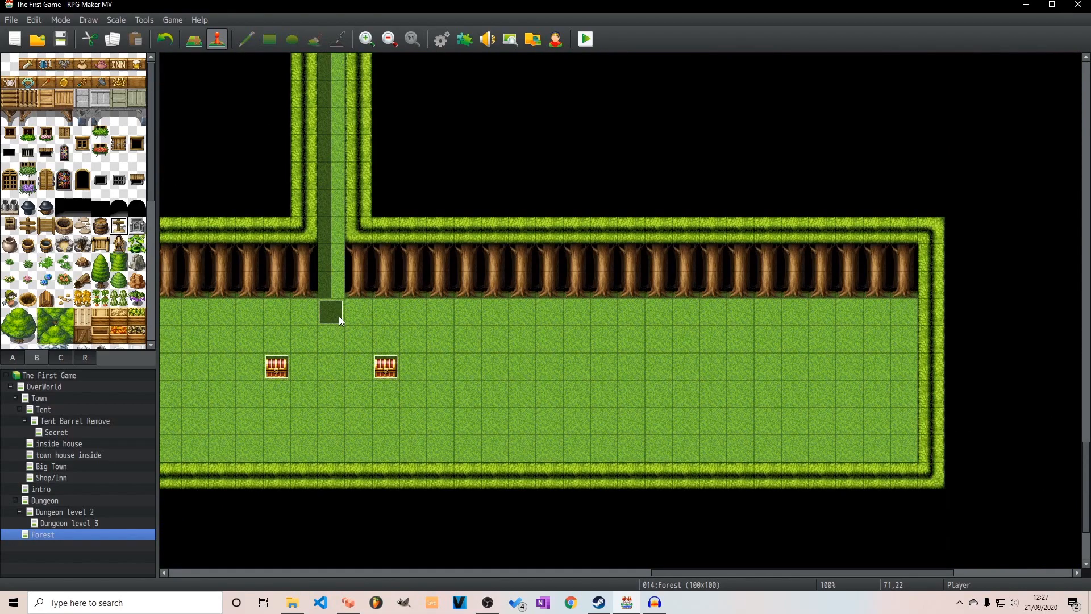
{"action": "left_click", "coordinate": [442, 39]}
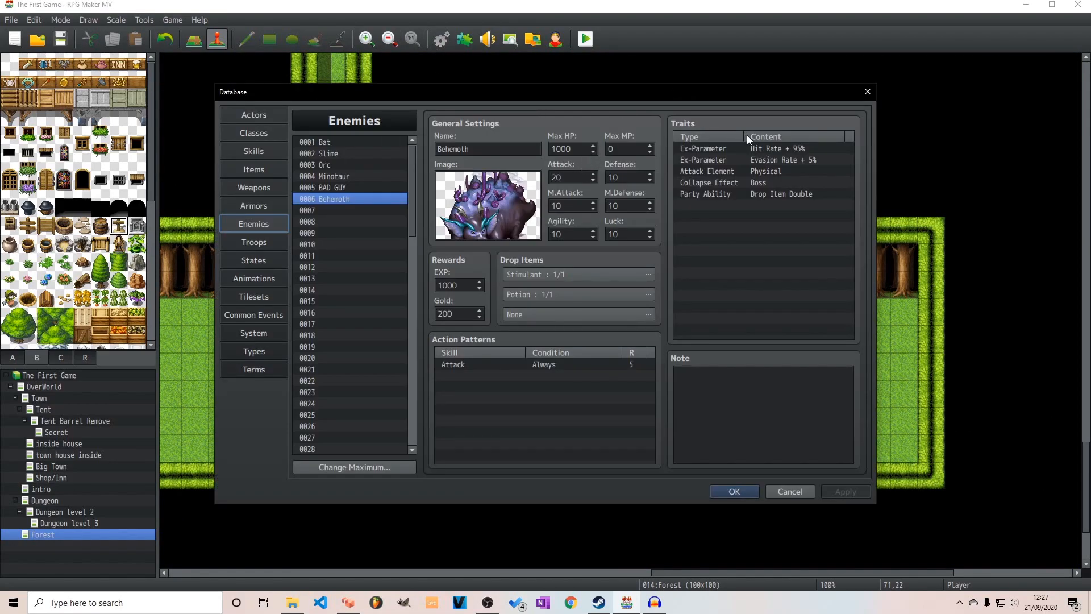
{"action": "left_click", "coordinate": [799, 147]}
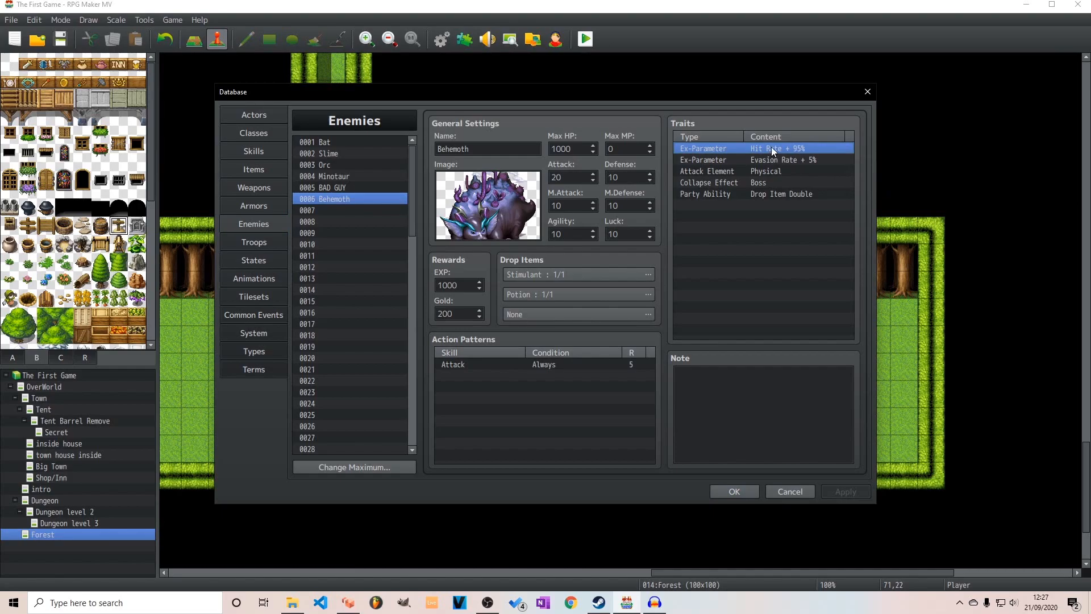
{"action": "double_click", "coordinate": [772, 147]}
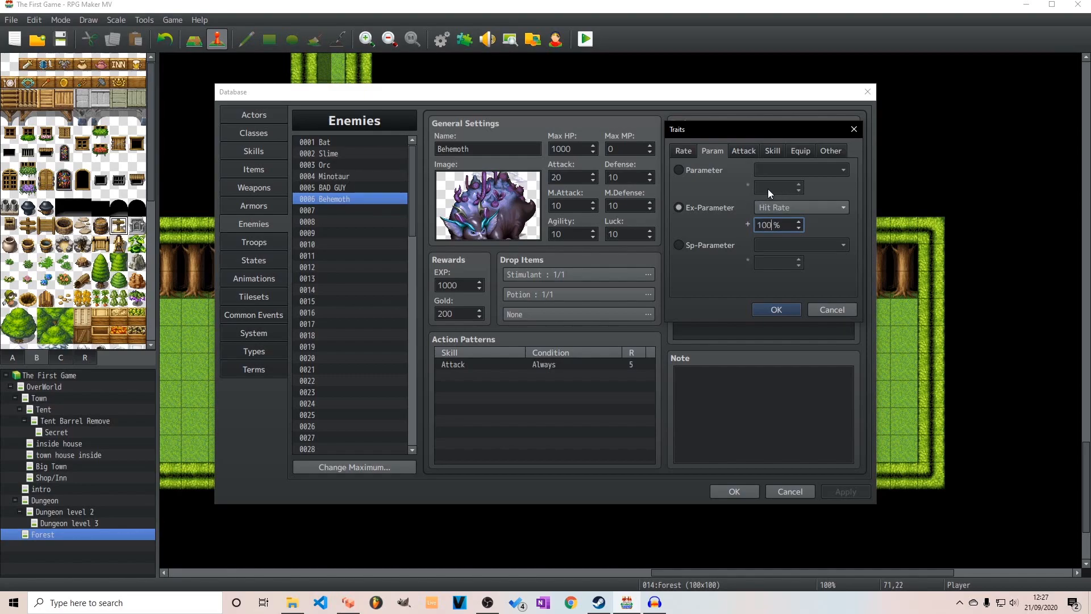
{"action": "left_click", "coordinate": [794, 210]}
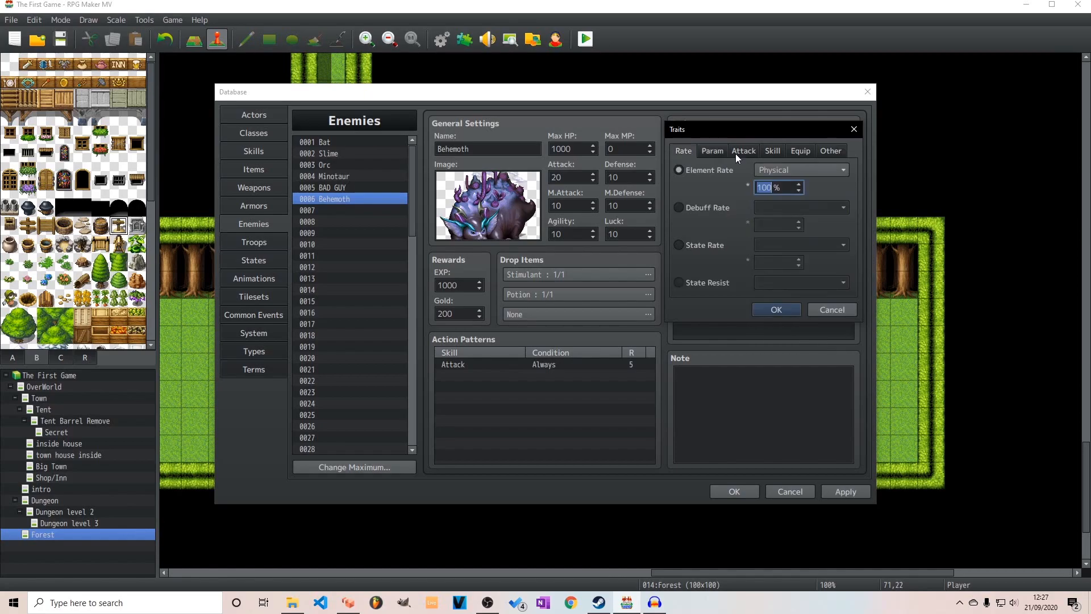
Add a Darkness attack element trait to the Behemoth, and set its Attack to 100, Max MP to 100 and Luck to 20.
{"action": "left_click", "coordinate": [735, 152]}
{"action": "left_click", "coordinate": [735, 169]}
{"action": "left_click", "coordinate": [772, 169]}
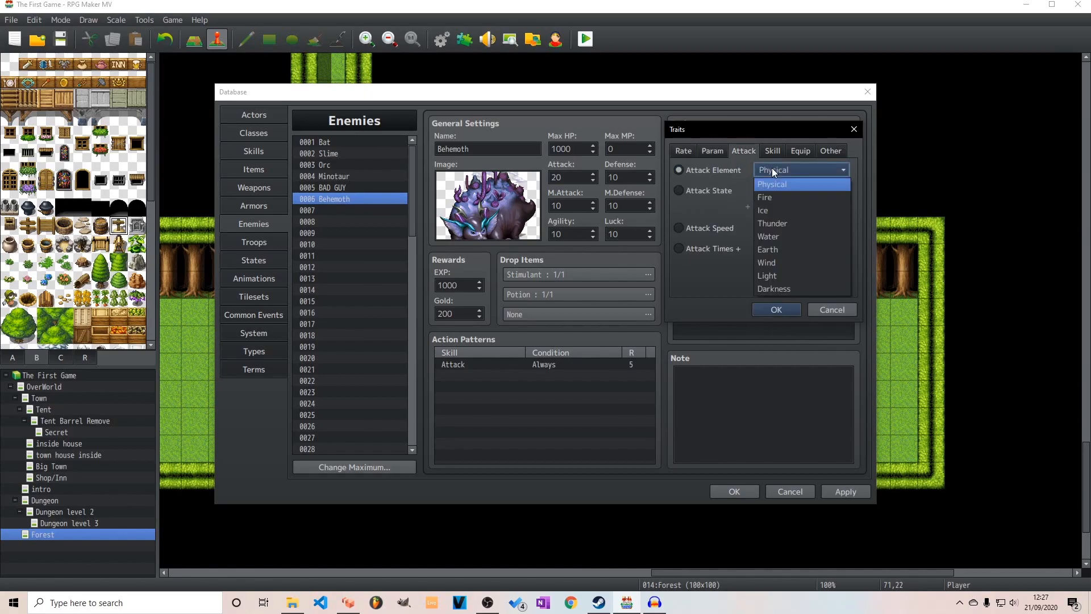
{"action": "left_click", "coordinate": [785, 288]}
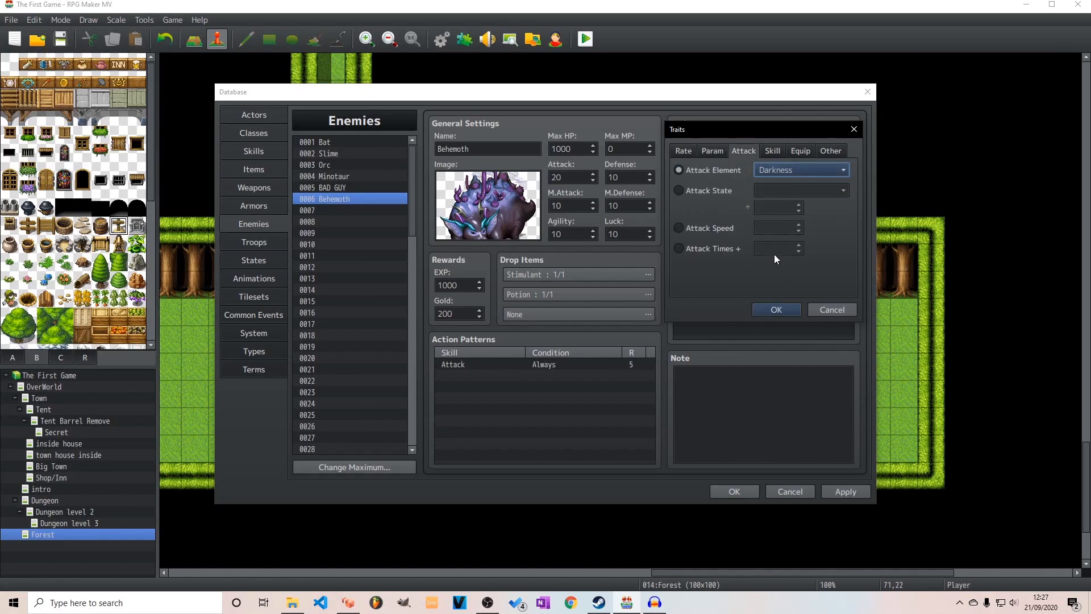
{"action": "left_click", "coordinate": [777, 309]}
{"action": "double_click", "coordinate": [576, 176]}
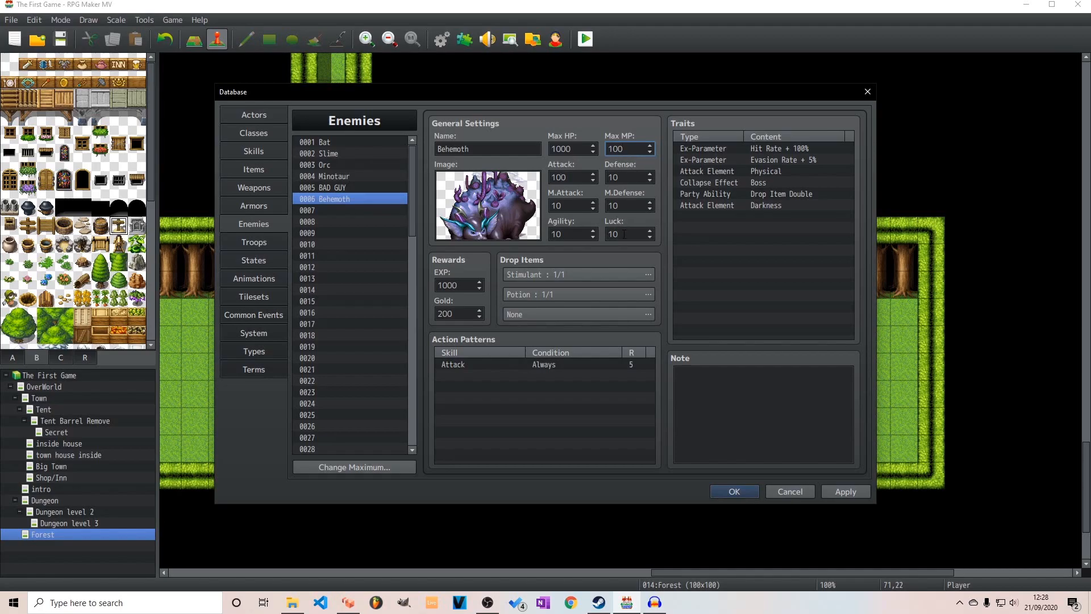
{"action": "type", "text": "0"}
Choose Double Attack as the skill of an action pattern for the Behemoth.
{"action": "double_click", "coordinate": [545, 364]}
{"action": "left_click", "coordinate": [545, 315]}
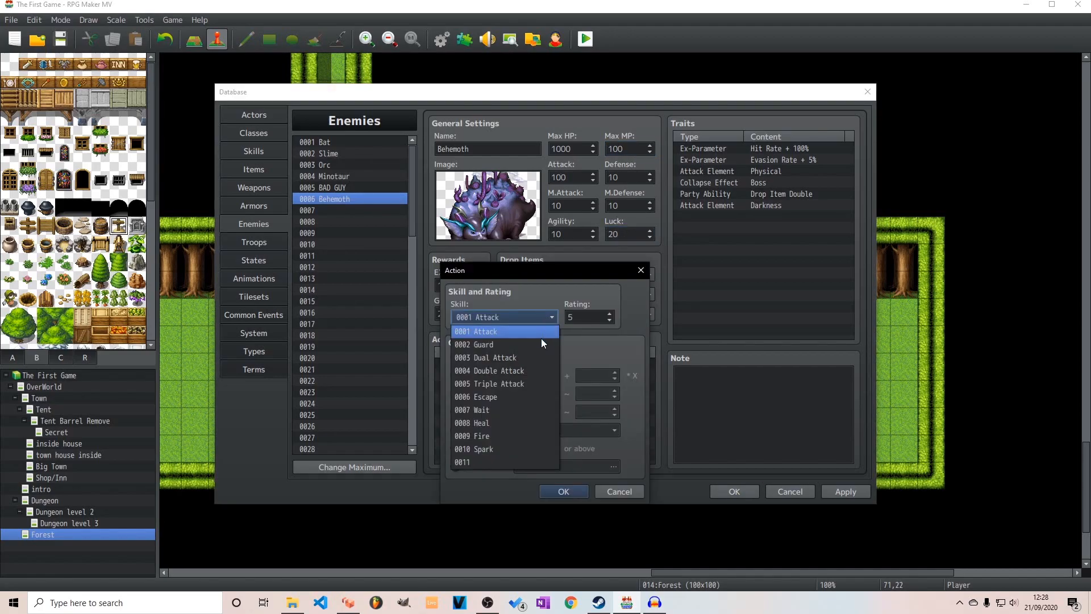
{"action": "left_click", "coordinate": [539, 370]}
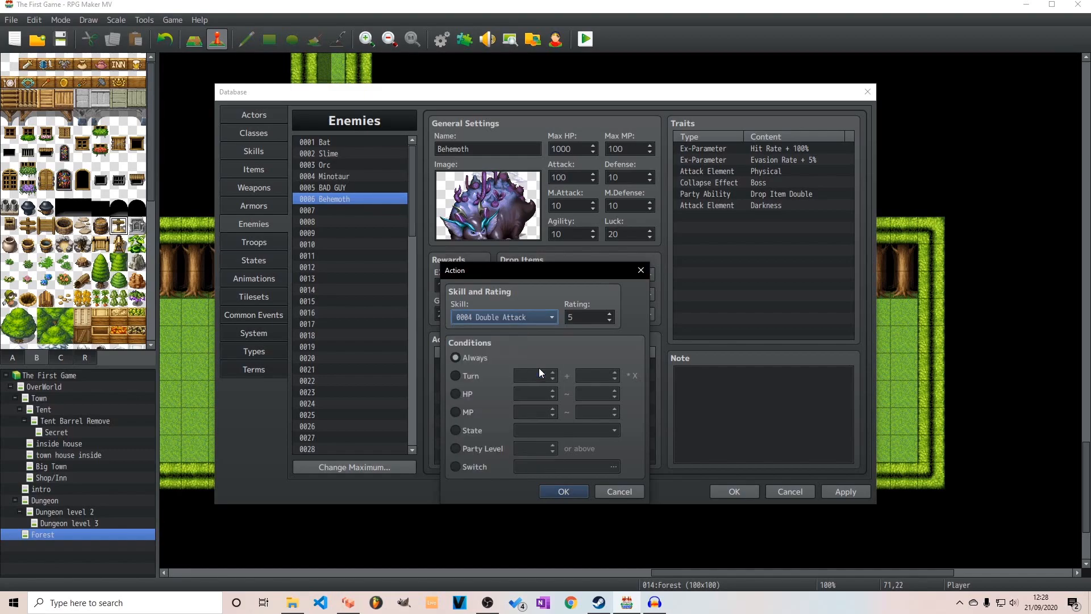
{"action": "left_click", "coordinate": [585, 317]}
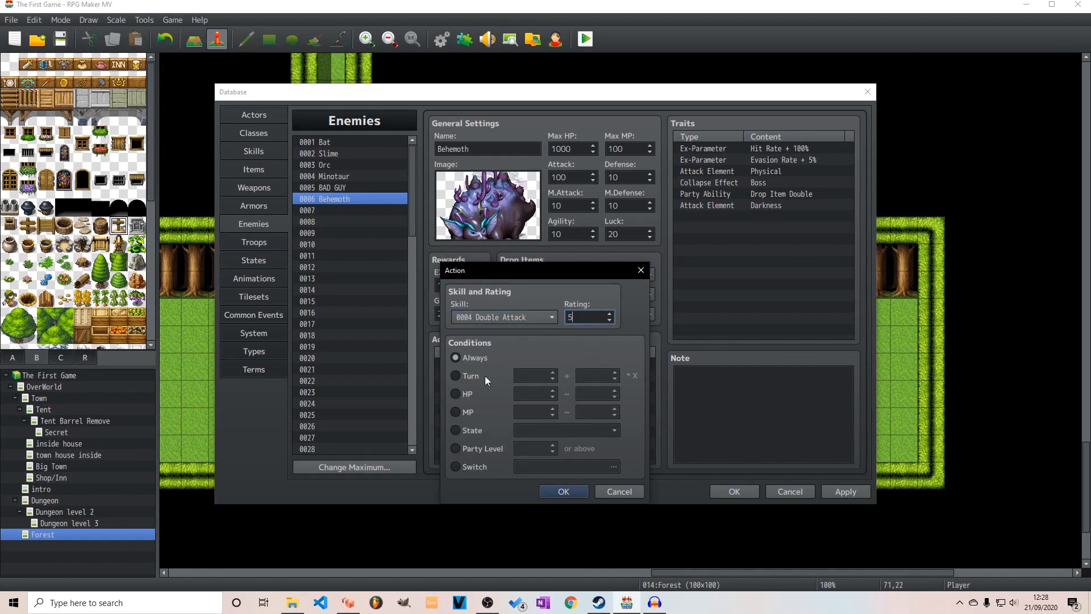
{"action": "double_click", "coordinate": [598, 316]}
{"action": "type", "text": "1"}
{"action": "left_click", "coordinate": [459, 361]}
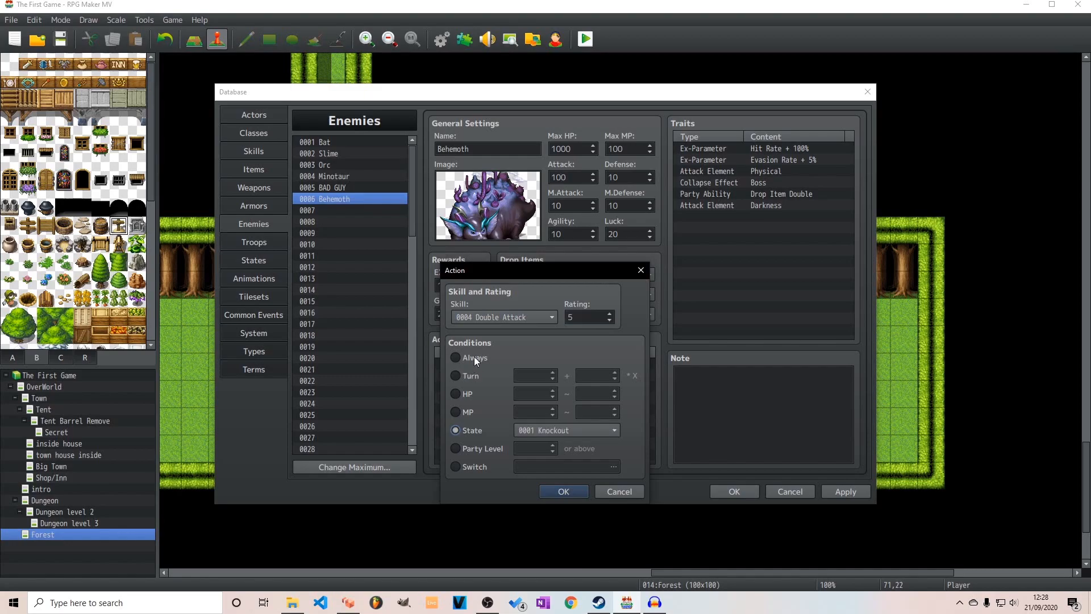
{"action": "left_click", "coordinate": [474, 359]}
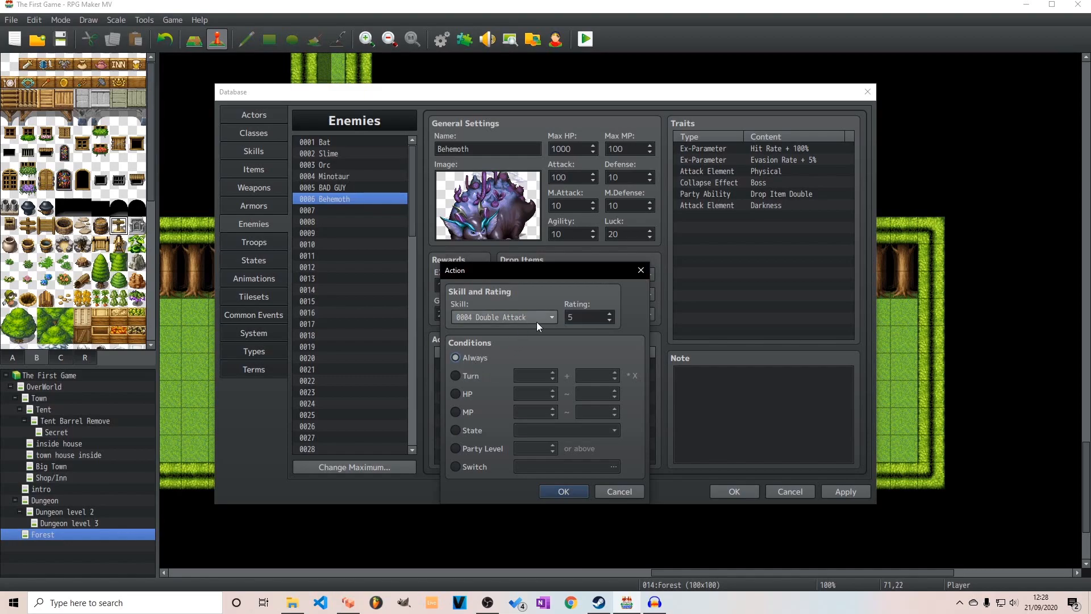
{"action": "left_click", "coordinate": [458, 374]}
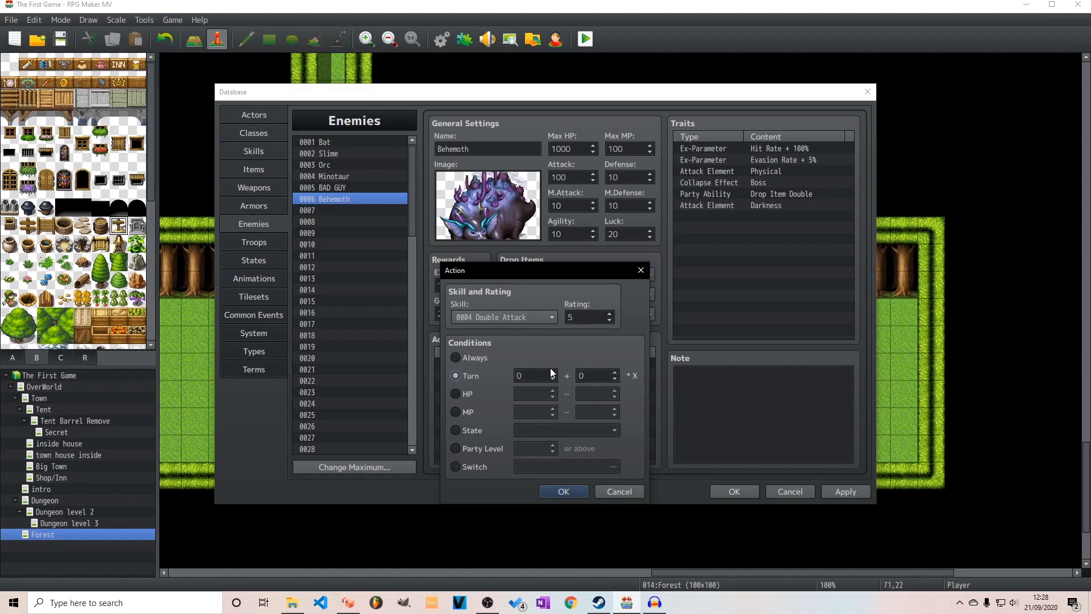
Give the Double Attack action an HP condition, entering 50% for the range.
{"action": "left_click", "coordinate": [466, 393]}
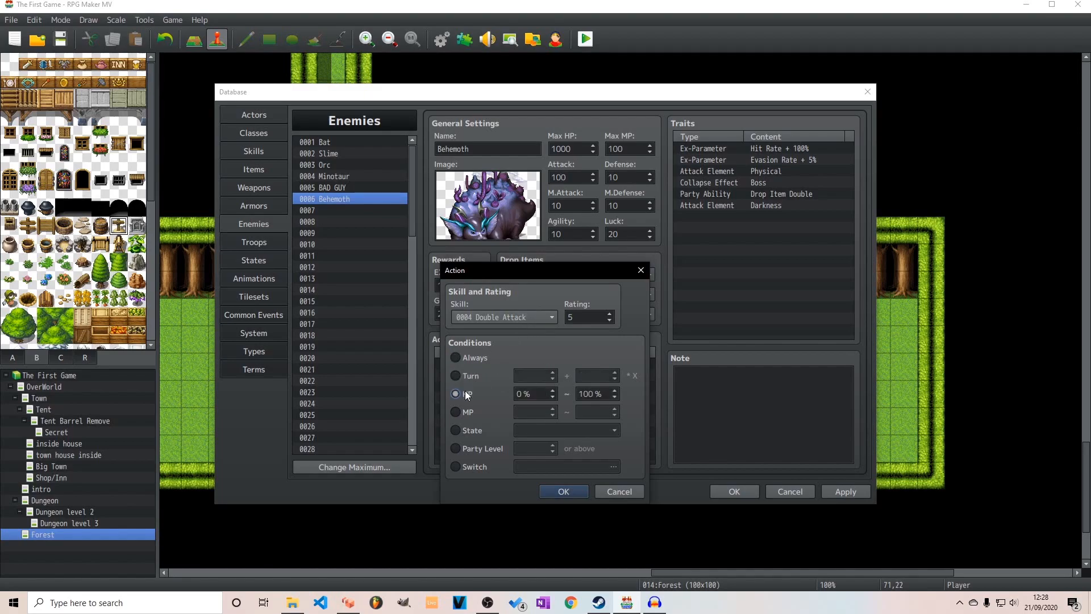
{"action": "key", "text": "Tab"}
{"action": "type", "text": "50"}
{"action": "double_click", "coordinate": [593, 394]}
{"action": "type", "text": "50"}
{"action": "key", "text": "shift+Tab"}
Add a Heal action with the turn condition 5 + 5 * X to the Behemoth, and save the database changes.
{"action": "left_click", "coordinate": [504, 317]}
{"action": "left_click", "coordinate": [510, 422]}
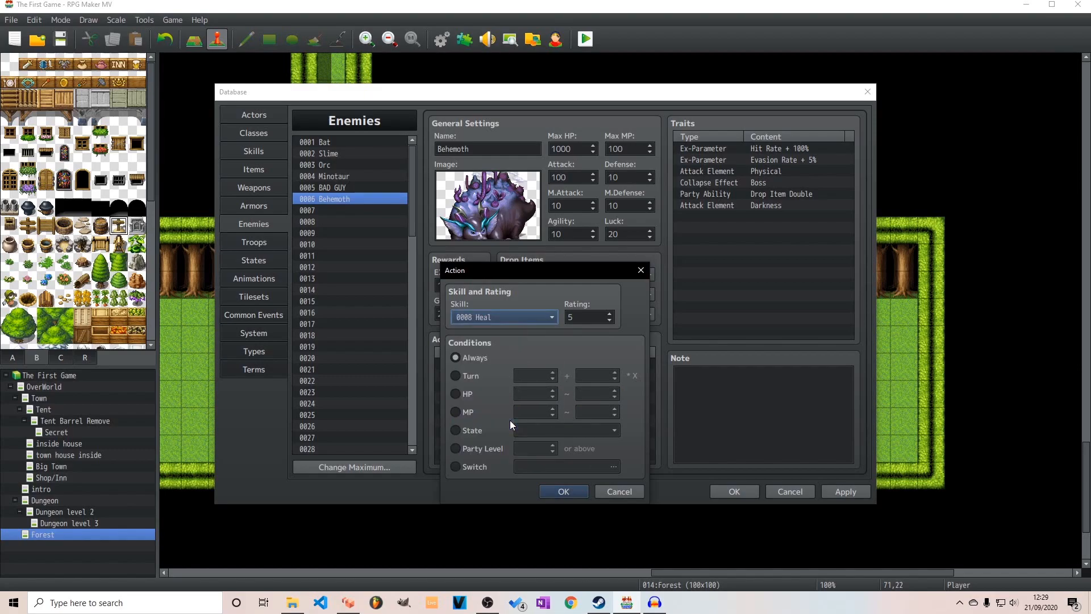
{"action": "left_click", "coordinate": [465, 375]}
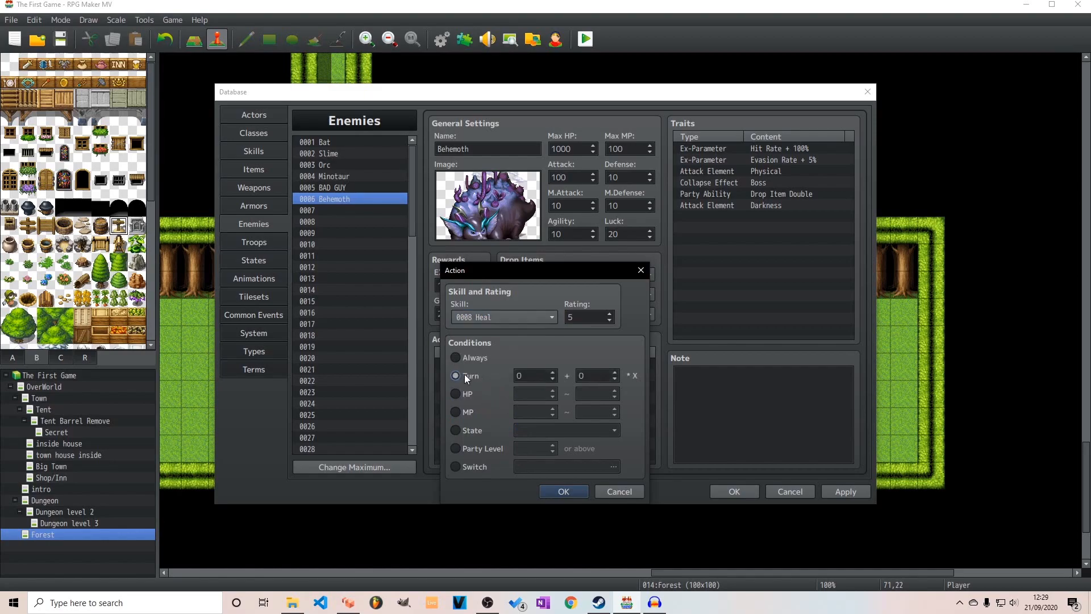
{"action": "left_click", "coordinate": [532, 375]}
{"action": "type", "text": "5"}
{"action": "key", "text": "Tab"}
{"action": "type", "text": "5"}
{"action": "left_click", "coordinate": [564, 492]}
{"action": "left_click", "coordinate": [845, 491]}
{"action": "left_click", "coordinate": [752, 490]}
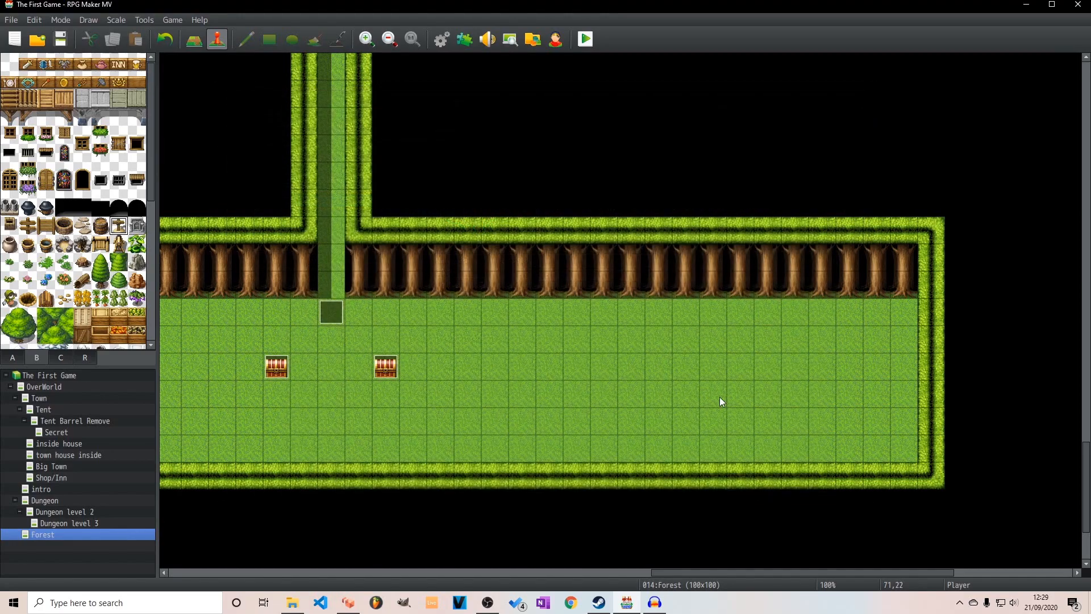
Set the player's starting position in the narrow corridor above the boss event on the Forest map.
{"action": "right_click", "coordinate": [332, 146]}
{"action": "mouse_move", "coordinate": [401, 291]}
{"action": "left_click", "coordinate": [485, 287]}
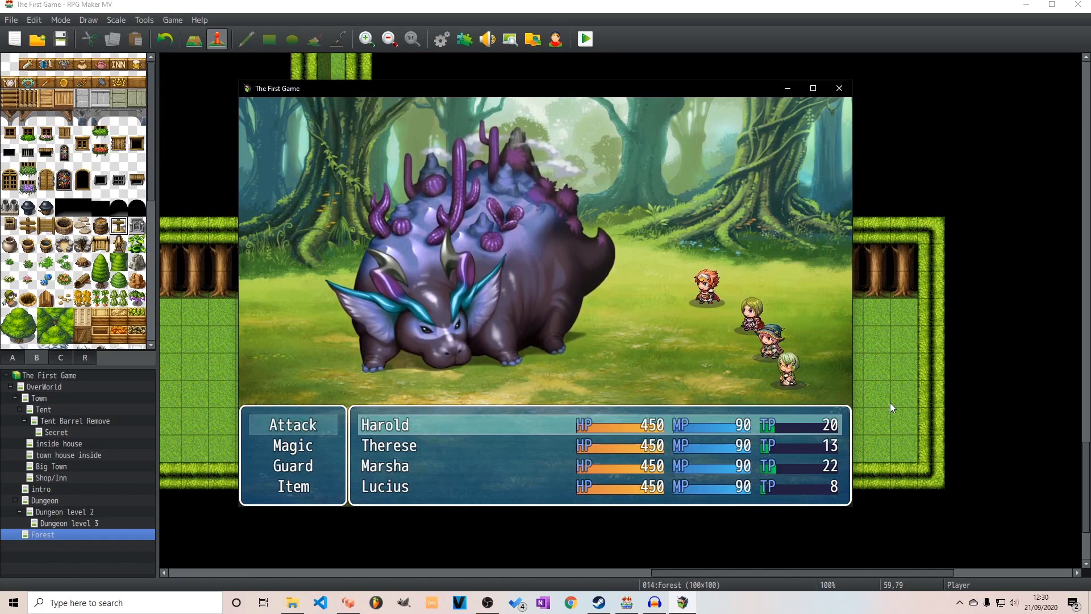
Playtest the first round against the strengthened Behemoth, casting Spark with the Hero and giving the other party members their commands.
{"action": "key", "text": "Down"}
{"action": "key", "text": "Return"}
{"action": "key", "text": "Right"}
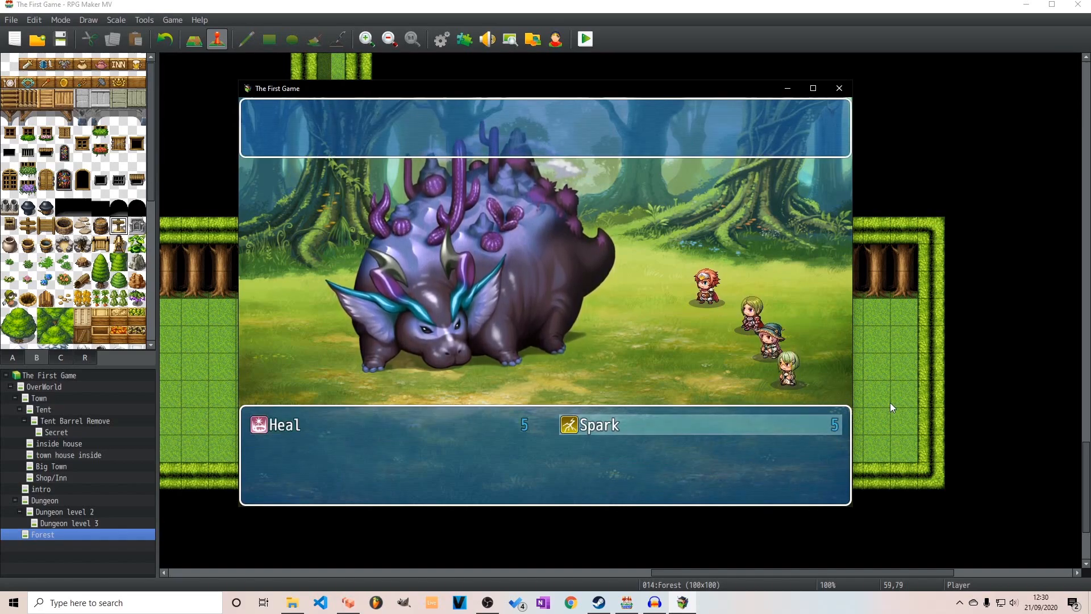
{"action": "key", "text": "Return"}
{"action": "key", "text": "Return"}
{"action": "key", "text": "Return"}
{"action": "key", "text": "Return"}
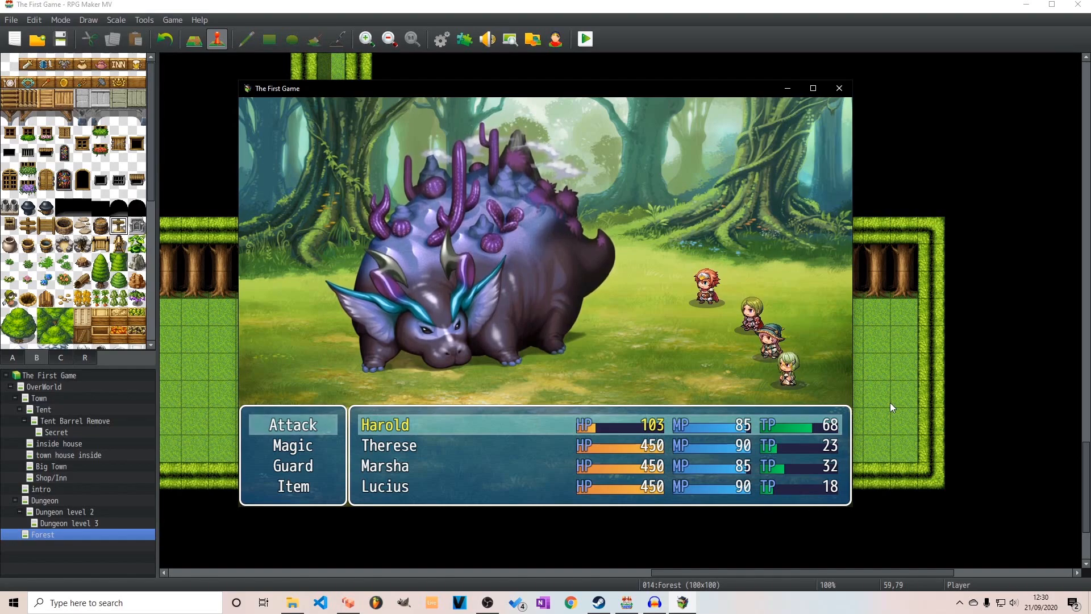
Play another round against the Behemoth, using magic with the first and third party members and attacking with the second and fourth.
{"action": "key", "text": "Down"}
{"action": "key", "text": "Return"}
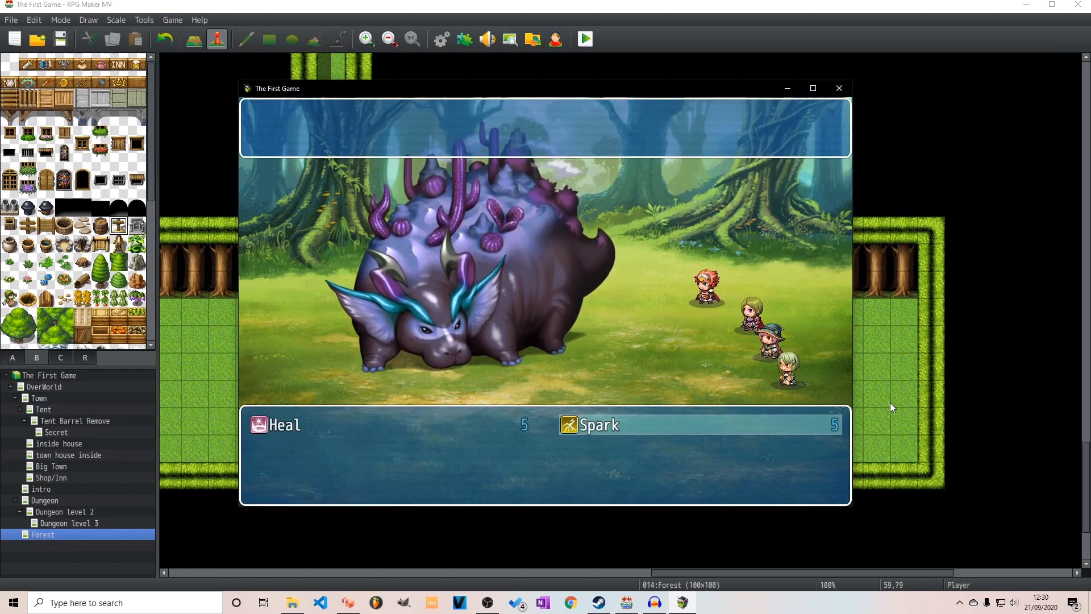
{"action": "key", "text": "Escape"}
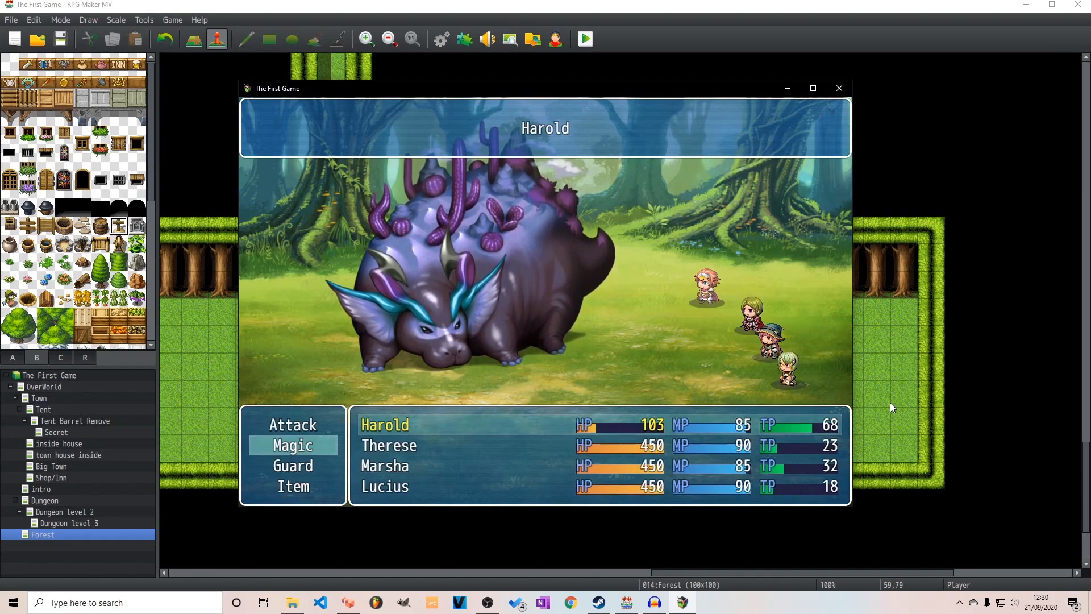
{"action": "key", "text": "Down"}
{"action": "key", "text": "Return"}
{"action": "key", "text": "Return"}
{"action": "key", "text": "Return"}
{"action": "key", "text": "Down"}
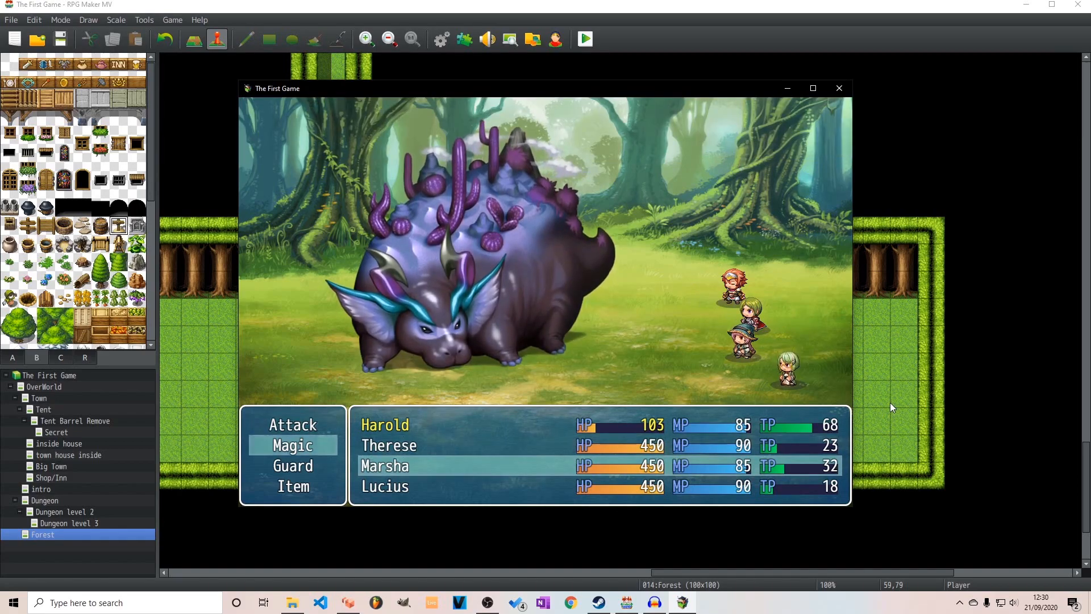
{"action": "key", "text": "Return"}
{"action": "key", "text": "Return"}
{"action": "key", "text": "Return"}
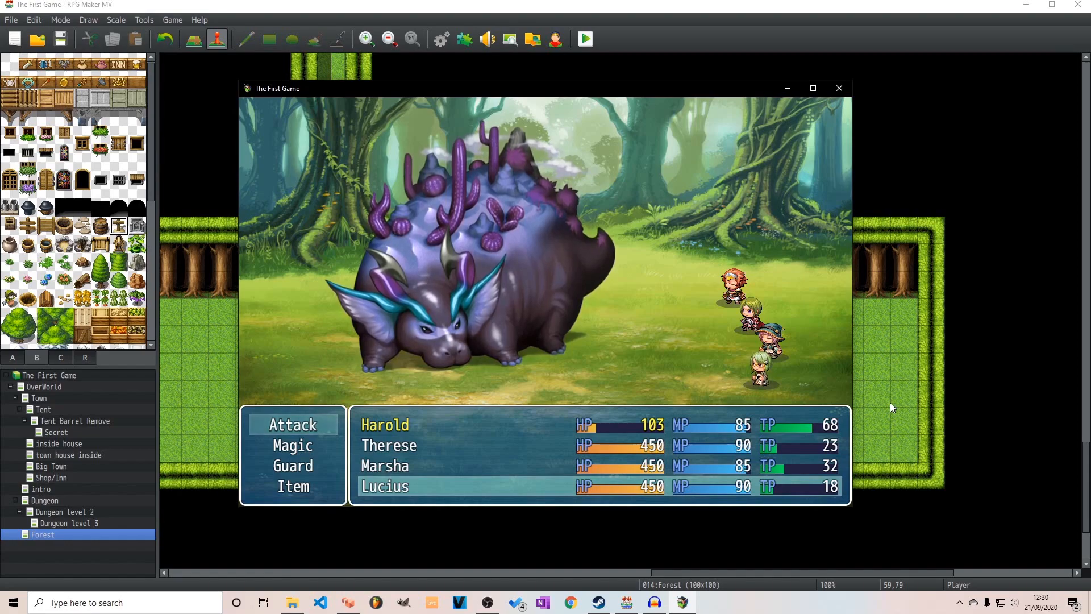
{"action": "key", "text": "Return"}
{"action": "key", "text": "Return"}
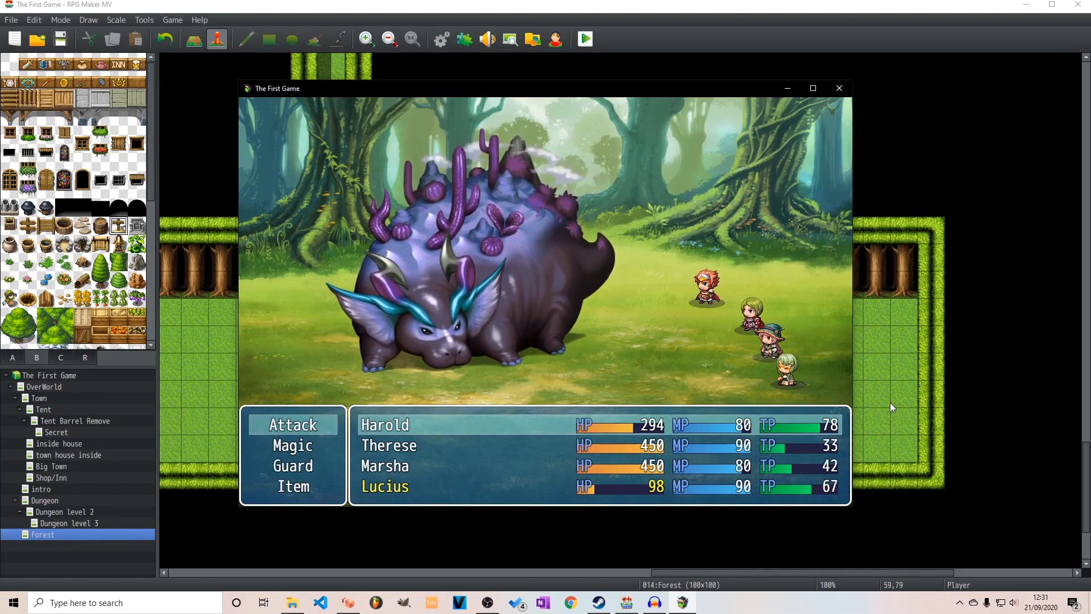
Play the following battle round, casting Spark with the Hero, attacking with the second member and using the third member's magic.
{"action": "key", "text": "Down"}
{"action": "key", "text": "Return"}
{"action": "key", "text": "Right"}
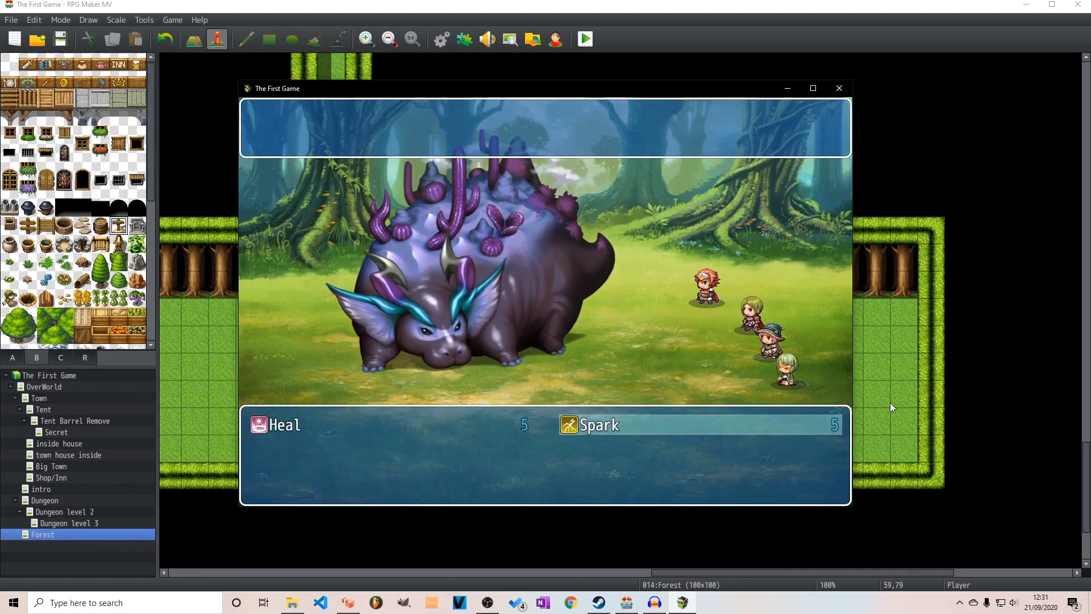
{"action": "key", "text": "Return"}
{"action": "key", "text": "Return"}
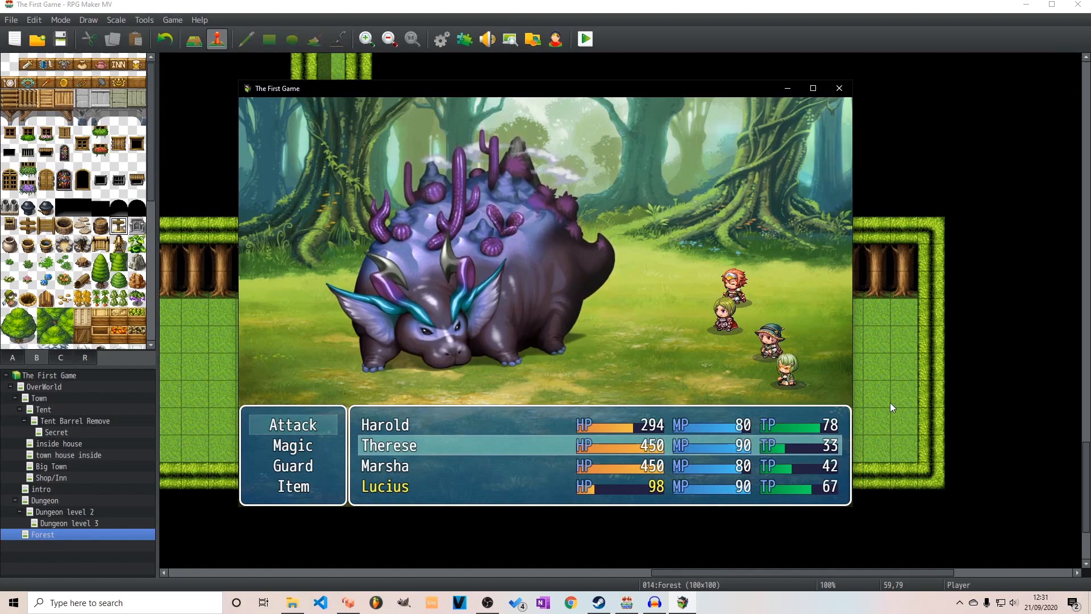
{"action": "key", "text": "Return"}
{"action": "key", "text": "Return"}
{"action": "key", "text": "Down"}
{"action": "key", "text": "Return"}
{"action": "key", "text": "Right"}
{"action": "key", "text": "Return"}
{"action": "key", "text": "Return"}
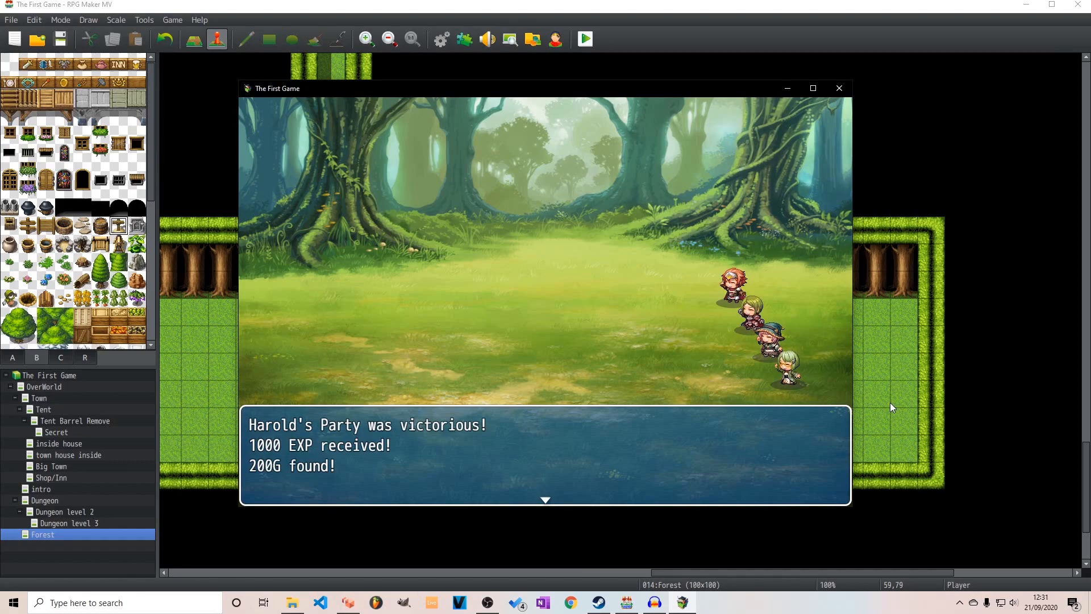
Advance through the victory, loot and level-up messages, and walk the party into the clearing with the chests.
{"action": "key", "text": "Return"}
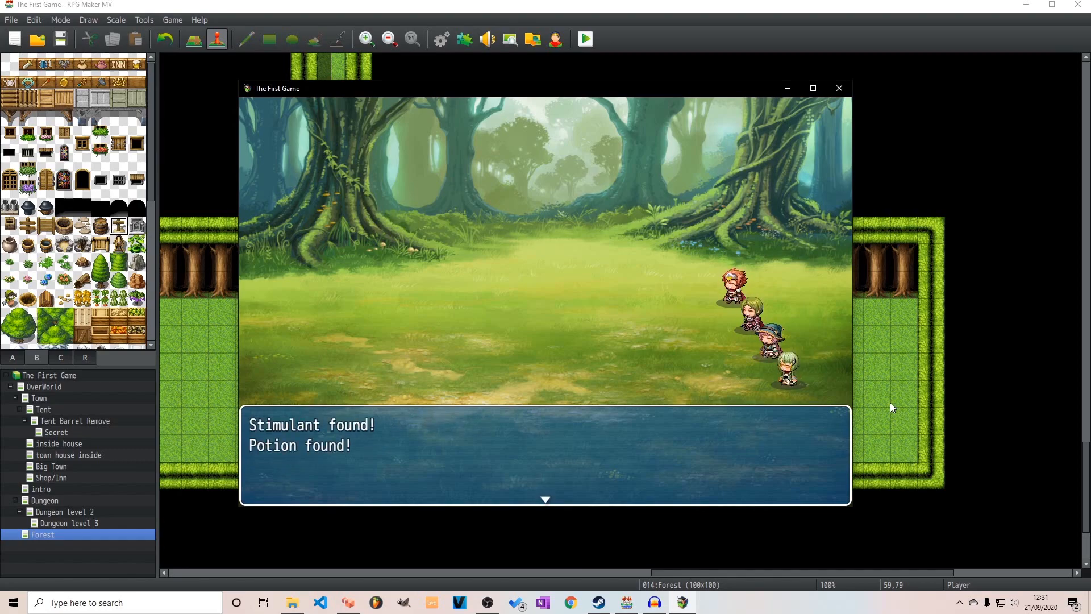
{"action": "key", "text": "Return"}
{"action": "key", "text": "Return"}
{"action": "key", "text": "Return"}
{"action": "key", "text": "Return"}
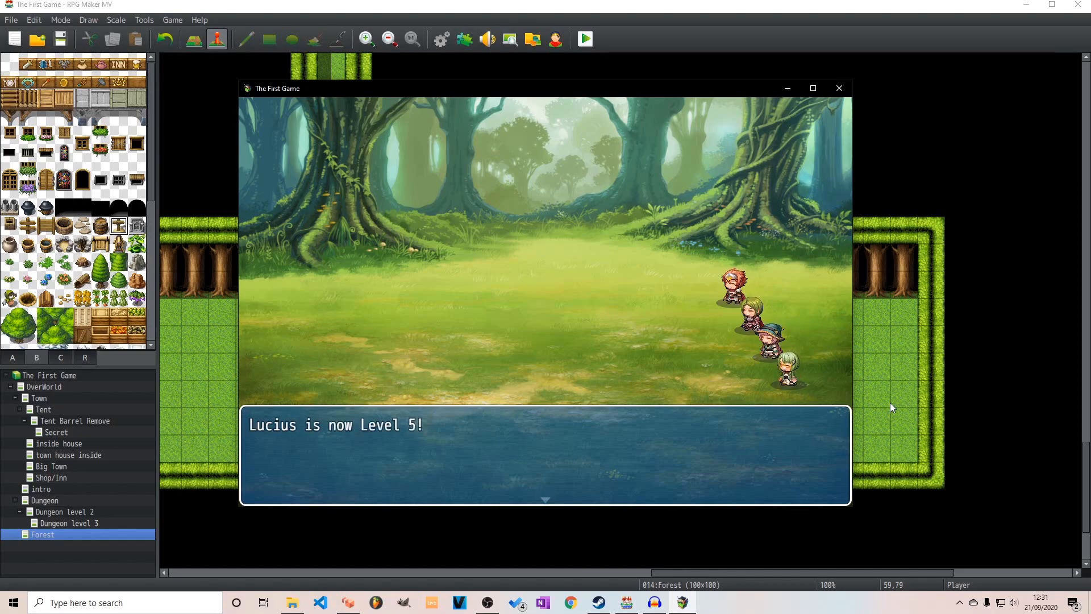
{"action": "key", "text": "Return"}
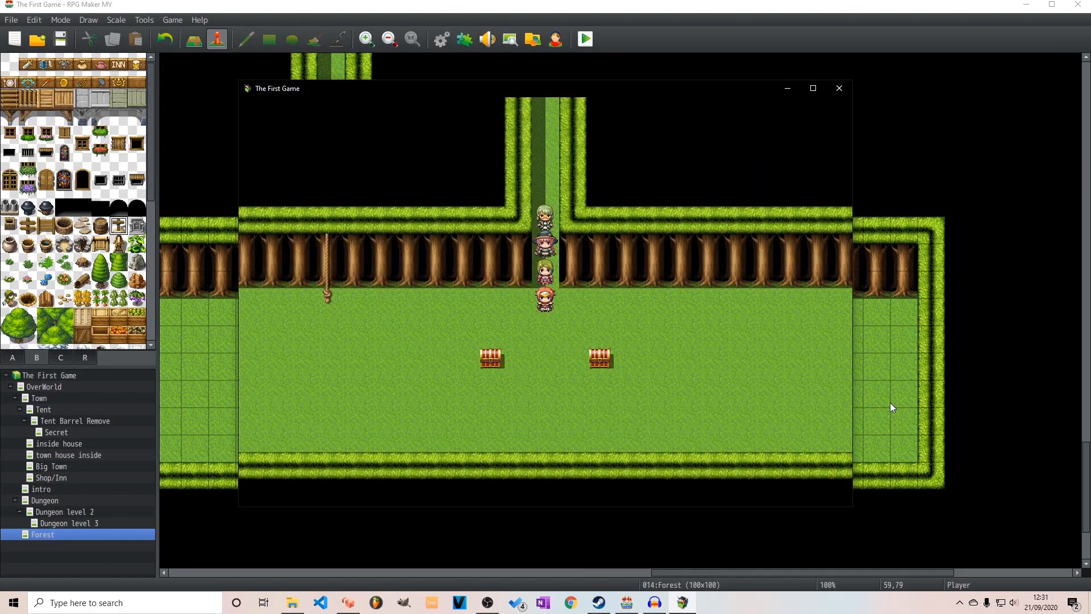
{"action": "key", "text": "Down"}
{"action": "key", "text": "Left"}
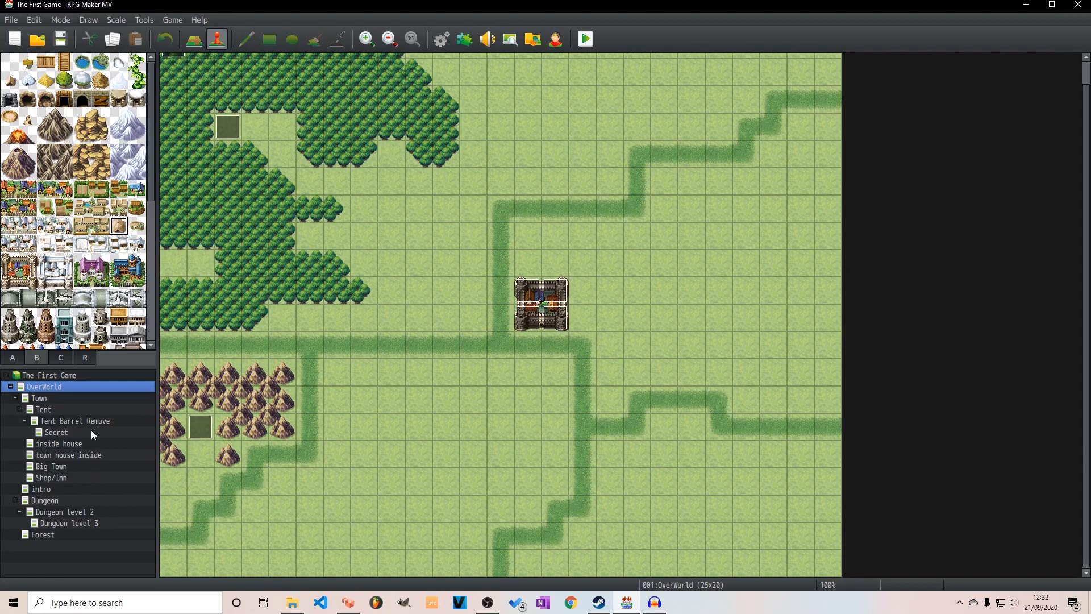
Look over the OverWorld map and open the Big Town map.
{"action": "left_click", "coordinate": [81, 465]}
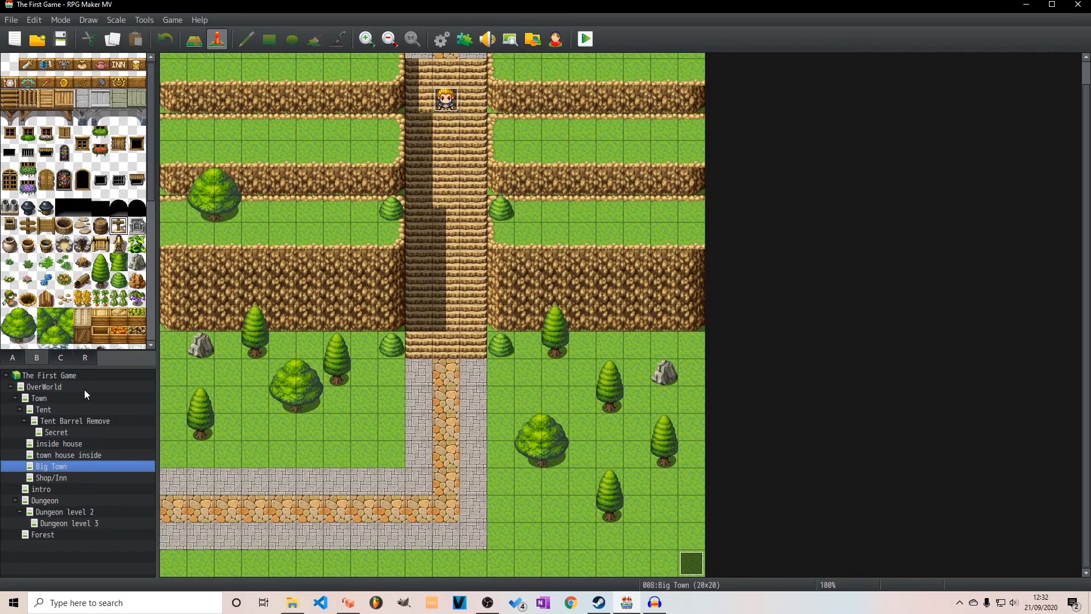
{"action": "left_click", "coordinate": [84, 390]}
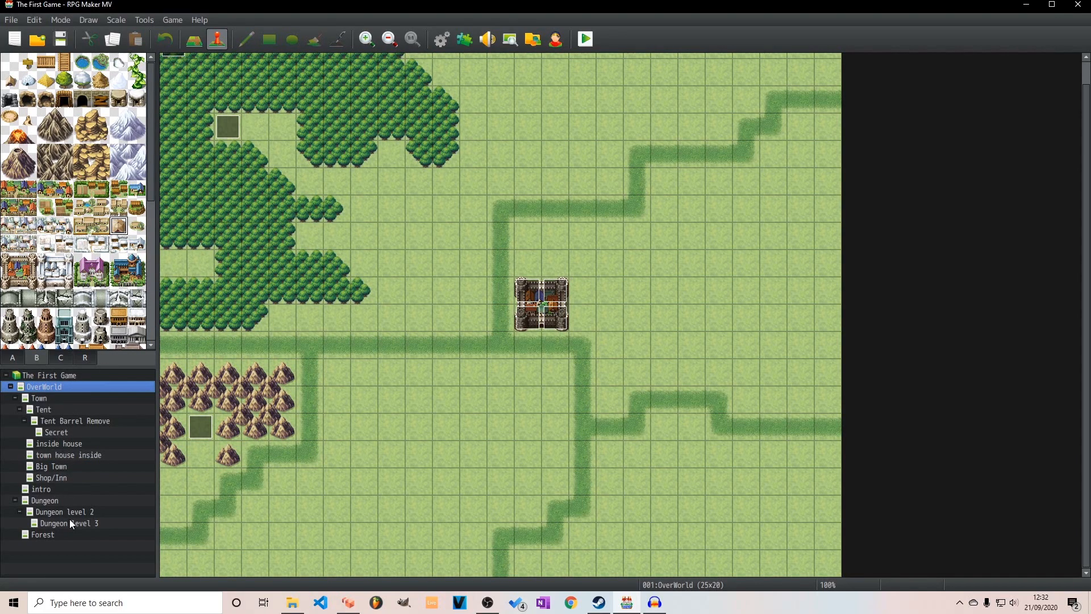
{"action": "left_click", "coordinate": [76, 465]}
{"action": "scroll", "coordinate": [448, 264], "scroll_direction": "up", "scroll_amount": 1}
{"action": "scroll", "coordinate": [452, 260], "scroll_direction": "down", "scroll_amount": 1}
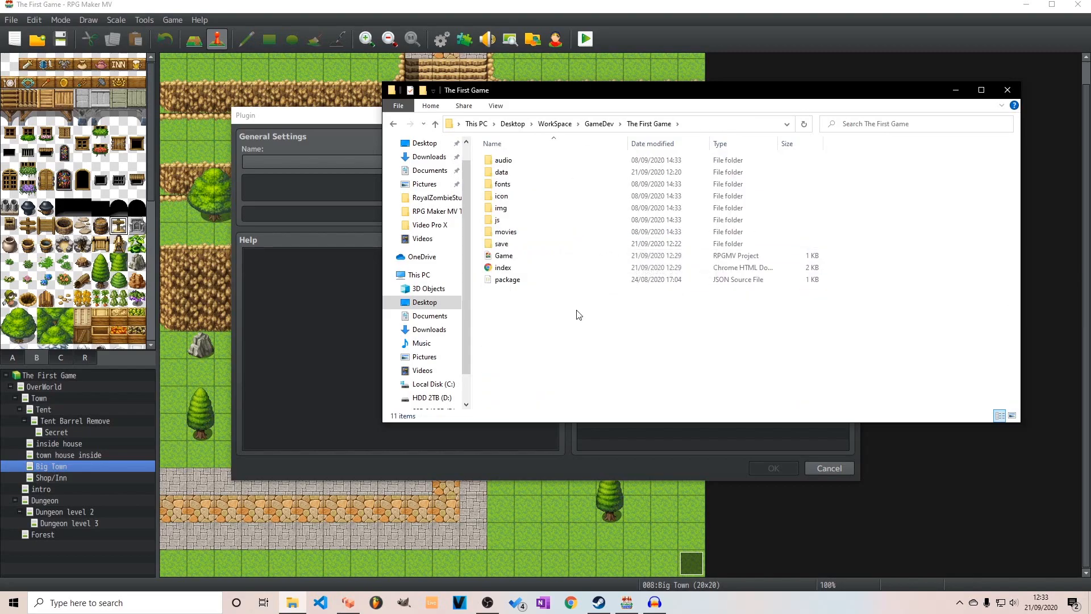
Paste the YEP_QuestJournal file into the project's js\plugins folder and switch back to RPG Maker MV.
{"action": "double_click", "coordinate": [540, 221]}
{"action": "double_click", "coordinate": [506, 172]}
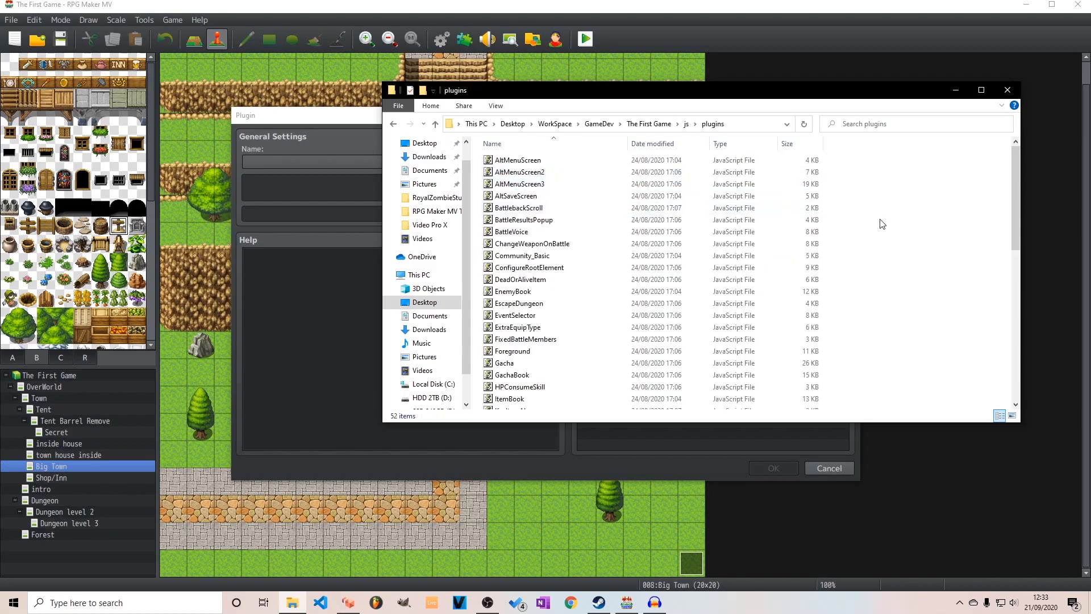
{"action": "key", "text": "ctrl+v"}
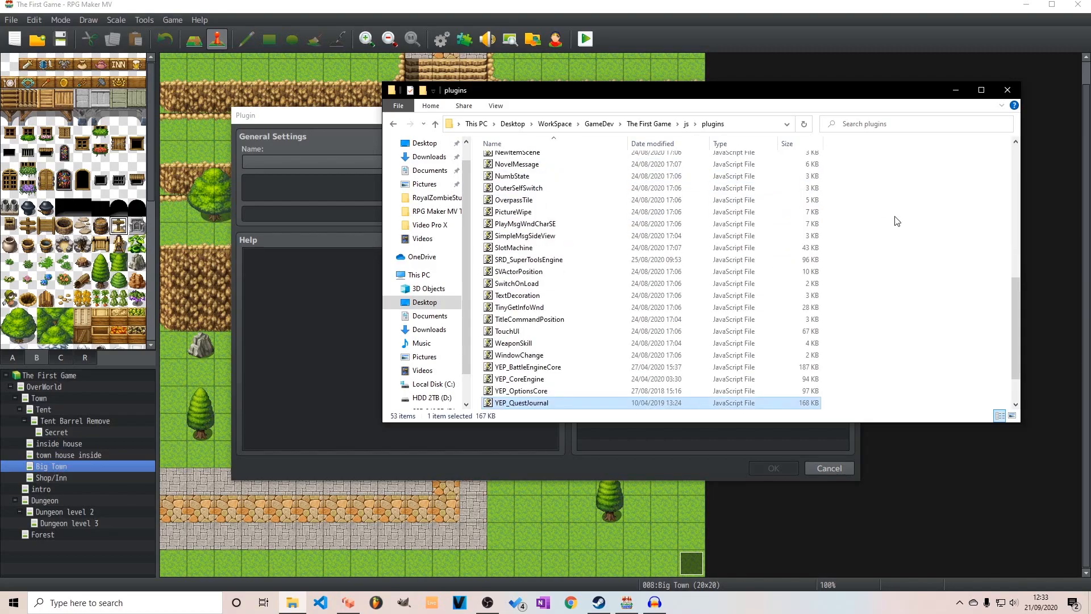
{"action": "key", "text": "alt+Tab"}
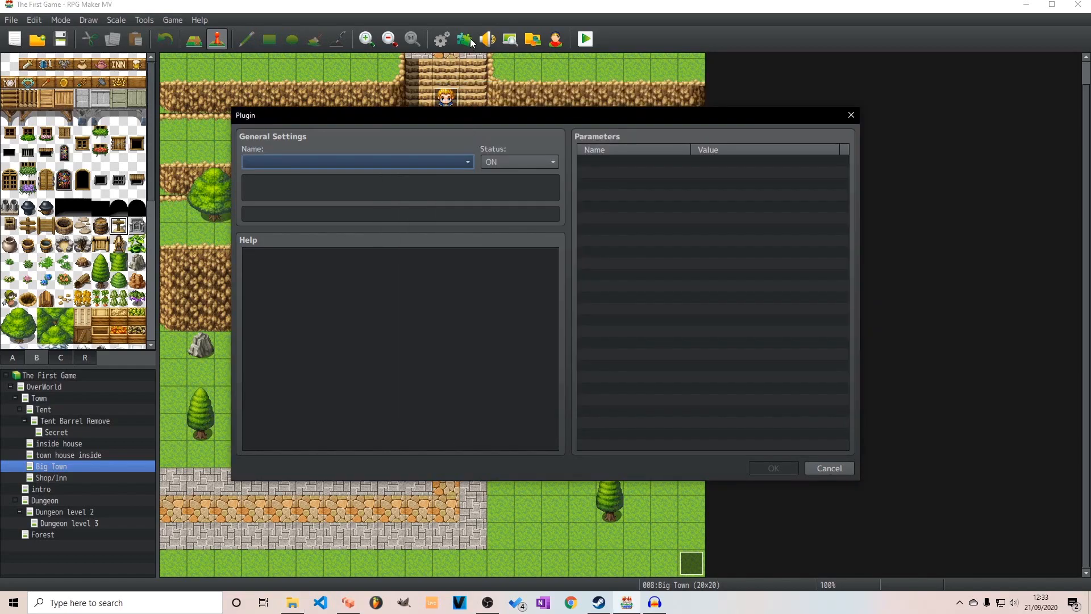
Choose YEP_QuestJournal as the plugin to add and read the introduction in its help text.
{"action": "left_click", "coordinate": [459, 162]}
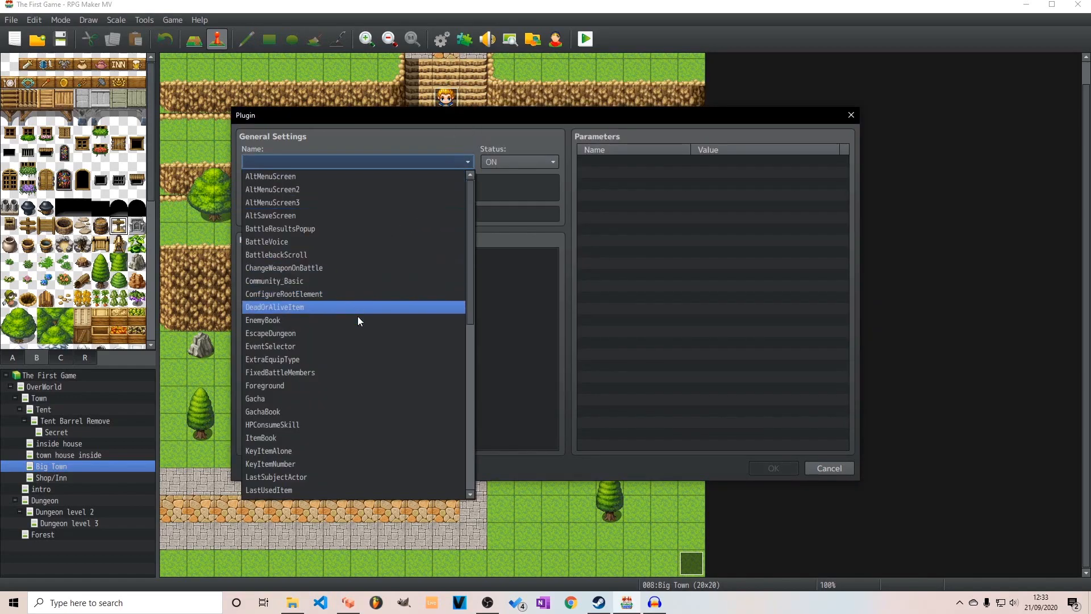
{"action": "scroll", "coordinate": [380, 364], "scroll_direction": "down", "scroll_amount": 9}
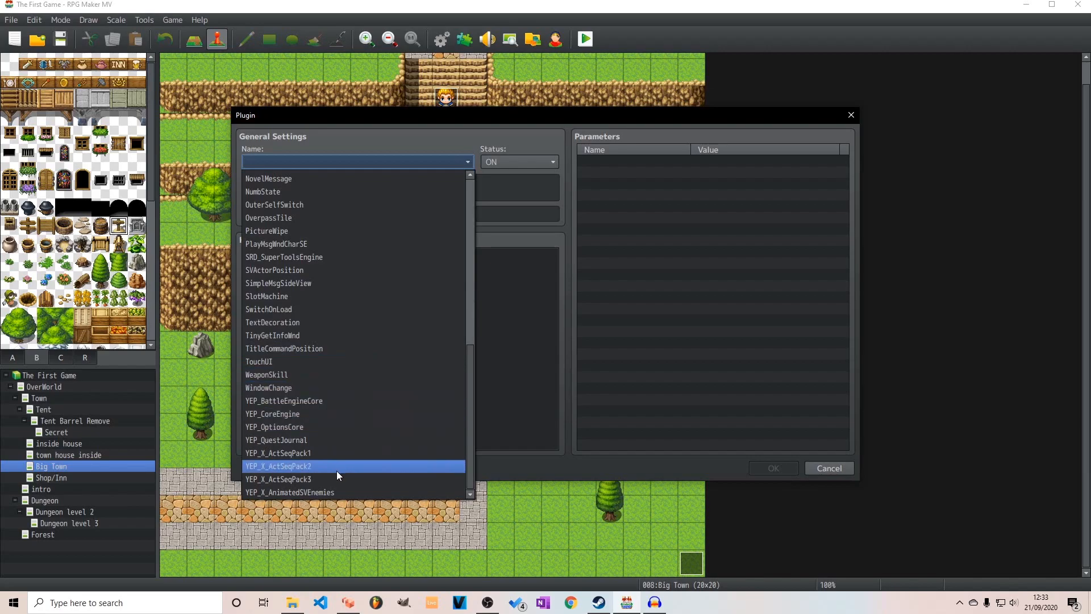
{"action": "left_click", "coordinate": [330, 437]}
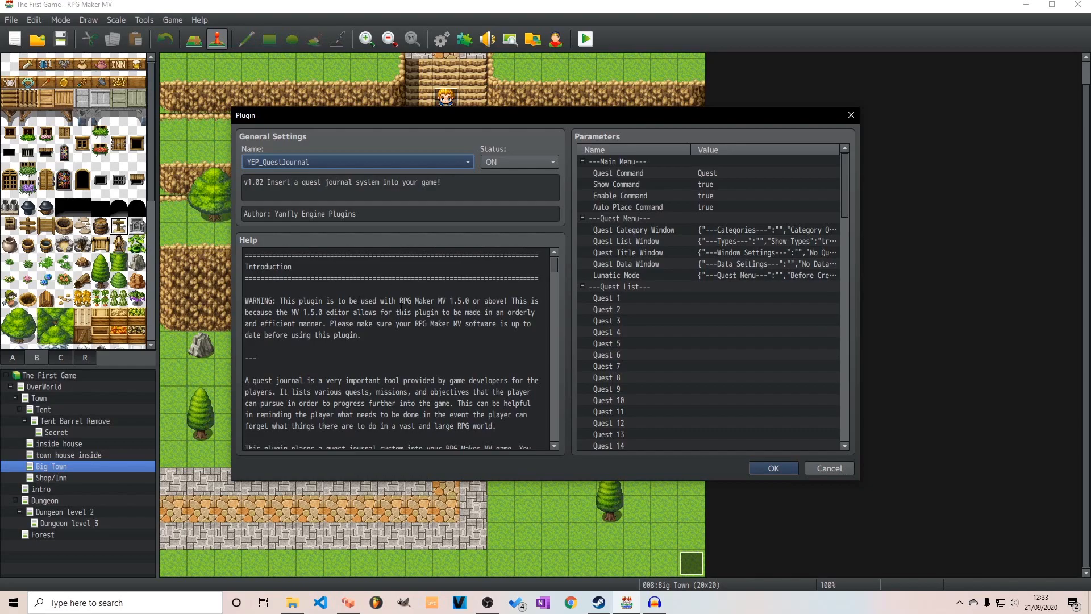
{"action": "scroll", "coordinate": [392, 352], "scroll_direction": "down", "scroll_amount": 1}
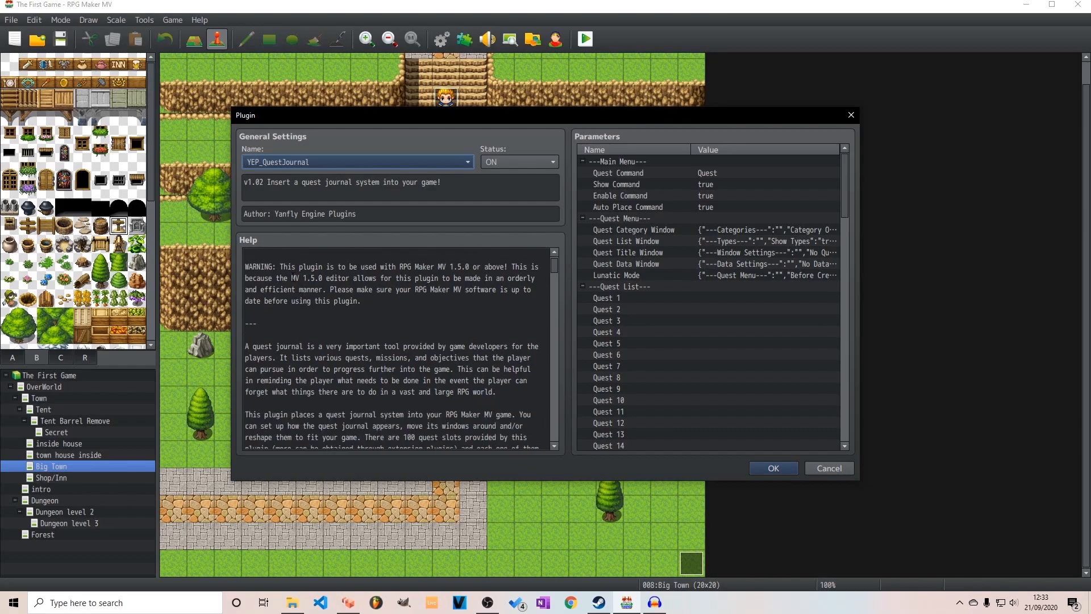
{"action": "left_click_drag", "start_coordinate": [438, 267], "coordinate": [472, 266]}
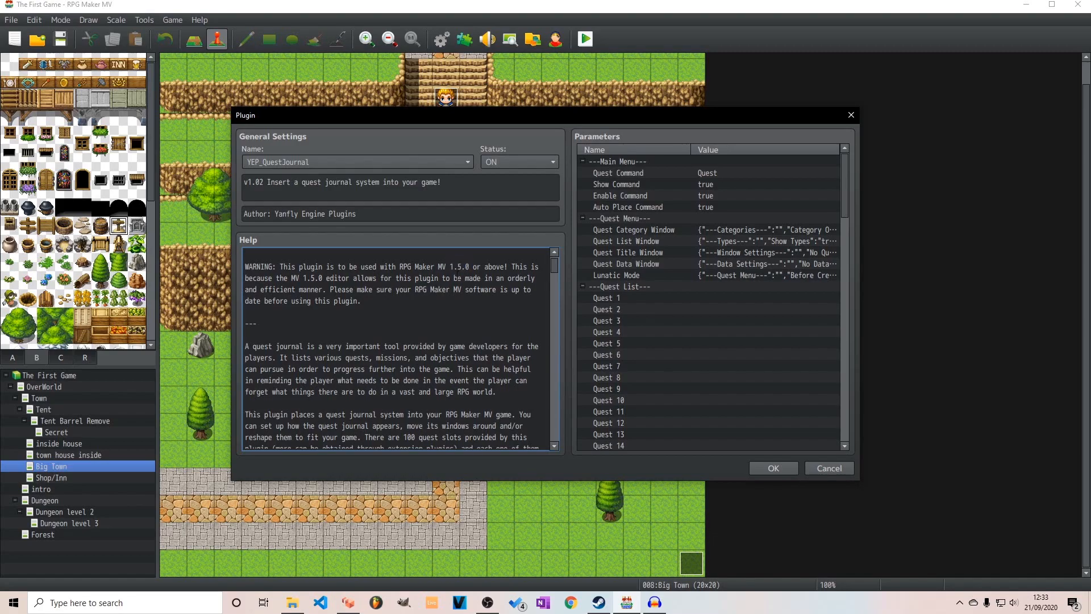
Set the Quest 1 title to "Defeat The Dungeon Boss", keeping the \i[87] icon code in front.
{"action": "left_click", "coordinate": [635, 297]}
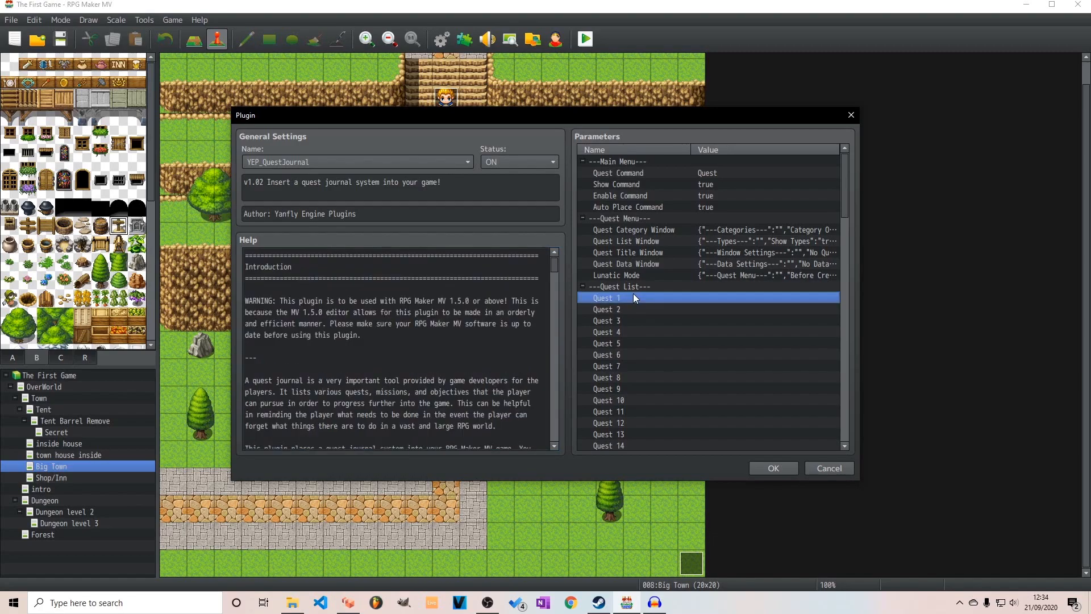
{"action": "double_click", "coordinate": [633, 293]}
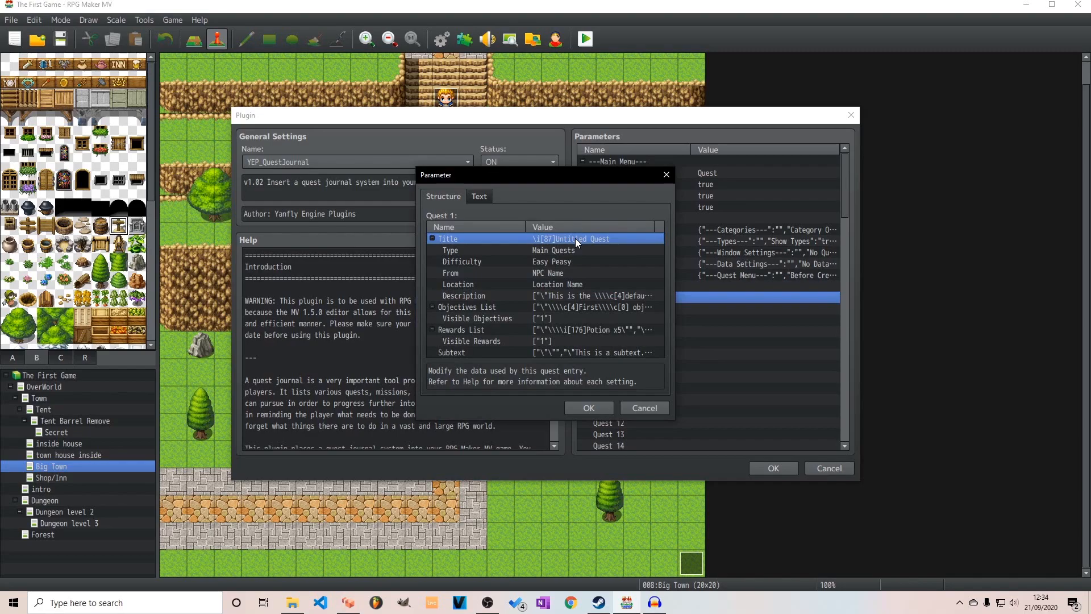
{"action": "double_click", "coordinate": [576, 237]}
{"action": "left_click_drag", "start_coordinate": [508, 290], "coordinate": [455, 287]}
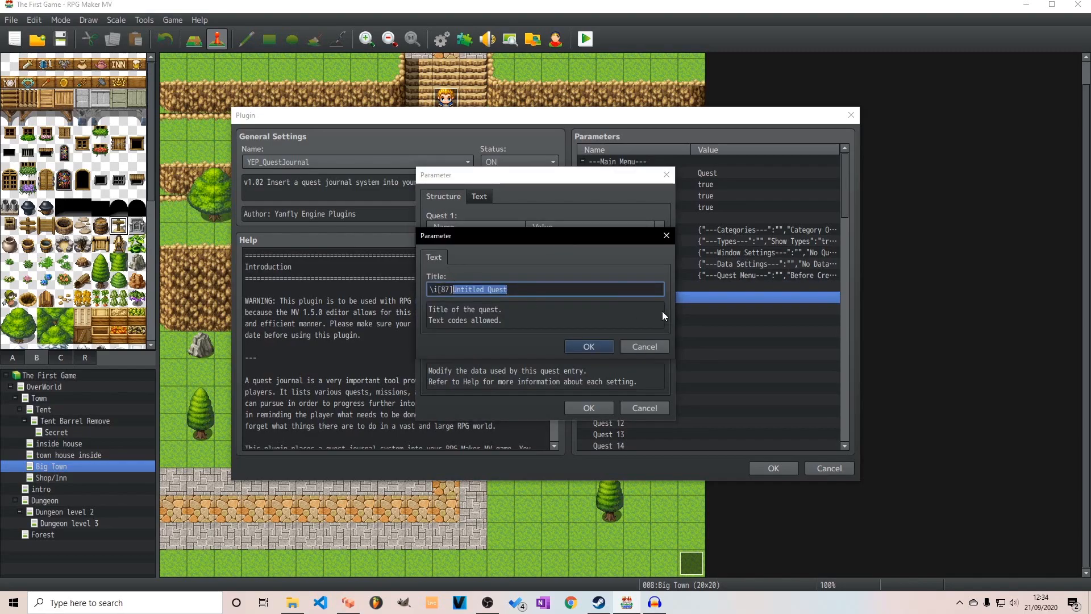
{"action": "type", "text": "Defeat The"}
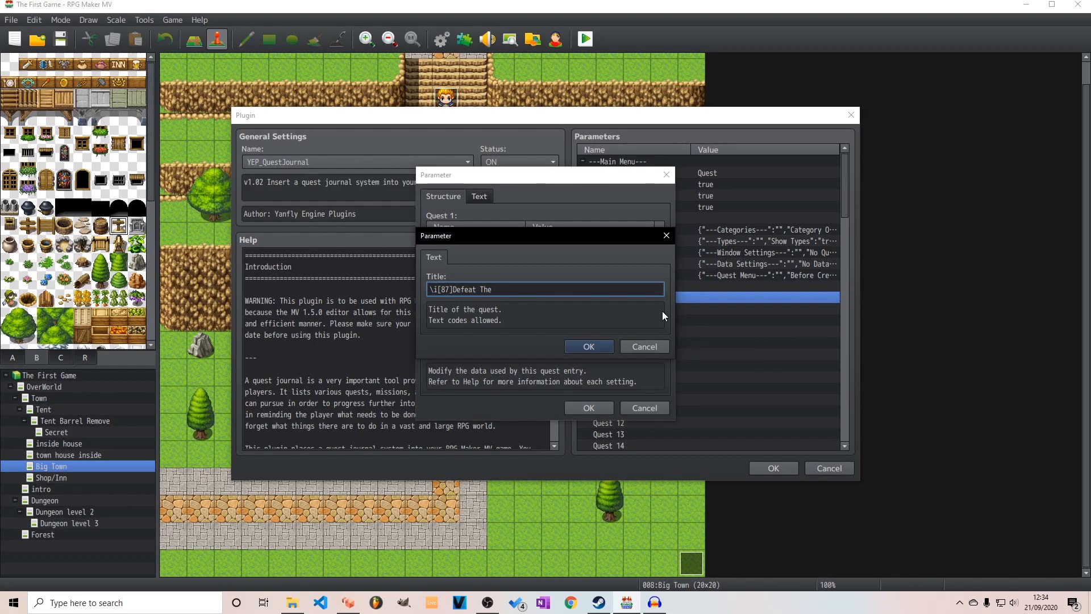
{"action": "type", "text": " Dungeon Boss"}
{"action": "left_click", "coordinate": [578, 345]}
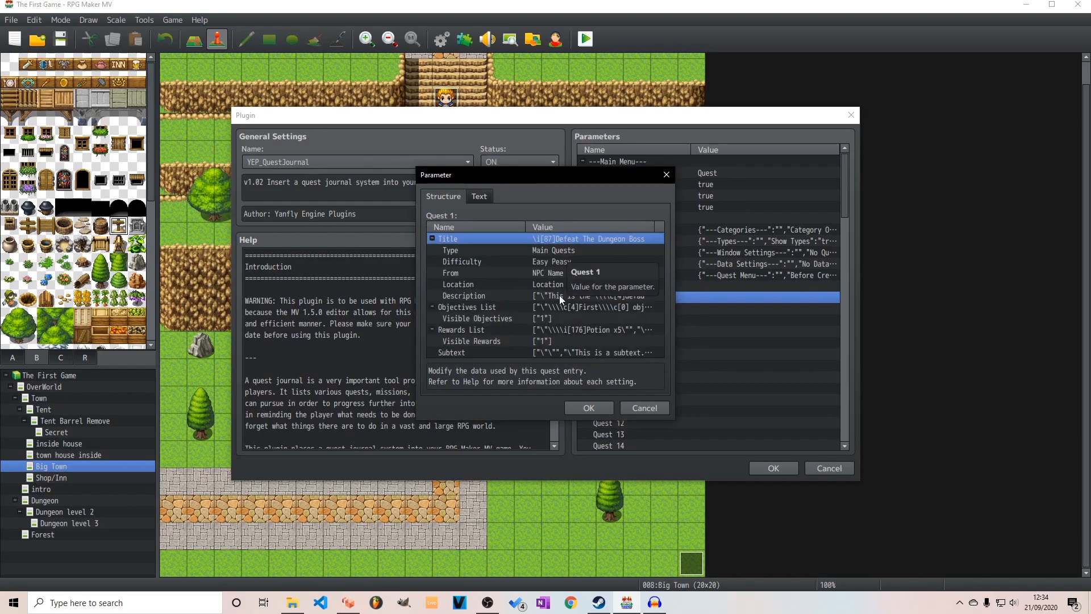
Set the difficulty of Quest 1 to Medium.
{"action": "double_click", "coordinate": [562, 261]}
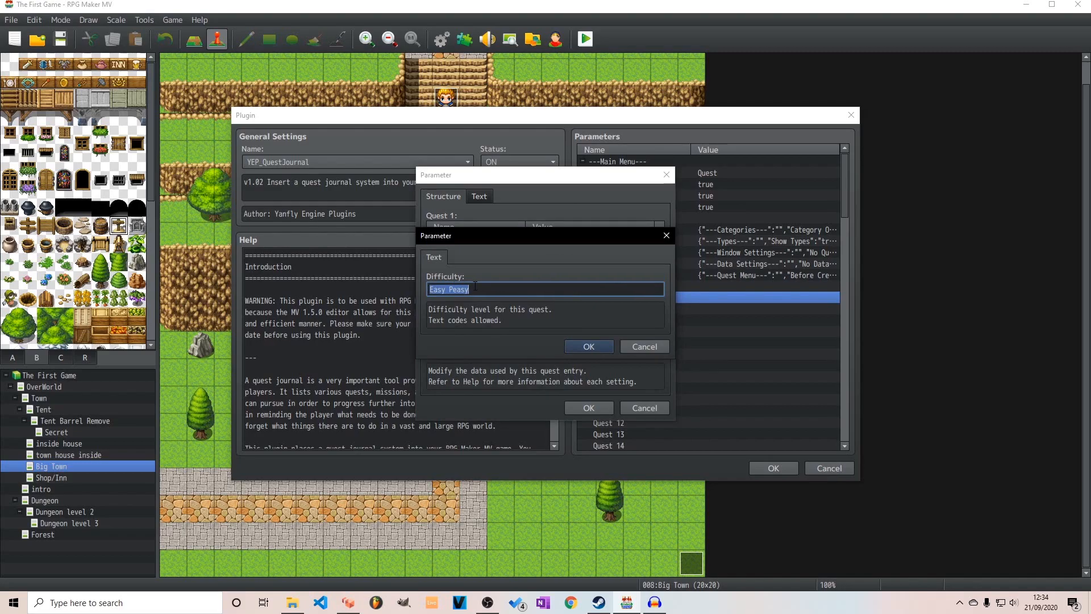
{"action": "type", "text": "Medium"}
{"action": "left_click", "coordinate": [582, 343]}
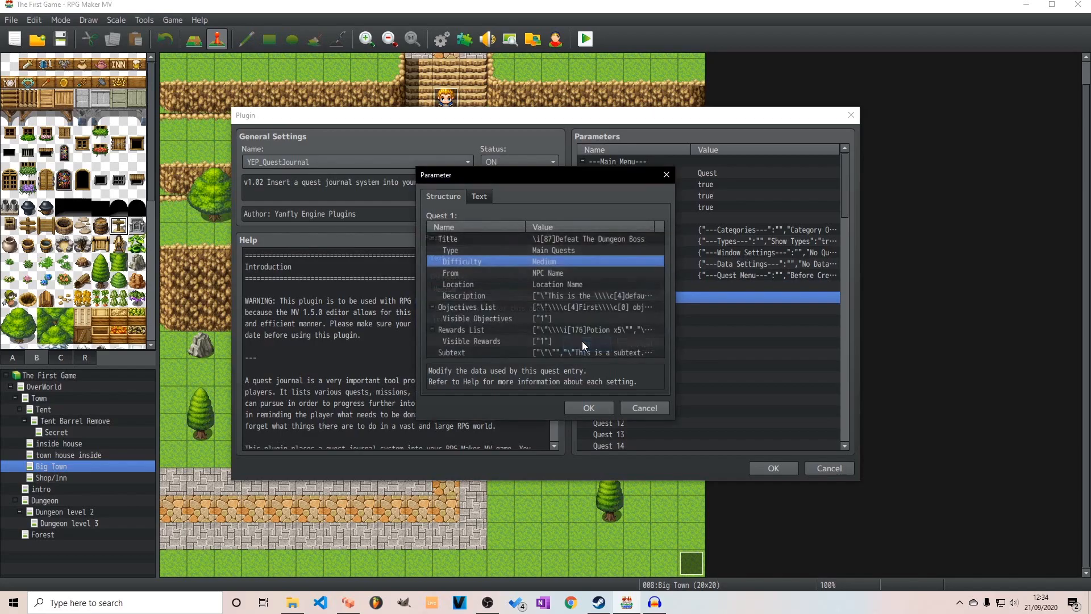
Enter "Old Fighter" as the Quest 1 giver and "Dungeon" as its location.
{"action": "double_click", "coordinate": [561, 273]}
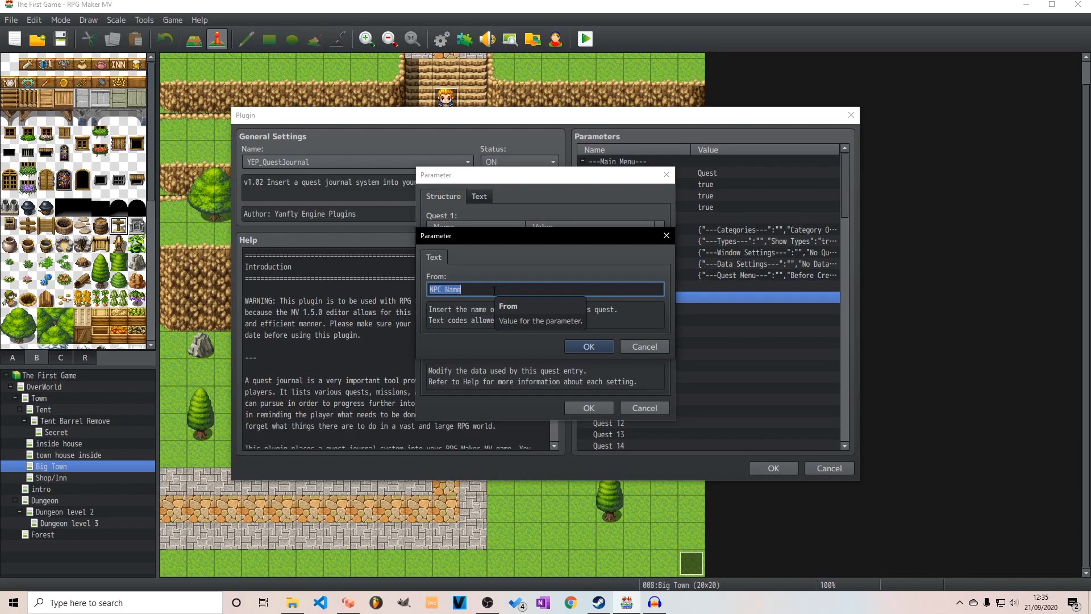
{"action": "type", "text": "Old Fighter"}
{"action": "left_click", "coordinate": [589, 346]}
{"action": "double_click", "coordinate": [537, 284]}
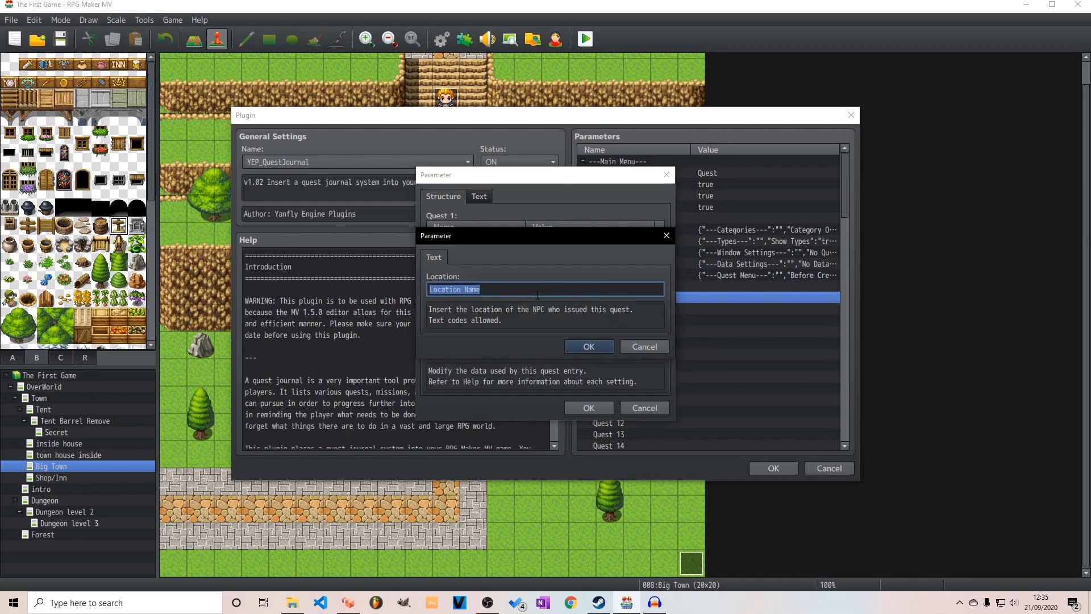
{"action": "type", "text": "Dungeon"}
{"action": "left_click", "coordinate": [589, 345]}
Review Quest 1's description and rewards list, and save the plugin configuration.
{"action": "double_click", "coordinate": [519, 236]}
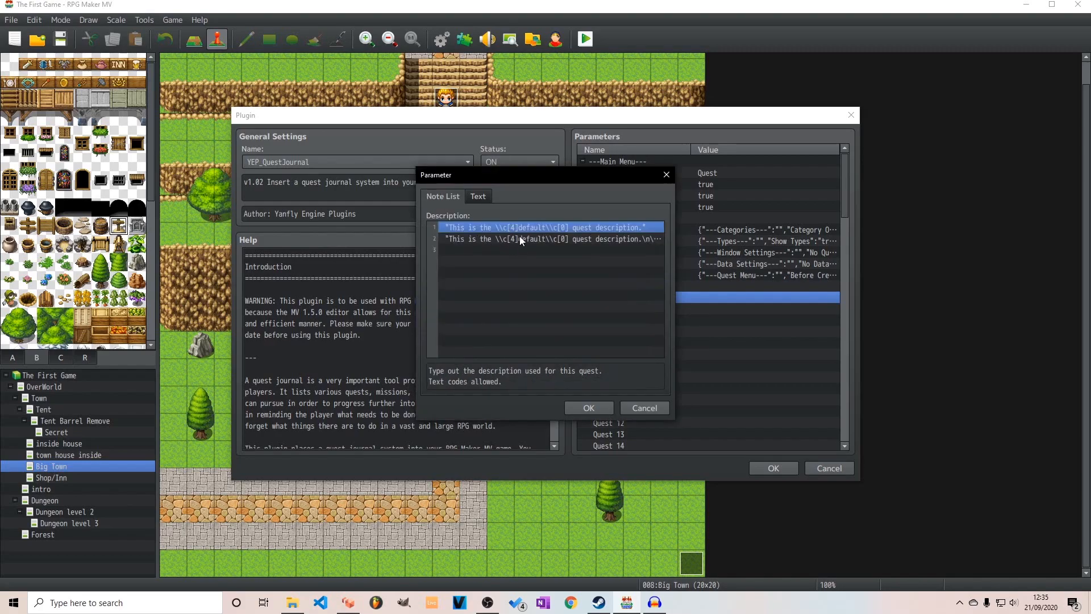
{"action": "left_click", "coordinate": [668, 176]}
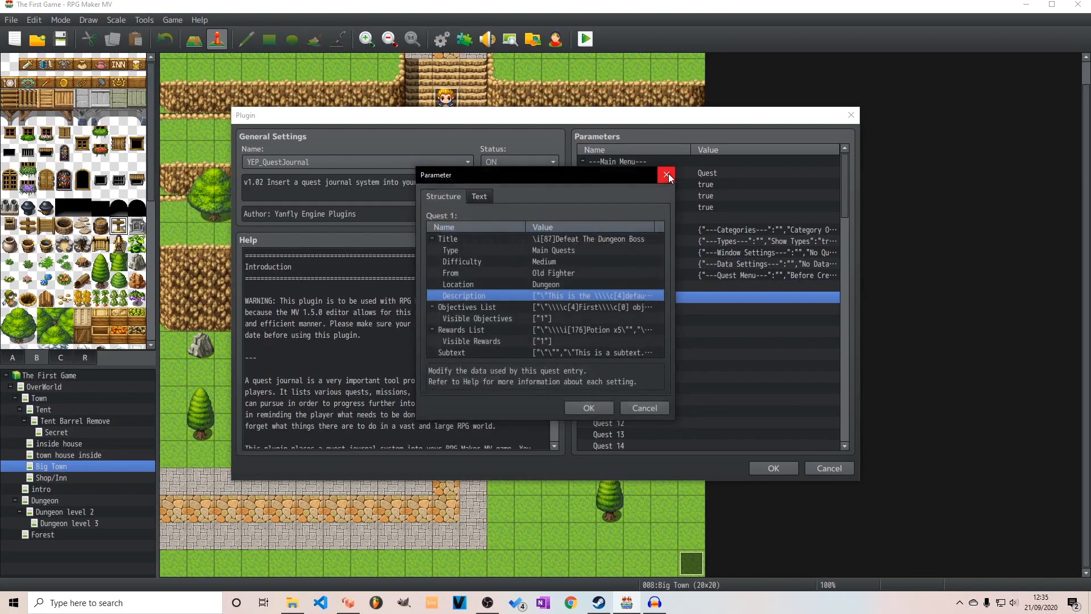
{"action": "double_click", "coordinate": [564, 243]}
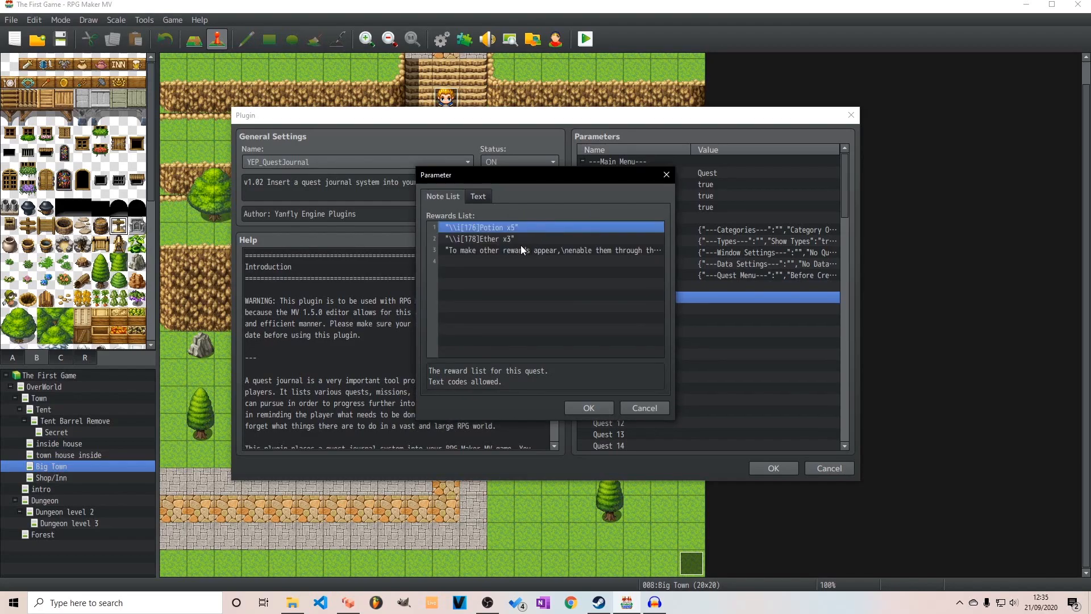
{"action": "left_click", "coordinate": [589, 412]}
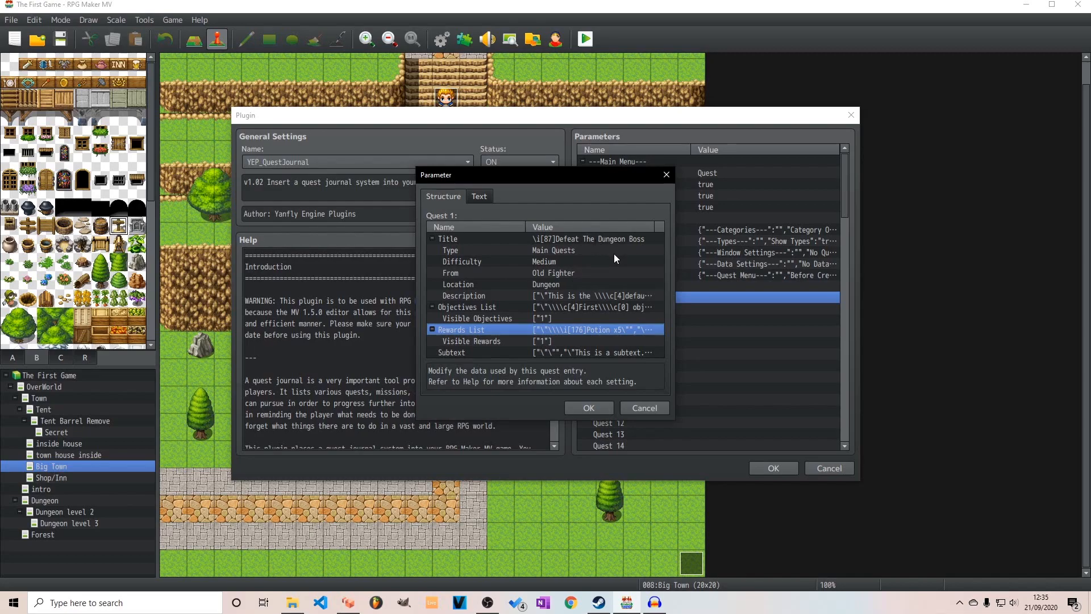
{"action": "left_click", "coordinate": [590, 407]}
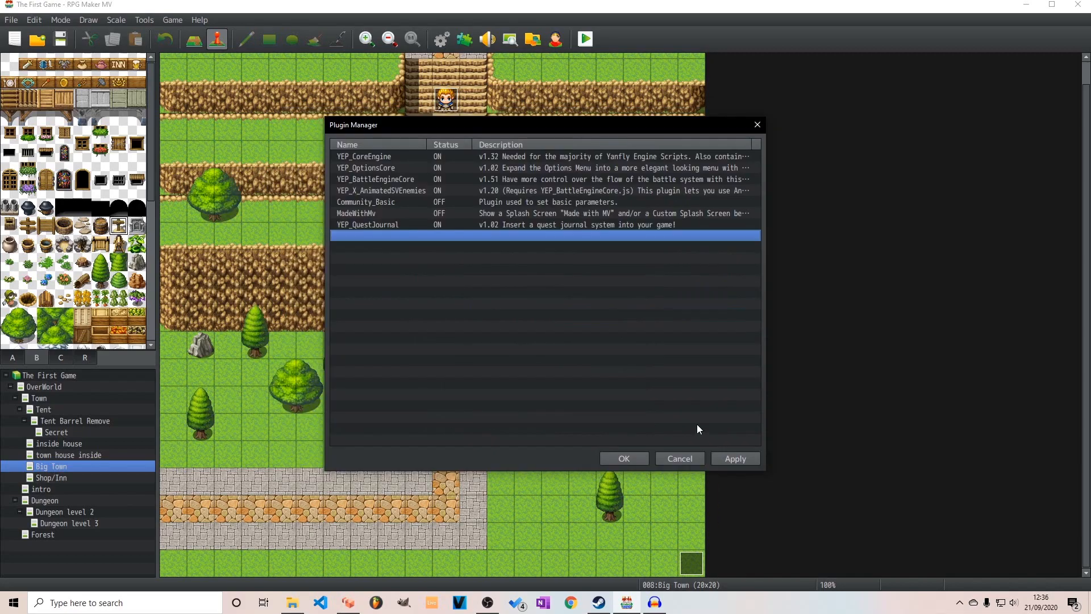
{"action": "left_click", "coordinate": [624, 459]}
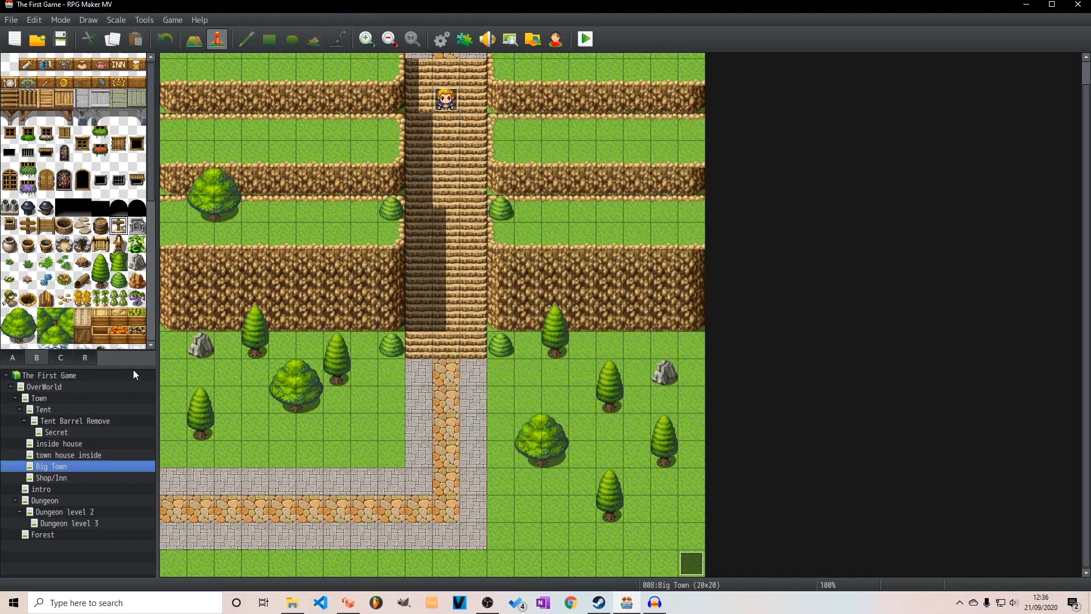
Create an event on the OverWorld road just southwest of the castle with the bald old man sprite and priority Same as characters.
{"action": "left_click", "coordinate": [59, 385]}
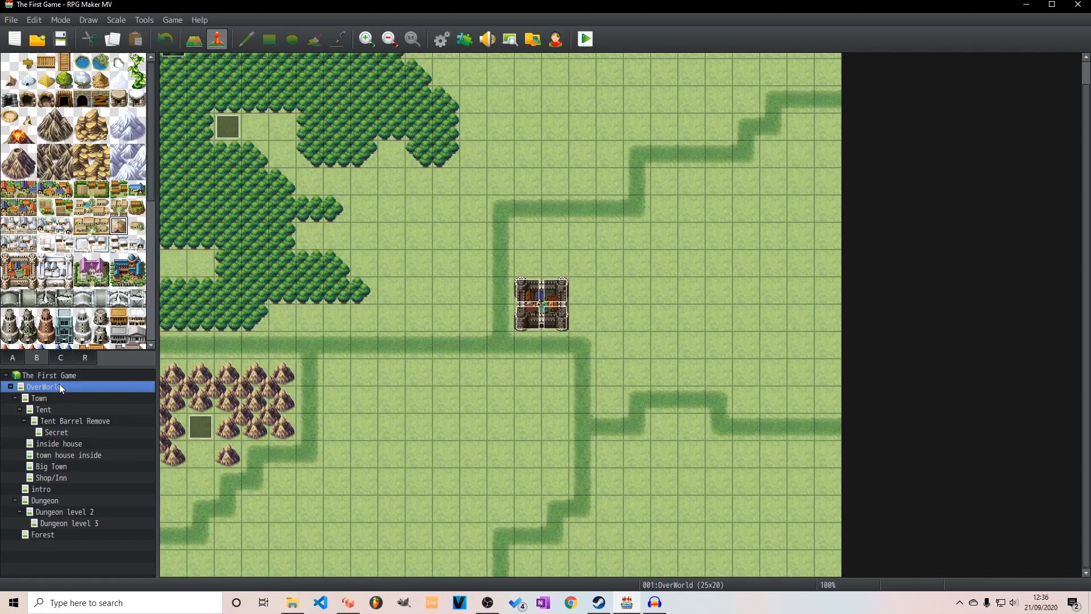
{"action": "right_click", "coordinate": [473, 341]}
{"action": "left_click", "coordinate": [498, 360]}
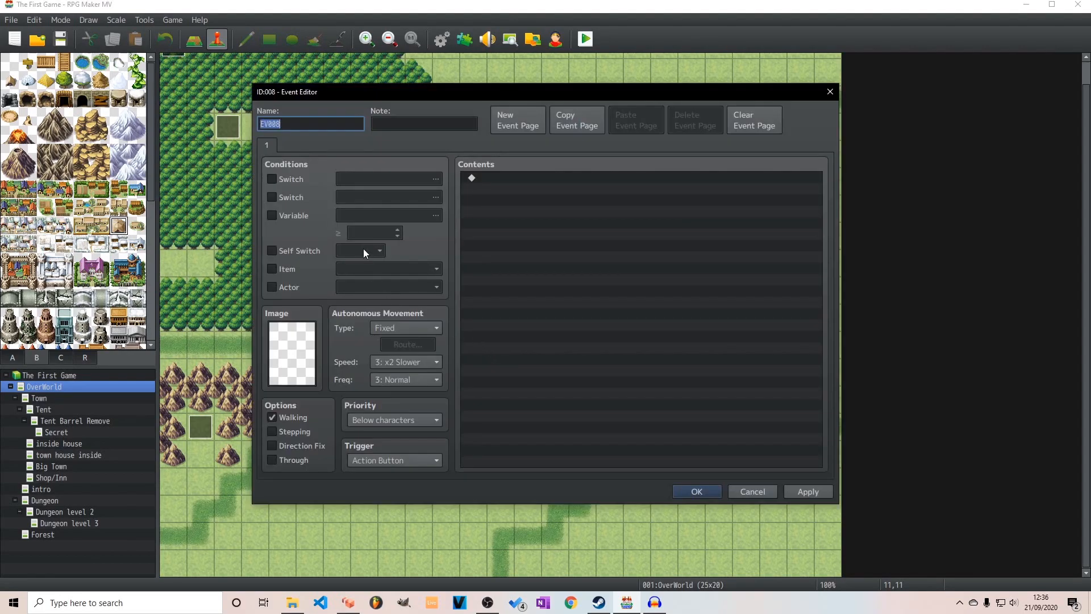
{"action": "double_click", "coordinate": [293, 354]}
{"action": "left_click", "coordinate": [670, 415]}
Add a Show Text with the old man's face, starting "Please can you take care of that horrible / creature in that dungeon over there by".
{"action": "double_click", "coordinate": [530, 178]}
{"action": "left_click", "coordinate": [570, 181]}
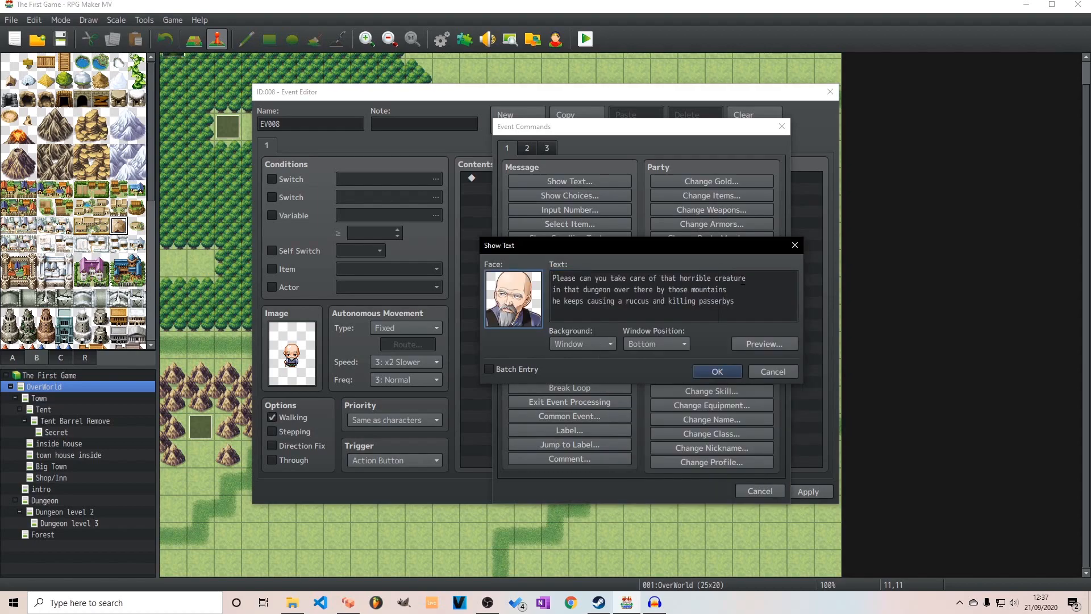
{"action": "left_click", "coordinate": [745, 278]}
{"action": "key", "text": "Delete"}
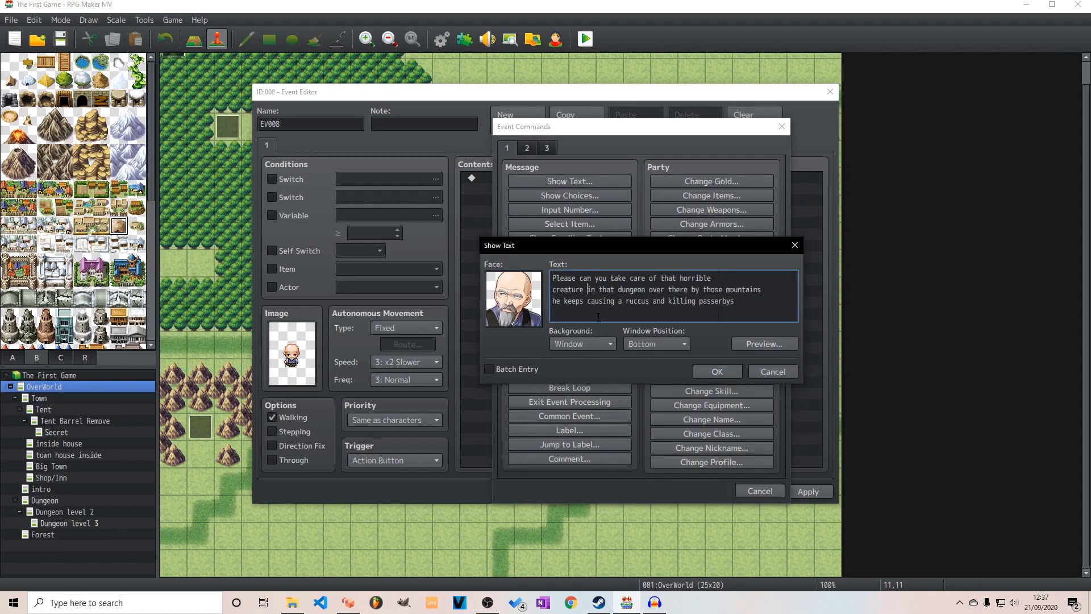
{"action": "left_click", "coordinate": [704, 289]}
{"action": "key", "text": "Return"}
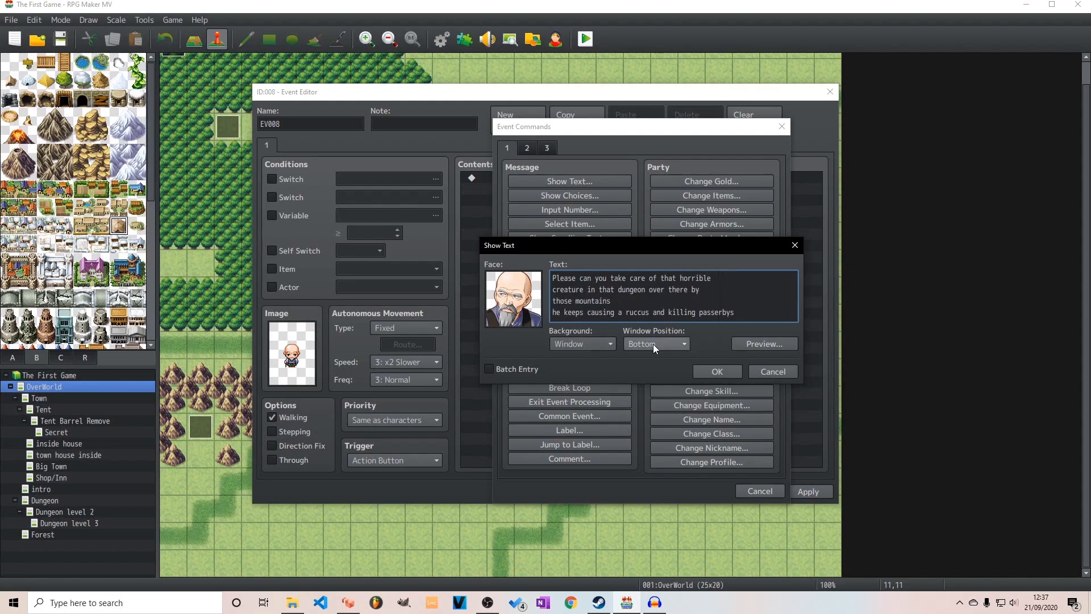
Finish the old man's message with "those mountains, he keeps causing a ruccus" on line three and "and killing passerbys" on line four.
{"action": "left_click", "coordinate": [553, 312]}
{"action": "key", "text": "BackSpace"}
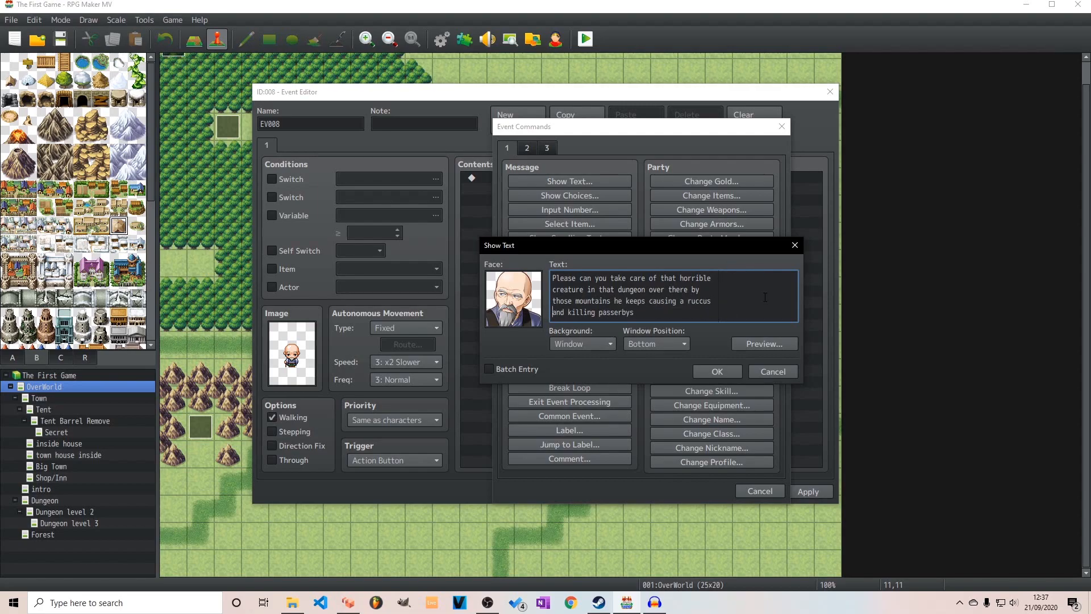
{"action": "left_click", "coordinate": [608, 302]}
{"action": "type", "text": ","}
{"action": "left_click", "coordinate": [730, 368]}
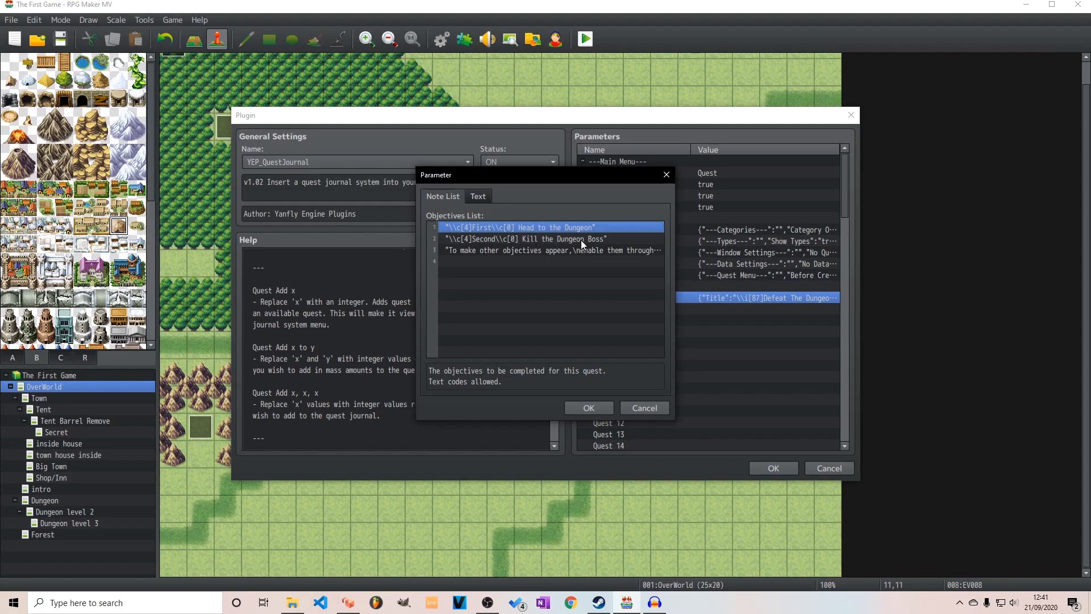
Save the Quest 1 objectives "Head to the Dungeon" and "Kill the Dungeon Boss", and read the Quest Add command in the plugin help.
{"action": "left_click", "coordinate": [589, 408]}
{"action": "scroll", "coordinate": [403, 348], "scroll_direction": "up", "scroll_amount": 5}
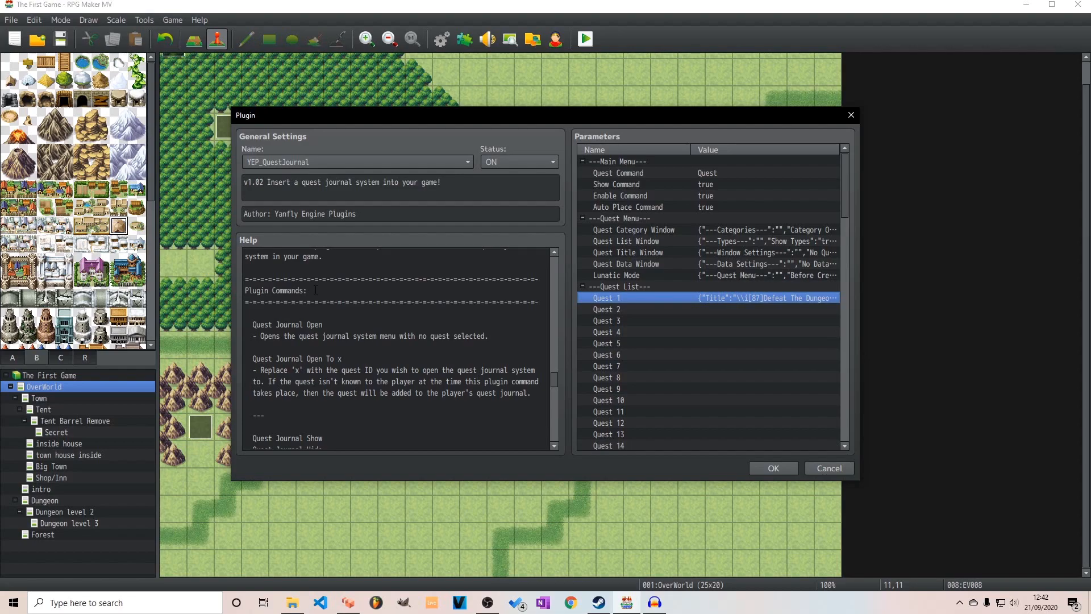
{"action": "scroll", "coordinate": [269, 320], "scroll_direction": "down", "scroll_amount": 1}
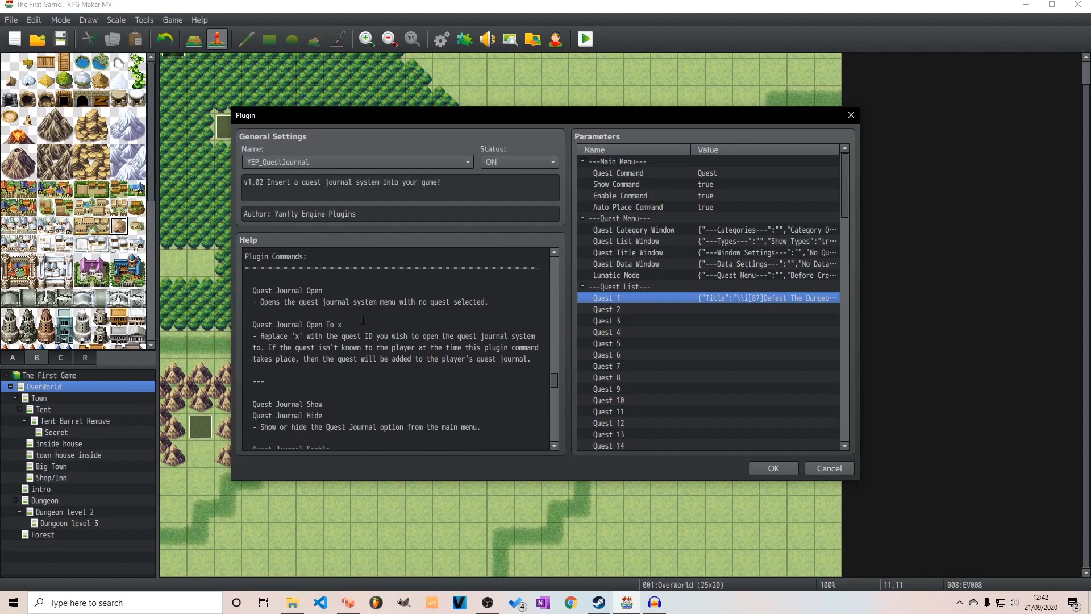
{"action": "triple_click", "coordinate": [282, 295]}
{"action": "left_click", "coordinate": [280, 297]}
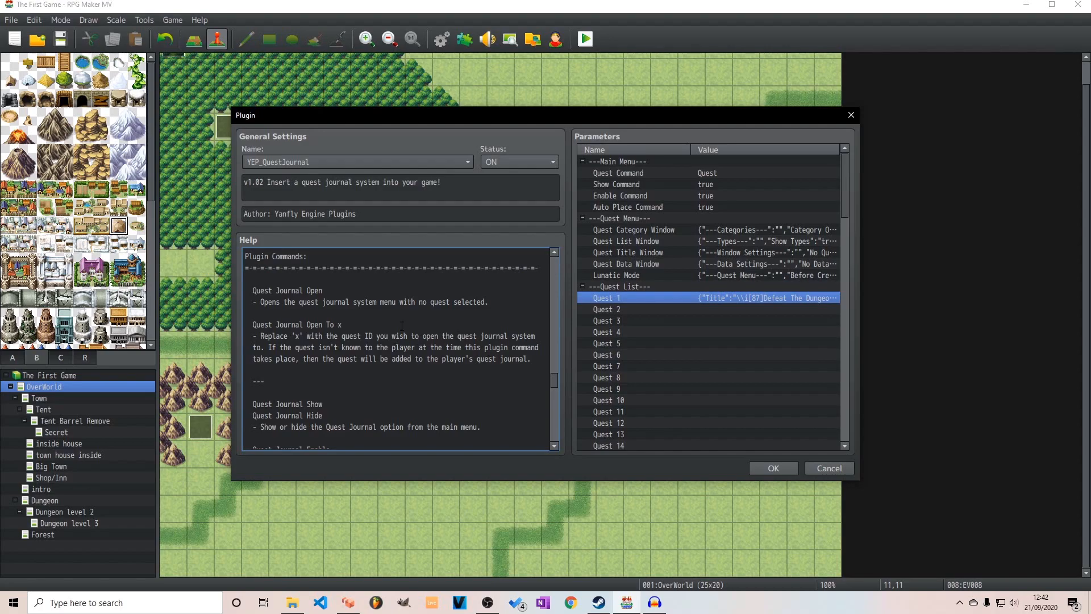
{"action": "scroll", "coordinate": [283, 356], "scroll_direction": "down", "scroll_amount": 5}
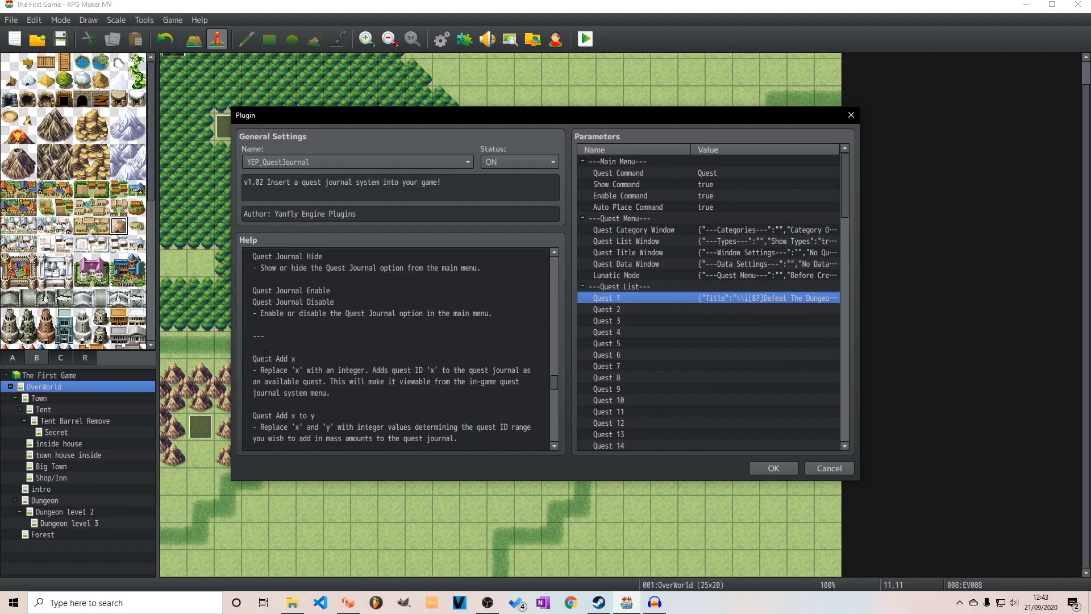
{"action": "left_click_drag", "start_coordinate": [253, 357], "coordinate": [295, 358]}
{"action": "left_click", "coordinate": [310, 362]}
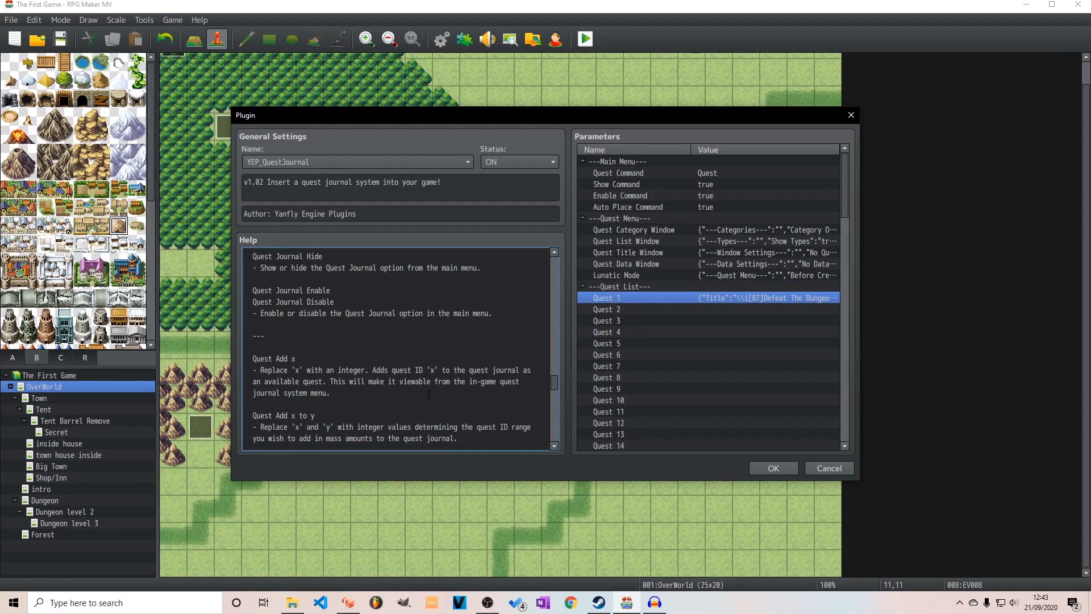
{"action": "left_click", "coordinate": [773, 467]}
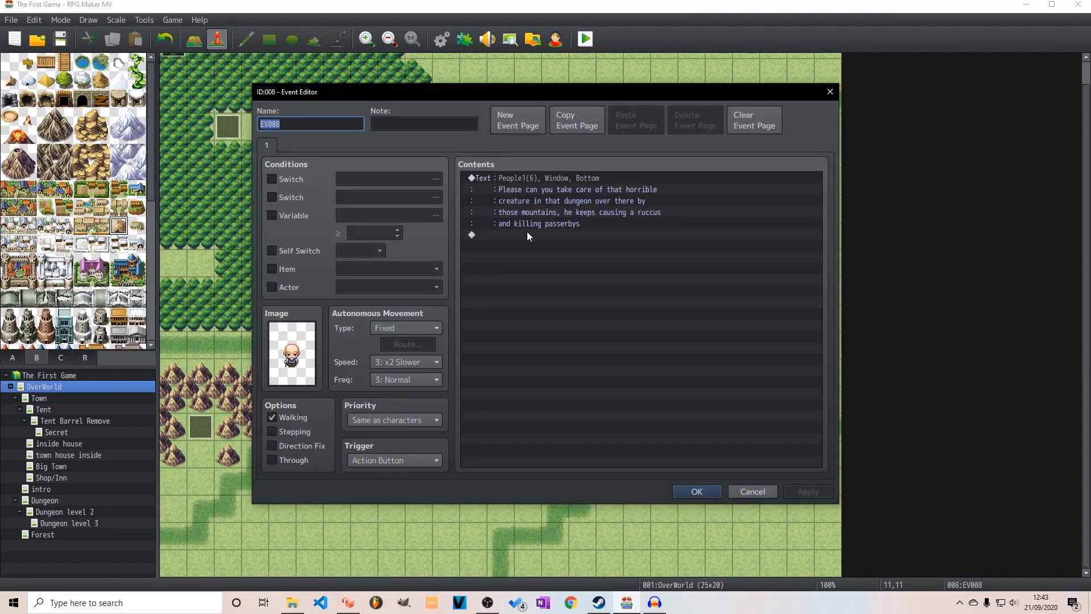
Add the plugin command "Quest Add 1" after the old man's message and save the event.
{"action": "double_click", "coordinate": [627, 282]}
{"action": "left_click", "coordinate": [546, 148]}
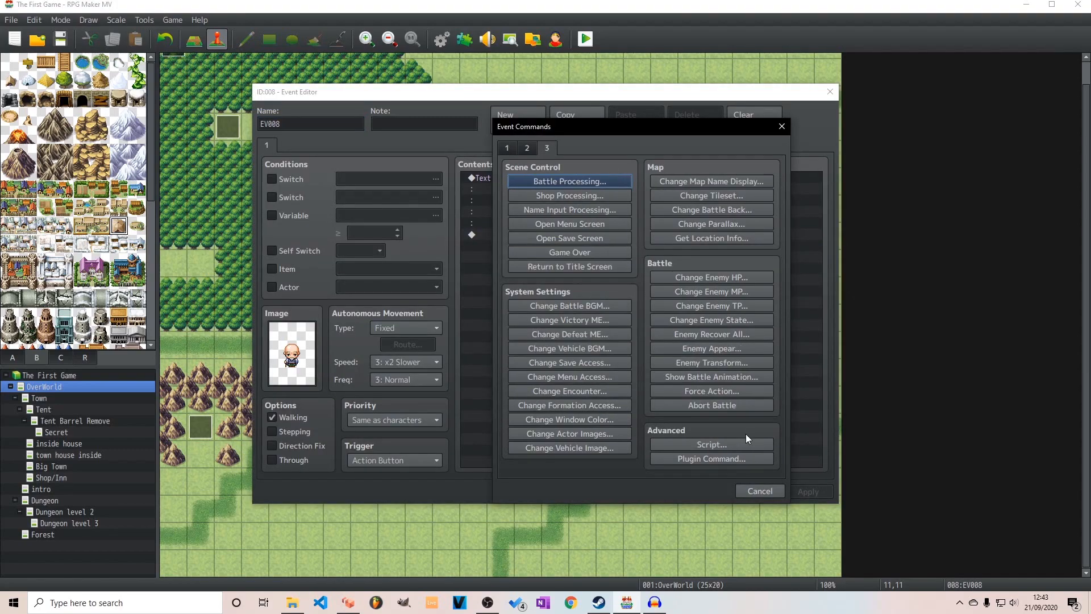
{"action": "left_click", "coordinate": [736, 458]}
{"action": "type", "text": "Quest Add 1"}
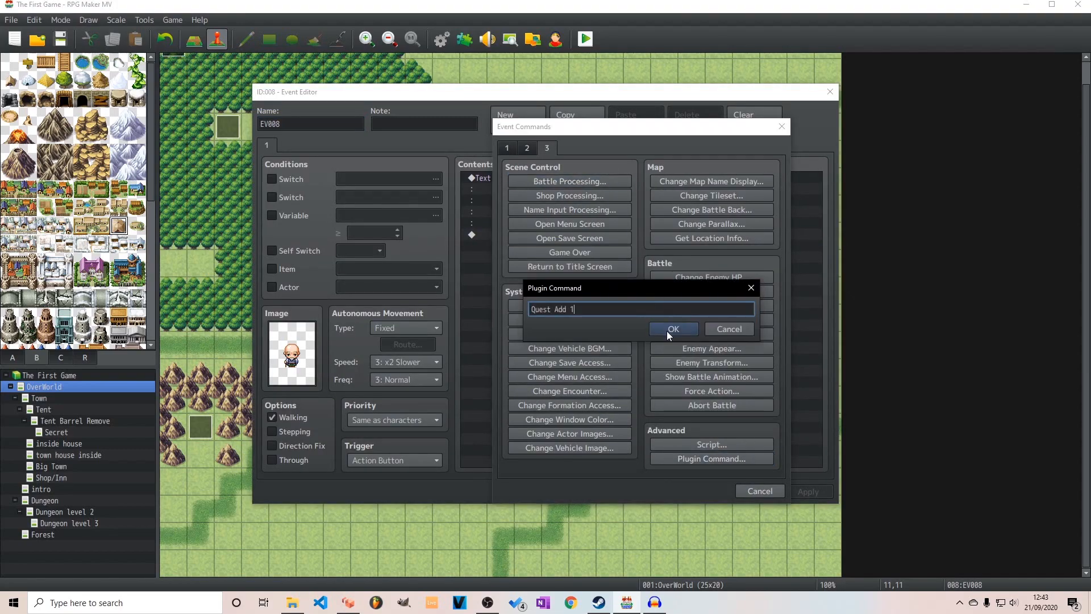
{"action": "left_click", "coordinate": [671, 330]}
{"action": "key", "text": "Return"}
Set the player's starting position on the OverWorld grass a few tiles south of the old man.
{"action": "right_click", "coordinate": [501, 477]}
{"action": "mouse_move", "coordinate": [608, 602]}
{"action": "left_click", "coordinate": [646, 565]}
Start a new game in the playtest, check the Quest entry in the game menu, and close the game.
{"action": "key", "text": "Return"}
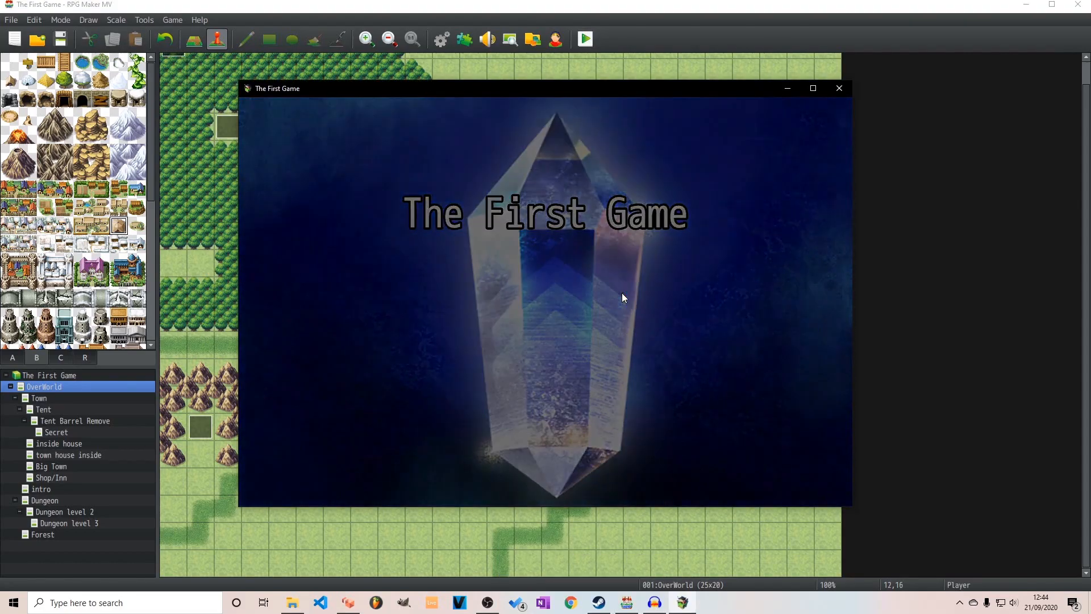
{"action": "key", "text": "Return"}
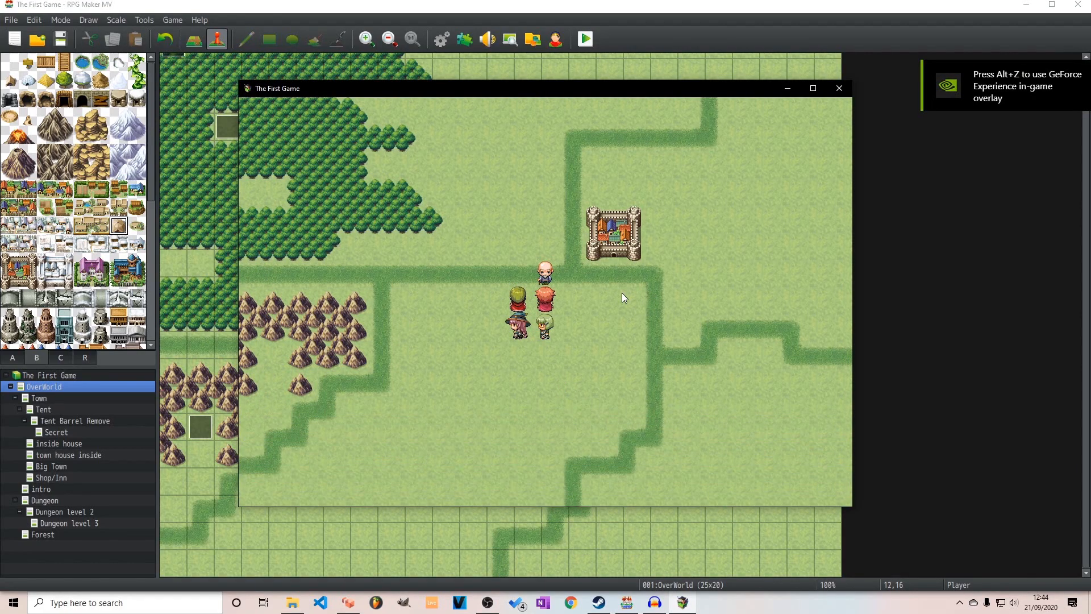
{"action": "key", "text": "Escape"}
{"action": "key", "text": "Down"}
{"action": "key", "text": "Down"}
{"action": "key", "text": "Down"}
{"action": "key", "text": "Down"}
{"action": "key", "text": "Down"}
{"action": "key", "text": "Return"}
{"action": "key", "text": "Escape"}
{"action": "key", "text": "Escape"}
{"action": "left_click", "coordinate": [839, 88]}
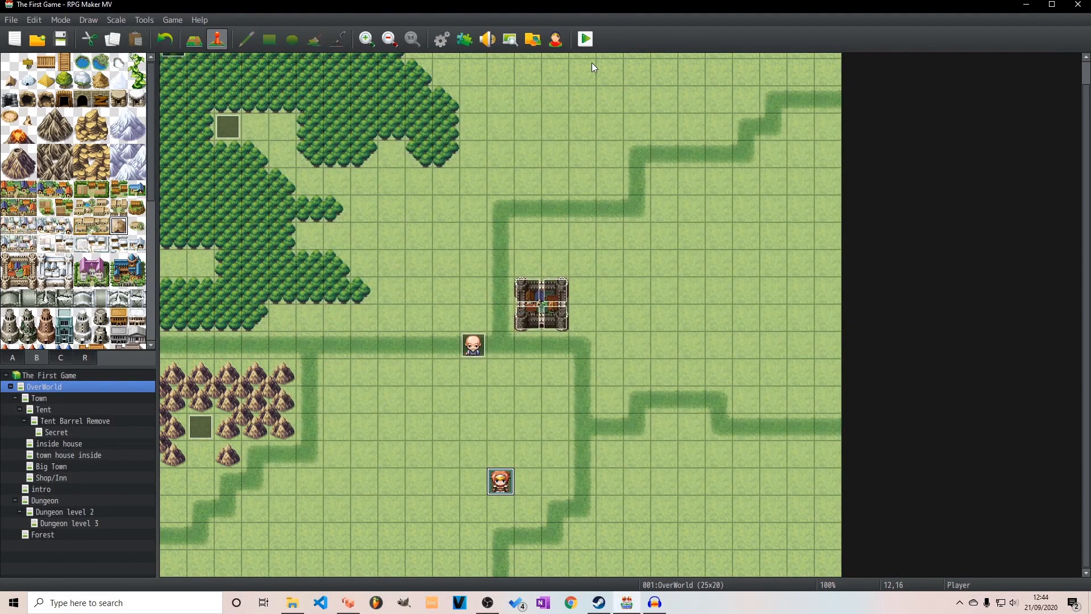
Restart the playtest and browse the quest journal's categories before speaking to the old man.
{"action": "left_click", "coordinate": [585, 39]}
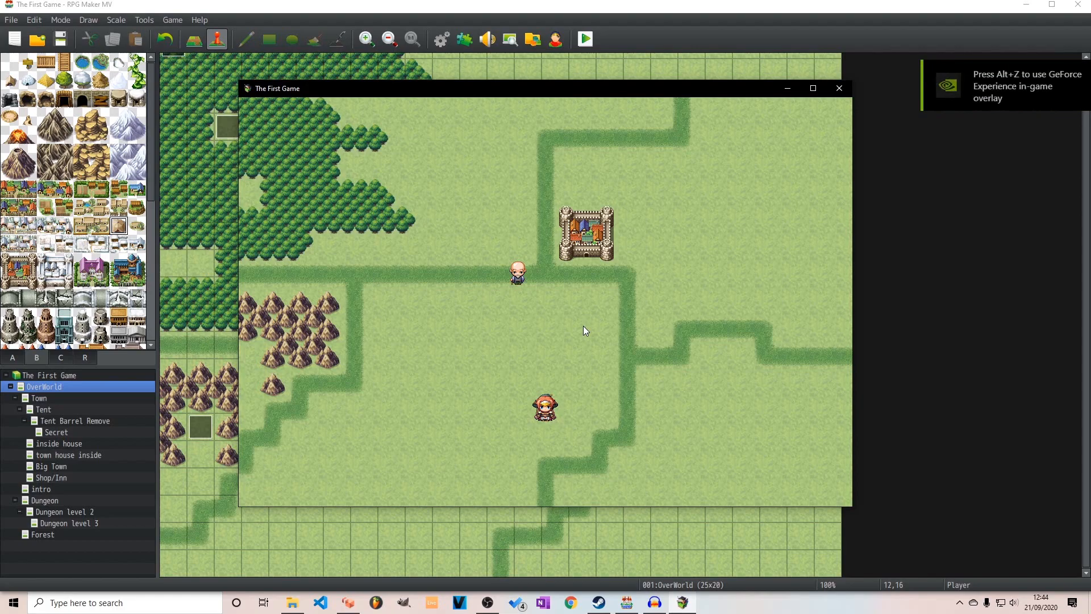
{"action": "key", "text": "Escape"}
{"action": "key", "text": "Down"}
{"action": "key", "text": "Down"}
{"action": "key", "text": "Down"}
{"action": "key", "text": "Down"}
{"action": "key", "text": "Down"}
{"action": "key", "text": "Return"}
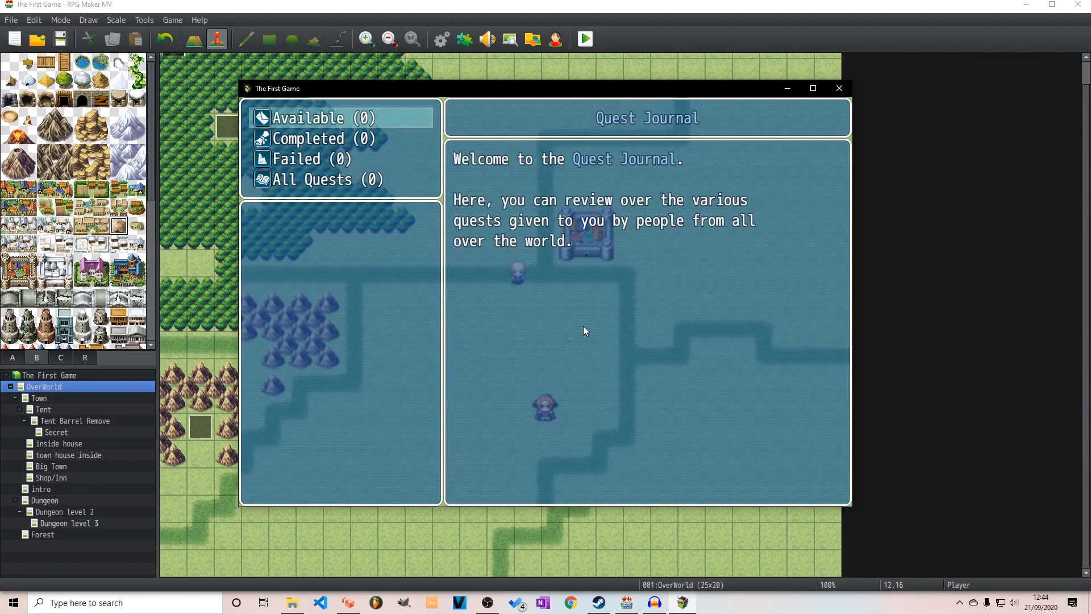
{"action": "key", "text": "Down"}
{"action": "key", "text": "Down"}
{"action": "key", "text": "Down"}
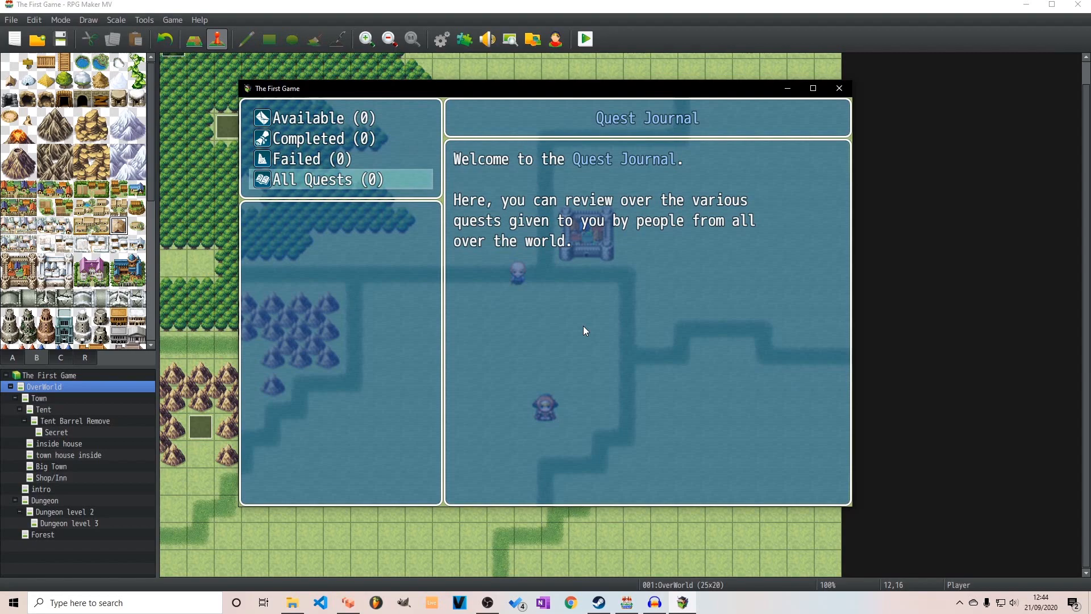
{"action": "key", "text": "Up"}
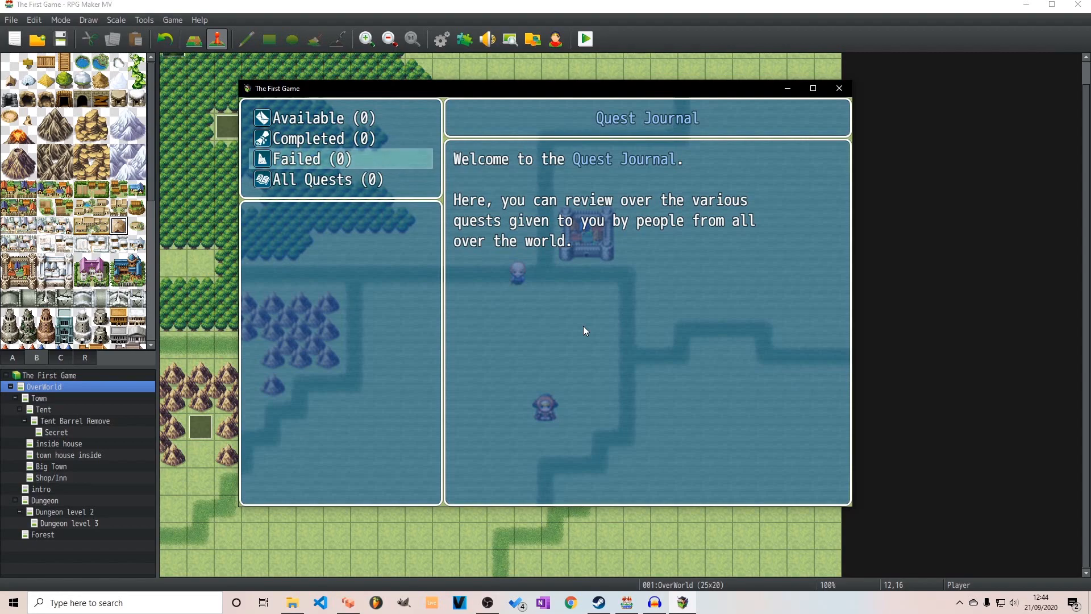
{"action": "key", "text": "Escape"}
Walk the party up to the old man and talk through his message to receive the quest.
{"action": "key", "text": "Up"}
{"action": "key", "text": "Up"}
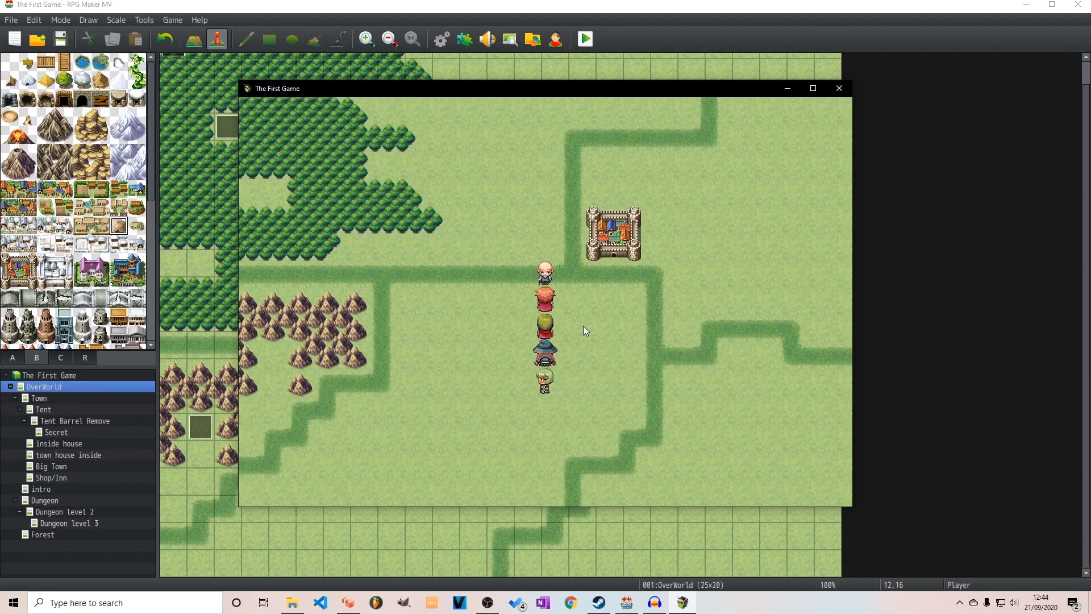
{"action": "key", "text": "Return"}
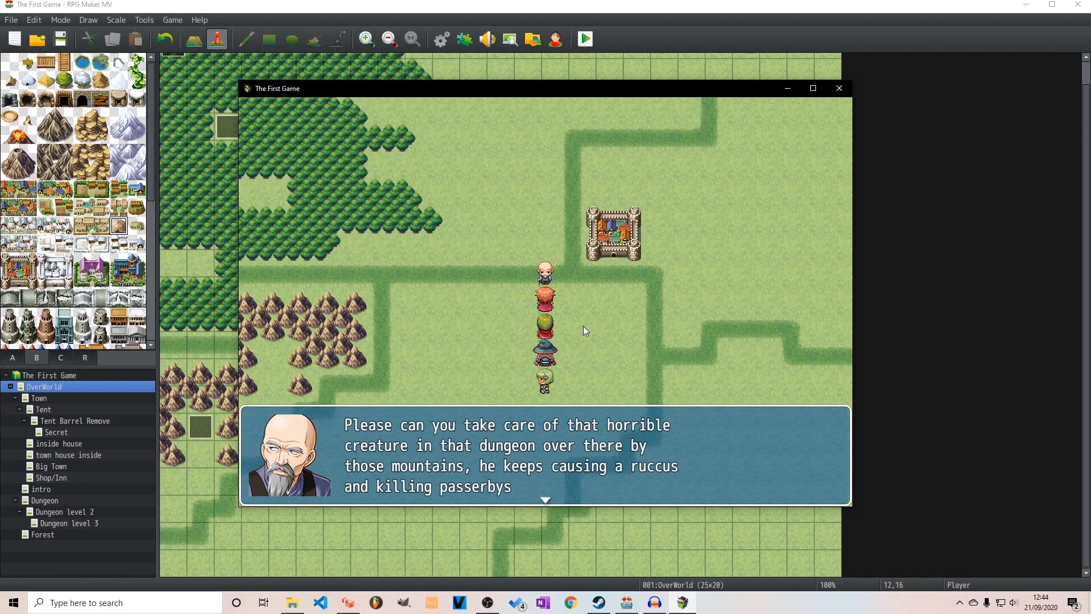
{"action": "key", "text": "Return"}
View the "Defeat The Dungeon Boss" details in the in-game quest journal and end the playtest.
{"action": "key", "text": "Escape"}
{"action": "key", "text": "Down"}
{"action": "key", "text": "Down"}
{"action": "key", "text": "Down"}
{"action": "key", "text": "Down"}
{"action": "key", "text": "Down"}
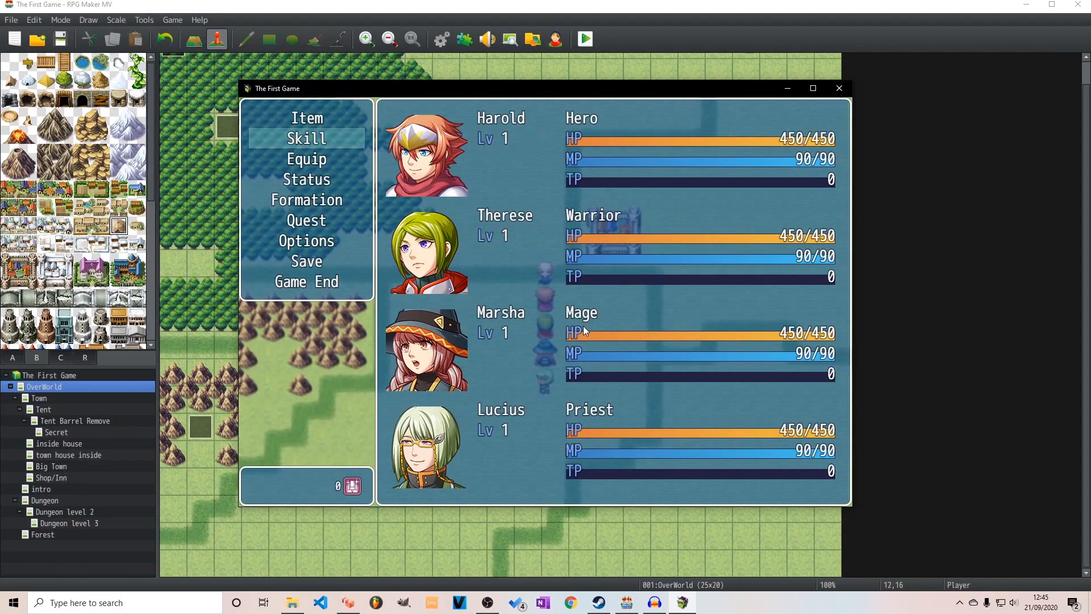
{"action": "key", "text": "Return"}
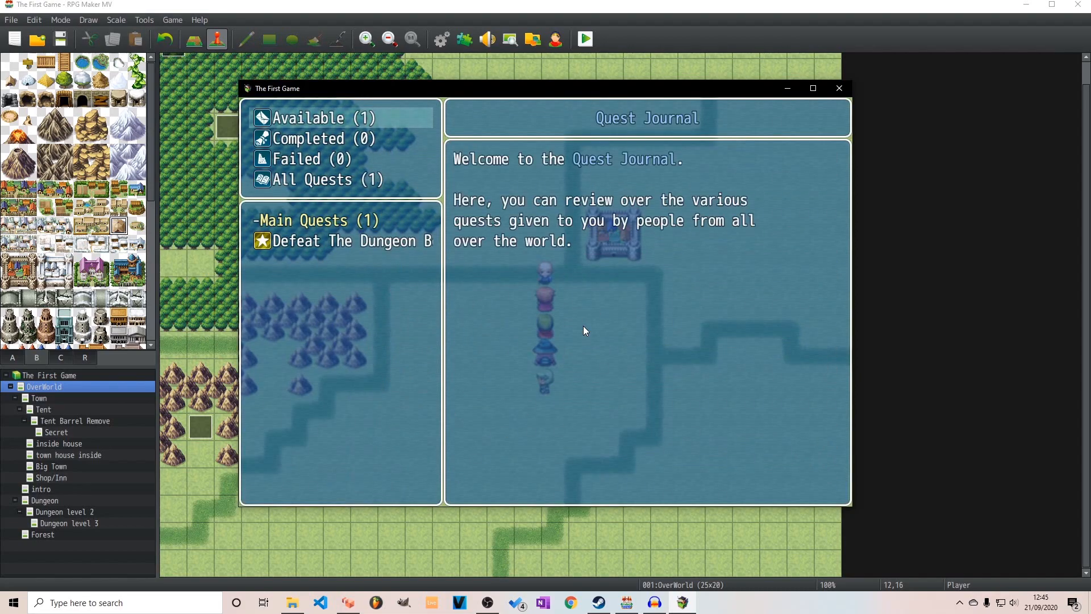
{"action": "key", "text": "Down"}
{"action": "key", "text": "Down"}
{"action": "key", "text": "Down"}
{"action": "key", "text": "Down"}
{"action": "key", "text": "Return"}
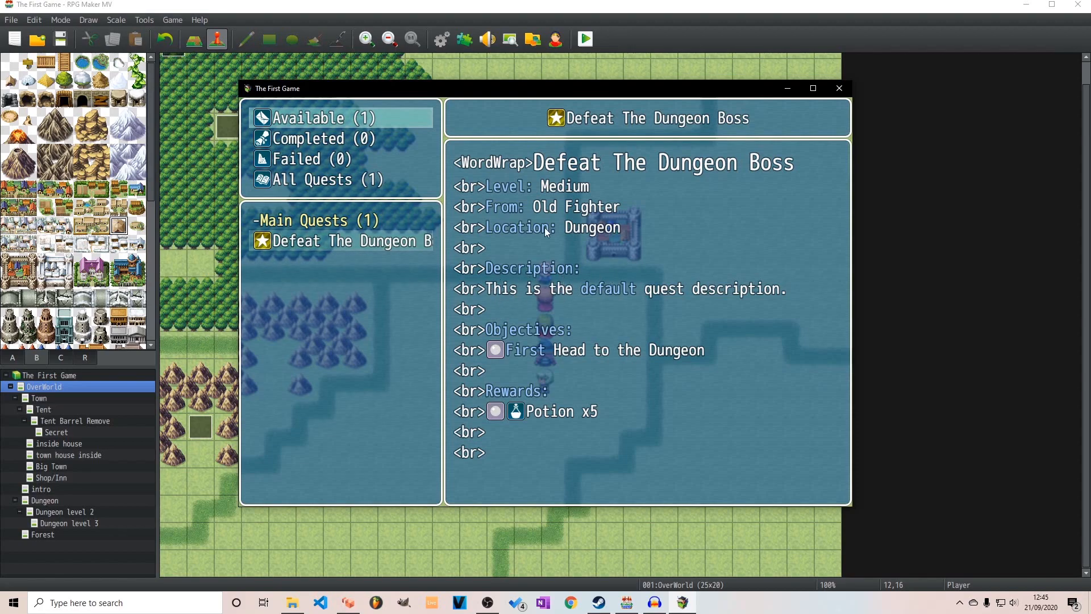
{"action": "left_click", "coordinate": [840, 88]}
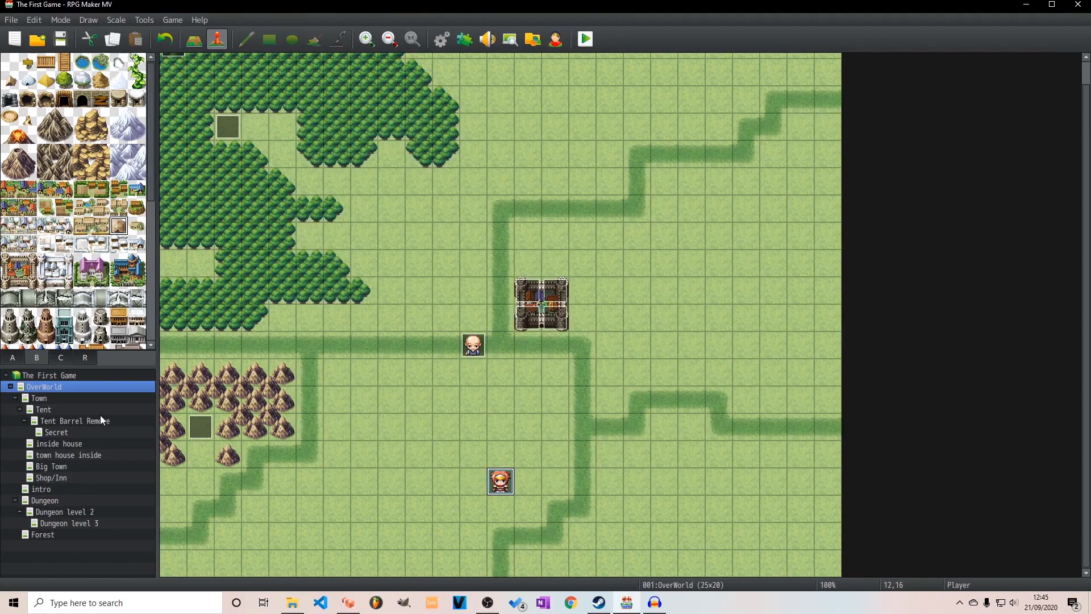
Open the Dungeon level 3 map and check the region IDs of its rooms.
{"action": "left_click", "coordinate": [82, 504]}
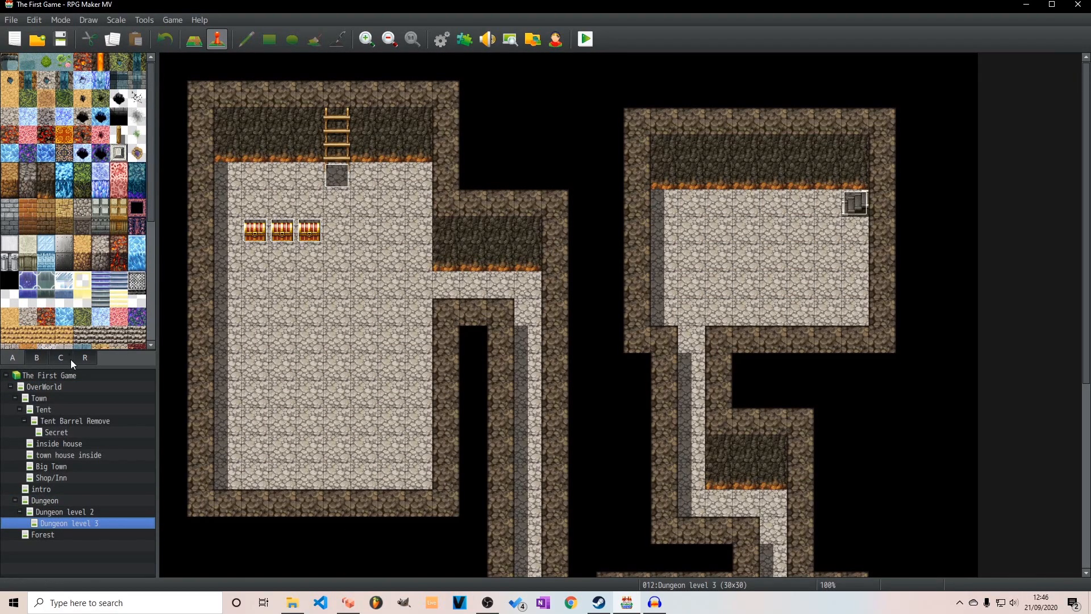
{"action": "left_click", "coordinate": [84, 357]}
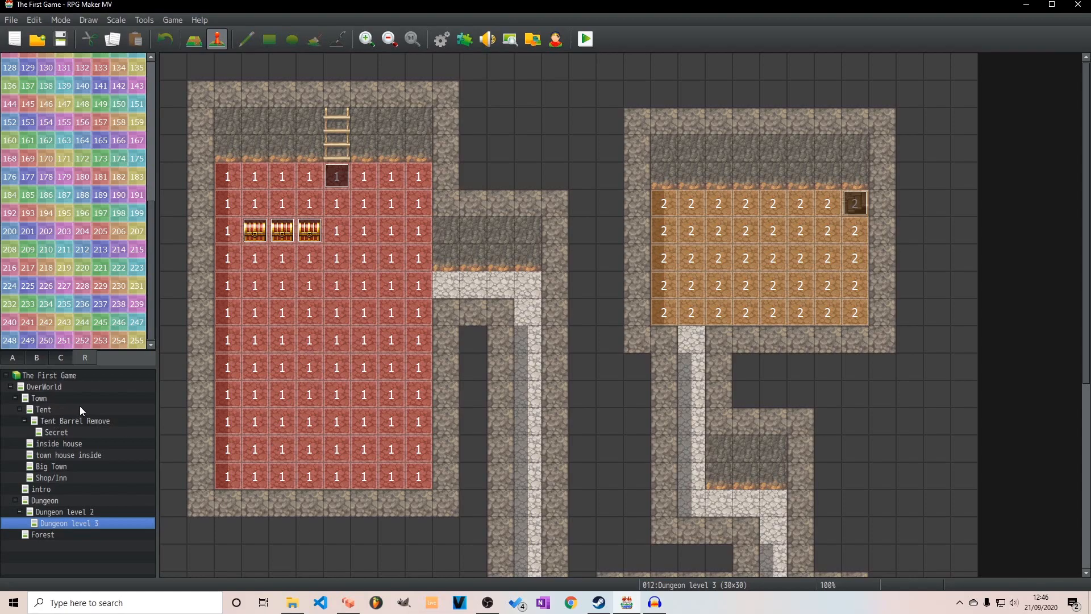
{"action": "left_click", "coordinate": [10, 359]}
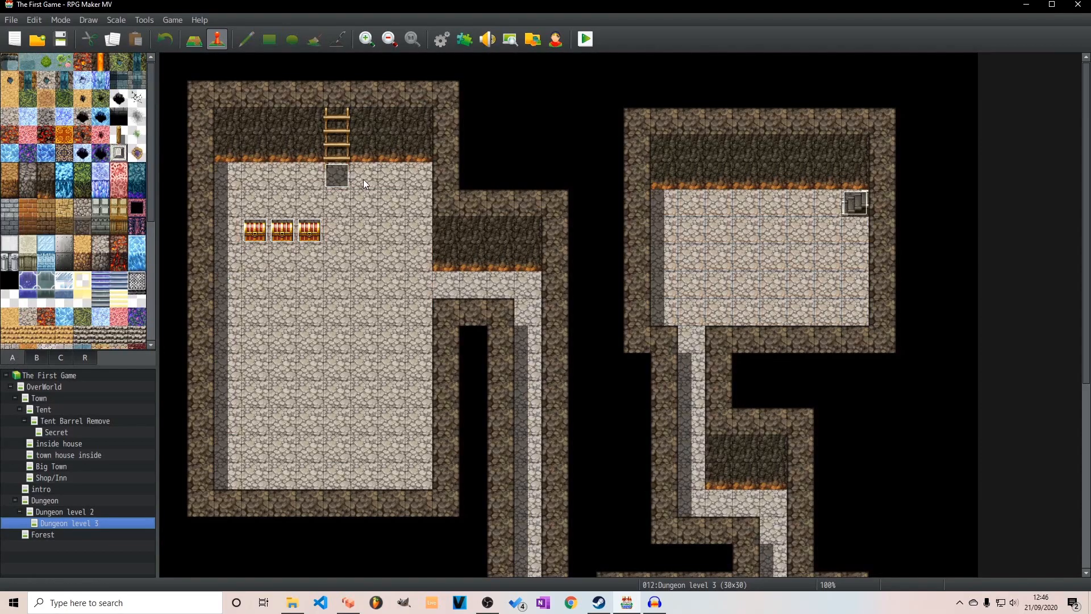
{"action": "double_click", "coordinate": [334, 174]}
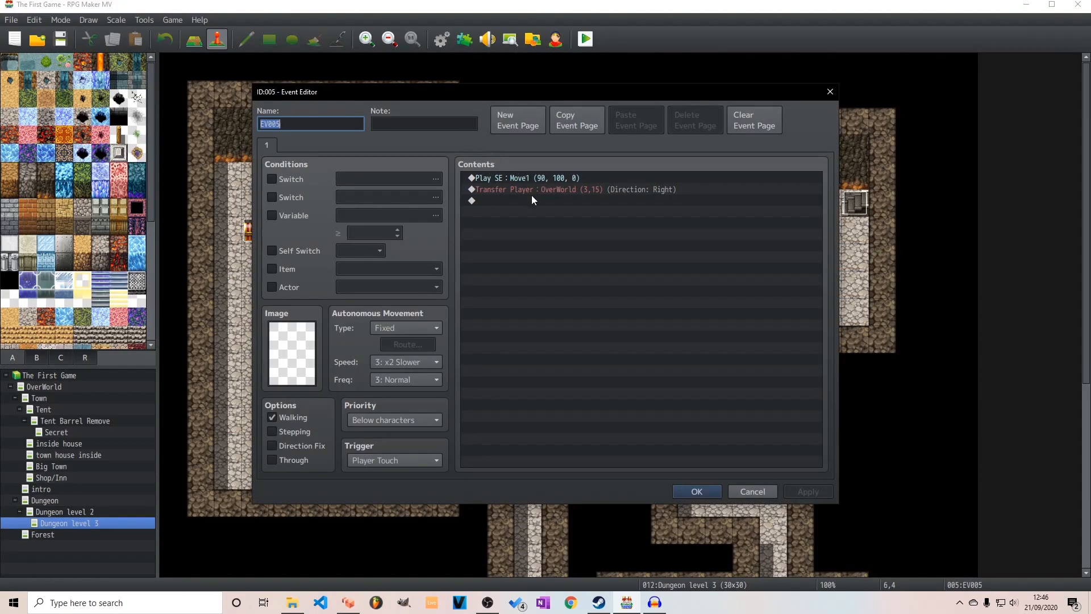
{"action": "double_click", "coordinate": [518, 199]}
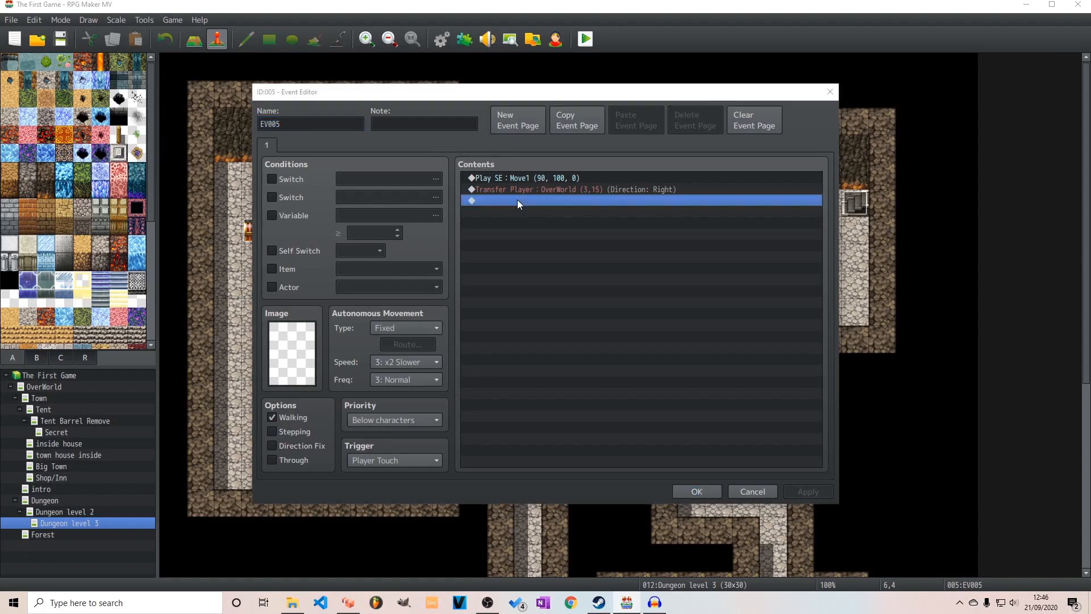
{"action": "left_click", "coordinate": [712, 460]}
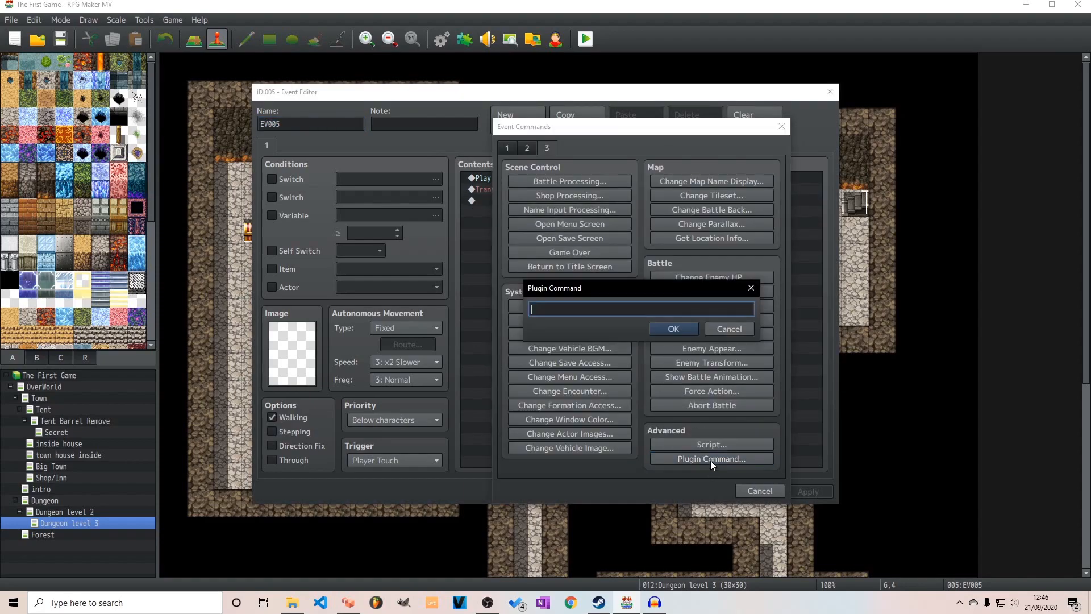
{"action": "key", "text": "Escape"}
{"action": "key", "text": "Escape"}
{"action": "key", "text": "Escape"}
Look up the plugin command for marking a quest as completed in the YEP_QuestJournal help.
{"action": "left_click", "coordinate": [465, 39]}
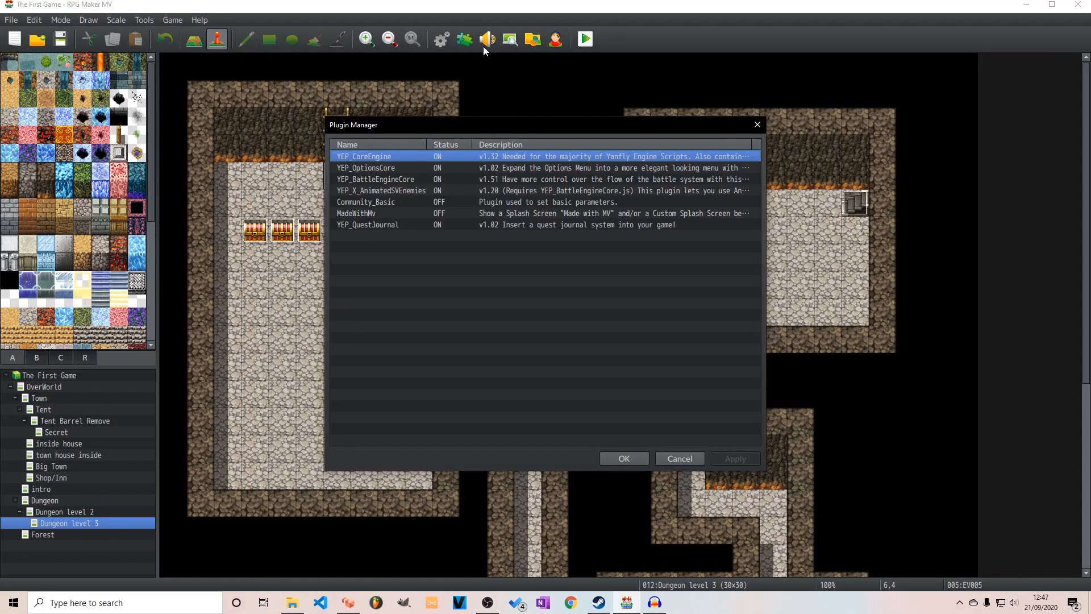
{"action": "left_click", "coordinate": [461, 225]}
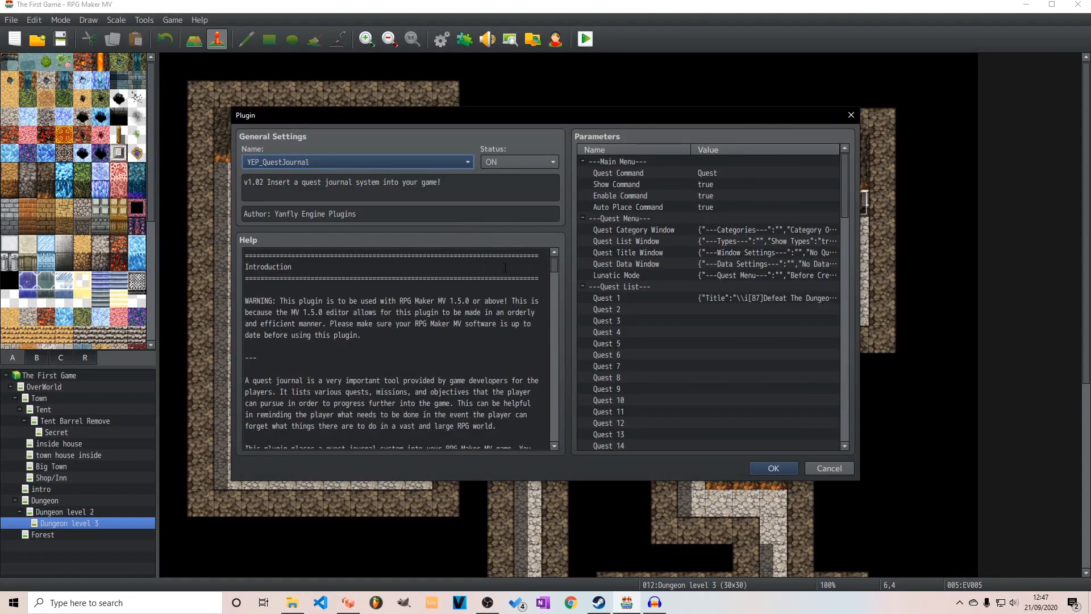
{"action": "left_click_drag", "start_coordinate": [554, 267], "coordinate": [555, 389]}
{"action": "scroll", "coordinate": [415, 352], "scroll_direction": "up", "scroll_amount": 5}
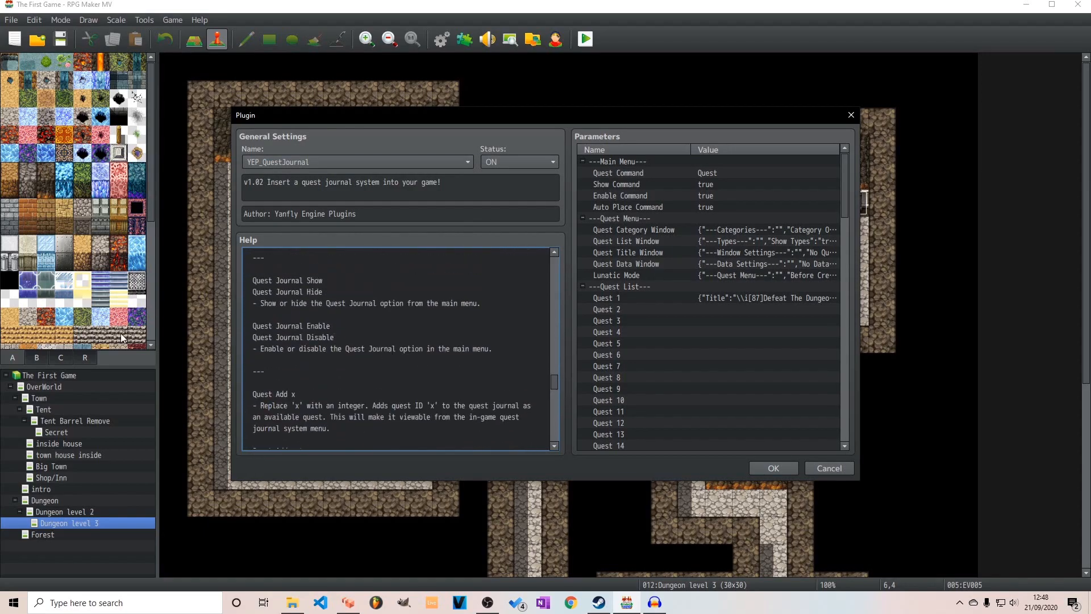
{"action": "scroll", "coordinate": [414, 351], "scroll_direction": "down", "scroll_amount": 5}
{"action": "scroll", "coordinate": [359, 351], "scroll_direction": "down", "scroll_amount": 6}
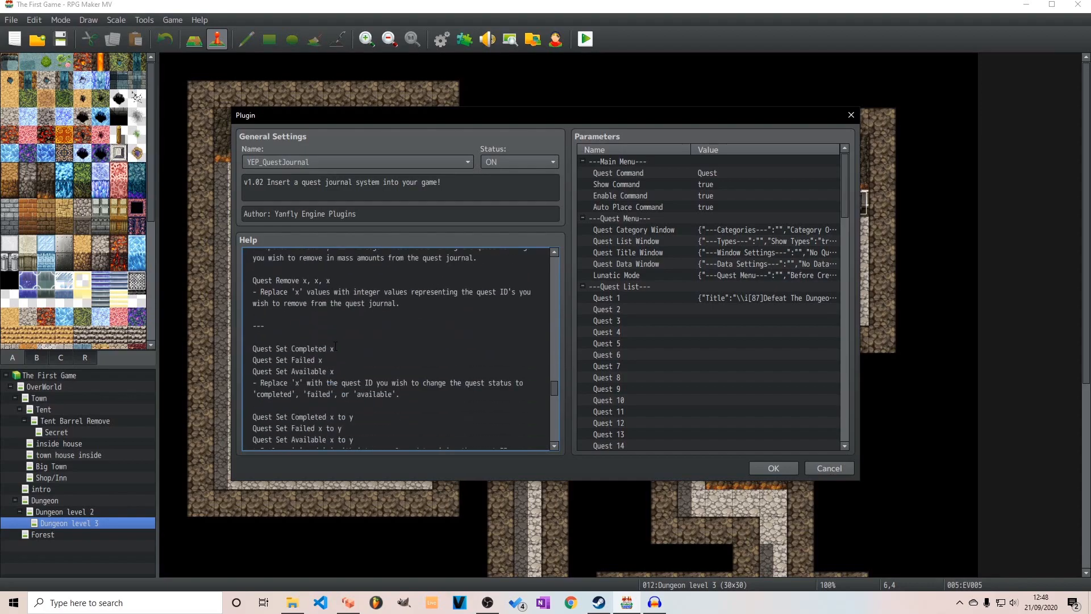
{"action": "left_click_drag", "start_coordinate": [253, 347], "coordinate": [333, 353]}
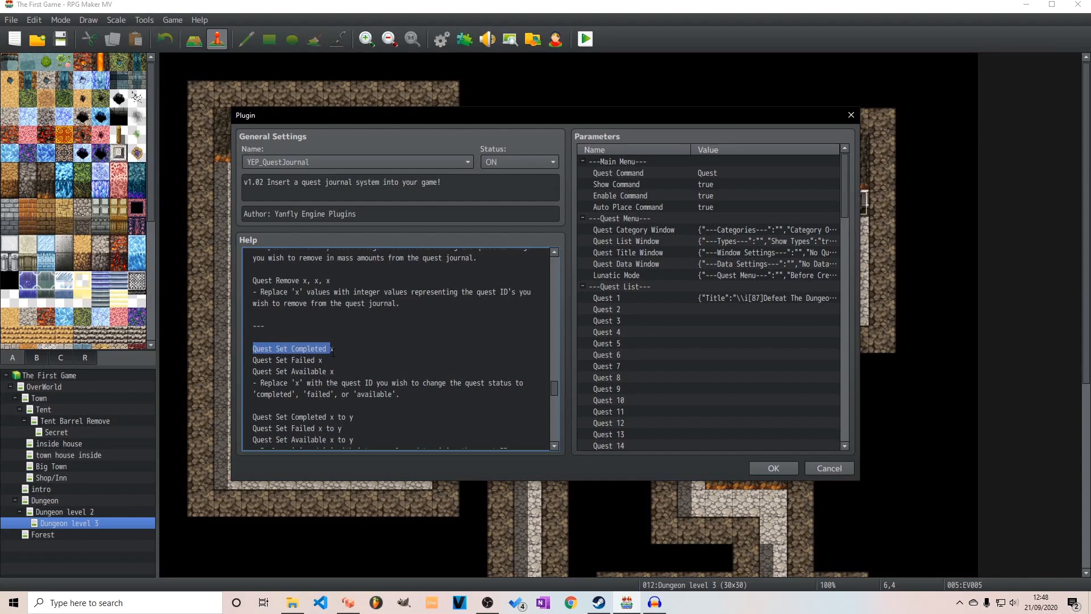
{"action": "left_click", "coordinate": [336, 348]}
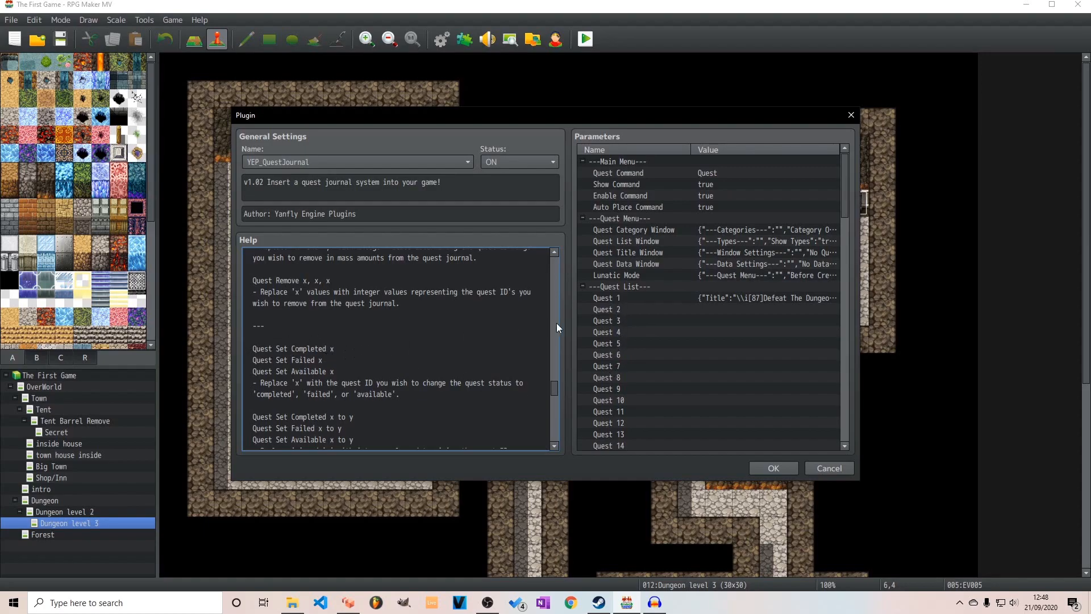
{"action": "left_click", "coordinate": [775, 469]}
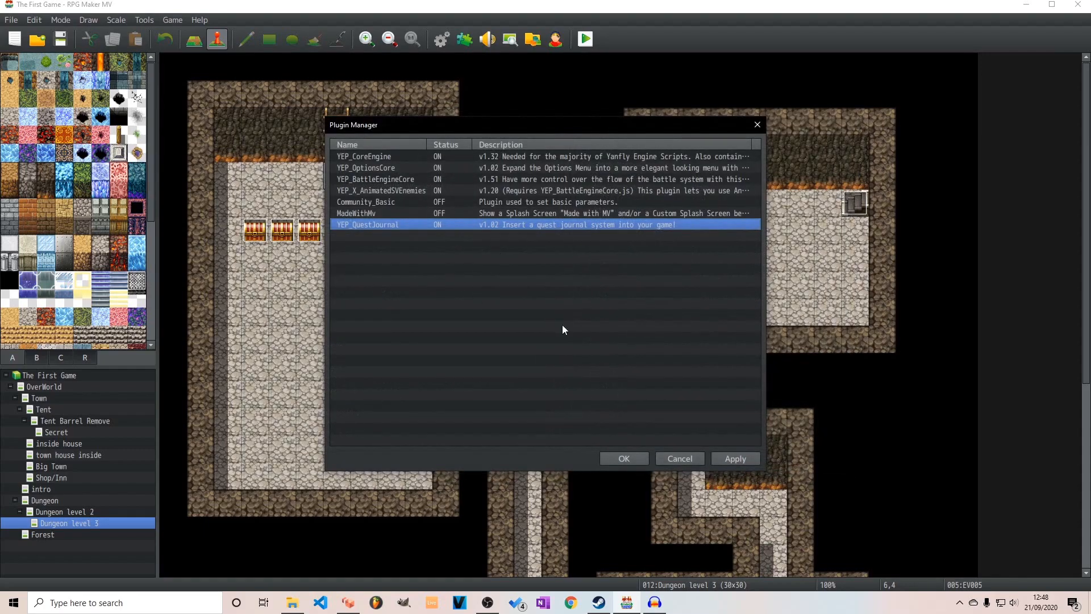
{"action": "left_click", "coordinate": [699, 462]}
{"action": "left_click", "coordinate": [535, 317]}
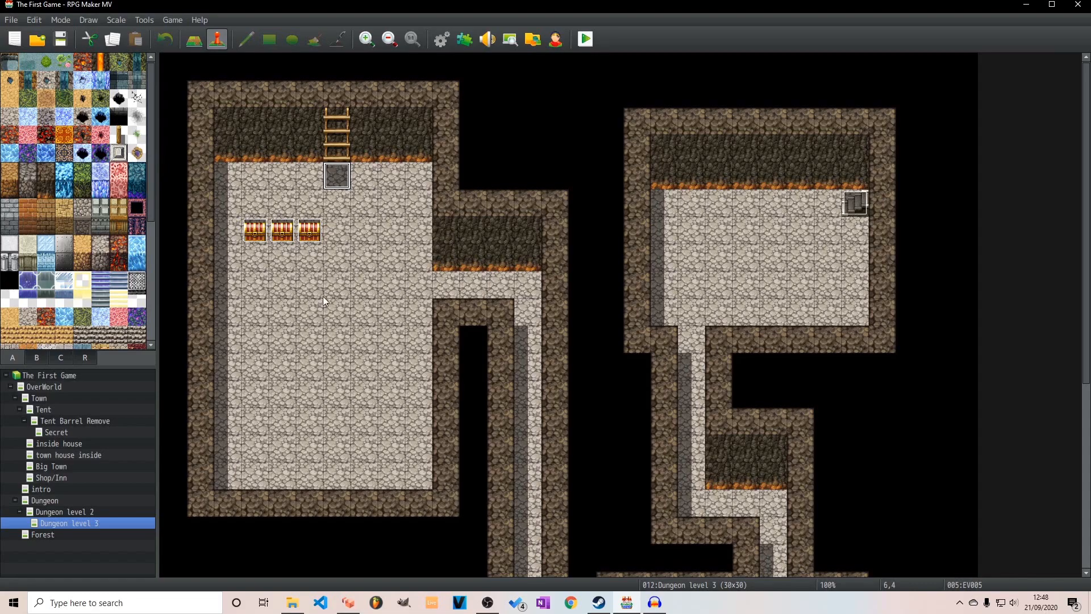
Add the plugin command "Quest set completed 1" after the player transfer in the event below the Dungeon level 3 ladder.
{"action": "left_click", "coordinate": [94, 357]}
{"action": "left_click", "coordinate": [9, 358]}
{"action": "double_click", "coordinate": [337, 172]}
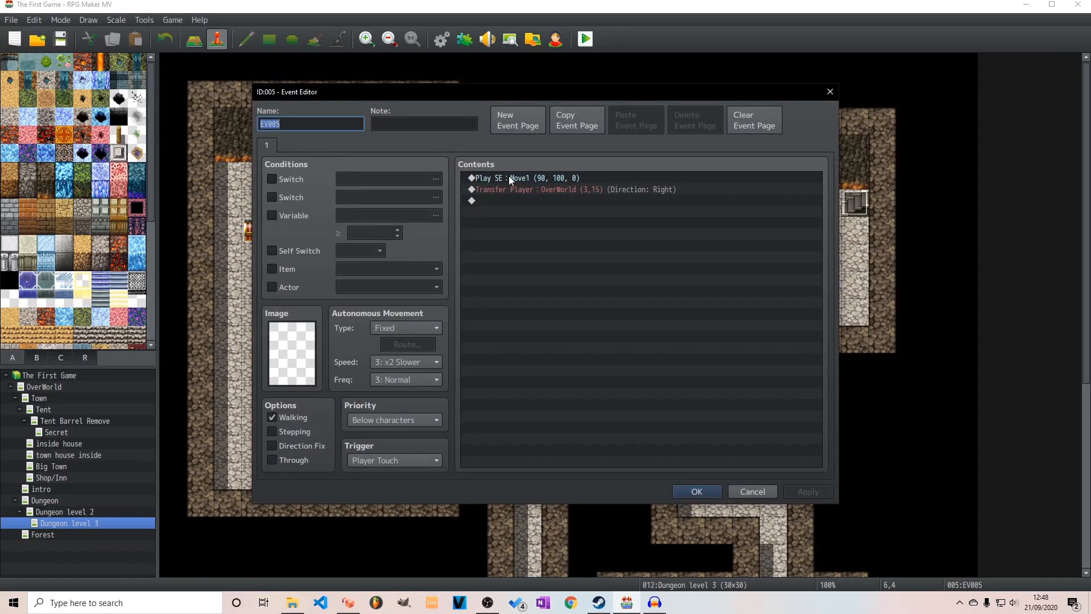
{"action": "double_click", "coordinate": [506, 201]}
{"action": "left_click", "coordinate": [708, 458]}
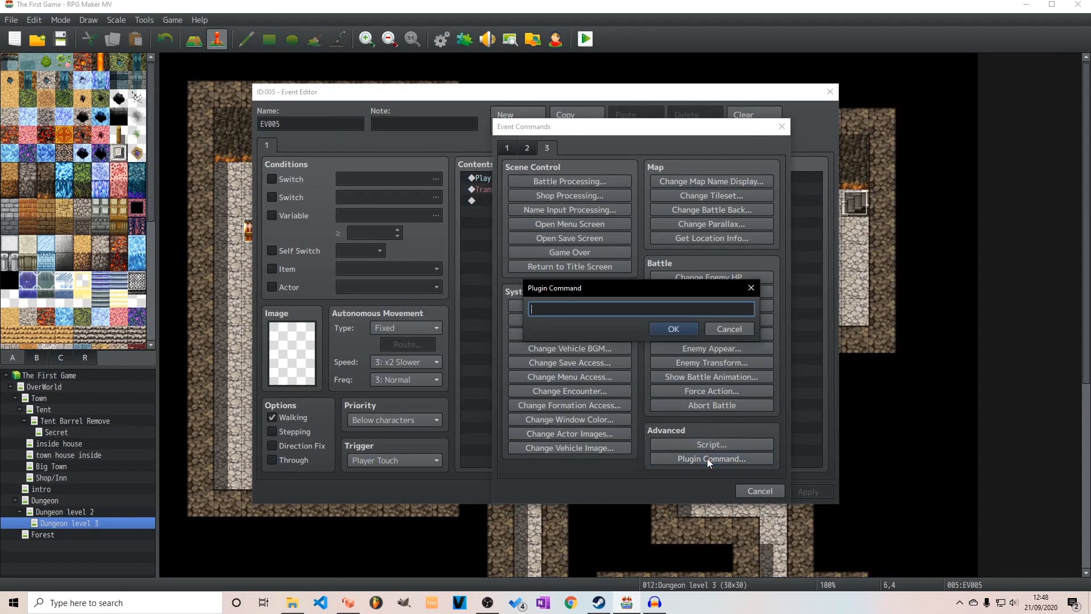
{"action": "type", "text": "Quest set completed 1"}
{"action": "left_click", "coordinate": [673, 328]}
{"action": "key", "text": "Return"}
Compare the old man's quest command on the OverWorld map and the YEP_QuestJournal help for the exact wording of quest commands.
{"action": "left_click", "coordinate": [105, 386]}
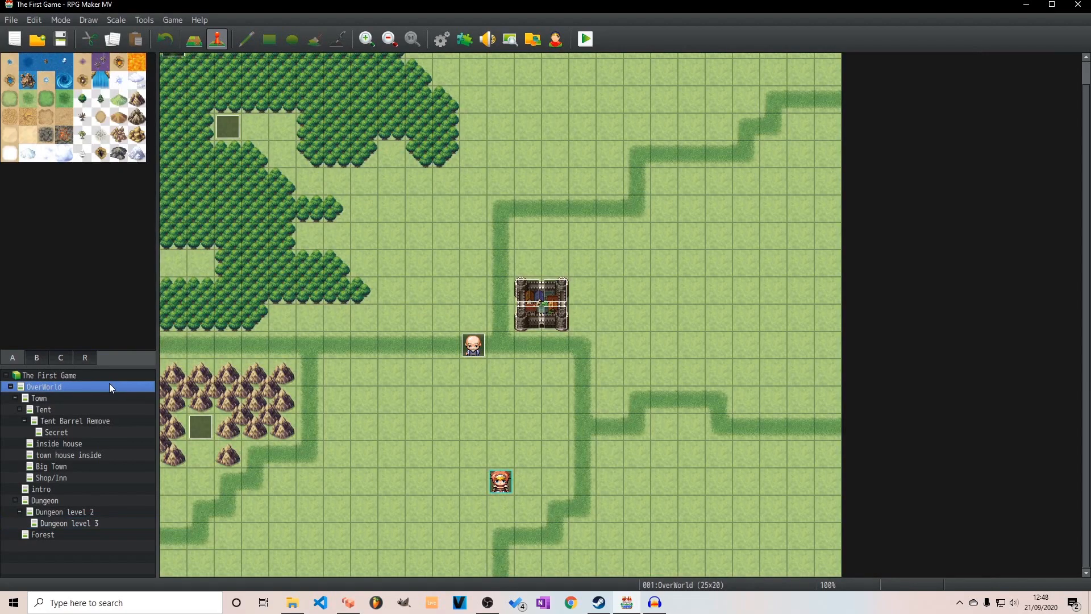
{"action": "double_click", "coordinate": [482, 346]}
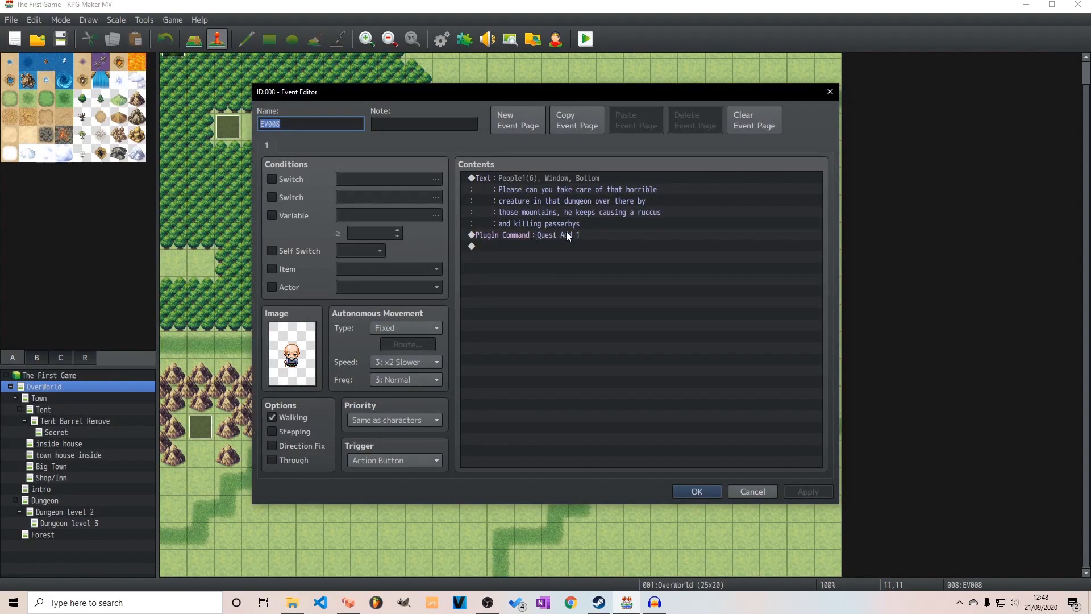
{"action": "left_click", "coordinate": [697, 491]}
{"action": "left_click", "coordinate": [464, 39]}
{"action": "double_click", "coordinate": [455, 227]}
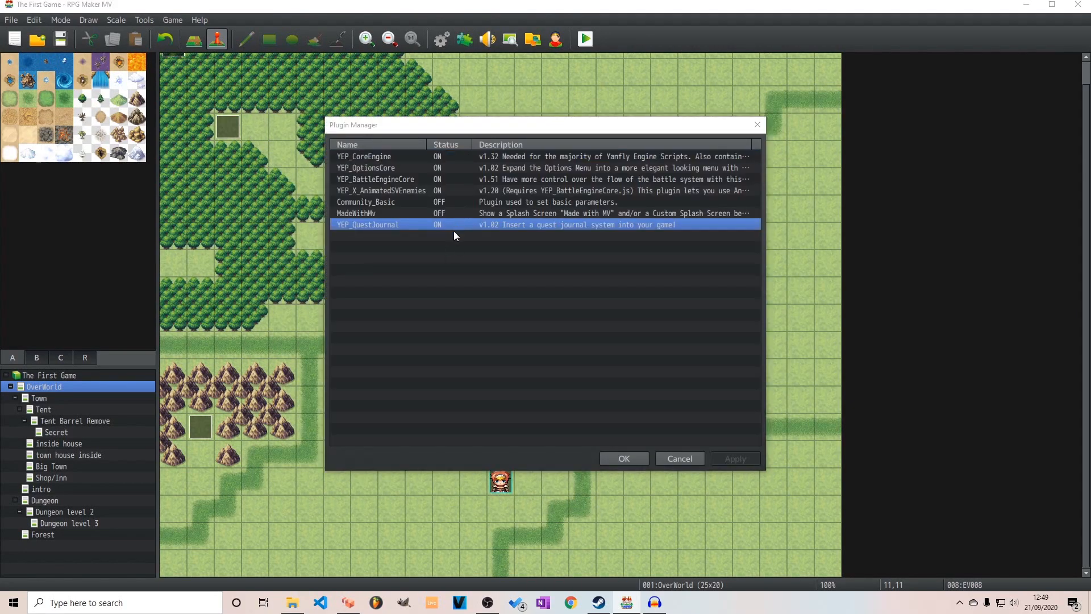
{"action": "left_click_drag", "start_coordinate": [557, 264], "coordinate": [555, 389]}
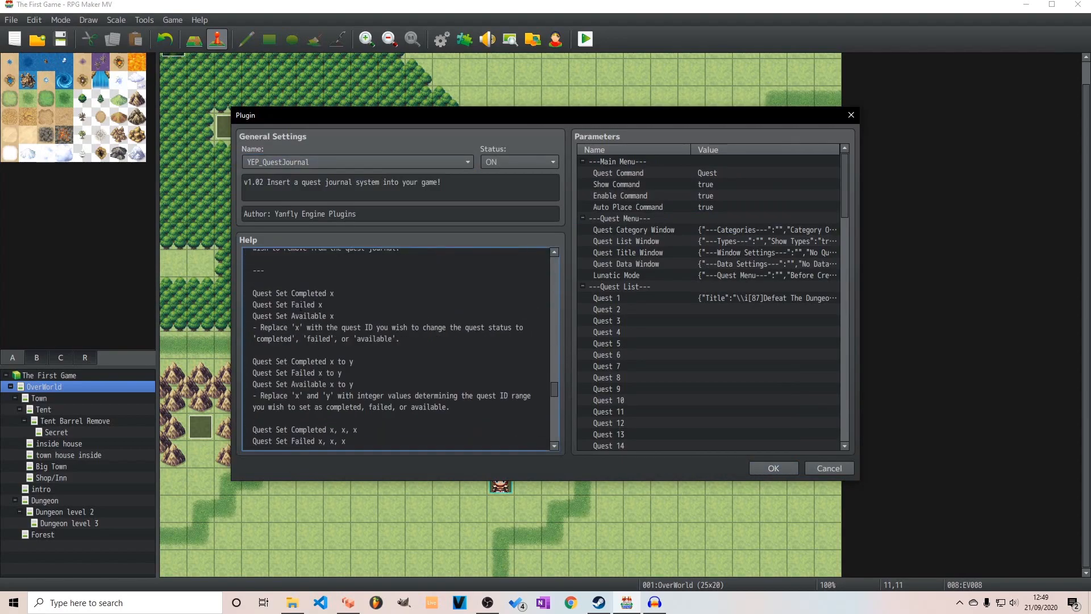
{"action": "left_click", "coordinate": [828, 468]}
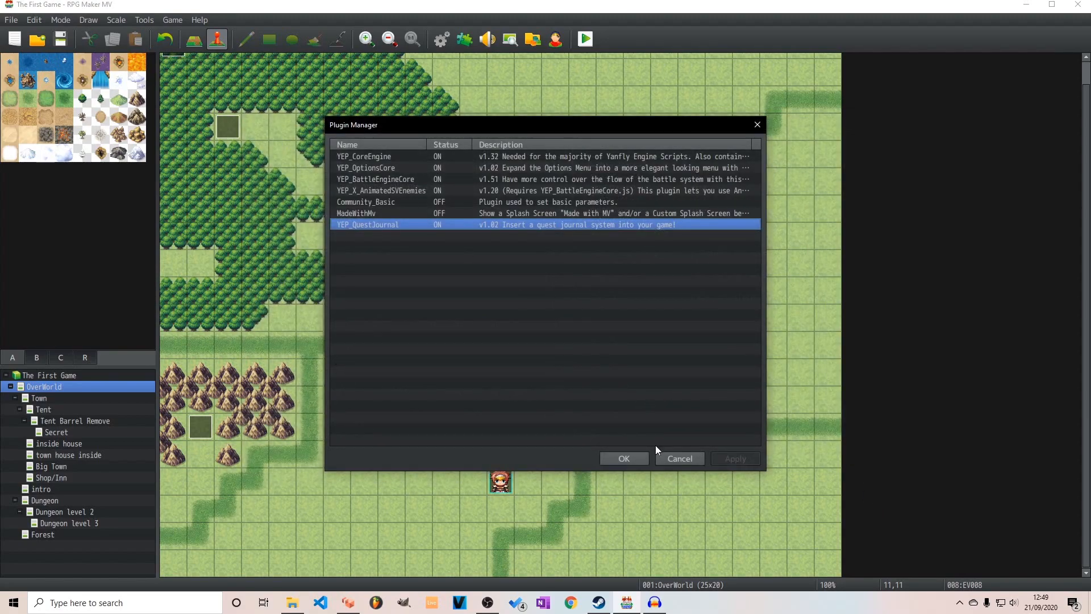
{"action": "left_click", "coordinate": [624, 458]}
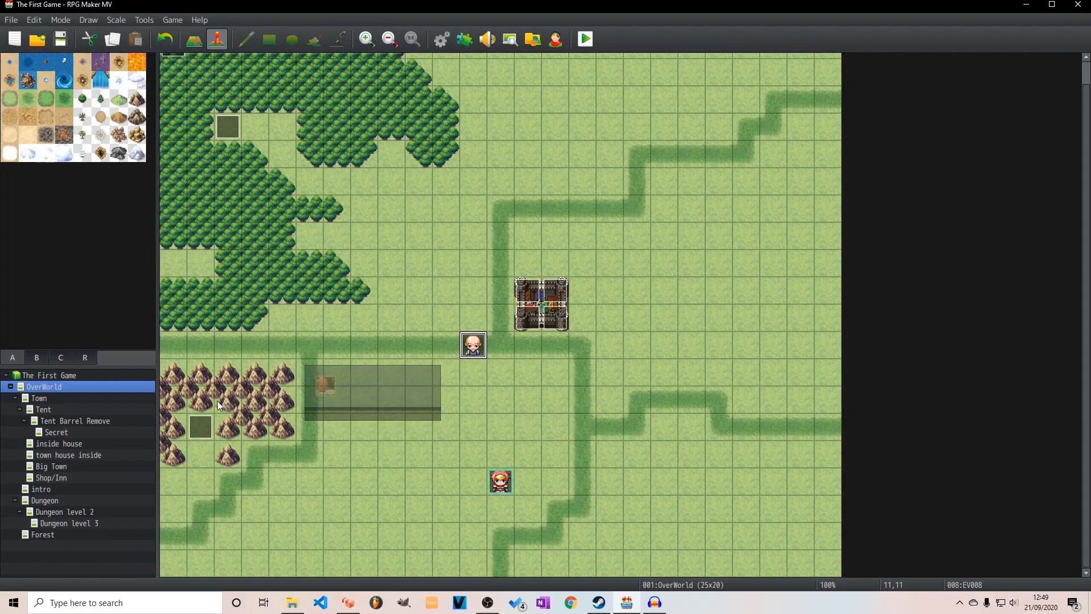
Correct the capitalisation of the ladder event's plugin command on Dungeon level 3 to "Quest Set Completed 1".
{"action": "left_click", "coordinate": [65, 523]}
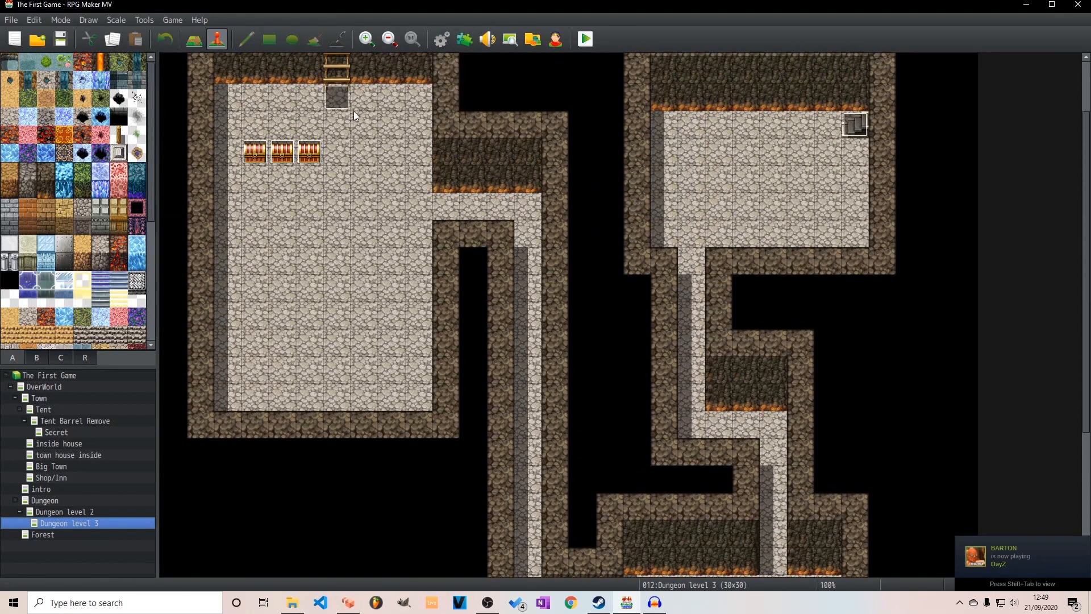
{"action": "double_click", "coordinate": [341, 102]}
{"action": "double_click", "coordinate": [545, 200]}
{"action": "left_click", "coordinate": [559, 310]}
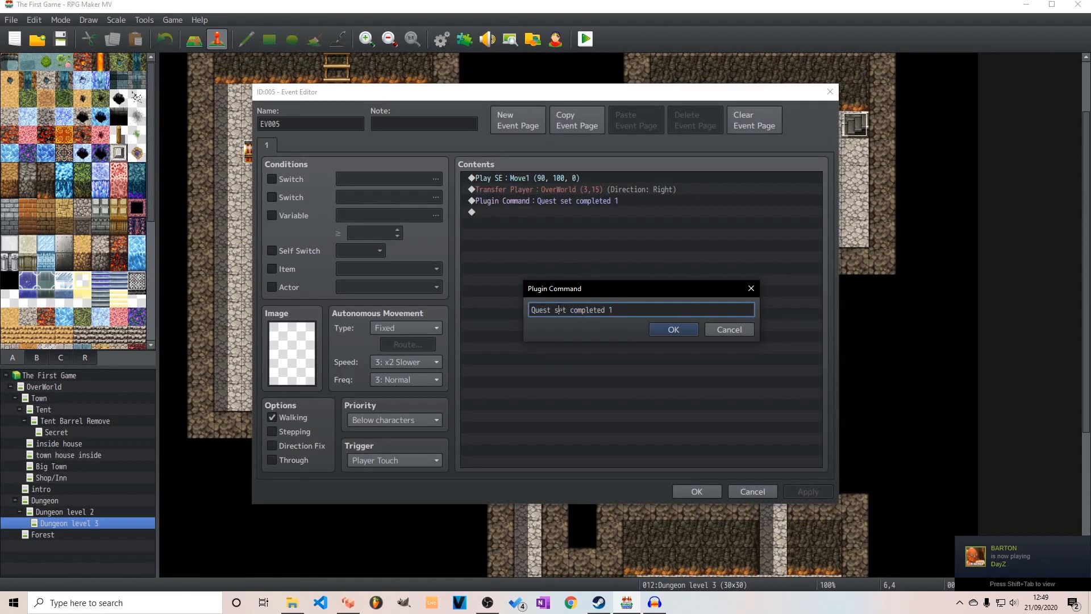
{"action": "key", "text": "BackSpace"}
{"action": "type", "text": "S"}
{"action": "key", "text": "BackSpace"}
{"action": "type", "text": "C"}
{"action": "left_click", "coordinate": [673, 330]}
{"action": "key", "text": "Return"}
Add a second page to the old man's event on the OverWorld map, conditioned on Self Switch A.
{"action": "left_click", "coordinate": [195, 38]}
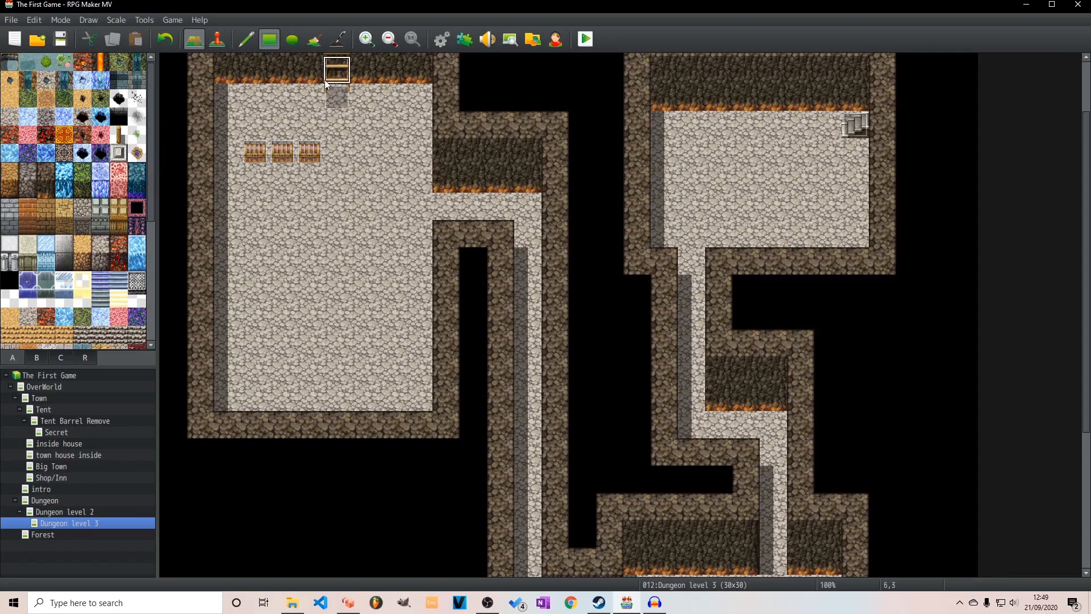
{"action": "left_click", "coordinate": [43, 387]}
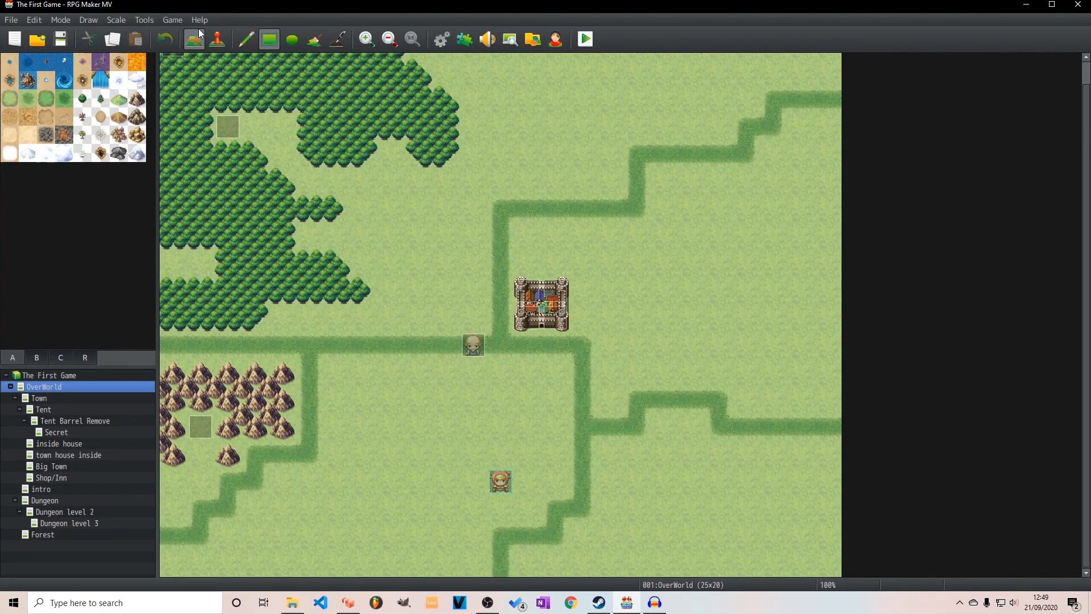
{"action": "left_click", "coordinate": [213, 43]}
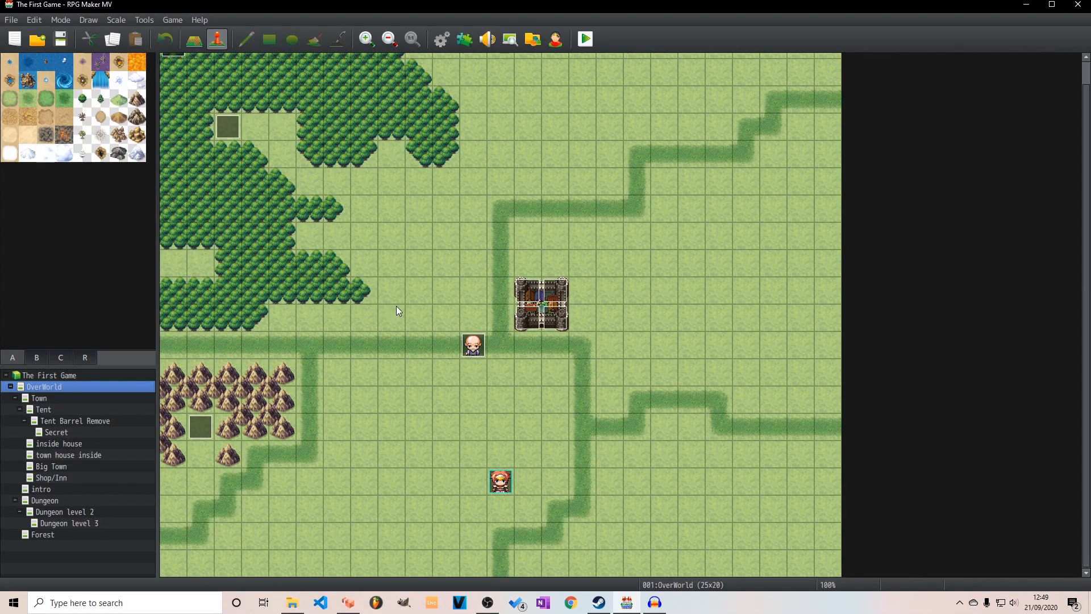
{"action": "double_click", "coordinate": [476, 349]}
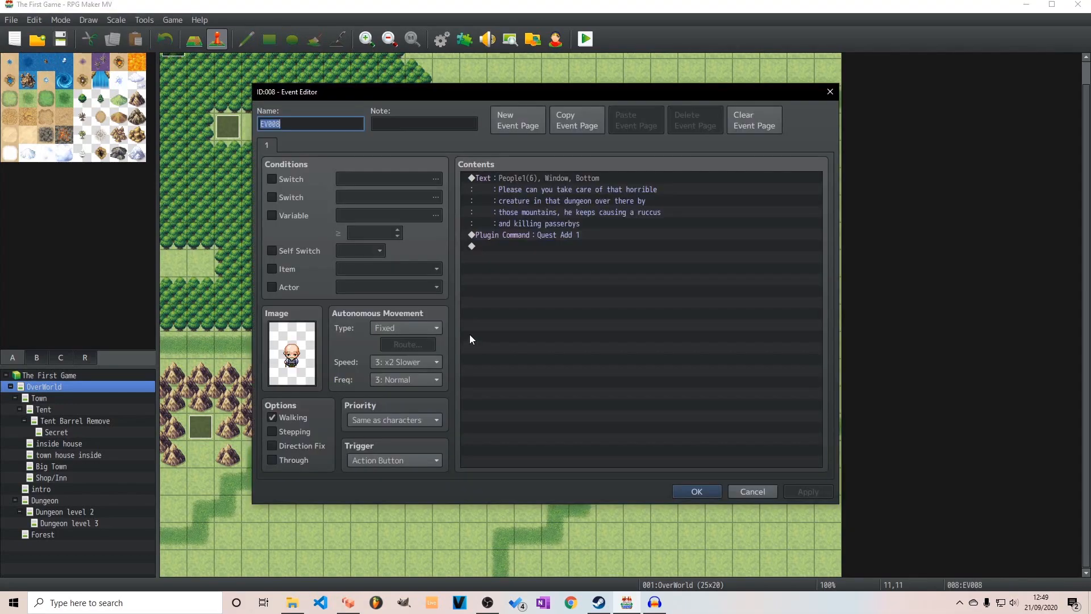
{"action": "left_click", "coordinate": [523, 247]}
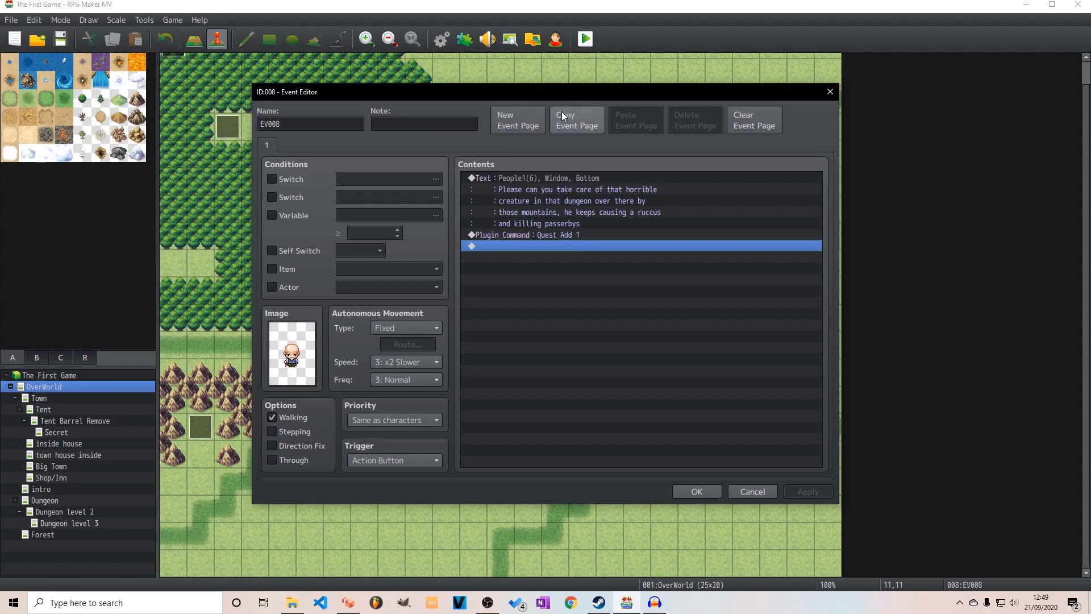
{"action": "left_click", "coordinate": [535, 123]}
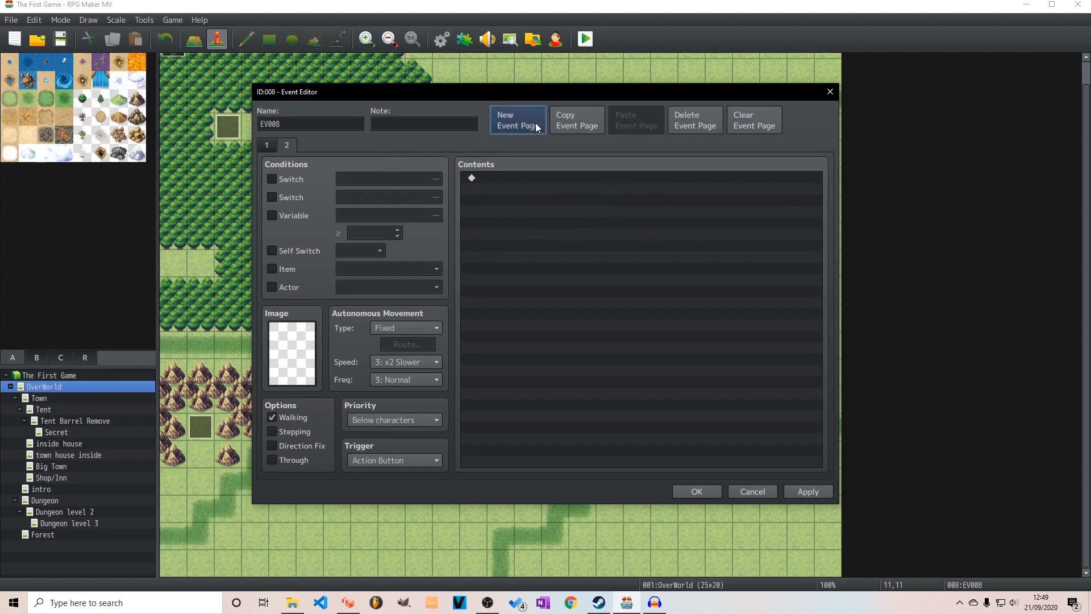
{"action": "left_click", "coordinate": [272, 251]}
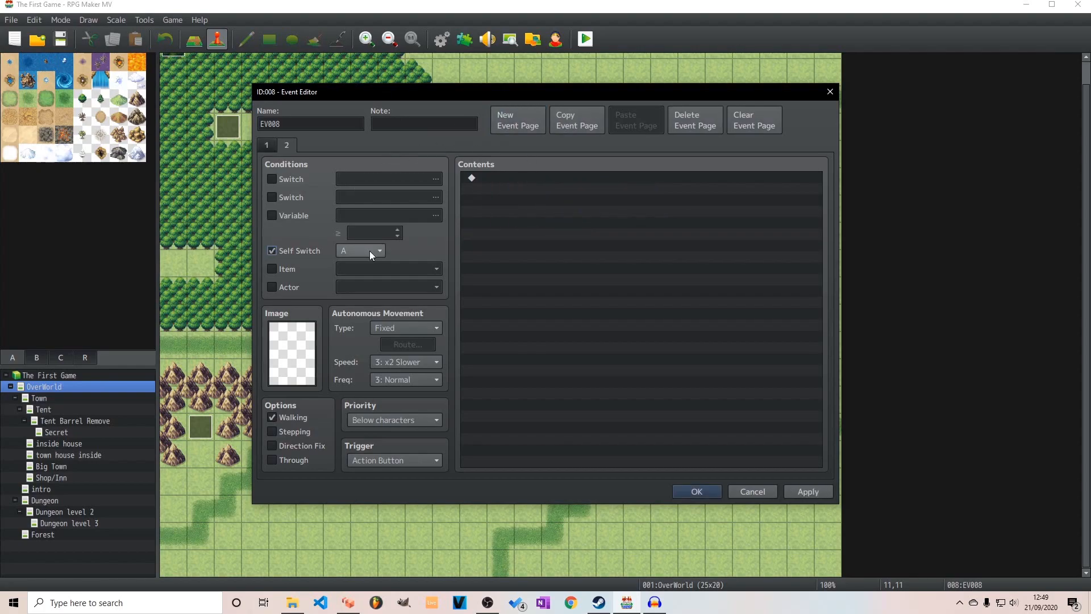
Turn Self Switch A on after the "Quest Add 1" command on the first page of the old man's event.
{"action": "left_click", "coordinate": [266, 144]}
{"action": "double_click", "coordinate": [511, 246]}
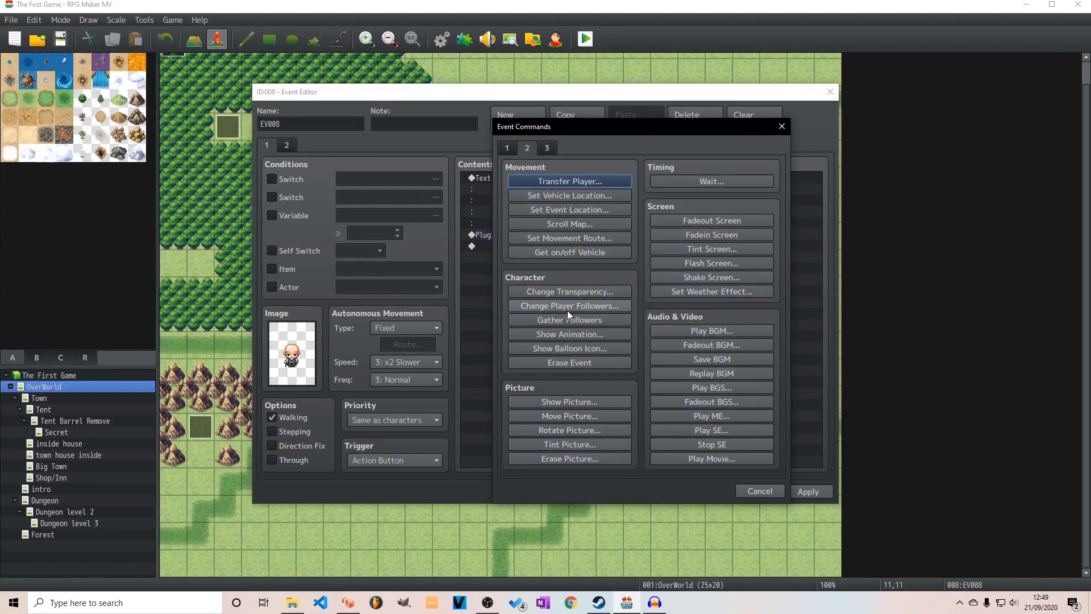
{"action": "left_click", "coordinate": [505, 148]}
{"action": "left_click", "coordinate": [608, 305]}
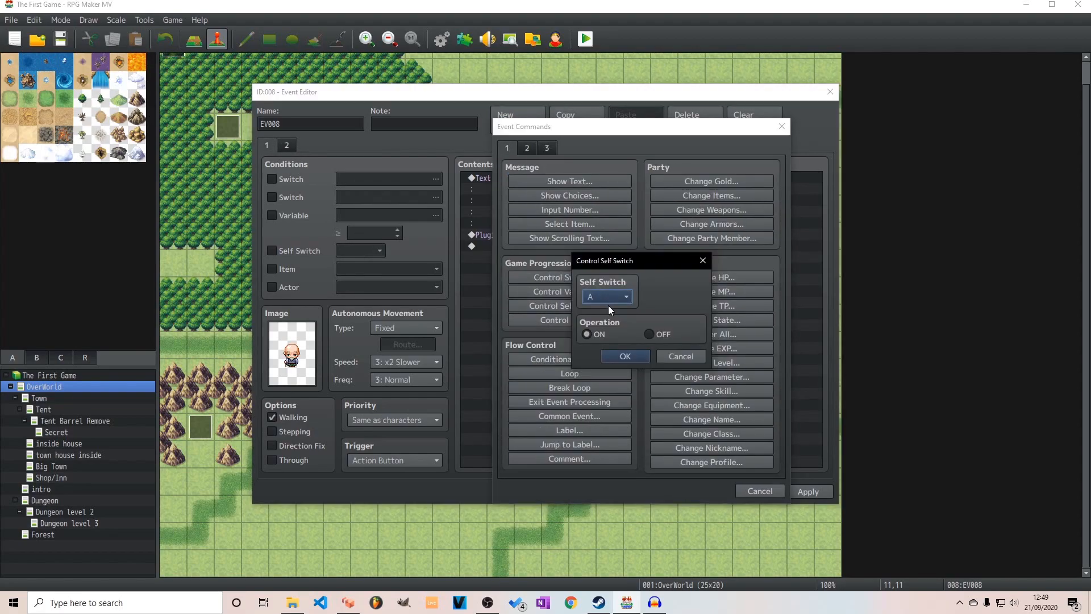
{"action": "left_click", "coordinate": [627, 352]}
Add a message with the bald old man's People1 face to the event's second page: "You got rid of that big monster.... Fantastic".
{"action": "left_click", "coordinate": [292, 145]}
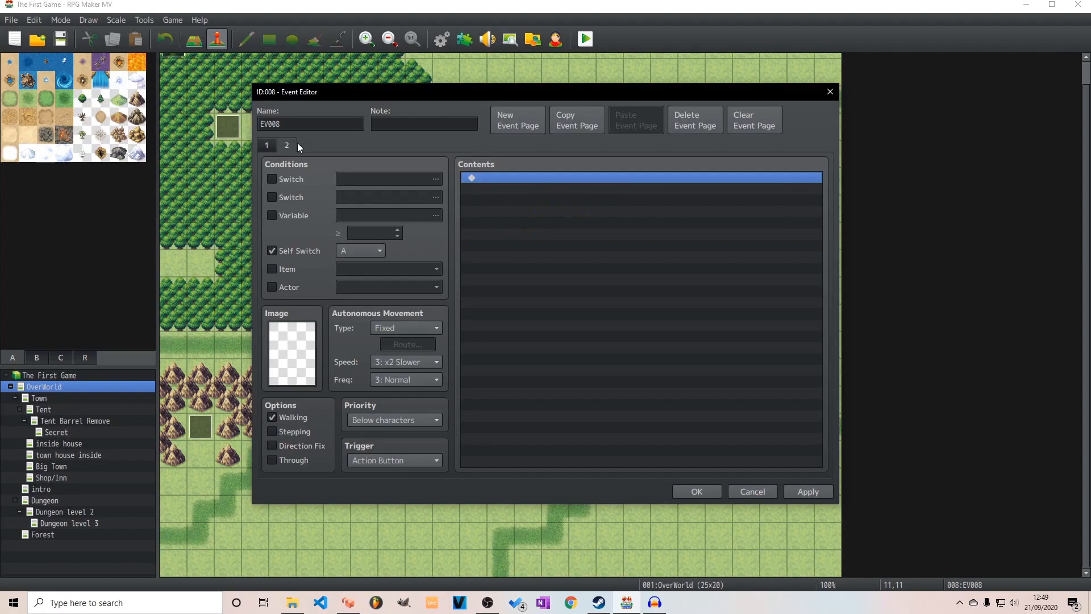
{"action": "double_click", "coordinate": [496, 177]}
{"action": "left_click", "coordinate": [545, 183]}
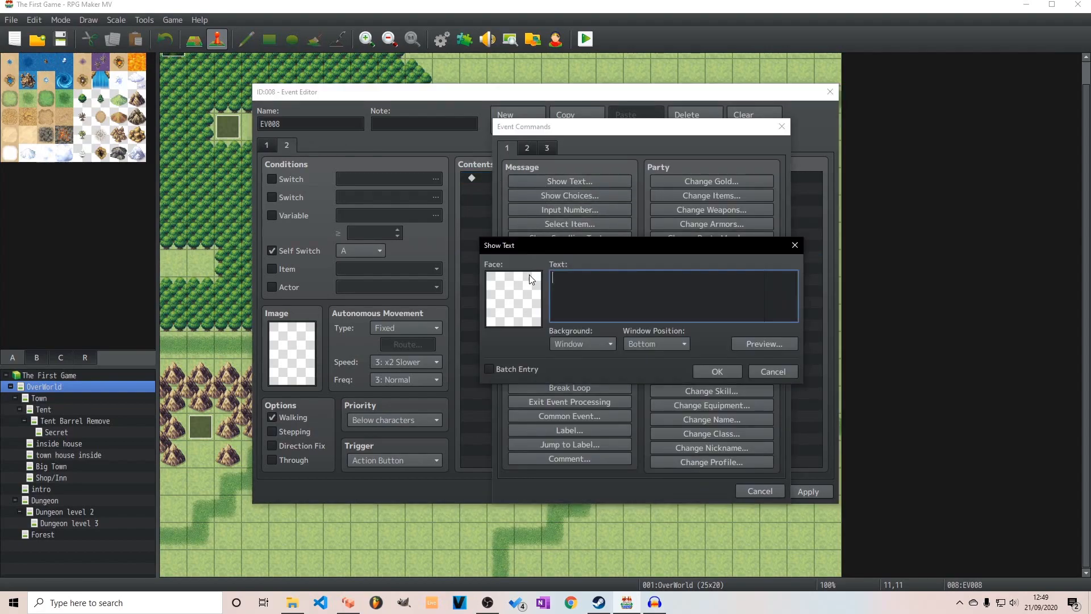
{"action": "double_click", "coordinate": [531, 287]}
{"action": "double_click", "coordinate": [528, 265]}
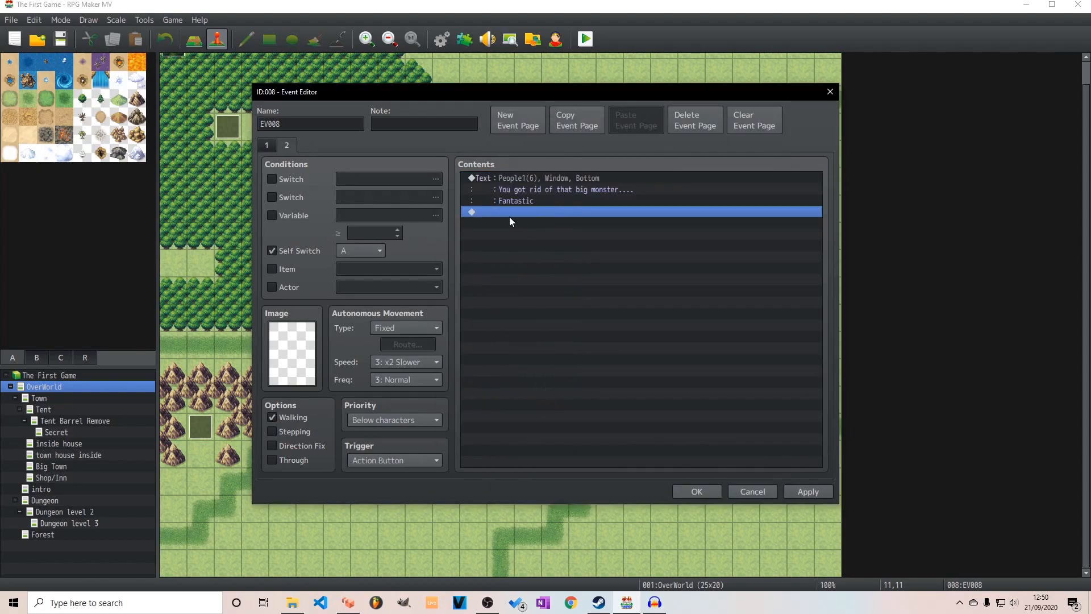
Add a second old-man message: "Hey I have another quest for you. There is another big monster in that forest over there. Can you defeat him?".
{"action": "double_click", "coordinate": [516, 211]}
{"action": "left_click", "coordinate": [532, 184]}
{"action": "double_click", "coordinate": [527, 281]}
{"action": "double_click", "coordinate": [526, 283]}
{"action": "type", "text": "H"}
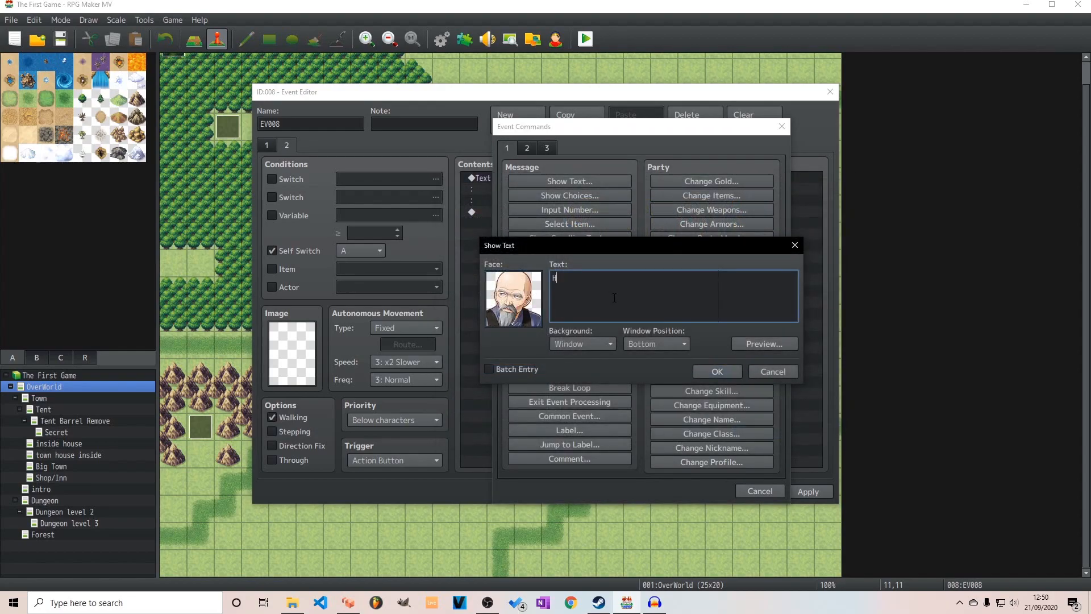
{"action": "type", "text": "ey I have another quest for you."}
{"action": "key", "text": "Return"}
{"action": "type", "text": "There is another "}
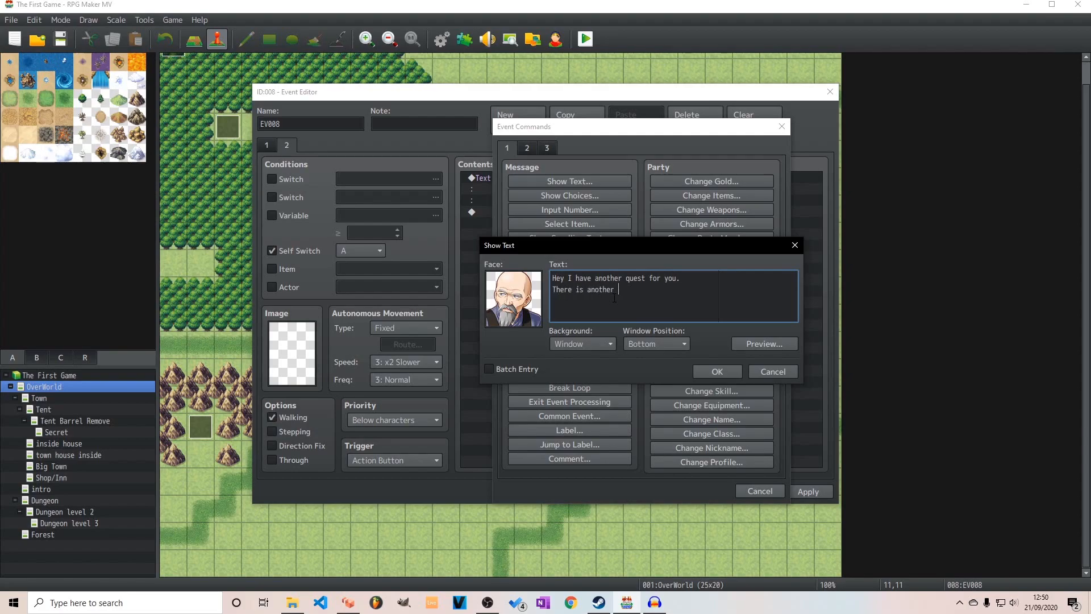
{"action": "type", "text": "big monster in that fiorest"}
{"action": "key", "text": "BackSpace"}
{"action": "key", "text": "BackSpace"}
{"action": "key", "text": "BackSpace"}
{"action": "key", "text": "BackSpace"}
{"action": "key", "text": "BackSpace"}
{"action": "key", "text": "BackSpace"}
{"action": "key", "text": "BackSpace"}
{"action": "key", "text": "BackSpace"}
{"action": "type", "text": "forest over there."}
{"action": "key", "text": "Return"}
{"action": "type", "text": "Can you defeat hi,m"}
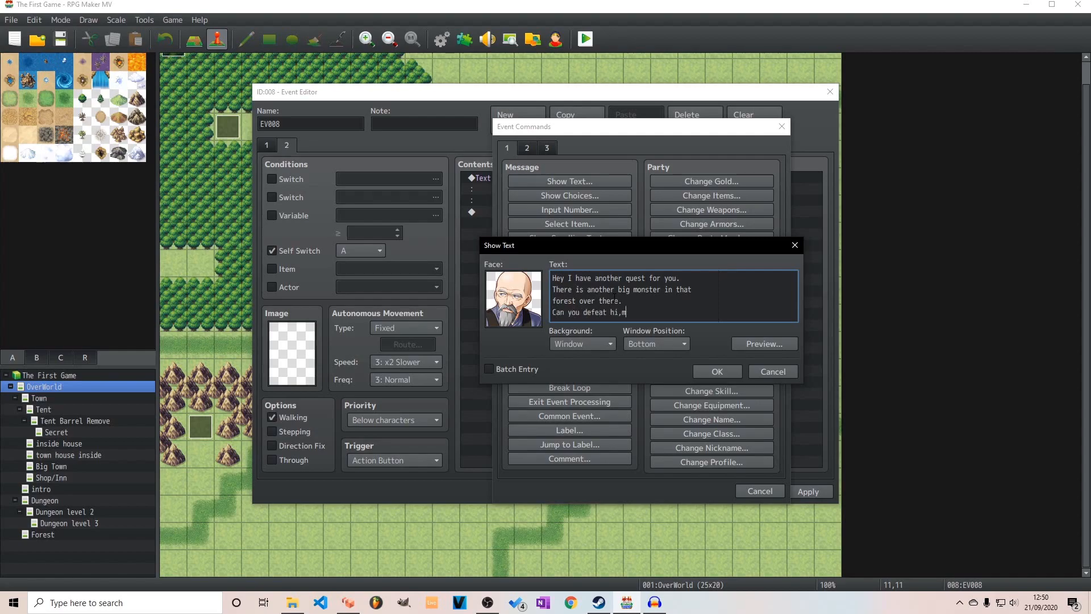
{"action": "key", "text": "BackSpace"}
{"action": "type", "text": "m?"}
{"action": "left_click", "coordinate": [716, 371]}
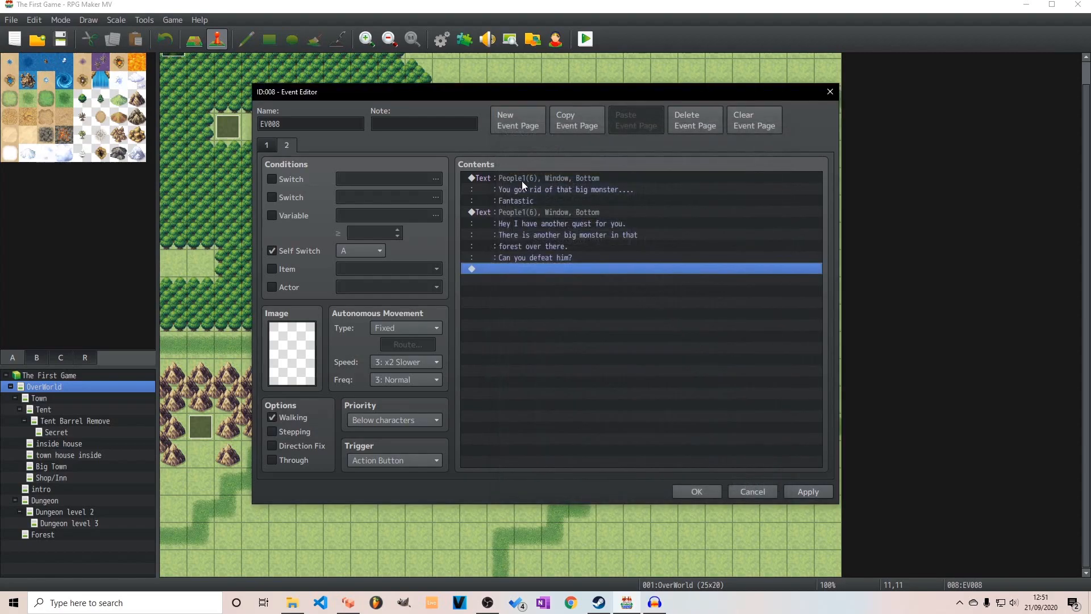
Add a conditional branch with an else case below the messages, testing variable 0002, named "Quest1", for equality with the constant 1.
{"action": "double_click", "coordinate": [540, 270]}
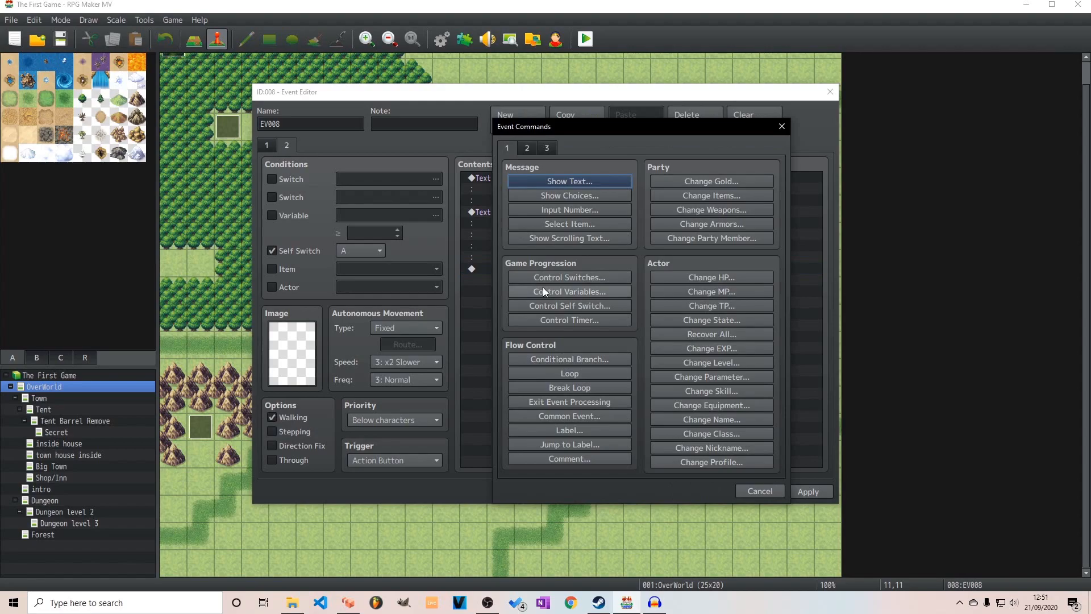
{"action": "left_click", "coordinate": [586, 358]}
{"action": "left_click", "coordinate": [520, 263]}
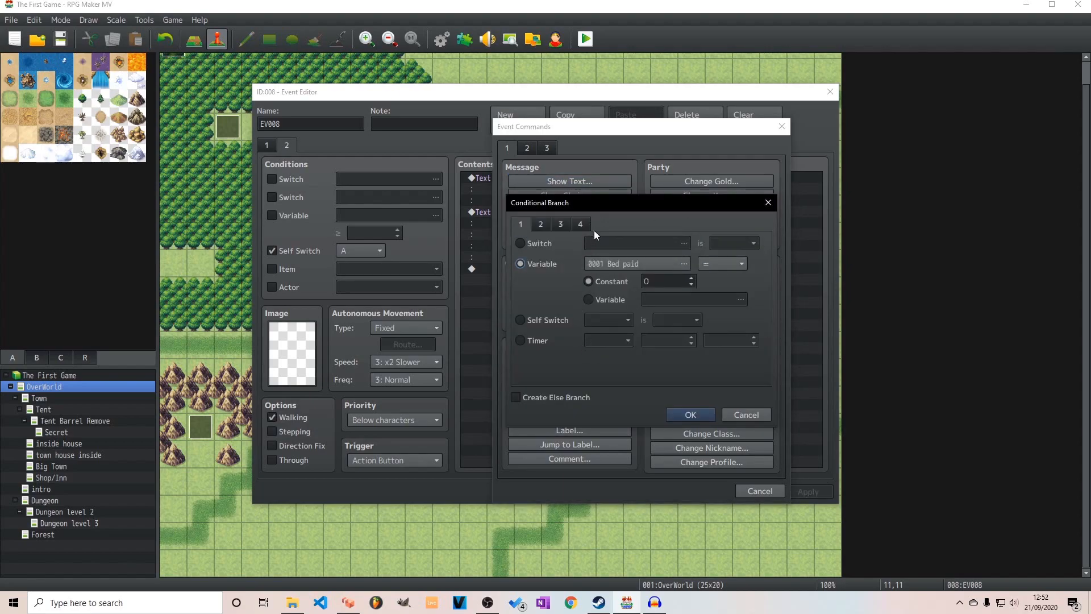
{"action": "left_click", "coordinate": [684, 263]}
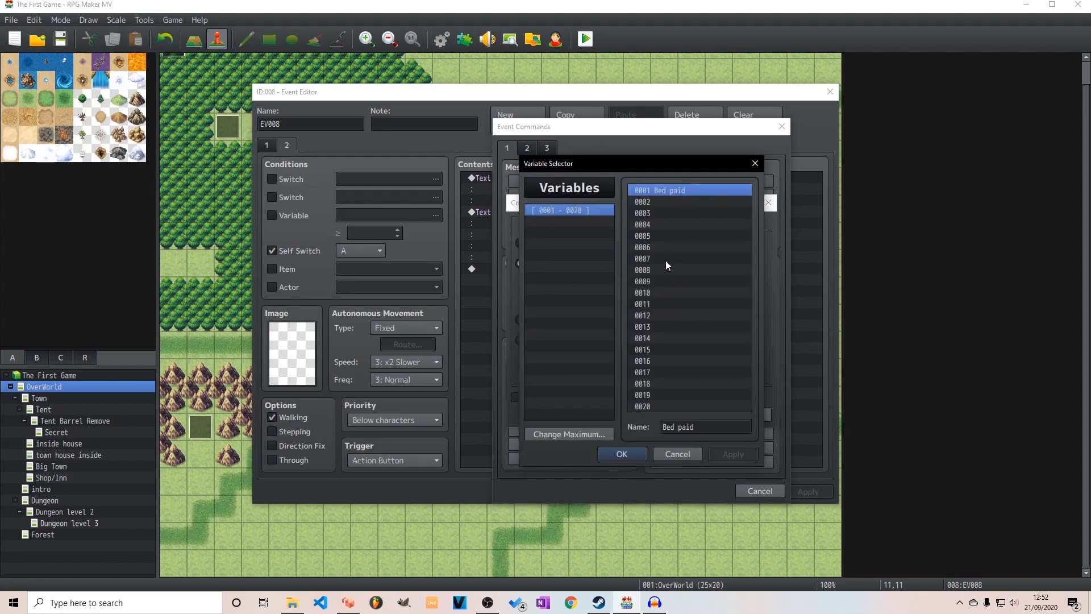
{"action": "left_click", "coordinate": [673, 203]}
{"action": "left_click", "coordinate": [686, 427]}
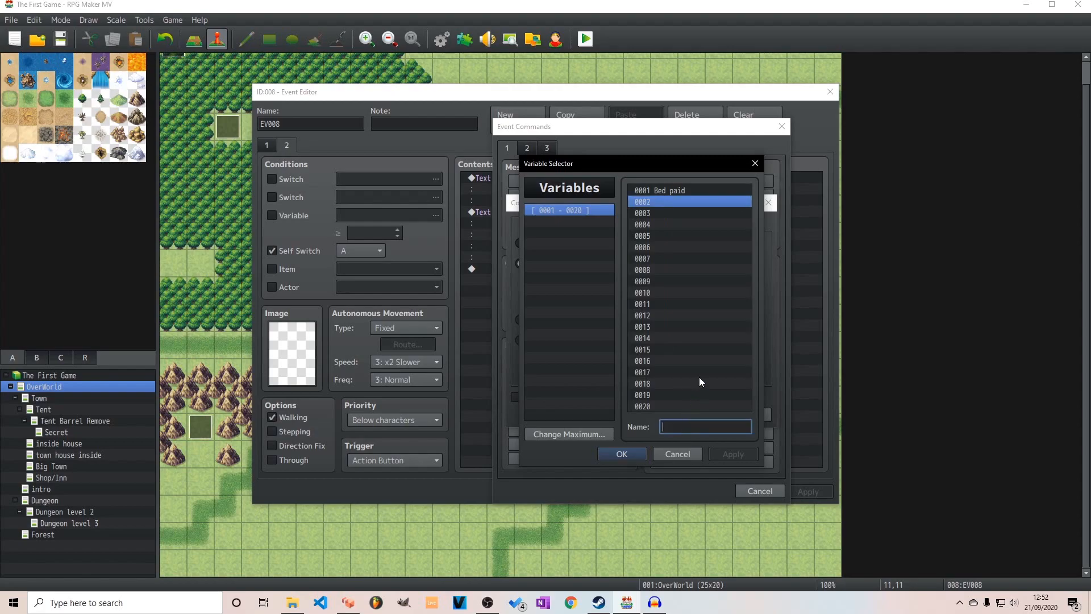
{"action": "type", "text": "Quest1"}
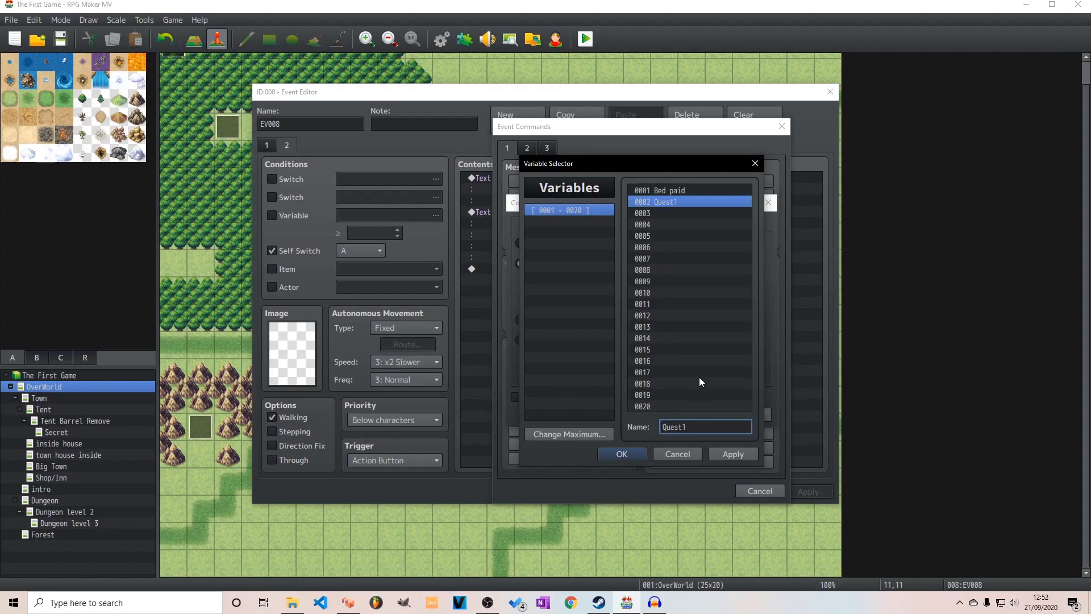
{"action": "key", "text": "Return"}
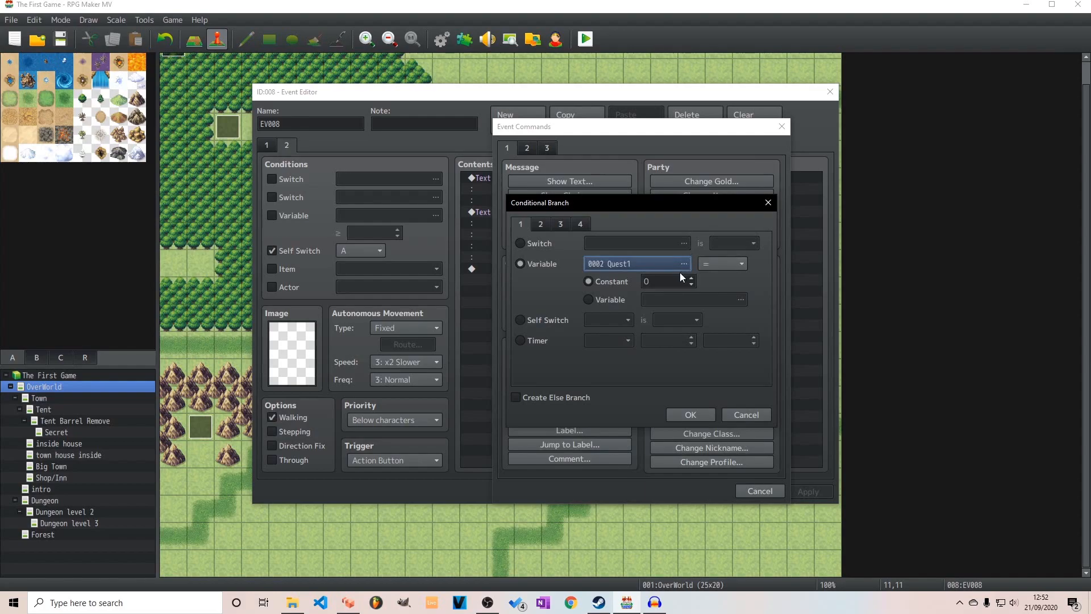
{"action": "double_click", "coordinate": [667, 286]}
{"action": "type", "text": "1"}
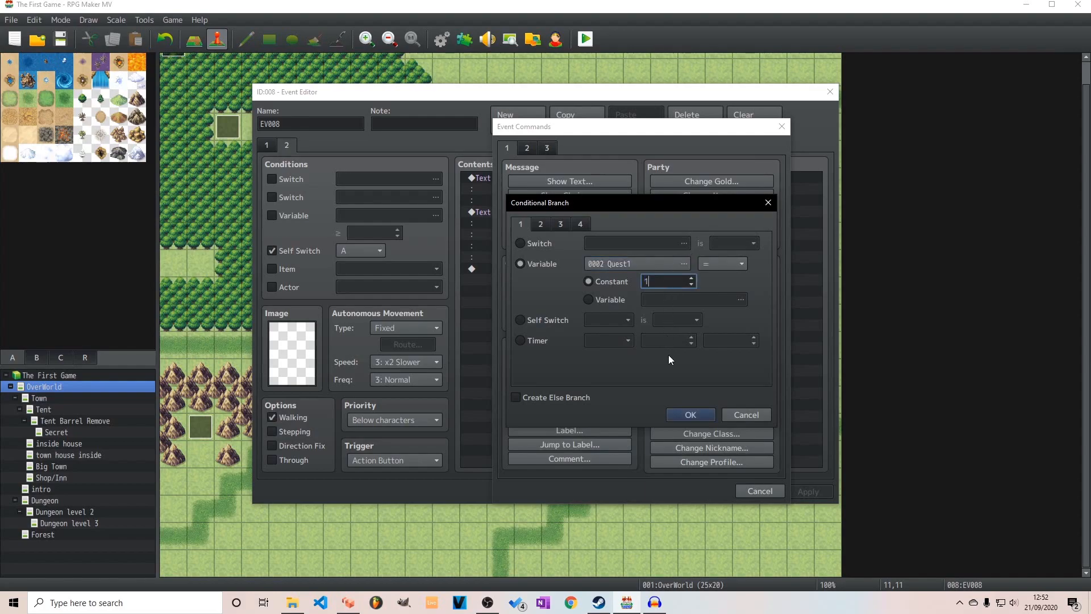
{"action": "left_click", "coordinate": [683, 413]}
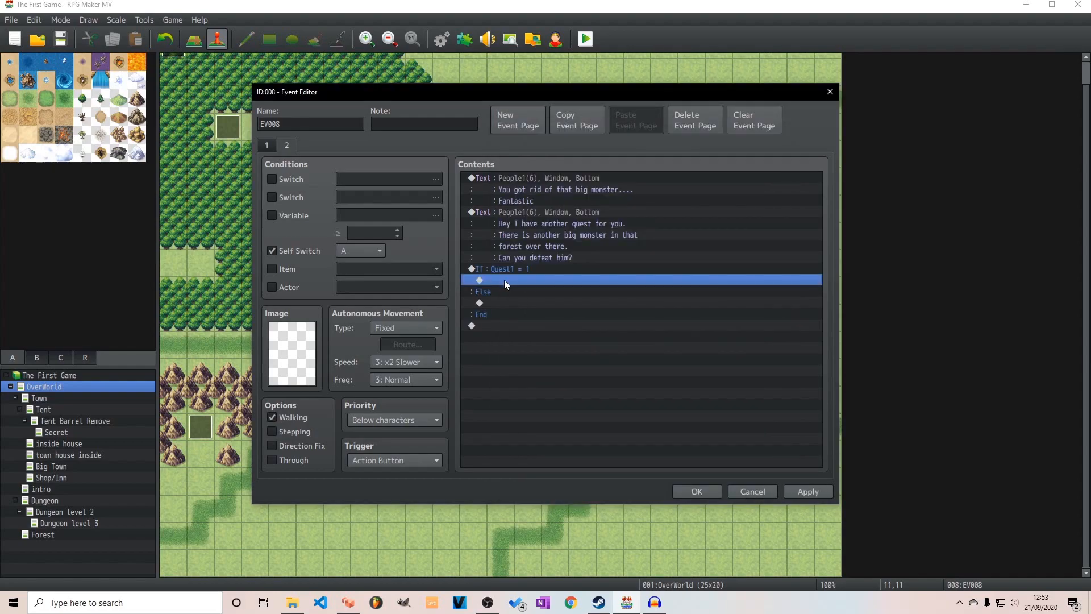
Move the two old-man messages into the "Quest1 = 1" branch.
{"action": "left_click", "coordinate": [517, 180]}
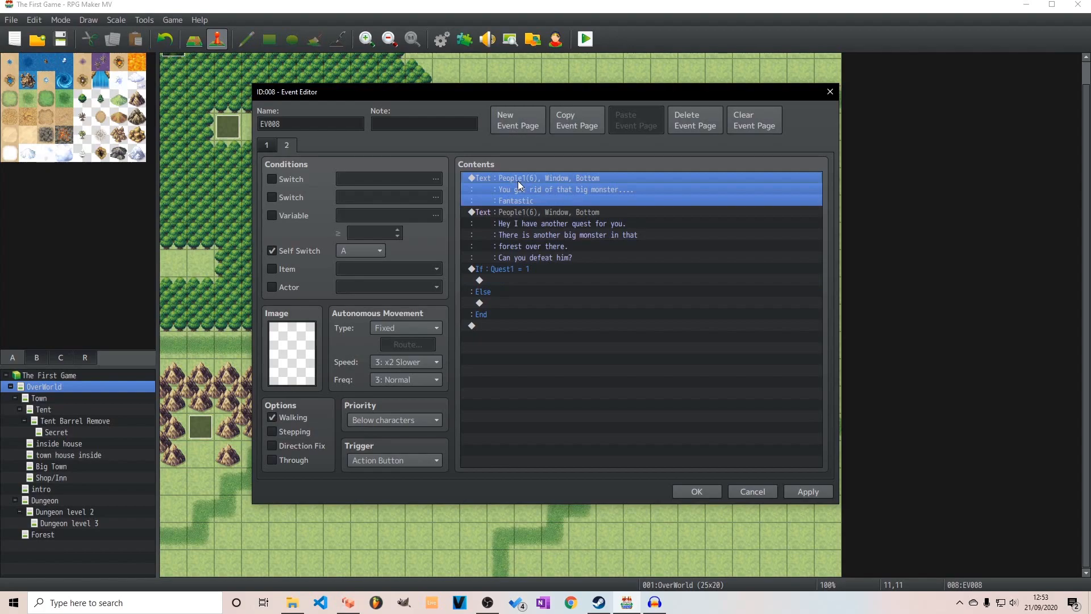
{"action": "left_click", "coordinate": [506, 281]}
{"action": "key", "text": "ctrl+v"}
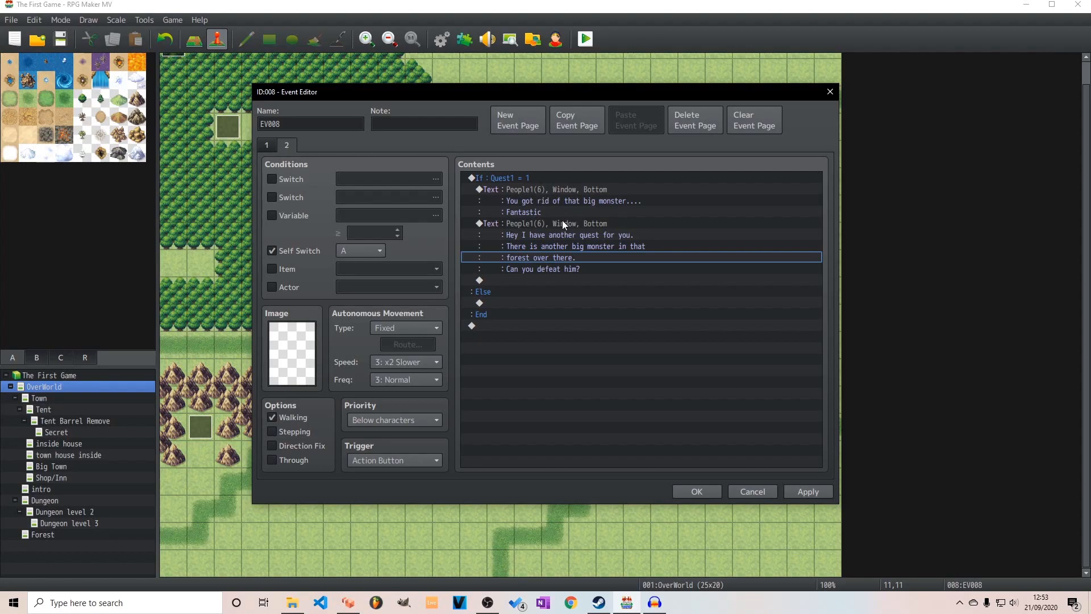
Add the plugin command "Quest Add 2" after the messages inside the "Quest1 = 1" branch.
{"action": "double_click", "coordinate": [540, 279]}
{"action": "left_click", "coordinate": [546, 148]}
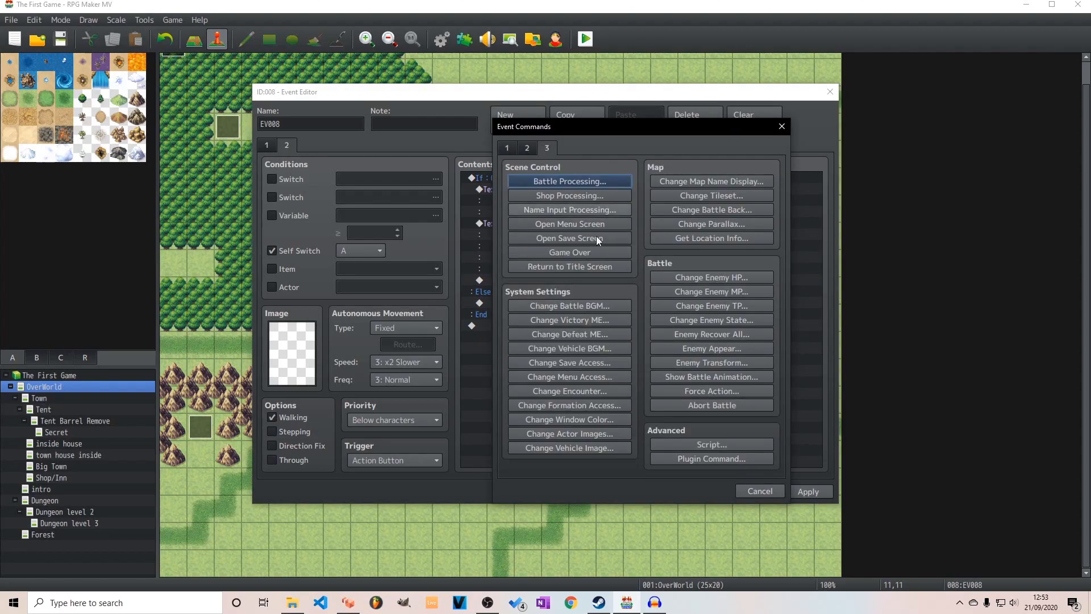
{"action": "left_click", "coordinate": [705, 459]}
{"action": "type", "text": "Quest Add 2"}
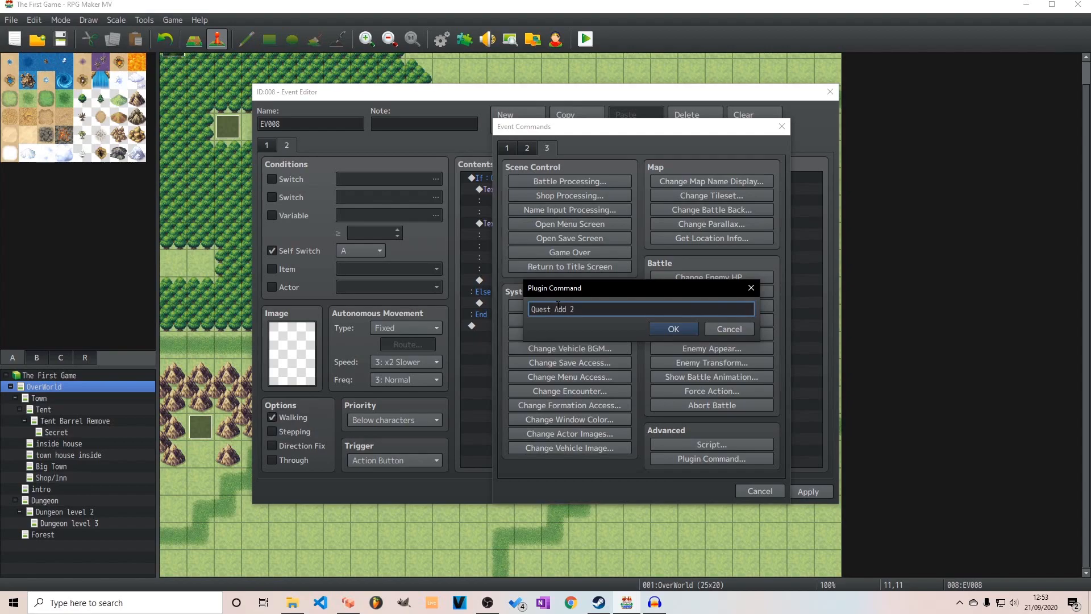
{"action": "left_click", "coordinate": [684, 332]}
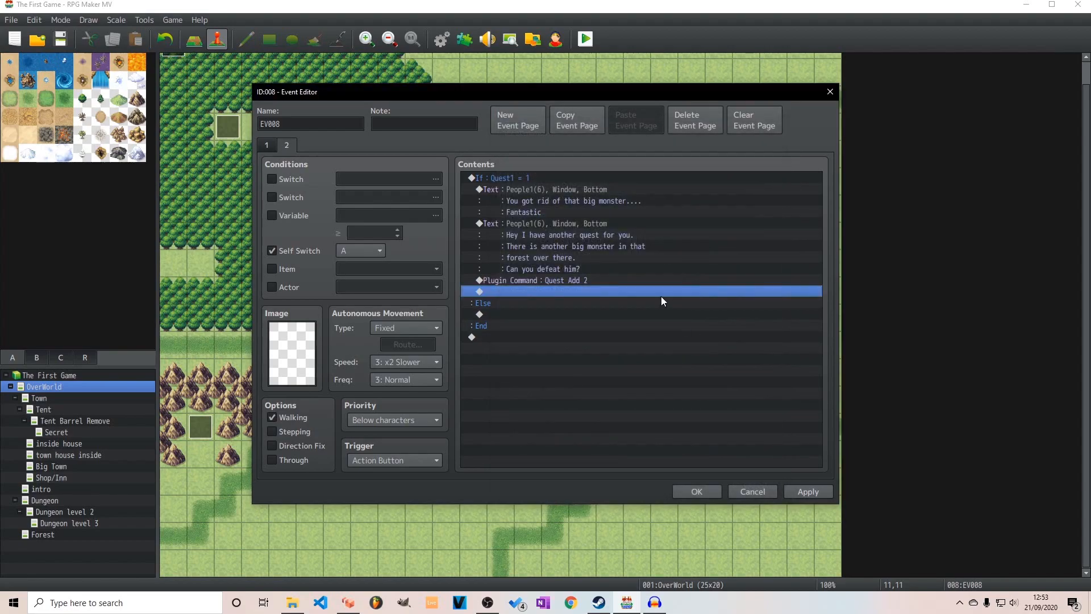
Add a message with the old man's face to the Else branch: "Hey you should really work on that dungeon monster".
{"action": "double_click", "coordinate": [523, 315]}
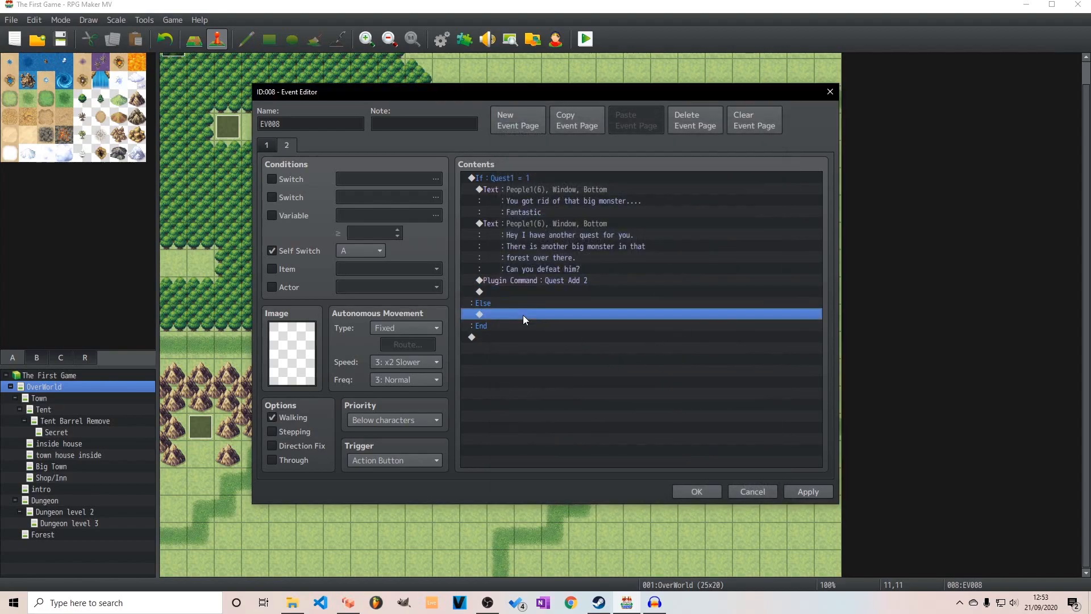
{"action": "left_click", "coordinate": [506, 149]}
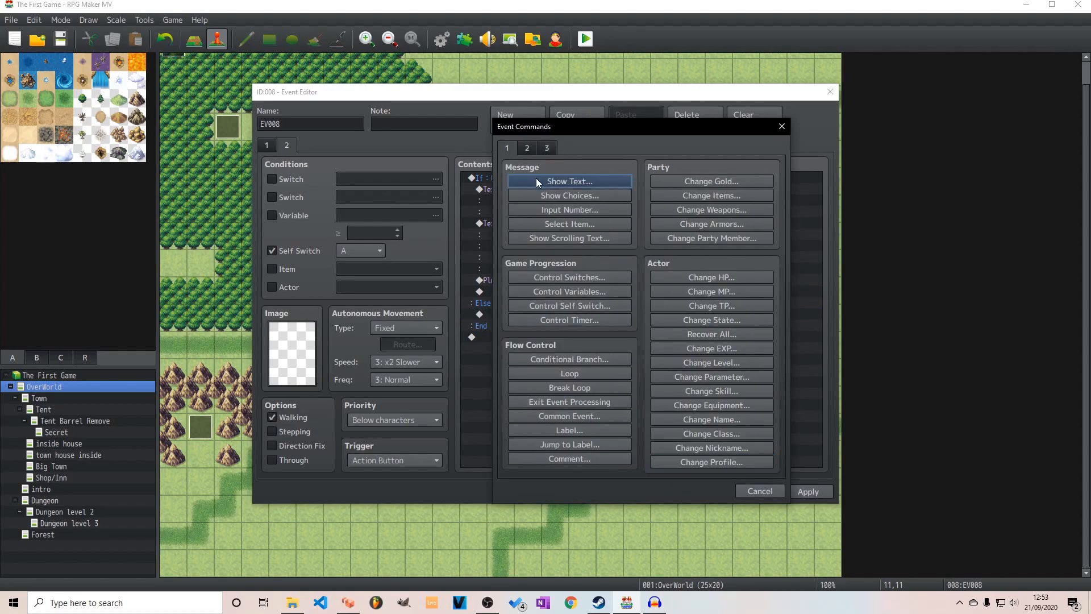
{"action": "left_click", "coordinate": [538, 181]}
{"action": "type", "text": "Hey you should really work on that dungeon monster"}
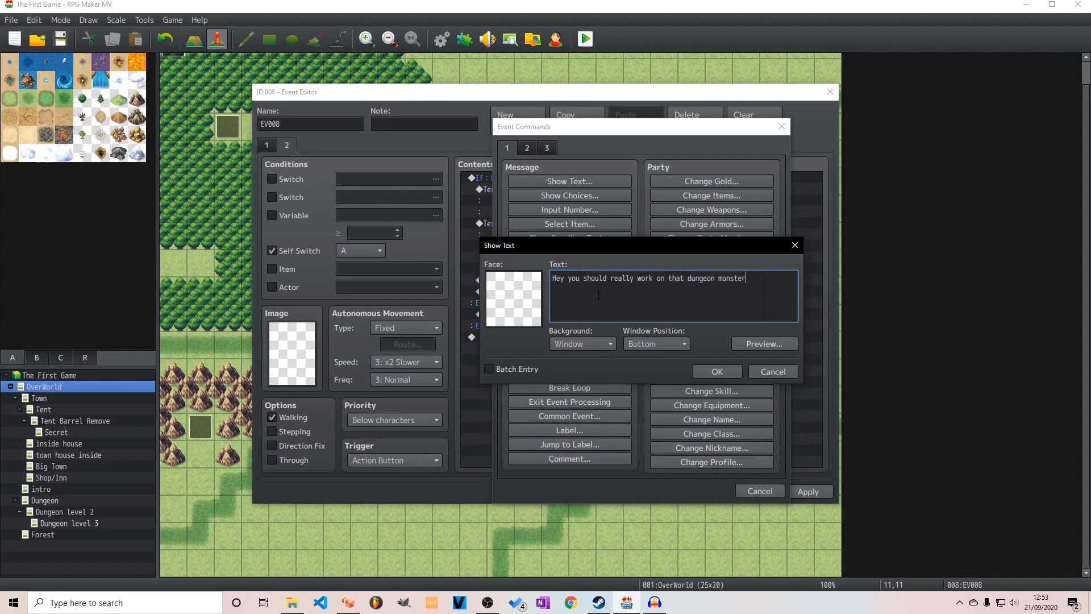
{"action": "double_click", "coordinate": [527, 282]}
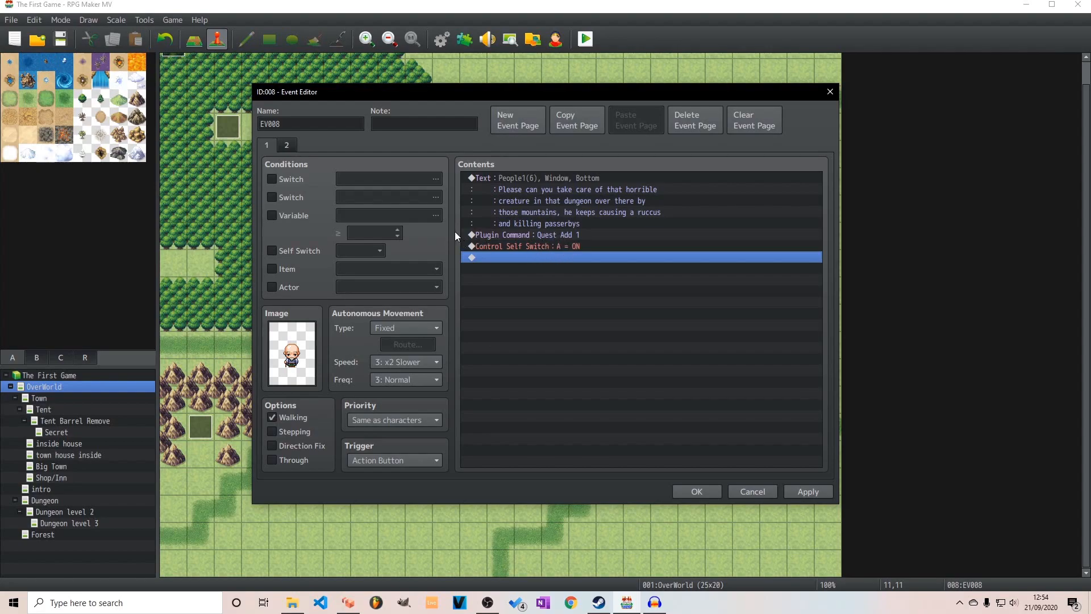
Review the conditional branch, its messages and the quest command on the old man's second event page, and close the event editor.
{"action": "left_click", "coordinate": [287, 145]}
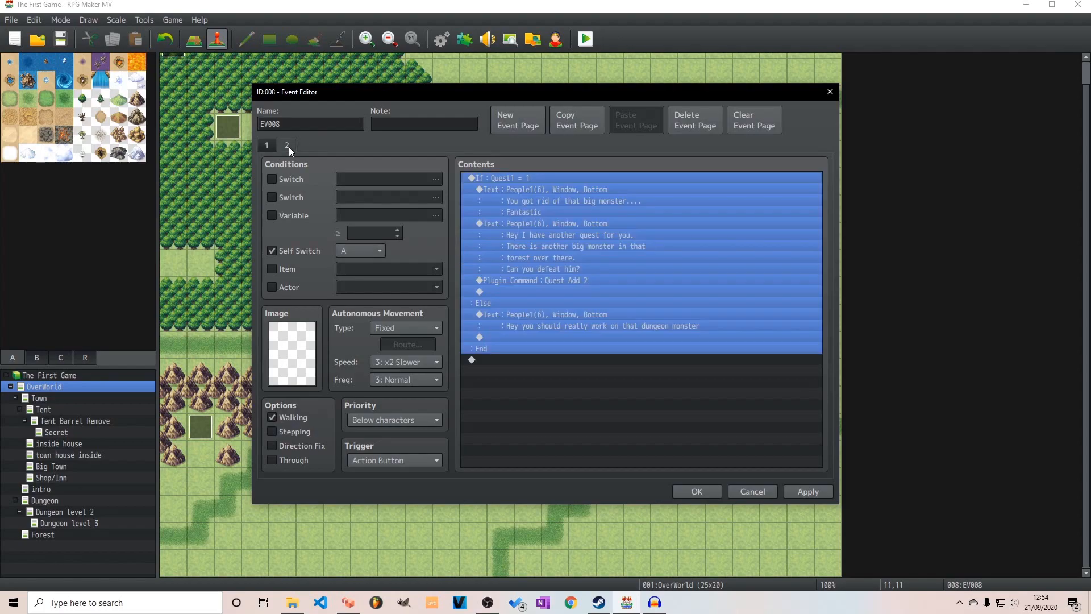
{"action": "left_click", "coordinate": [412, 328]}
{"action": "left_click", "coordinate": [518, 359]}
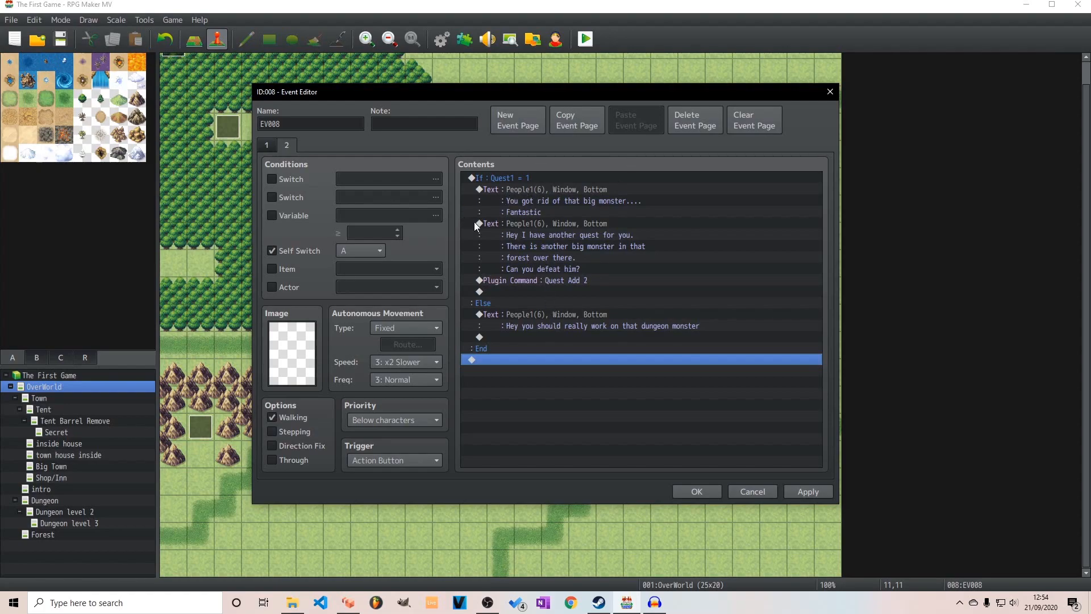
{"action": "left_click", "coordinate": [517, 327]}
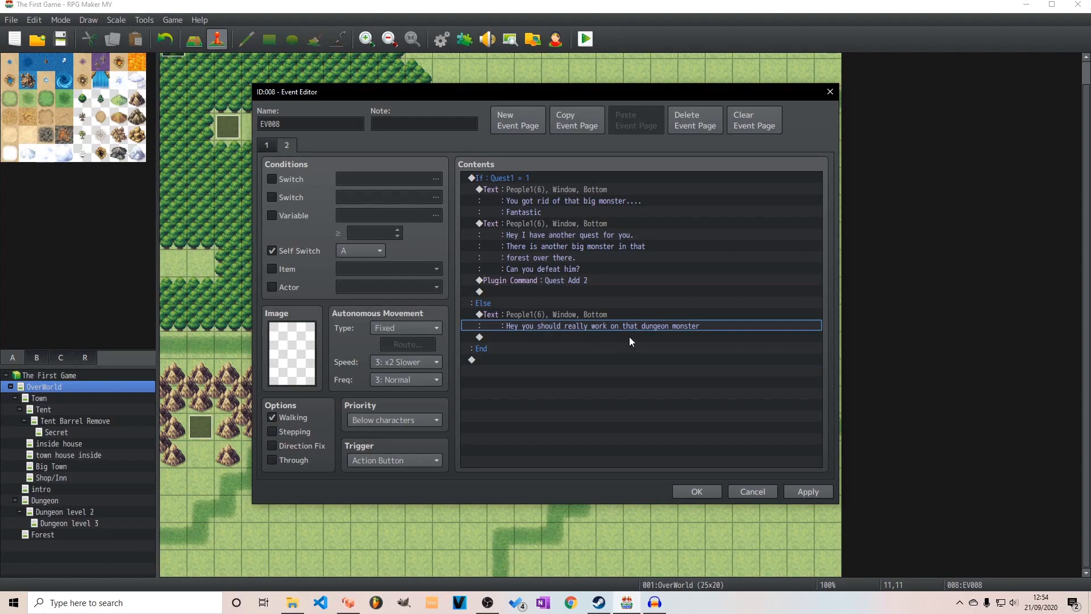
{"action": "left_click", "coordinate": [514, 280]}
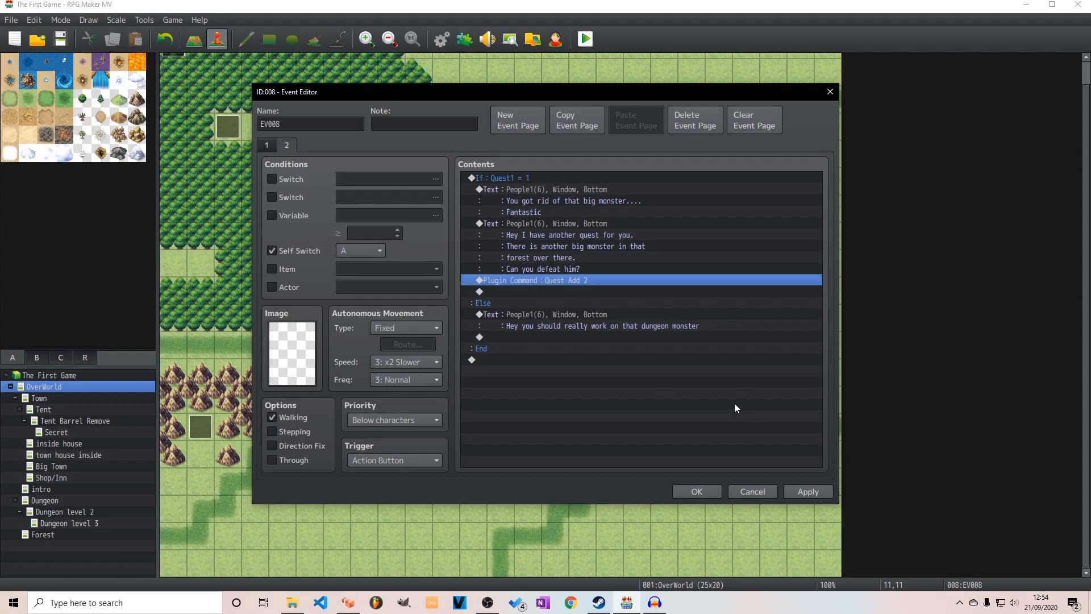
{"action": "key", "text": "Escape"}
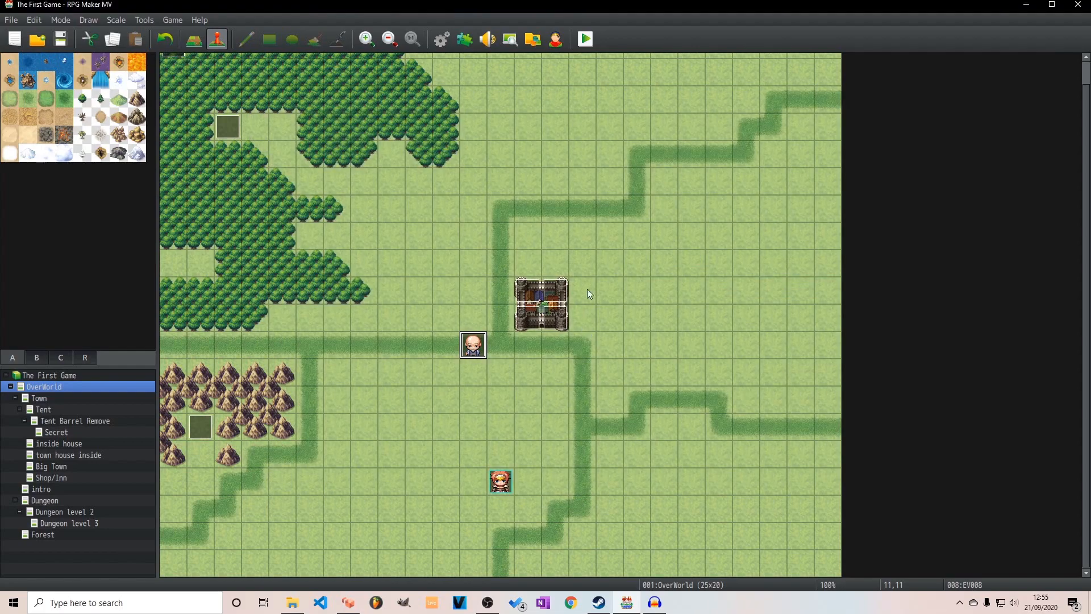
Open the Quest 2 entry of the YEP_QuestJournal plugin and title it "Forest Behemoth", keeping the \i[87] icon code.
{"action": "left_click", "coordinate": [465, 39]}
{"action": "left_click", "coordinate": [437, 225]}
{"action": "double_click", "coordinate": [436, 225]}
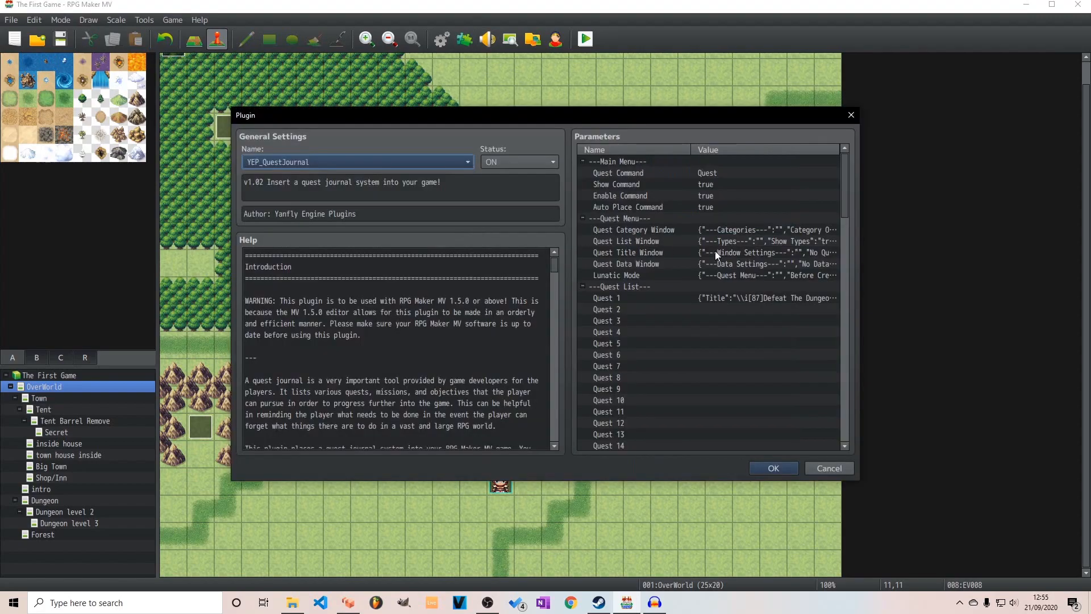
{"action": "double_click", "coordinate": [702, 314]}
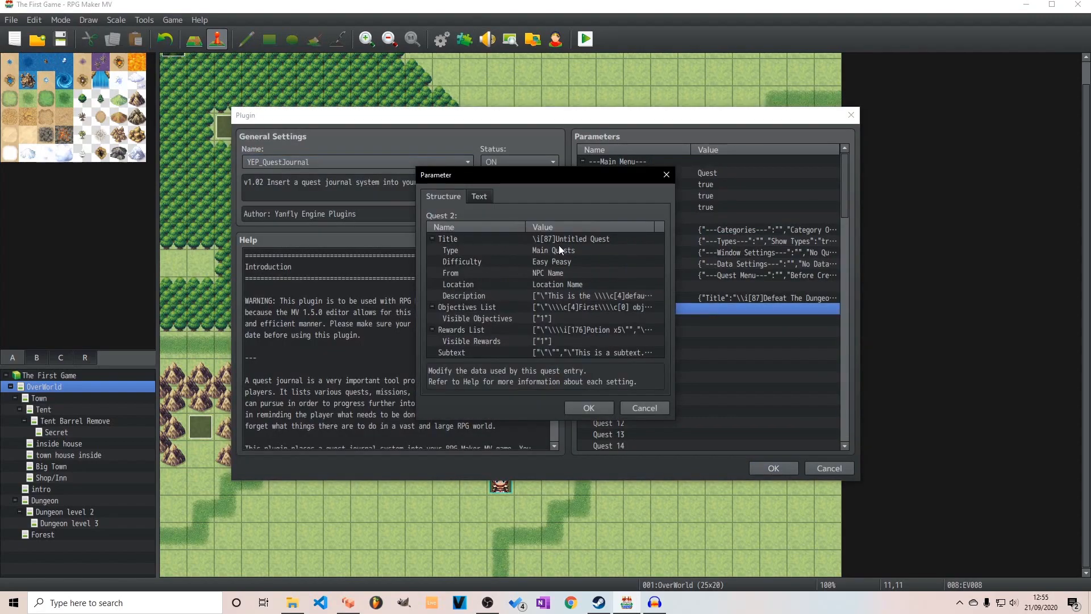
{"action": "double_click", "coordinate": [575, 238]}
{"action": "left_click_drag", "start_coordinate": [453, 290], "coordinate": [618, 296]}
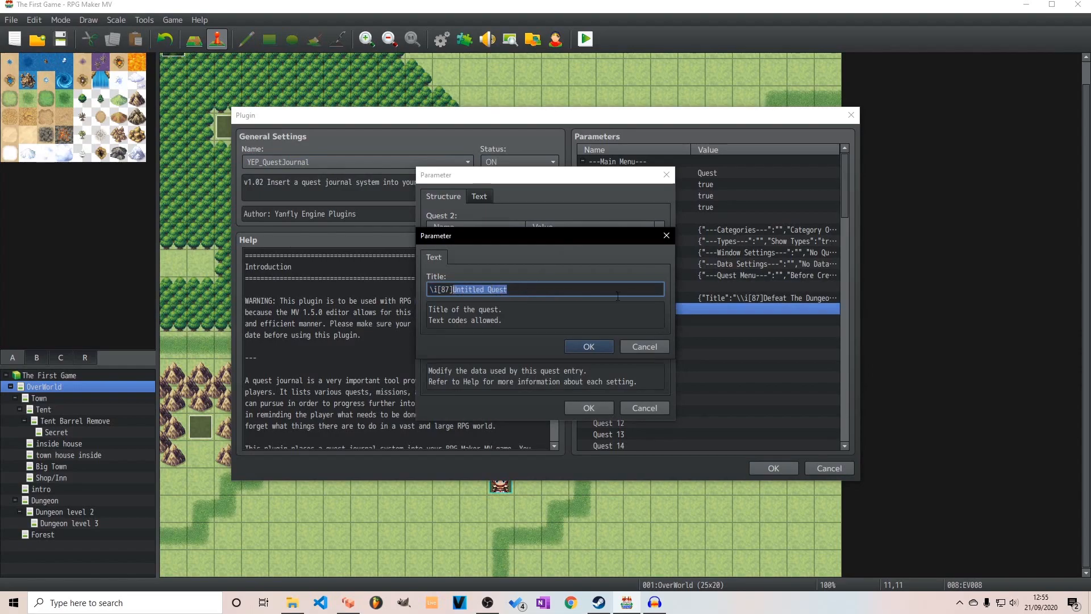
{"action": "type", "text": "Forest Behemoth"}
{"action": "key", "text": "Return"}
Set Quest 2's issuing NPC to "Old Fighter" and its location to "Forest".
{"action": "double_click", "coordinate": [570, 260]}
{"action": "left_click", "coordinate": [586, 344]}
{"action": "double_click", "coordinate": [563, 273]}
{"action": "type", "text": "Old Fighter"}
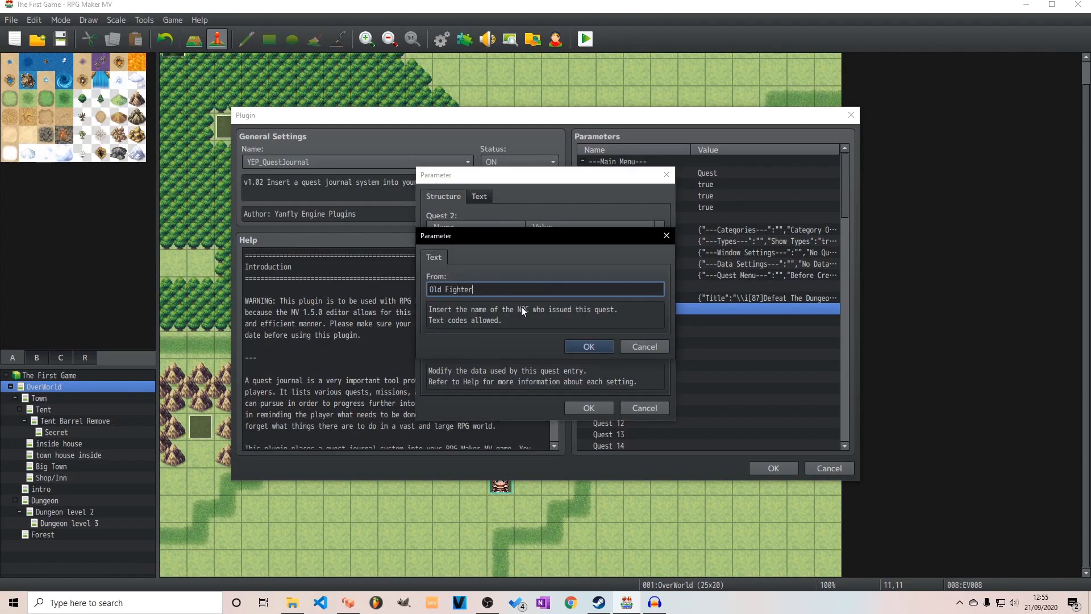
{"action": "left_click", "coordinate": [589, 346]}
{"action": "double_click", "coordinate": [552, 287]}
{"action": "type", "text": "Forest"}
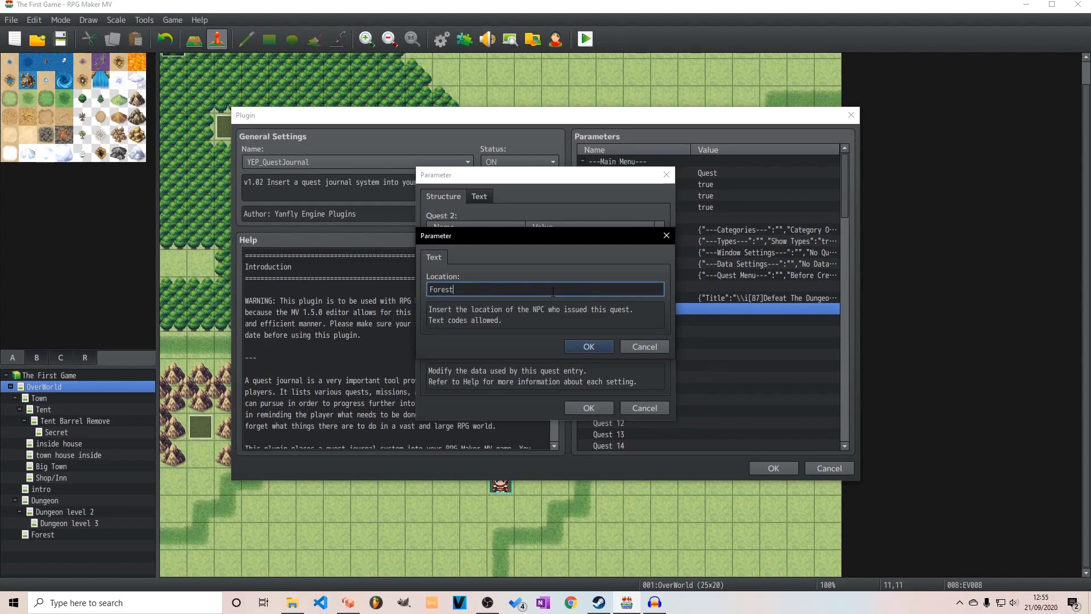
{"action": "key", "text": "Return"}
Replace the ending of Quest 2's first description line with "Defeat the Forest Behemoth" and save the plugin settings.
{"action": "double_click", "coordinate": [572, 250]}
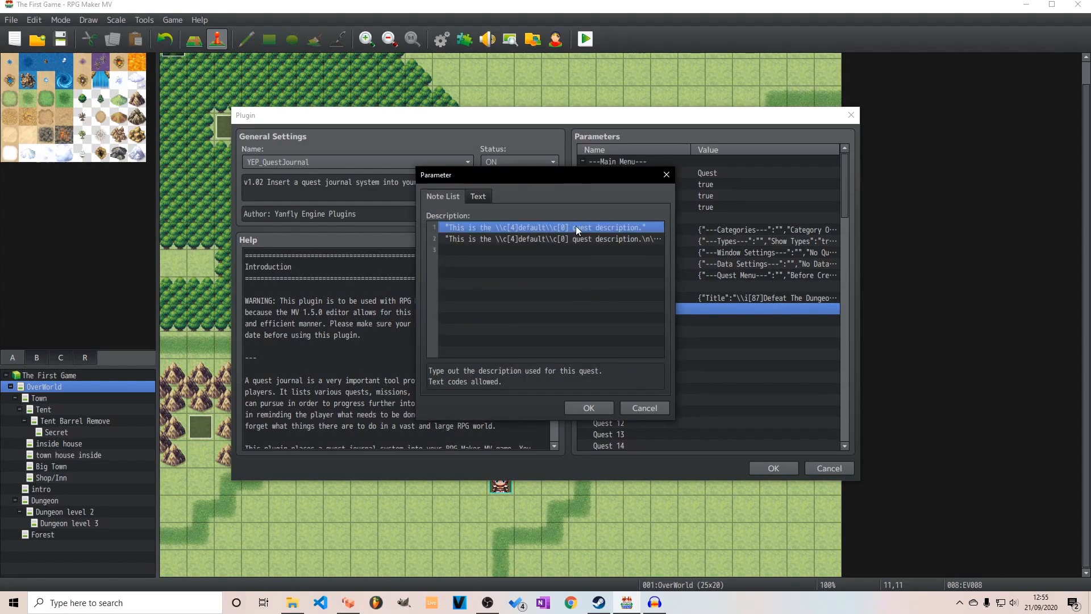
{"action": "double_click", "coordinate": [575, 226]}
{"action": "left_click_drag", "start_coordinate": [615, 247], "coordinate": [544, 251]}
{"action": "type", "text": "Defeat the Fore"}
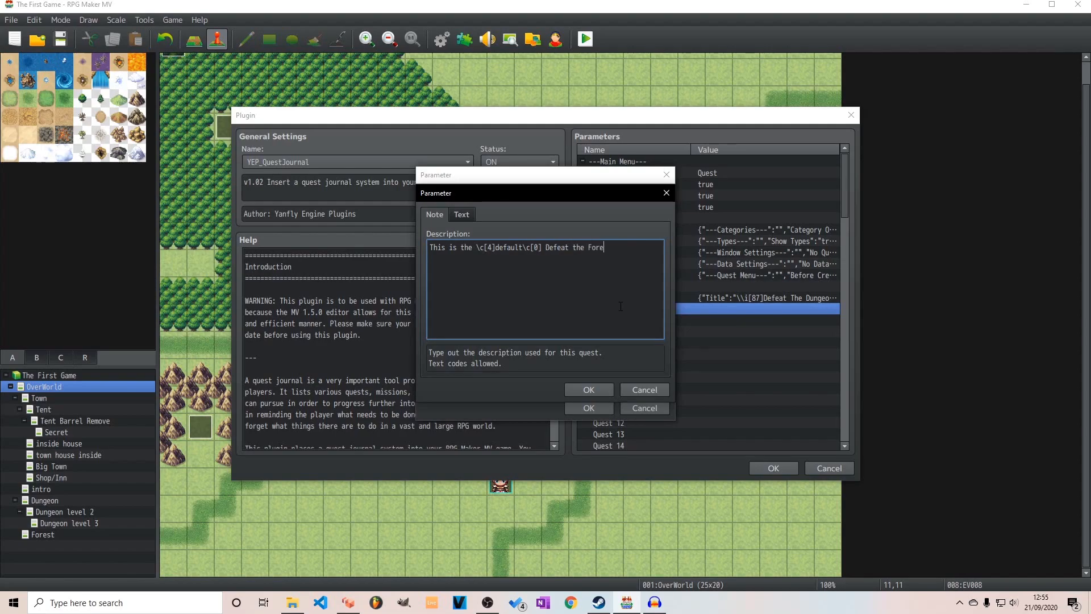
{"action": "type", "text": "st Behemoth"}
{"action": "left_click", "coordinate": [589, 390]}
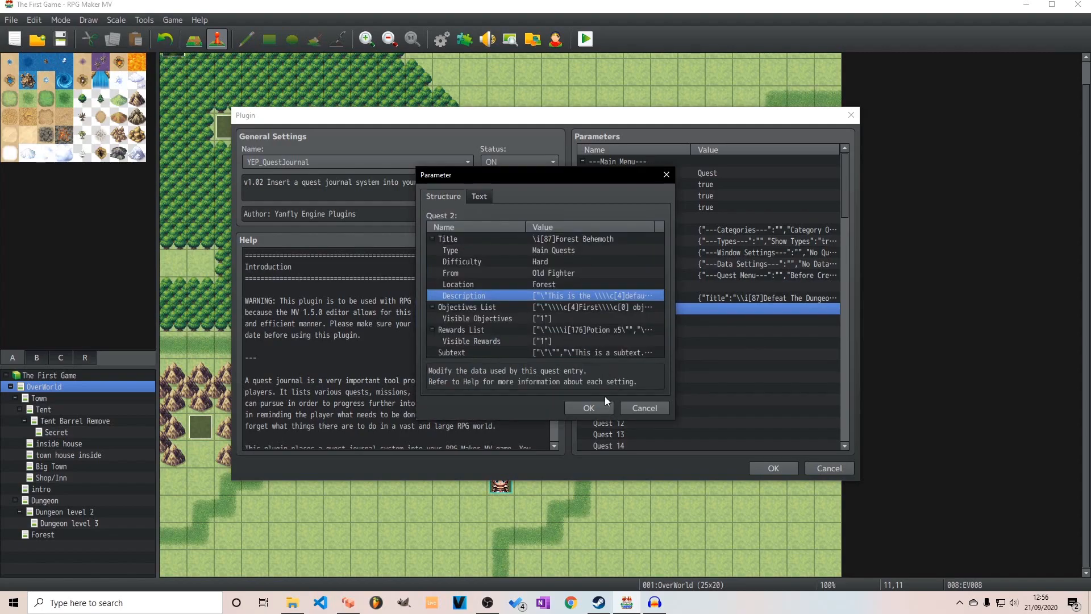
{"action": "left_click", "coordinate": [589, 408]}
{"action": "key", "text": "Return"}
On the Dungeon level 3 map, add a Control Variables command to the ladder exit event that sets Quest1 to 1.
{"action": "left_click", "coordinate": [84, 523]}
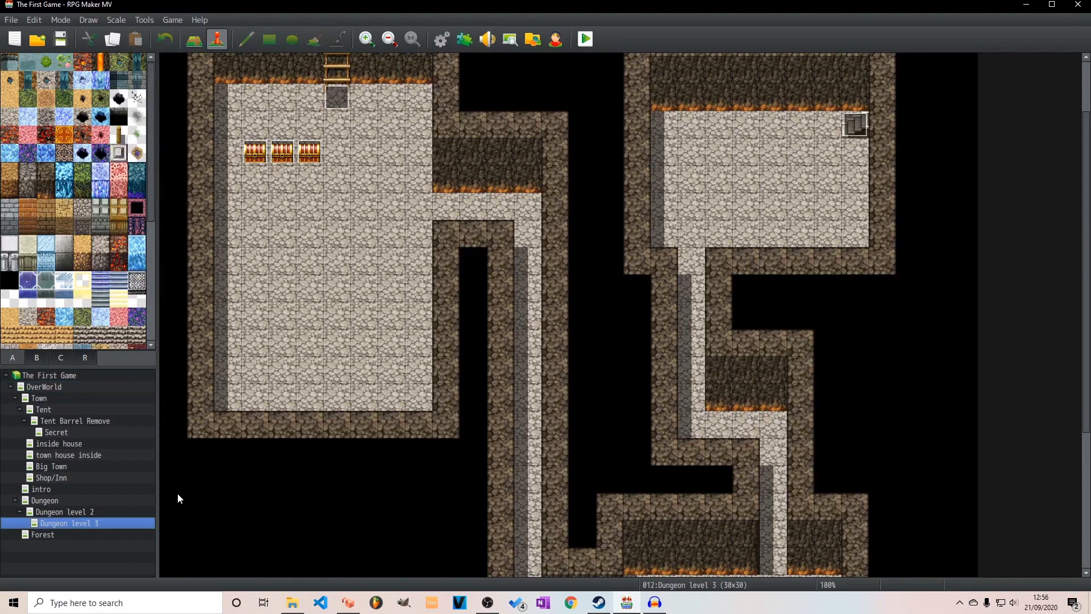
{"action": "double_click", "coordinate": [341, 102]}
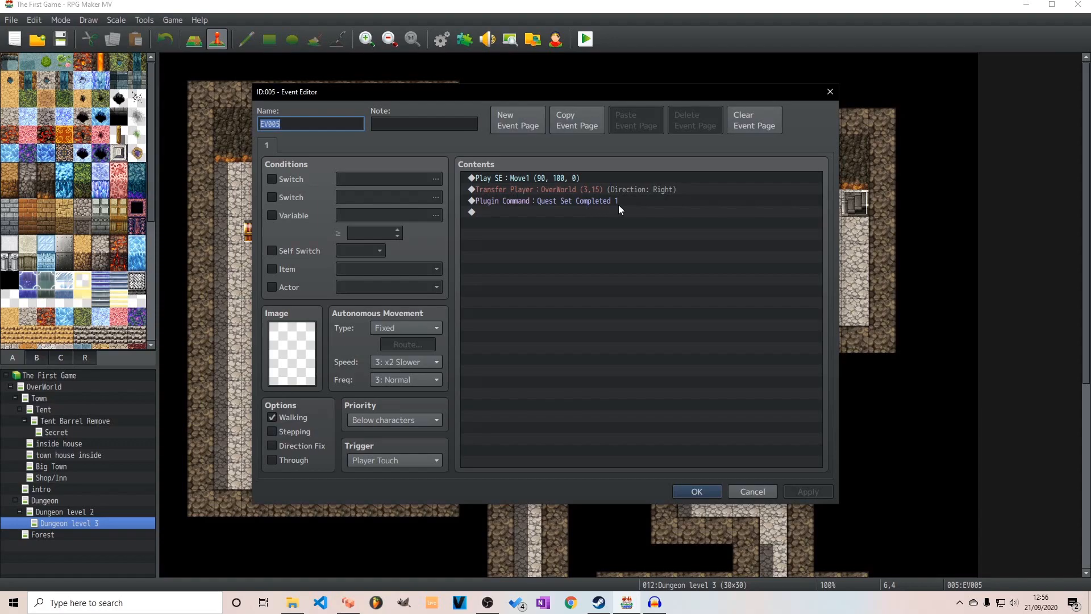
{"action": "double_click", "coordinate": [572, 208]}
{"action": "left_click", "coordinate": [570, 291]}
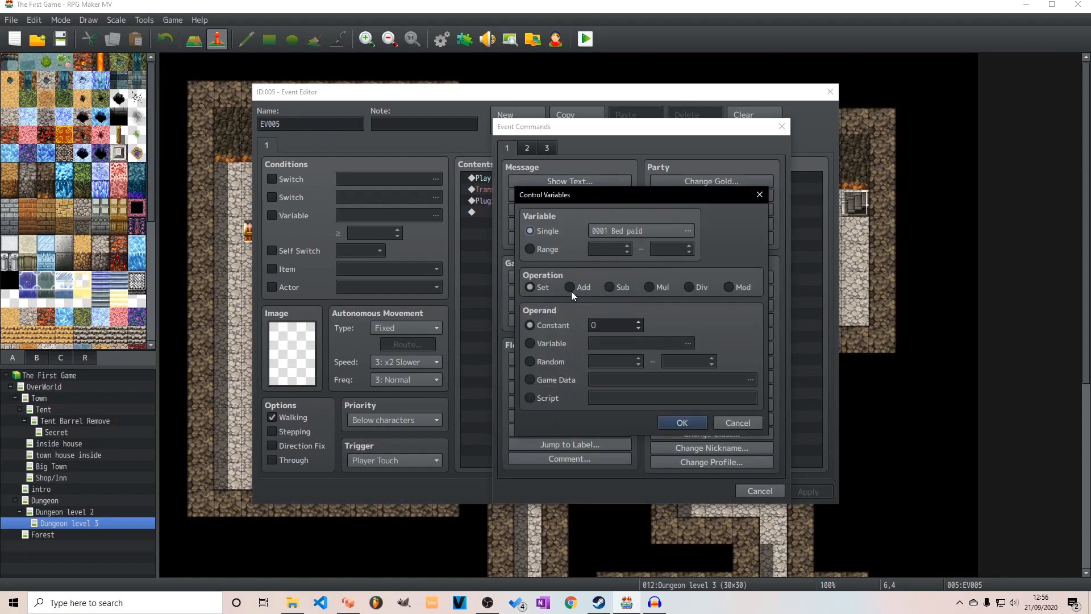
{"action": "left_click", "coordinate": [680, 227]}
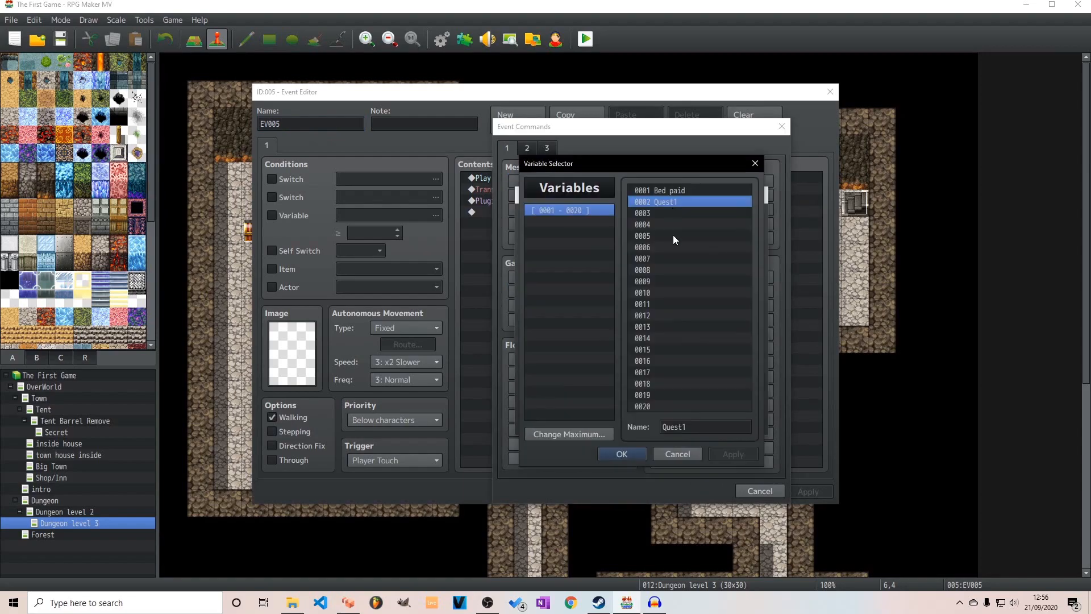
{"action": "left_click", "coordinate": [622, 455]}
{"action": "double_click", "coordinate": [618, 324]}
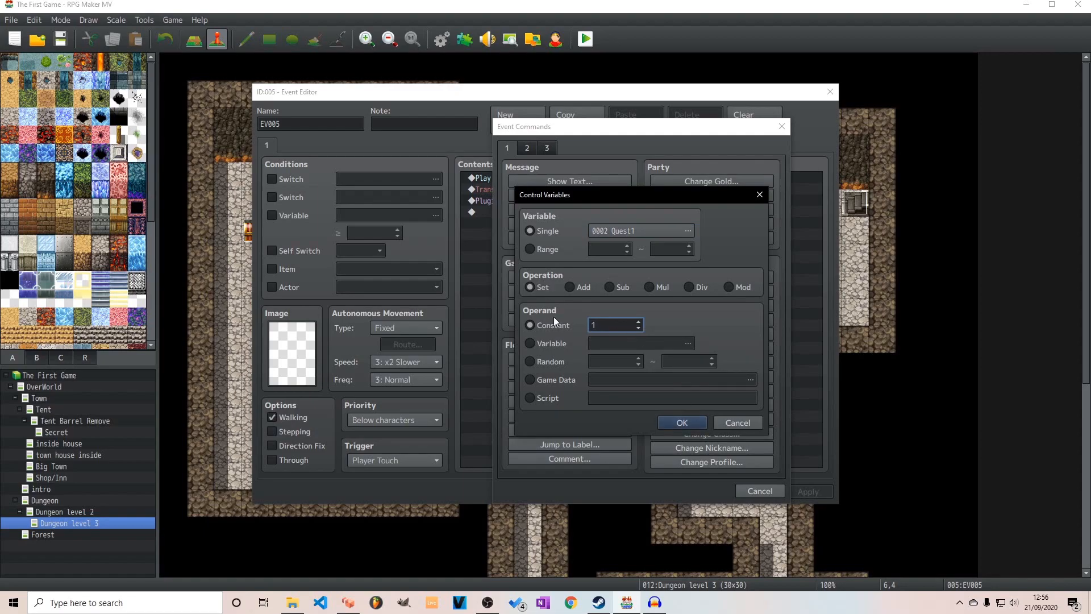
{"action": "key", "text": "Return"}
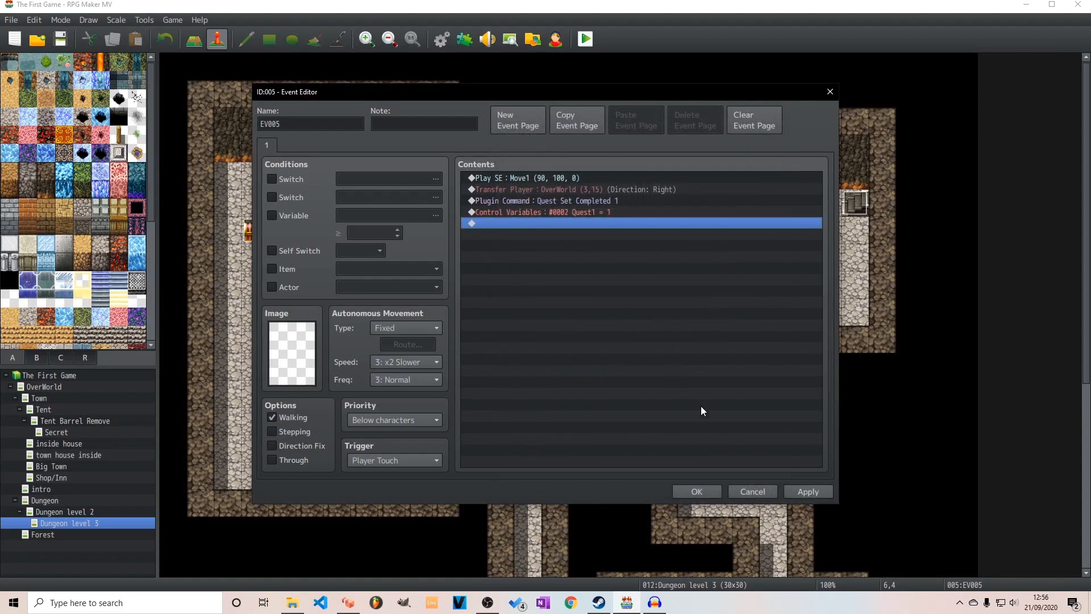
{"action": "key", "text": "Return"}
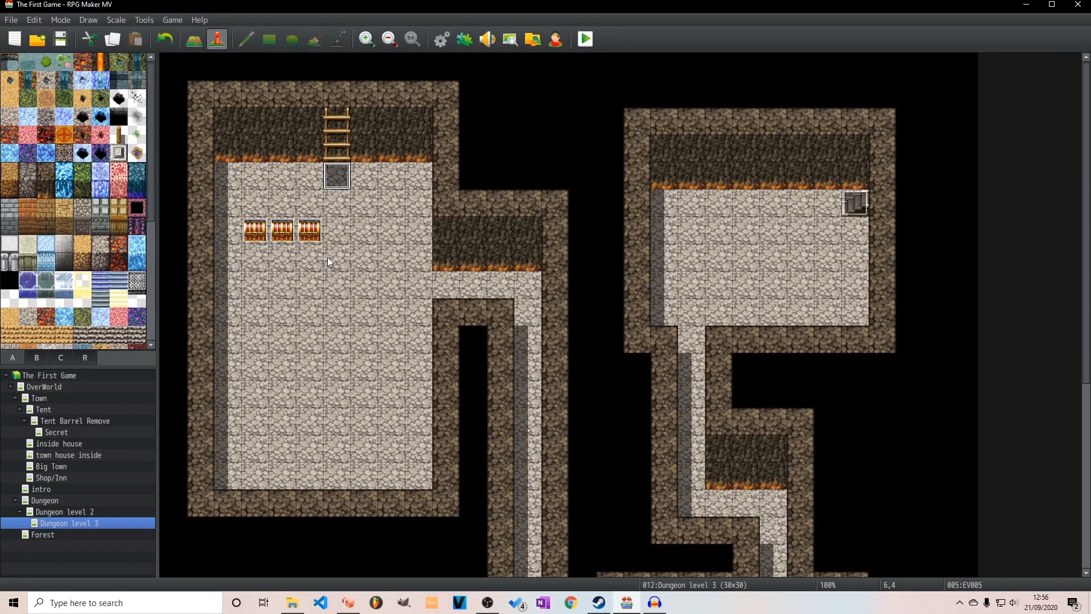
Check the region numbers on Dungeon level 3 and review the ladder exit event's command list.
{"action": "left_click", "coordinate": [77, 358]}
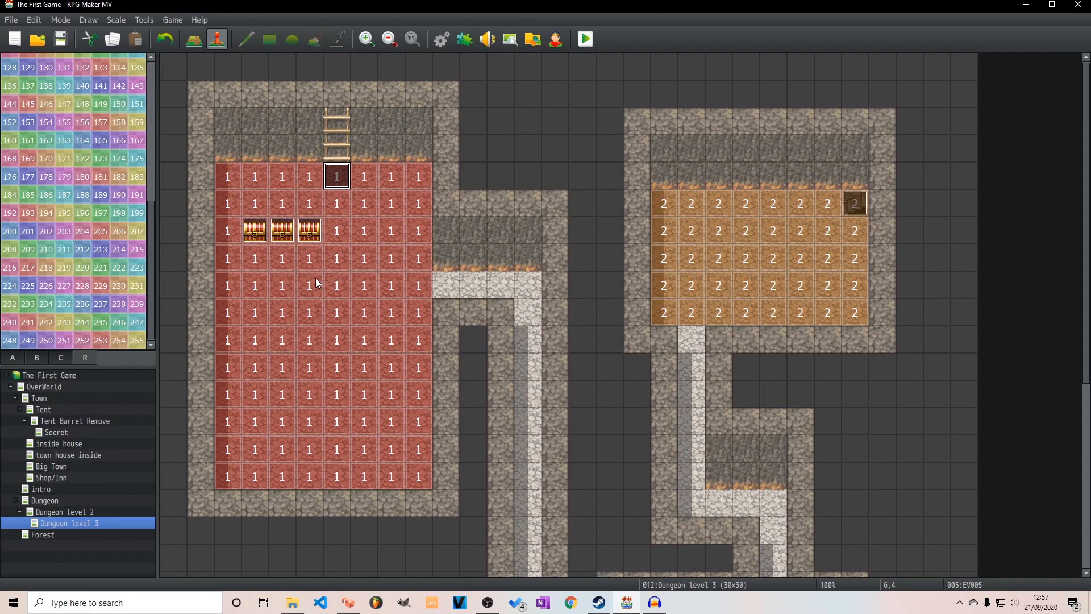
{"action": "left_click", "coordinate": [7, 358]}
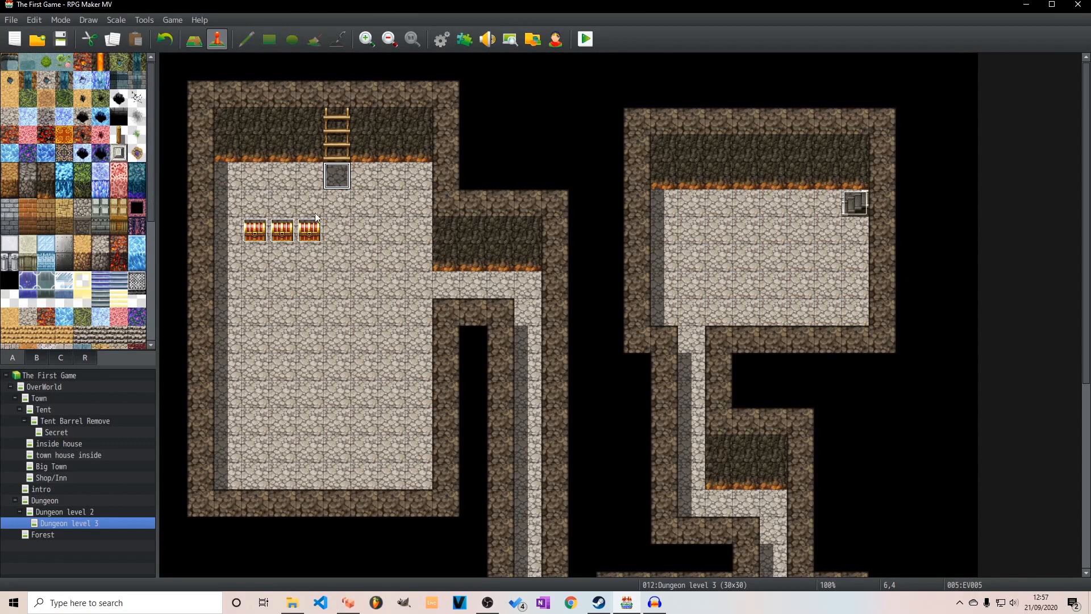
{"action": "double_click", "coordinate": [339, 177]}
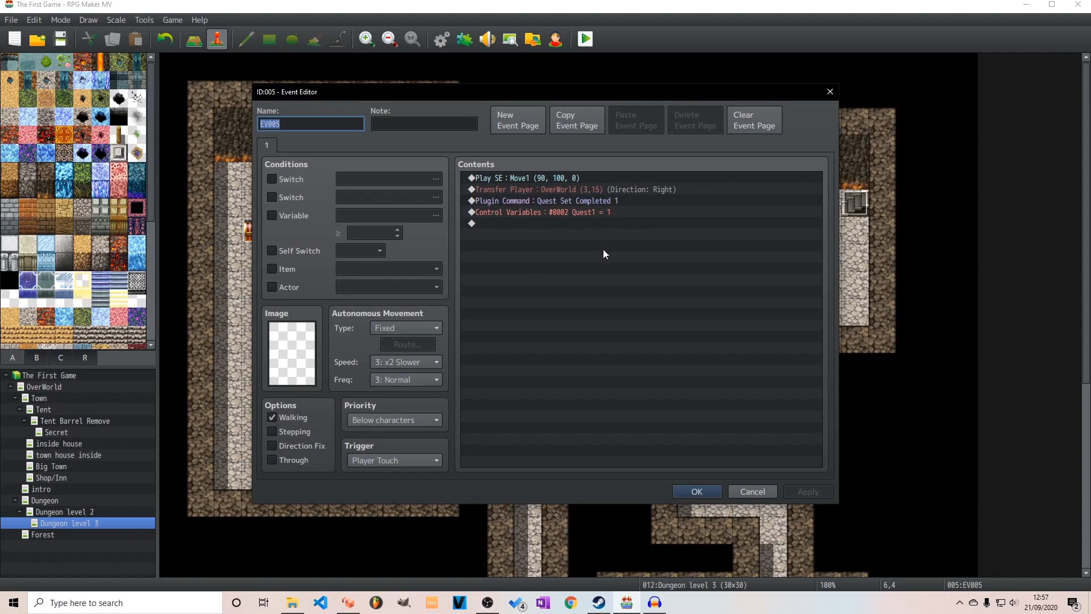
{"action": "left_click", "coordinate": [693, 491]}
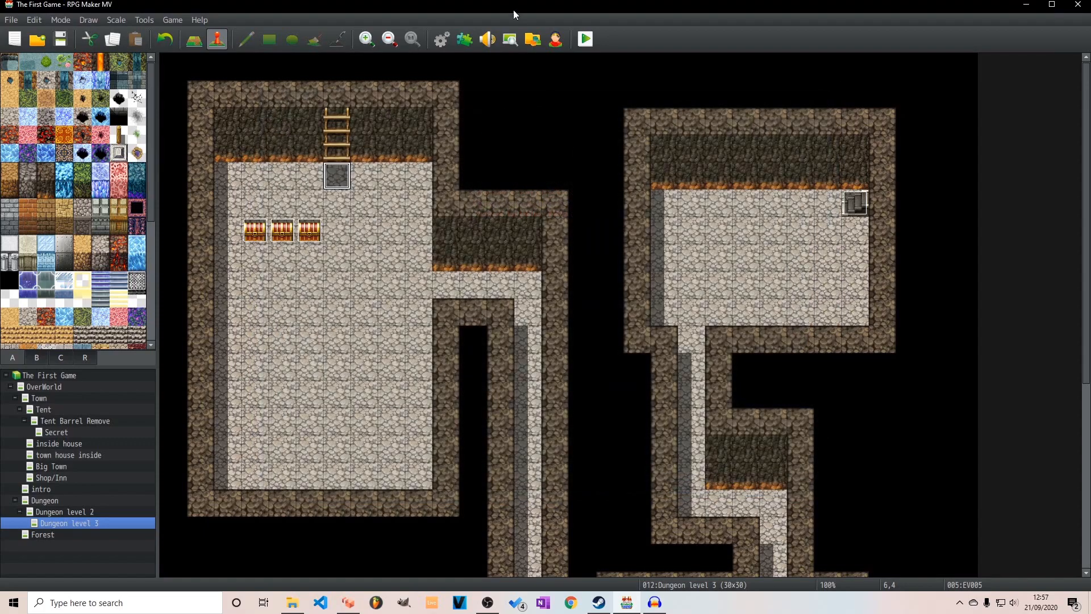
Review both pages of the old man's event on the OverWorld map, including the Quest1 condition, and close its editor.
{"action": "left_click", "coordinate": [75, 388]}
{"action": "double_click", "coordinate": [476, 337]}
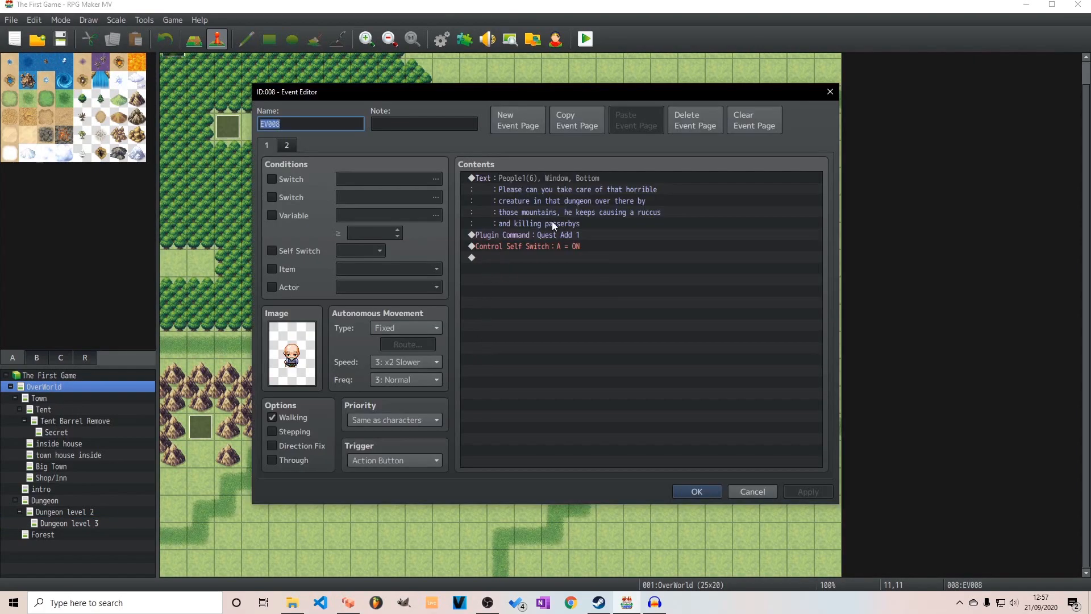
{"action": "left_click", "coordinate": [286, 145]}
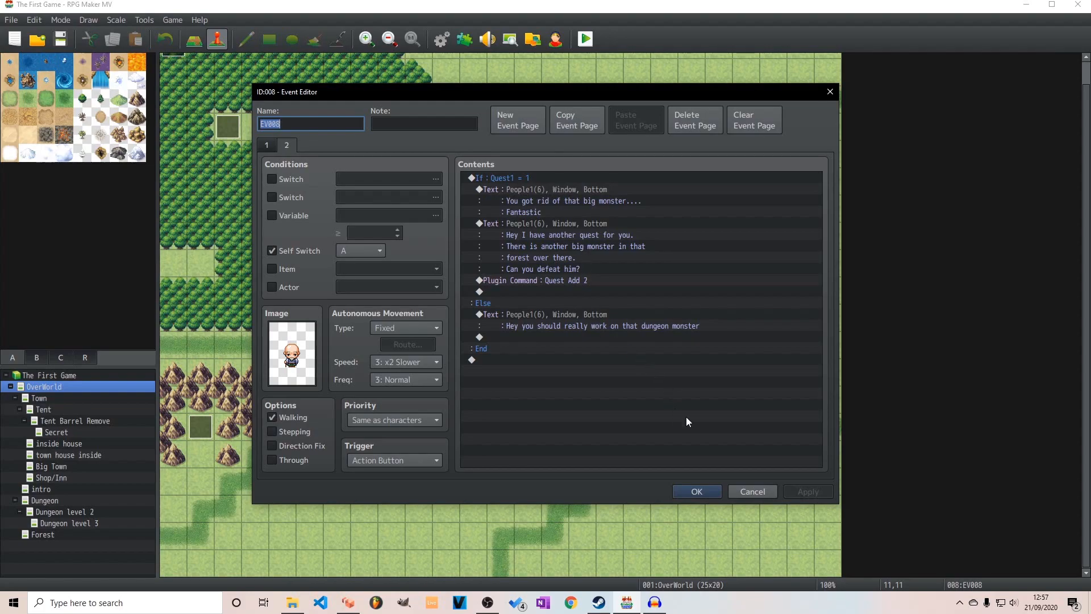
{"action": "left_click", "coordinate": [698, 491]}
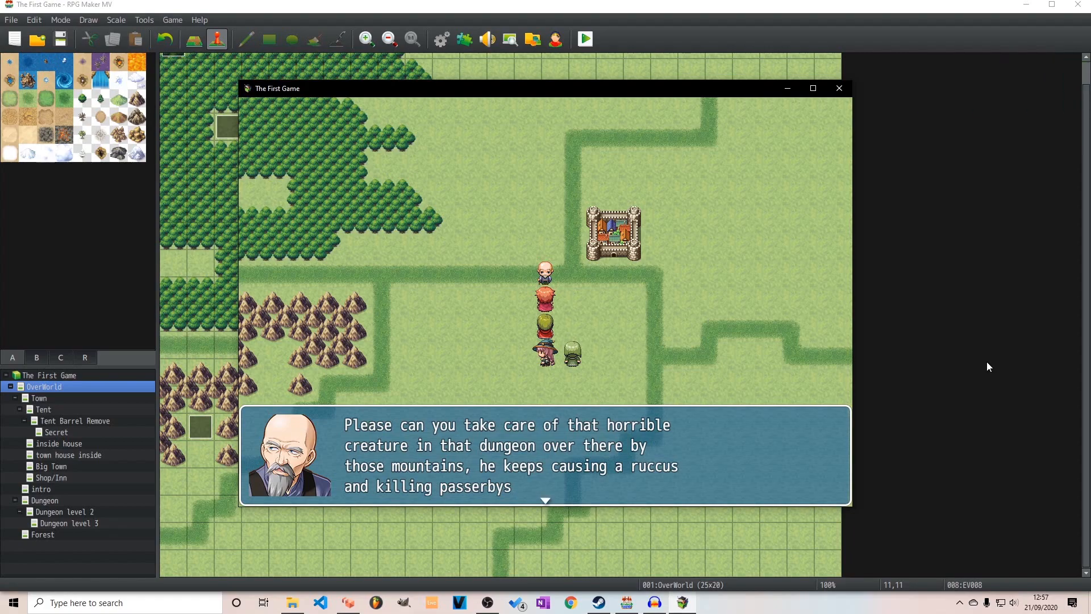
In a playtest, take the dungeon quest from the old man and talk to him again before completing it.
{"action": "key", "text": "Return"}
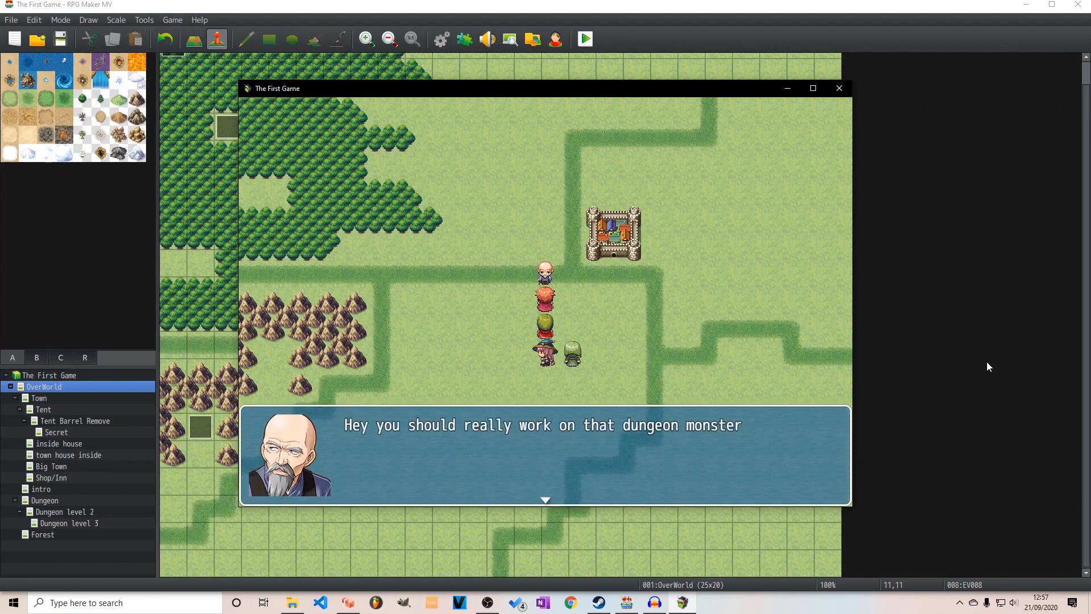
{"action": "key", "text": "Return"}
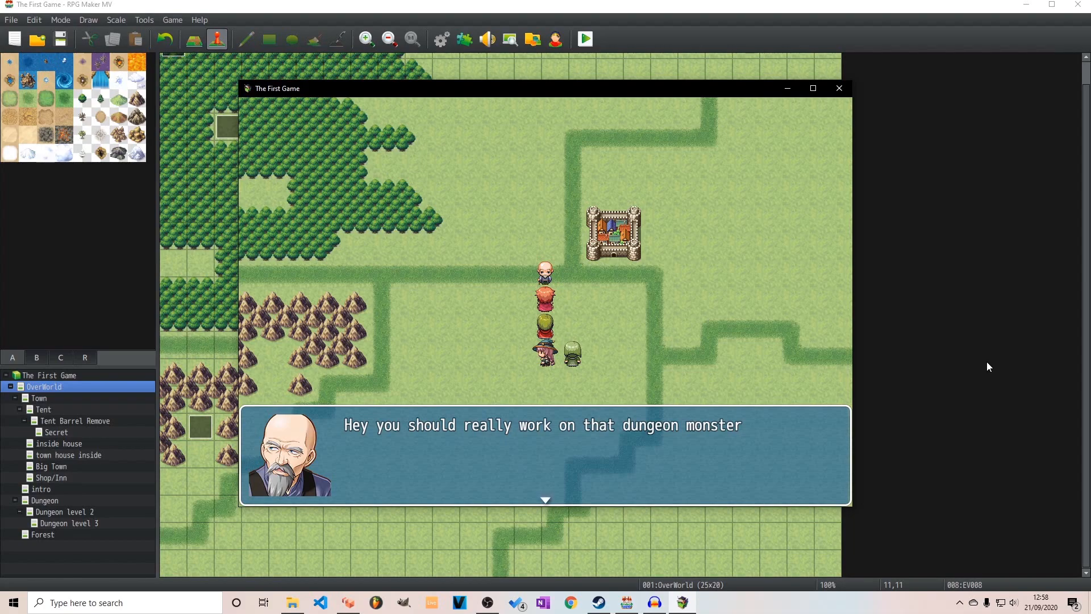
{"action": "key", "text": "Return"}
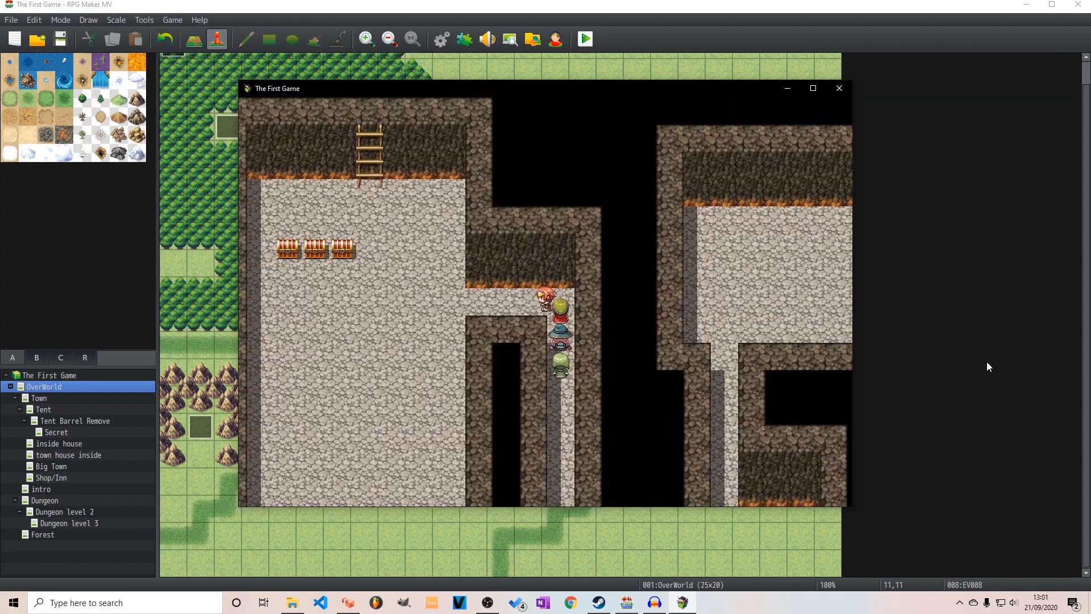
Lead the party into the treasure room on Dungeon level 3 and open the three chests.
{"action": "key", "text": "Left"}
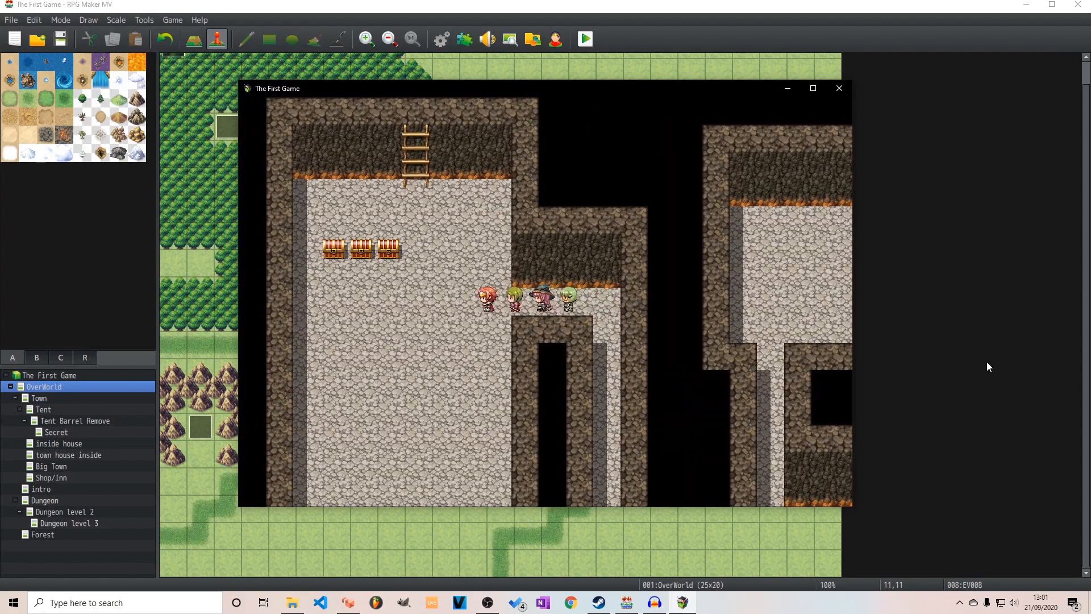
{"action": "key", "text": "Up"}
{"action": "key", "text": "Return"}
{"action": "key", "text": "Return"}
{"action": "key", "text": "Right"}
{"action": "key", "text": "Up"}
{"action": "key", "text": "Return"}
{"action": "key", "text": "Return"}
{"action": "key", "text": "Right"}
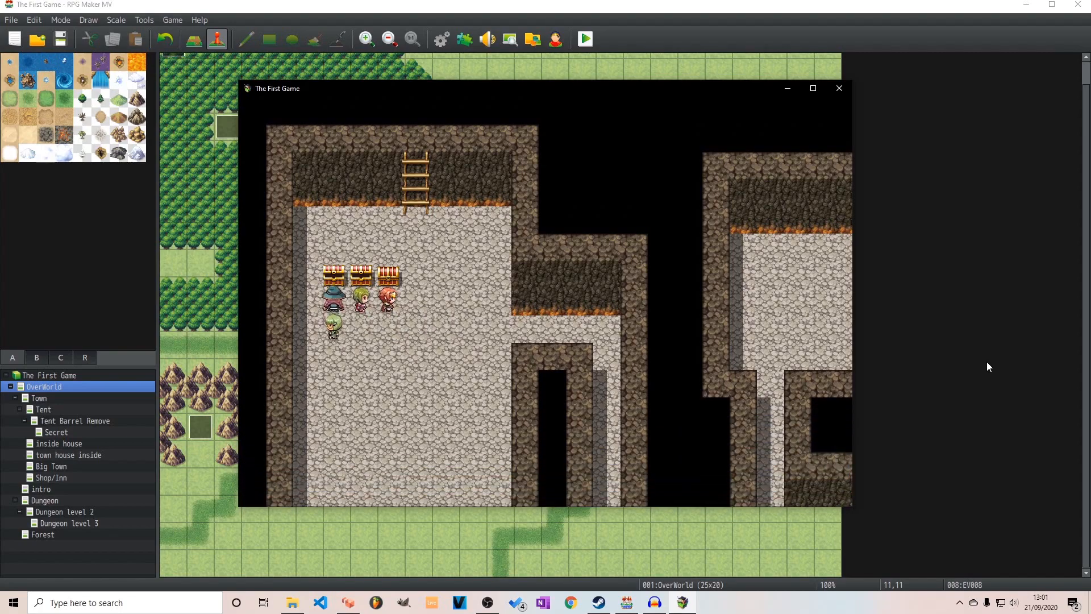
{"action": "key", "text": "Up"}
{"action": "key", "text": "Return"}
{"action": "key", "text": "Return"}
{"action": "key", "text": "Right"}
{"action": "key", "text": "Right"}
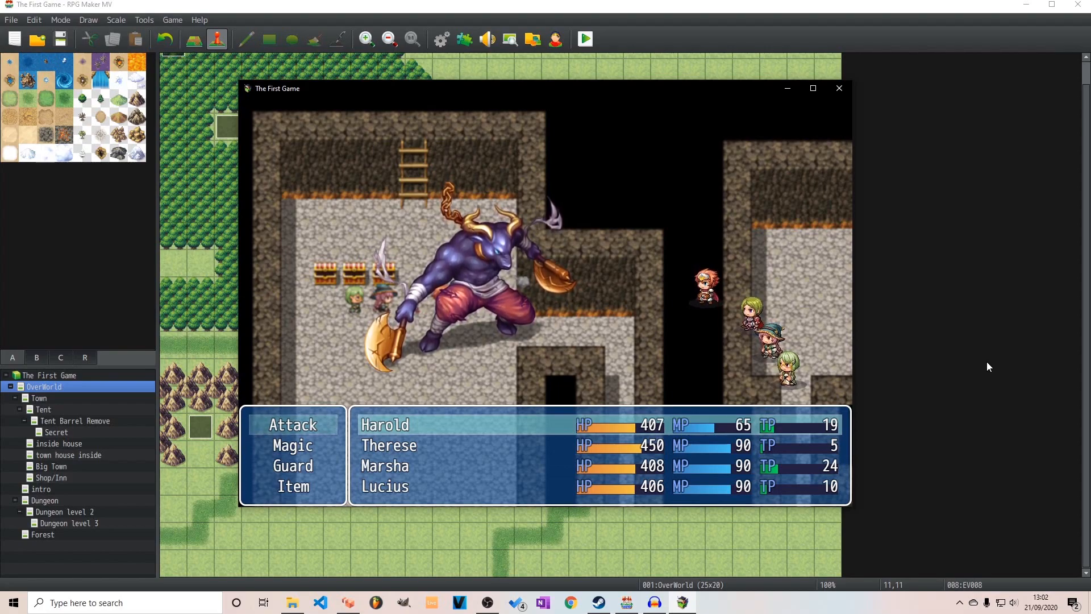
Fight the Minotaur with magic and regular battle commands until it is defeated, and dismiss the victory messages.
{"action": "key", "text": "Down"}
{"action": "key", "text": "Return"}
{"action": "key", "text": "Right"}
{"action": "key", "text": "Return"}
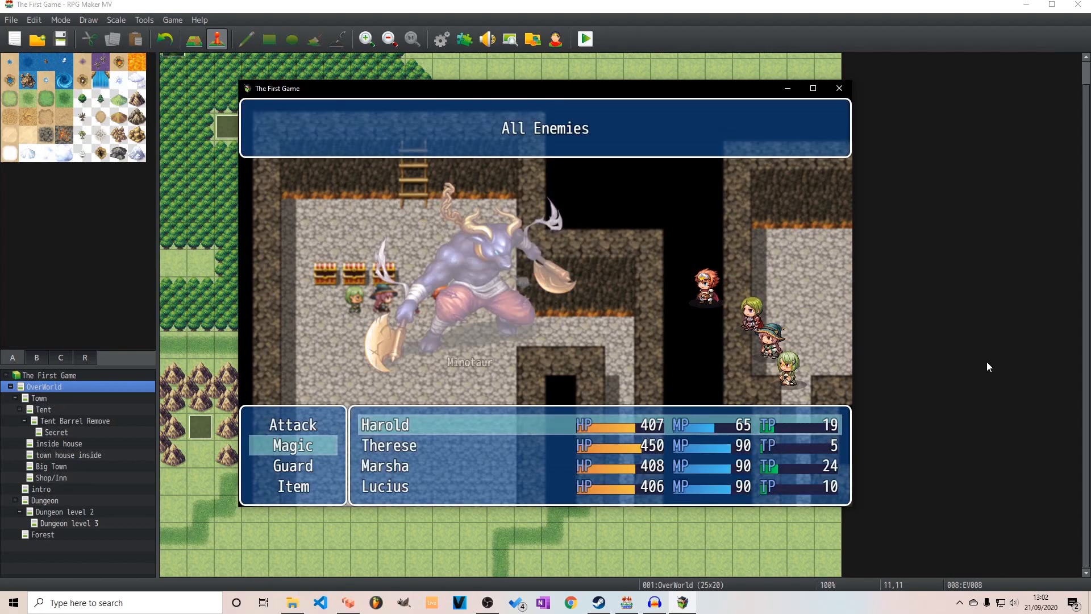
{"action": "key", "text": "Return"}
{"action": "key", "text": "Return"}
{"action": "key", "text": "Return"}
{"action": "key", "text": "Return"}
{"action": "key", "text": "Return"}
{"action": "key", "text": "Return"}
{"action": "key", "text": "Return"}
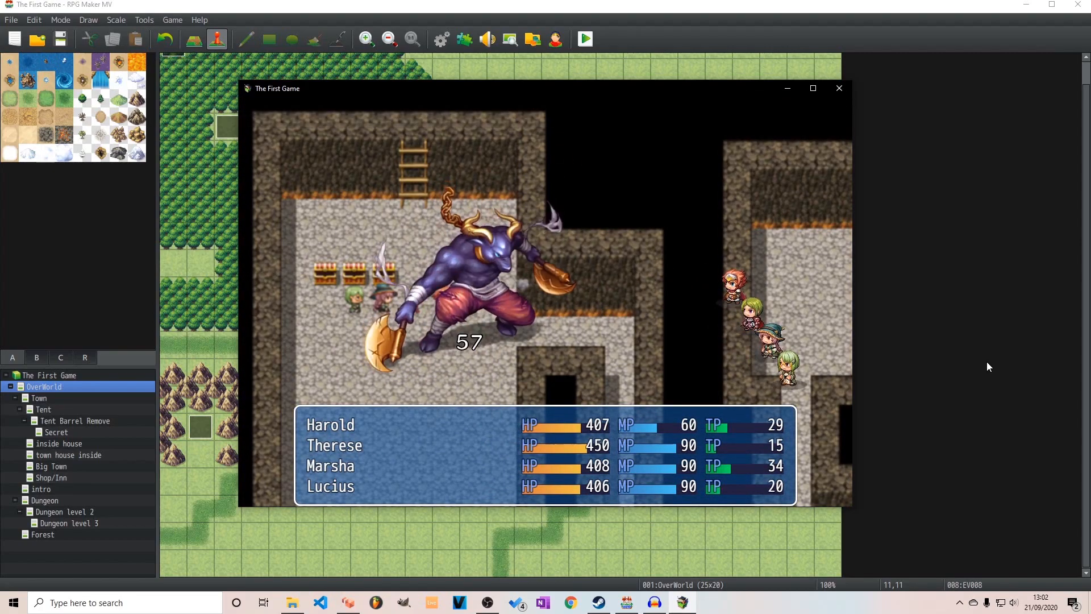
{"action": "key", "text": "Return"}
{"action": "key", "text": "Return"}
{"action": "key", "text": "Return"}
{"action": "key", "text": "Return"}
{"action": "key", "text": "Return"}
{"action": "key", "text": "Return"}
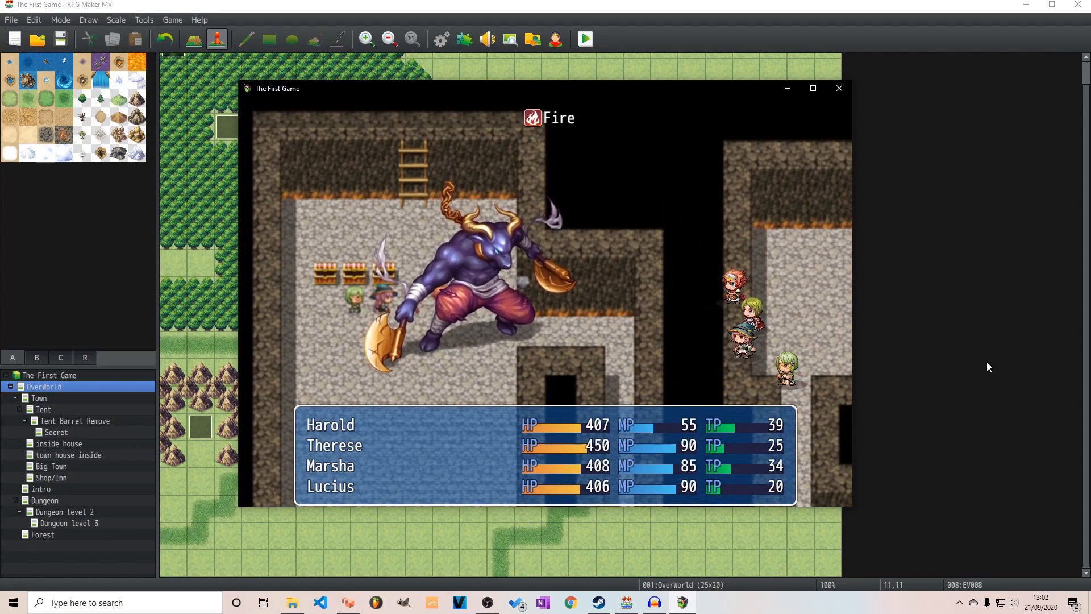
{"action": "key", "text": "Return"}
{"action": "key", "text": "Return"}
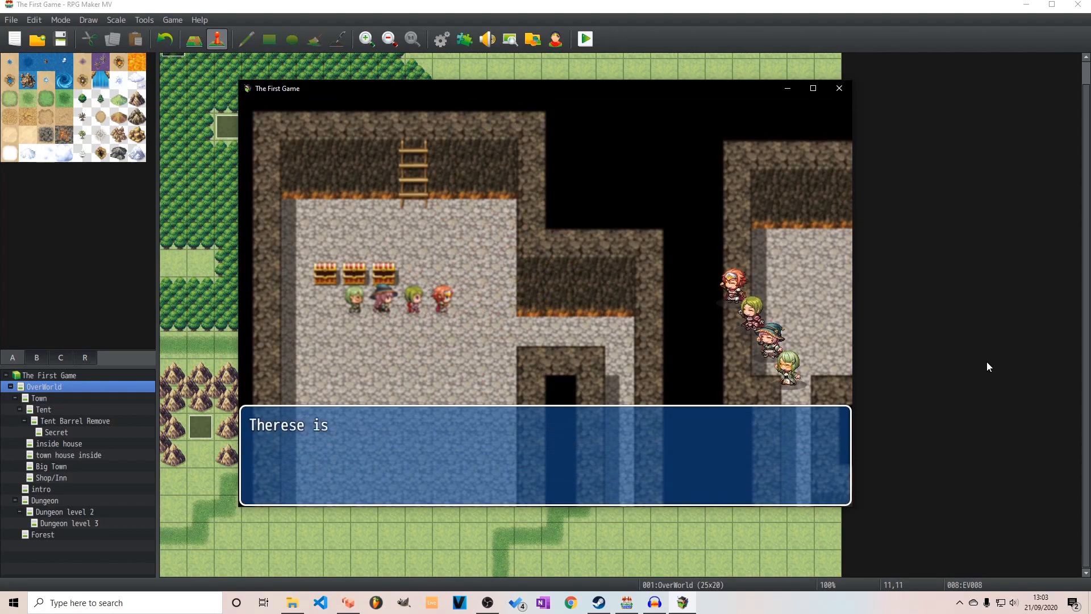
{"action": "key", "text": "Return"}
{"action": "key", "text": "Return"}
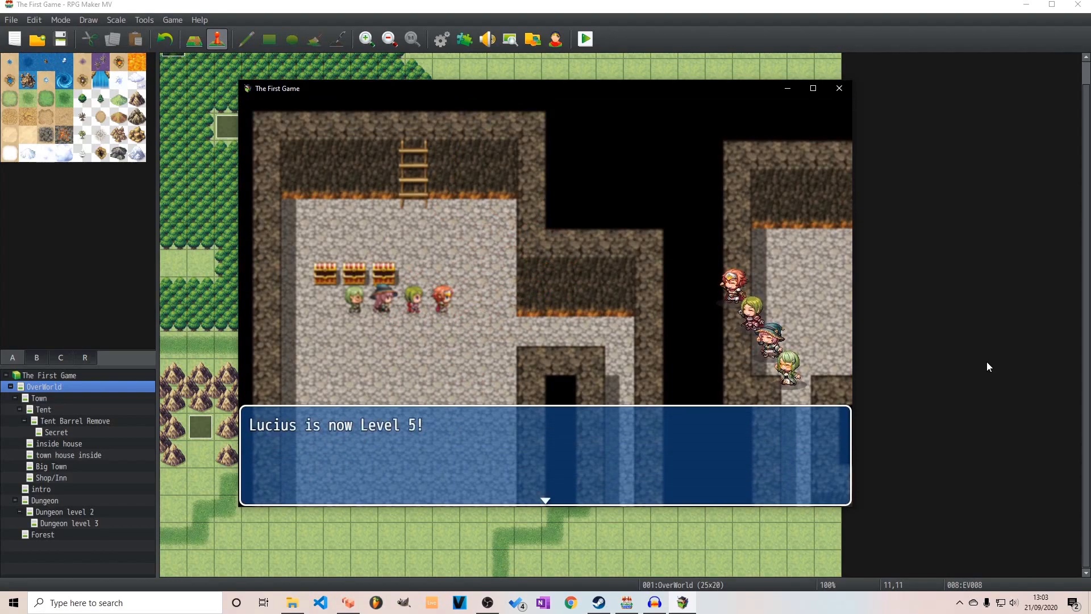
{"action": "key", "text": "Return"}
Leave the dungeon by the ladder and walk the party across the overworld to the old man.
{"action": "key", "text": "Up"}
{"action": "key", "text": "Left"}
{"action": "key", "text": "Up"}
{"action": "key", "text": "Right"}
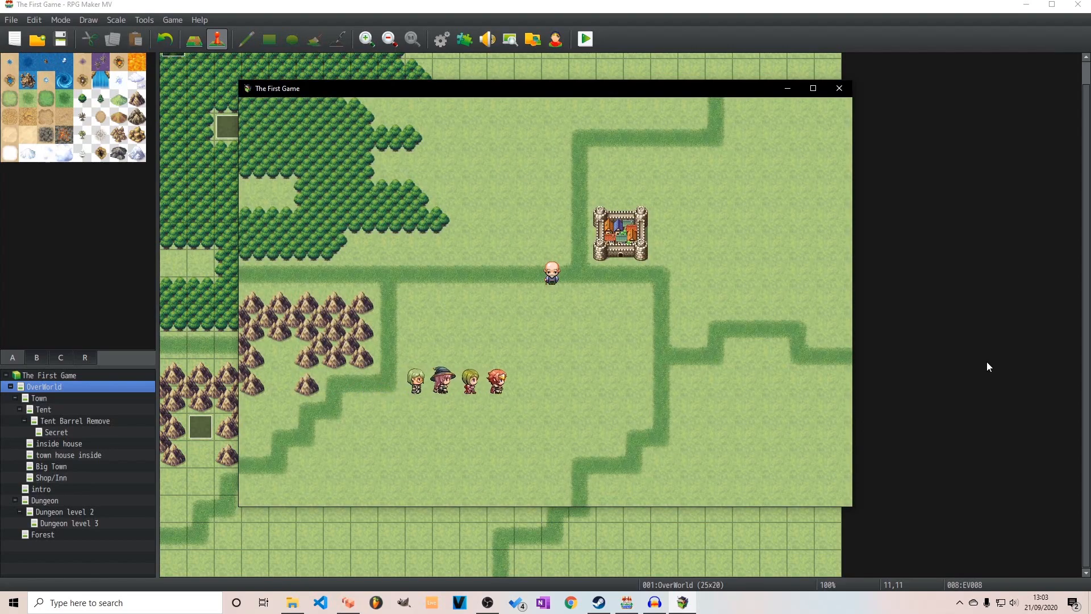
{"action": "key", "text": "Right"}
{"action": "key", "text": "Up"}
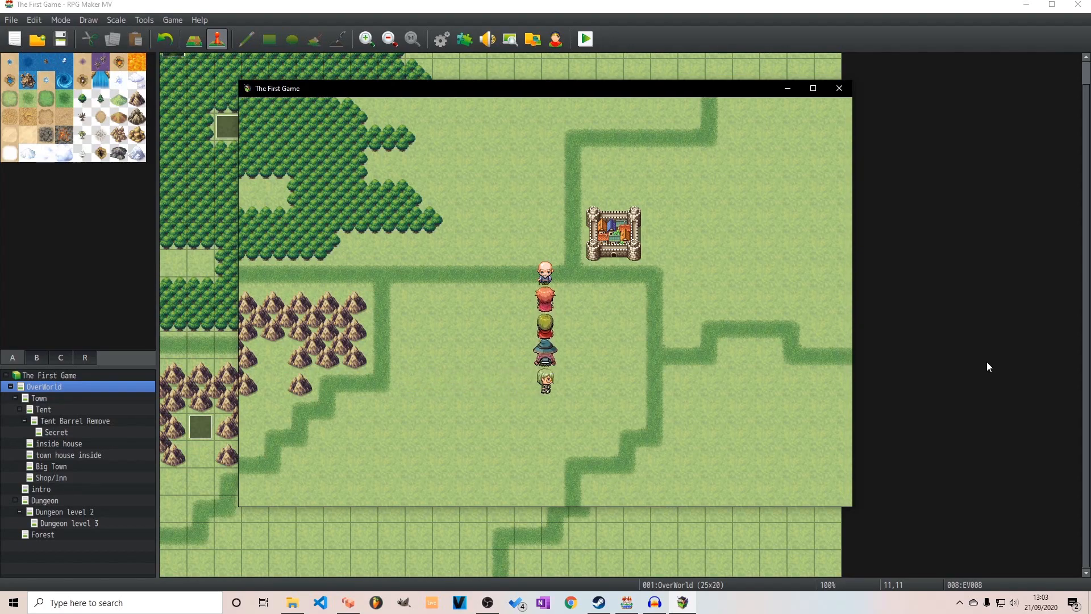
Talk to the old man twice to test his thanks and the follow-up forest monster quest.
{"action": "key", "text": "Return"}
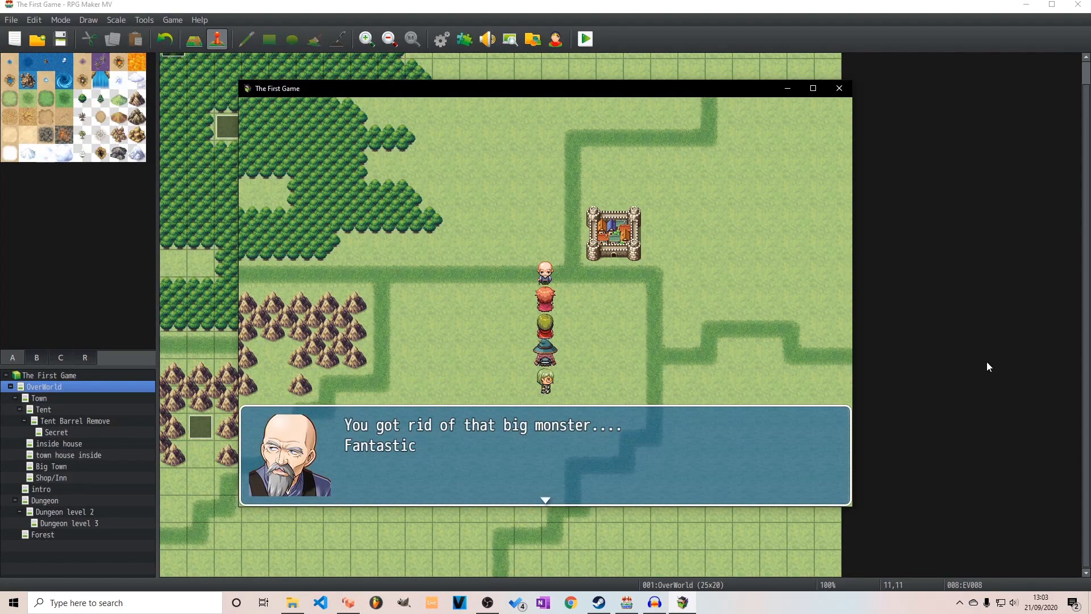
{"action": "key", "text": "Return"}
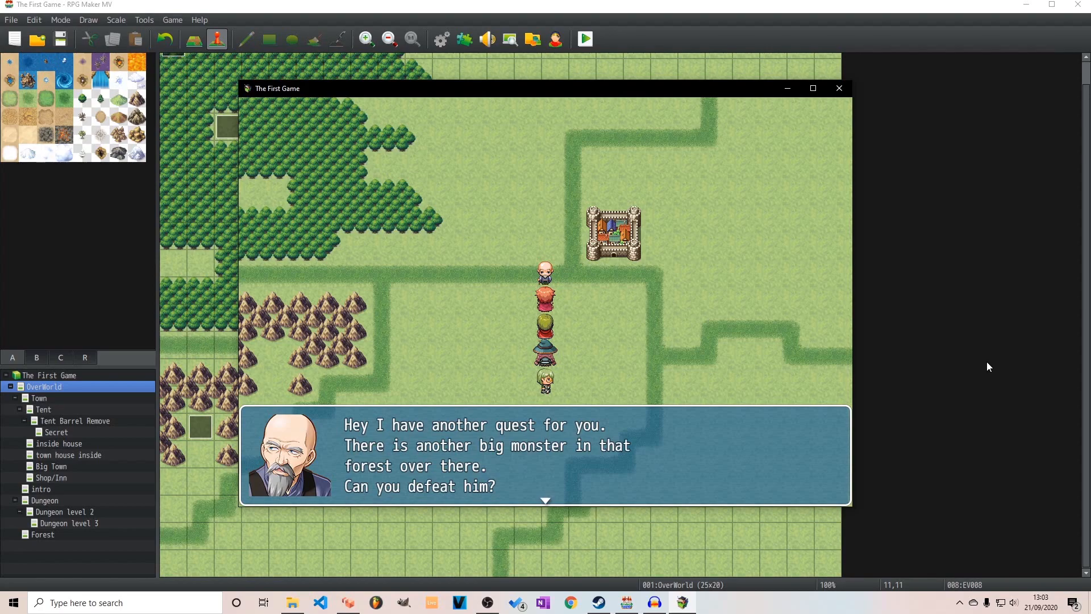
{"action": "key", "text": "Return"}
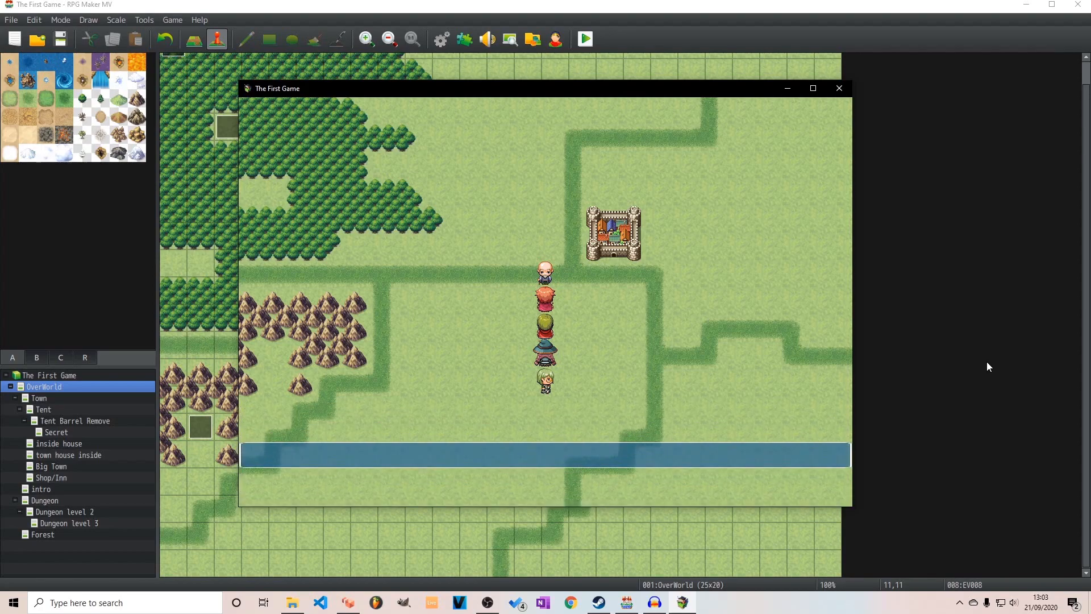
{"action": "key", "text": "Return"}
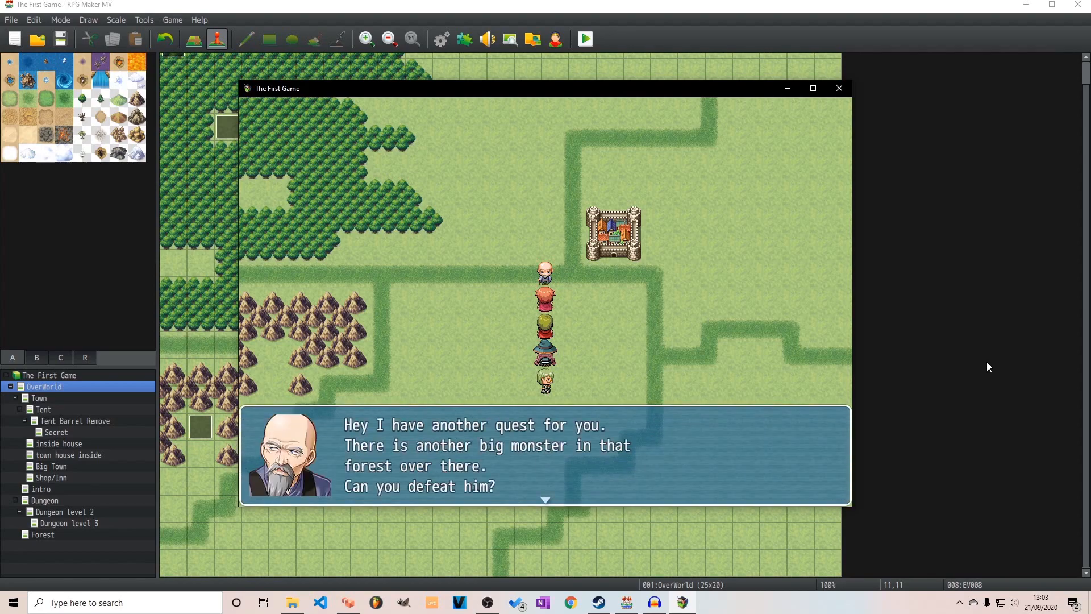
{"action": "key", "text": "Return"}
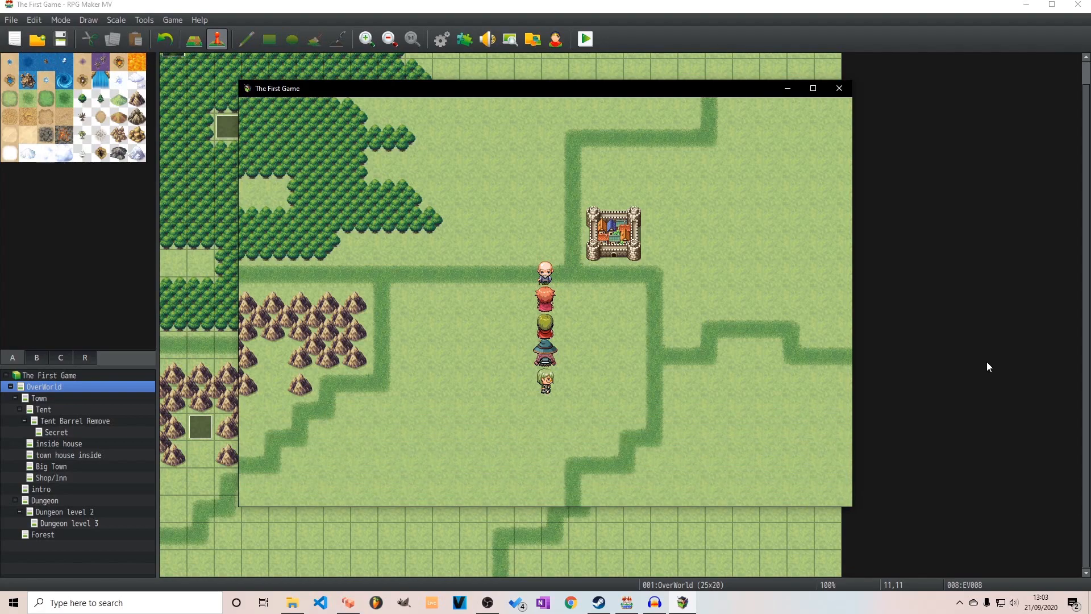
Open the in-game quest journal and go through the Available, Completed, Failed and All Quests categories.
{"action": "key", "text": "Escape"}
{"action": "key", "text": "Down"}
{"action": "key", "text": "Down"}
{"action": "key", "text": "Down"}
{"action": "key", "text": "Down"}
{"action": "key", "text": "Down"}
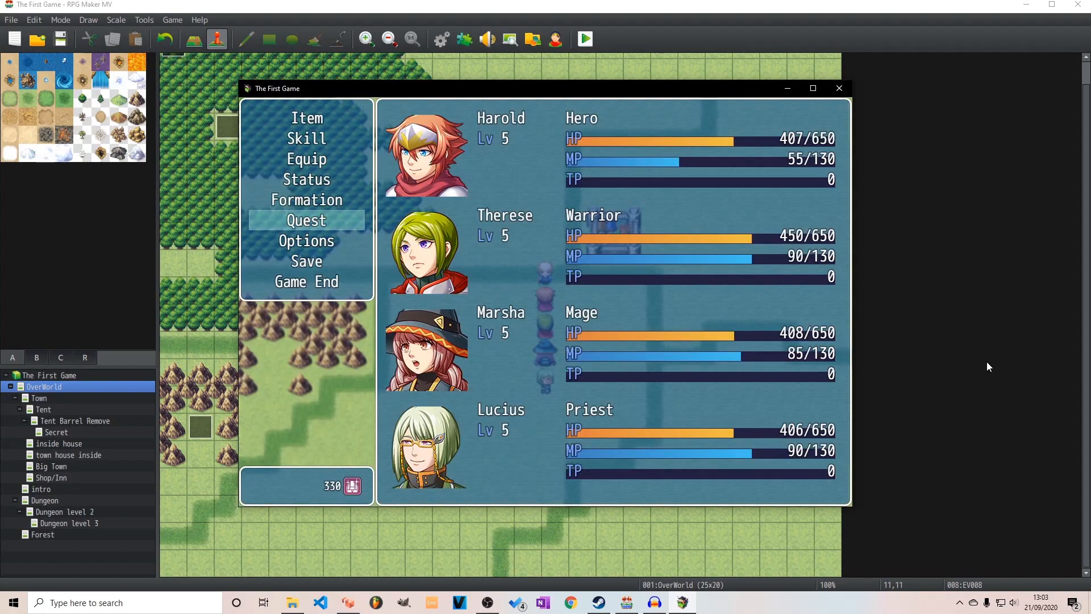
{"action": "key", "text": "Return"}
{"action": "key", "text": "Down"}
{"action": "key", "text": "Down"}
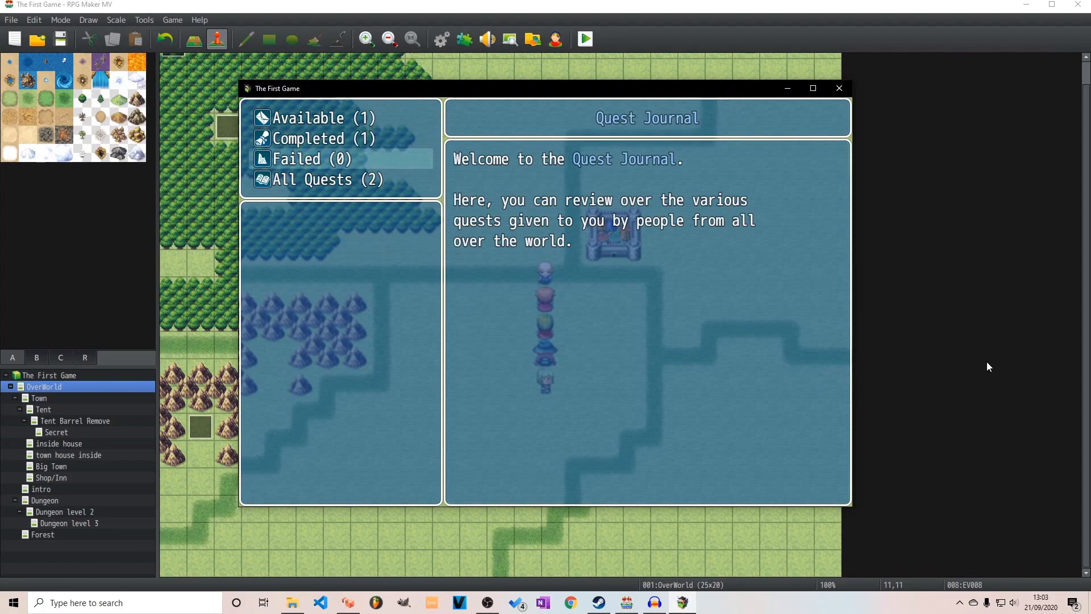
{"action": "key", "text": "Down"}
{"action": "key", "text": "Up"}
{"action": "key", "text": "Up"}
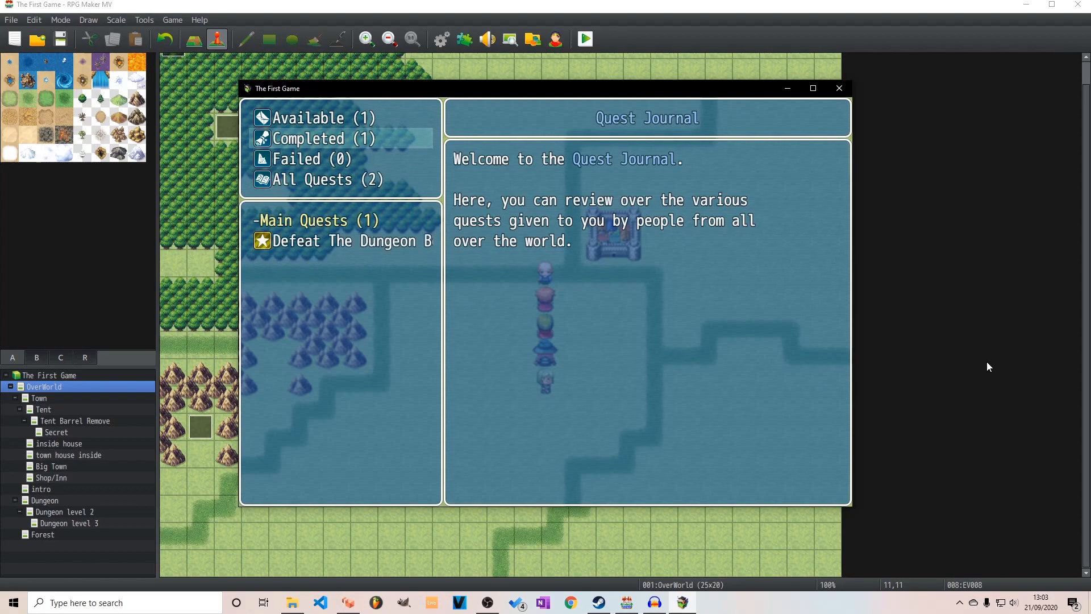
Review the Forest Behemoth quest's details among the available main quests, and end the playtest.
{"action": "key", "text": "Up"}
{"action": "key", "text": "Return"}
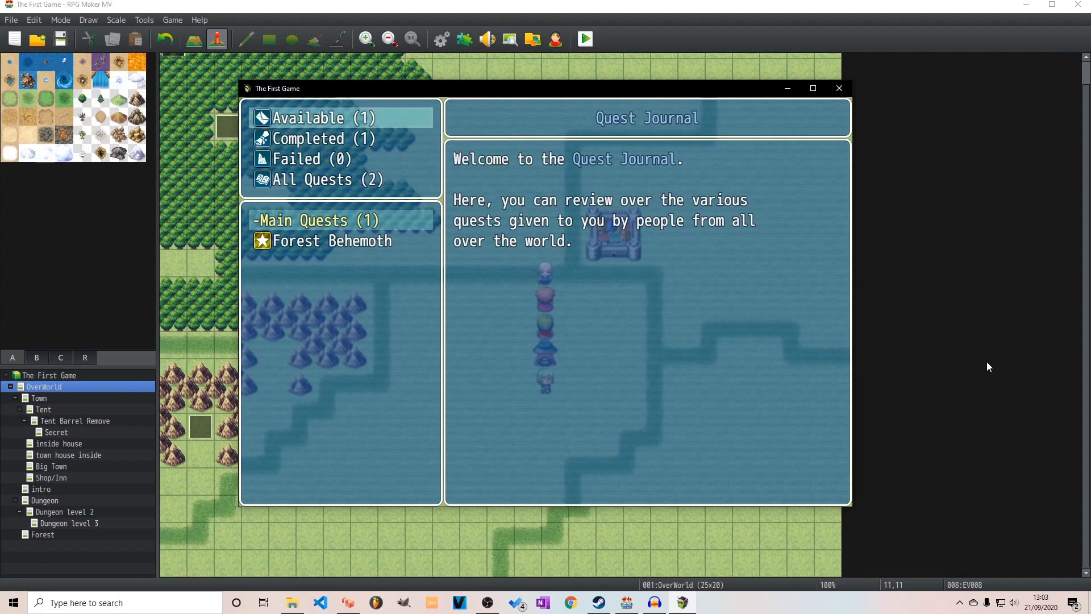
{"action": "key", "text": "Down"}
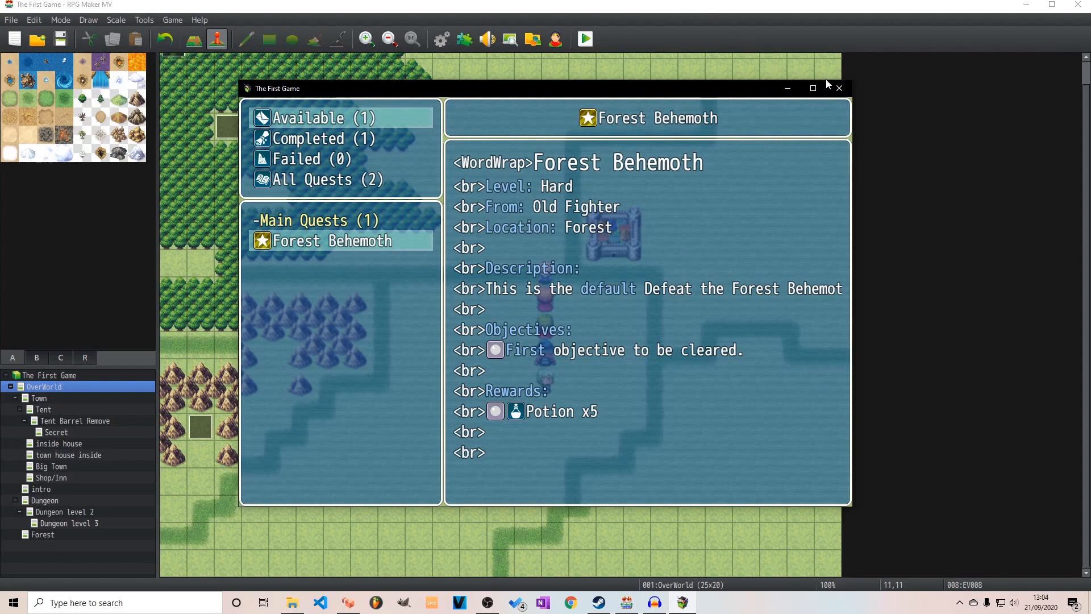
{"action": "left_click", "coordinate": [839, 88]}
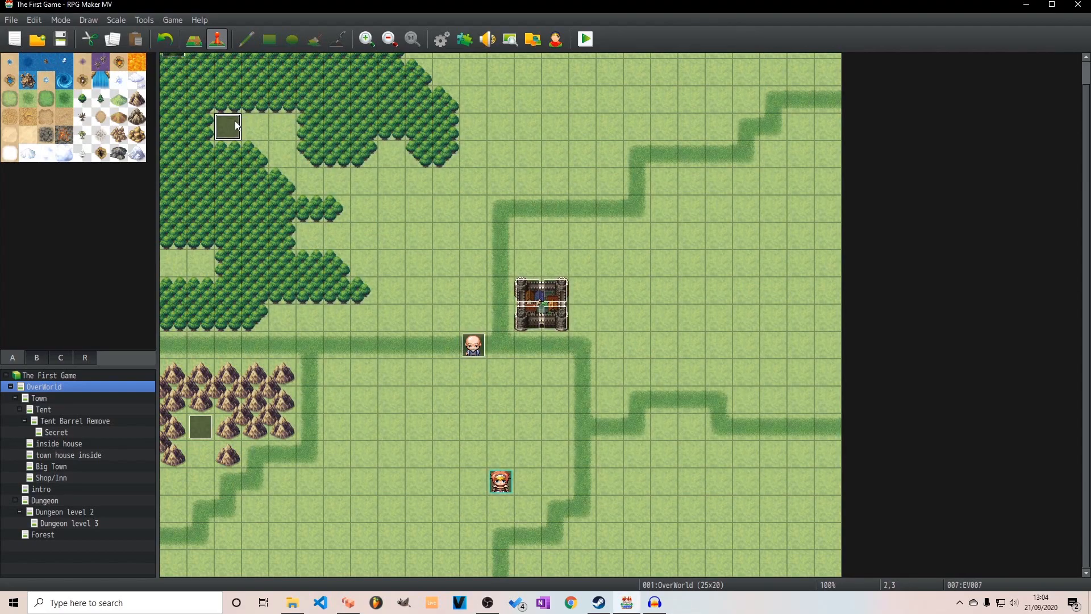
Check the event on the OverWorld forest tile, and open the Forest map at its room with the two chests.
{"action": "double_click", "coordinate": [234, 121]}
{"action": "left_click", "coordinate": [834, 92]}
{"action": "left_click", "coordinate": [45, 534]}
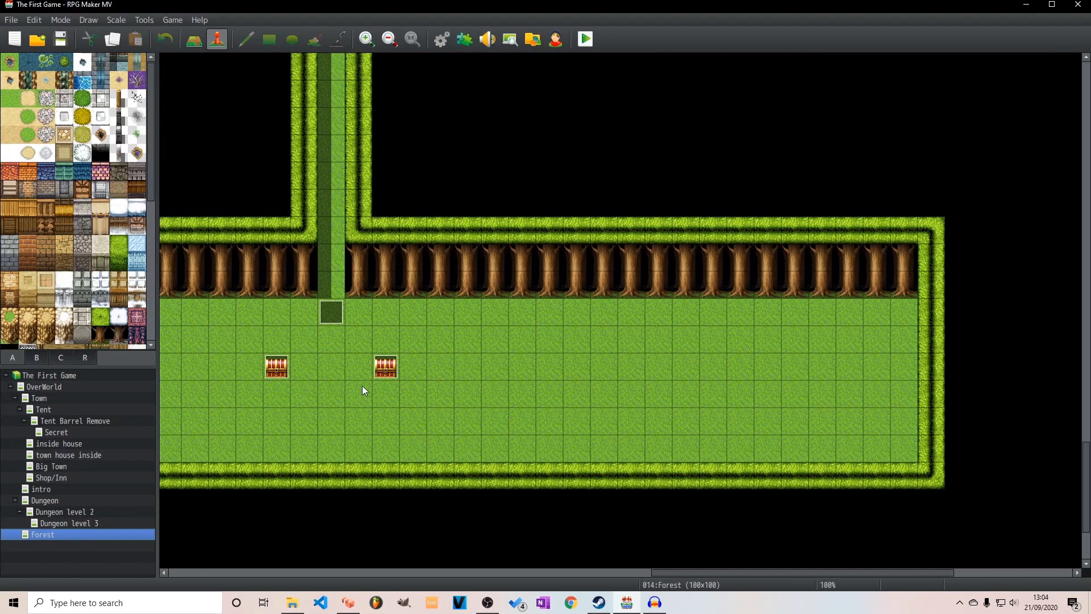
{"action": "left_click_drag", "start_coordinate": [669, 571], "coordinate": [586, 571]}
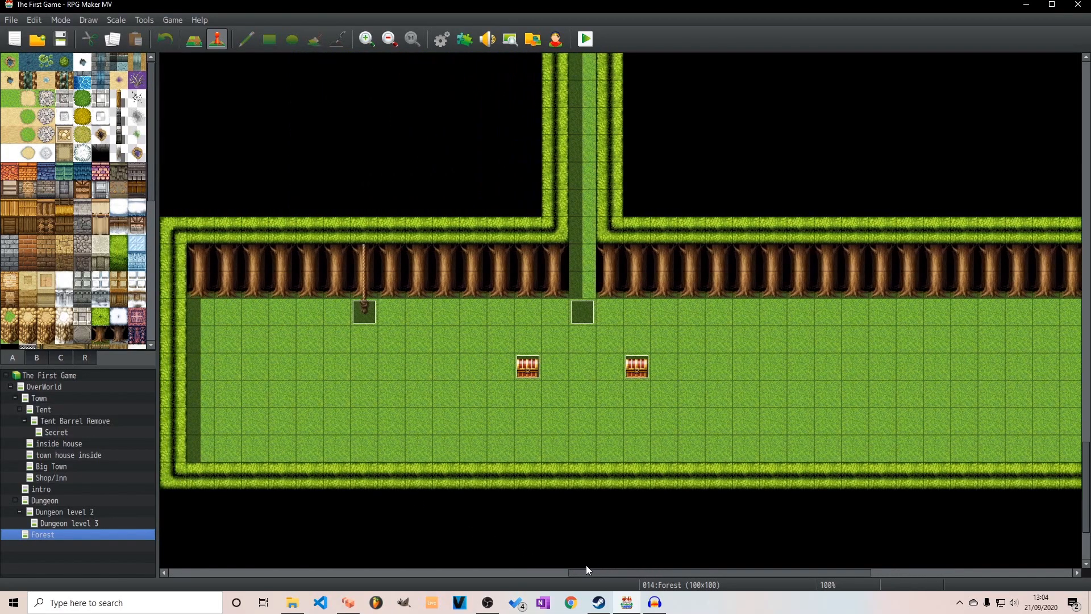